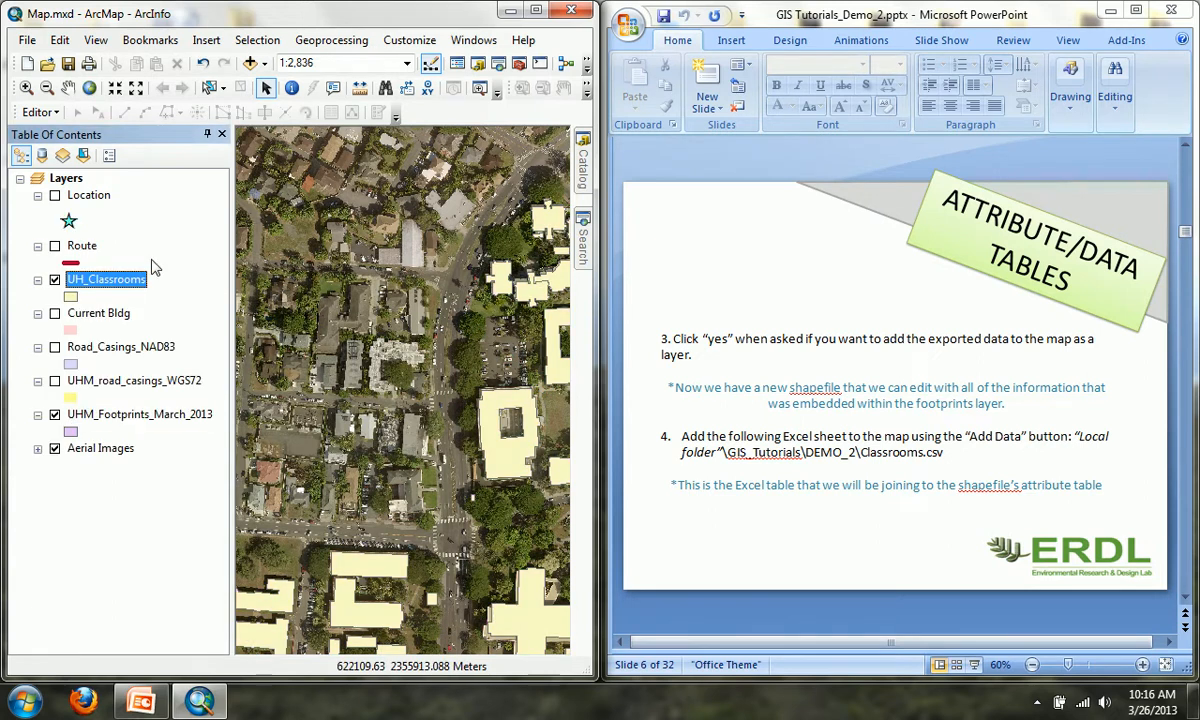
Step: Narrow the table of contents and change the UH_Classrooms layer's symbol to the Rose style
left_click_drag(219, 295, 186, 295)
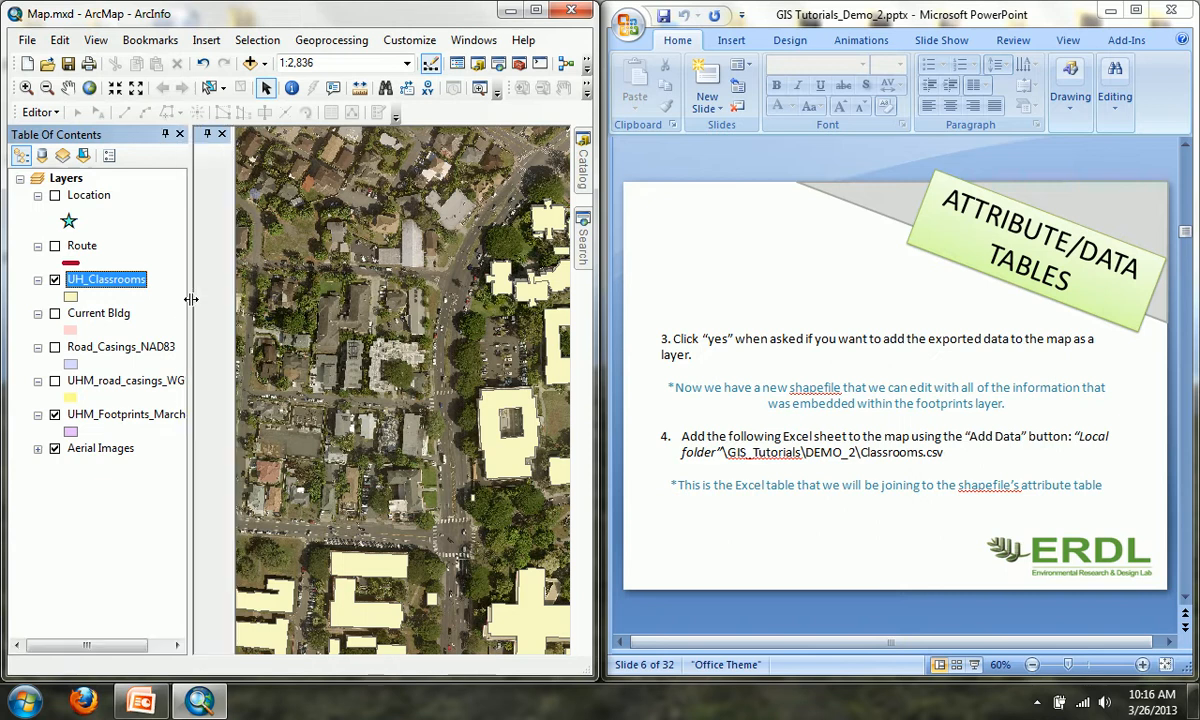
left_click(71, 296)
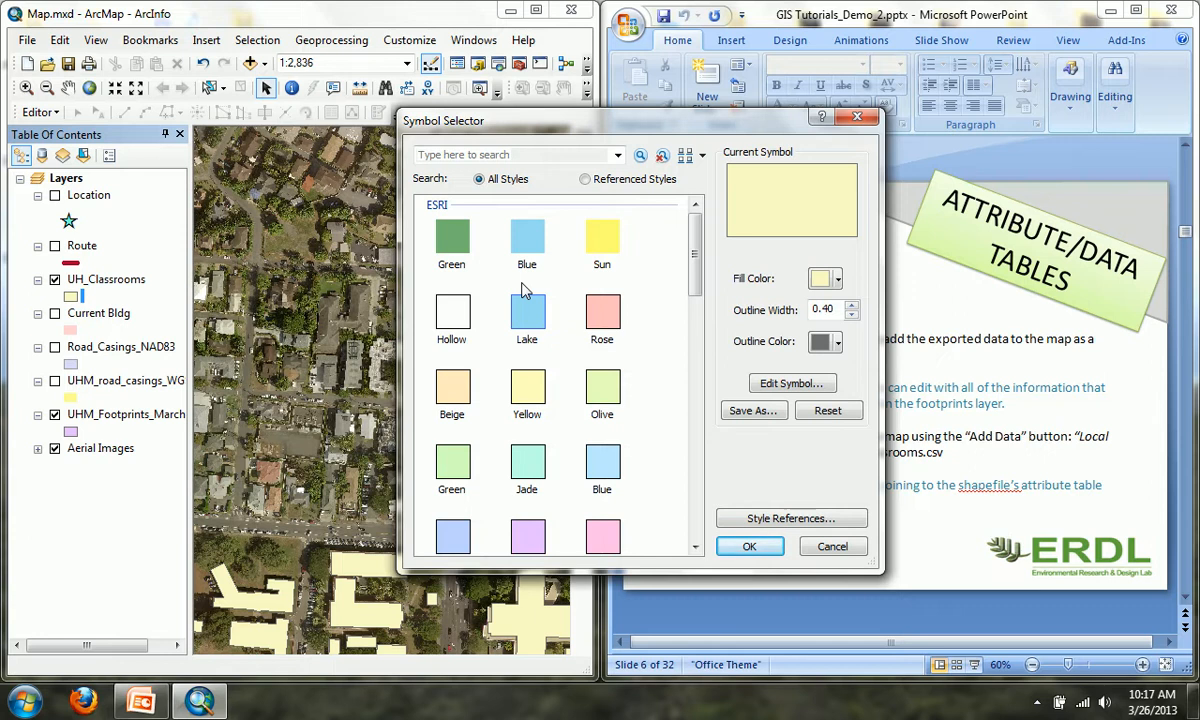
left_click(610, 322)
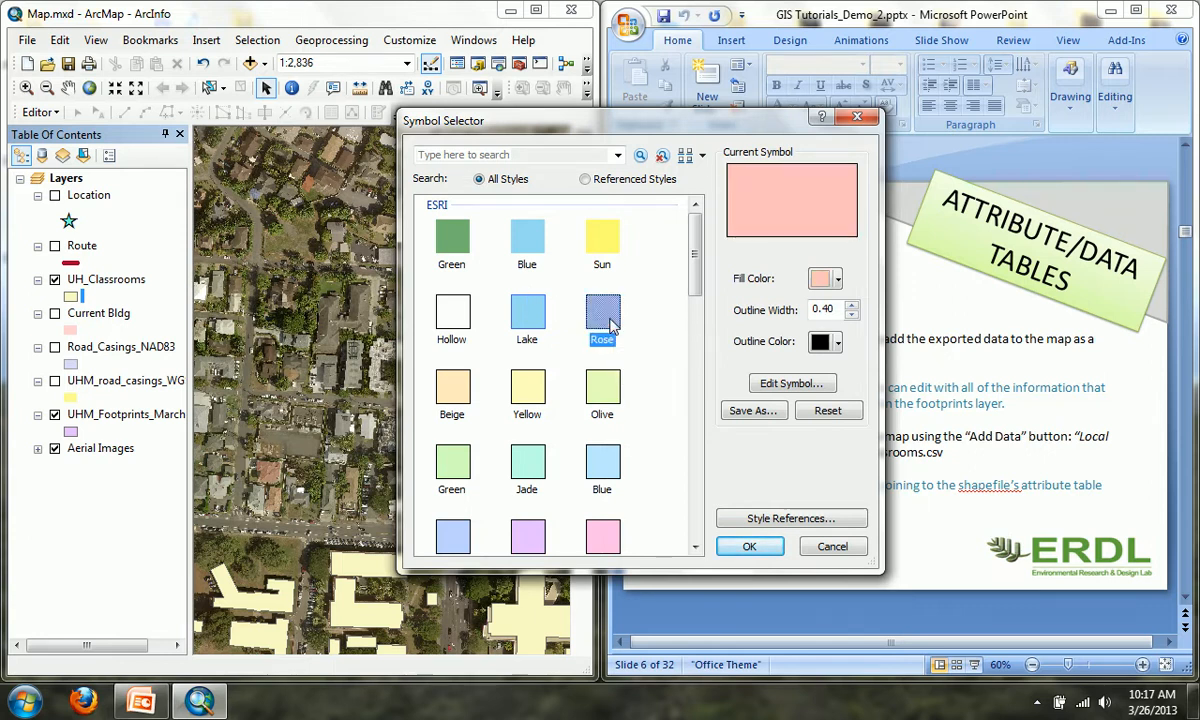
left_click(769, 551)
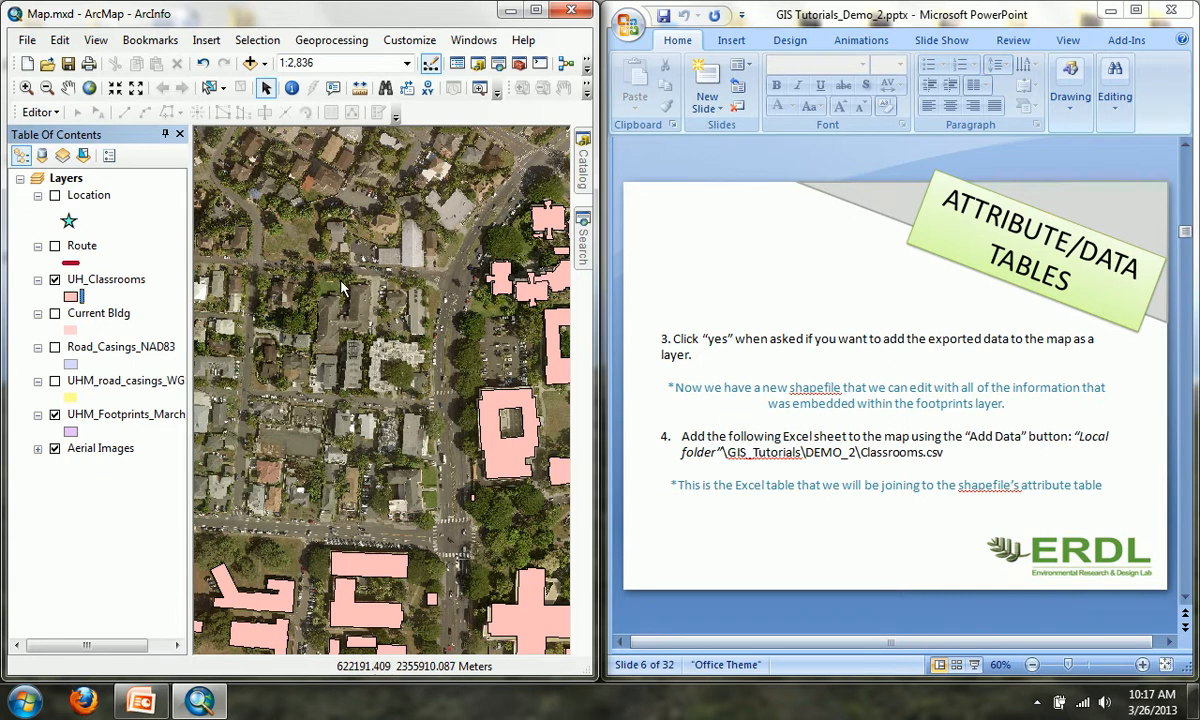
Step: Try to add Classrooms.csv to the map from the DEMO_2 folder inside the GIS_Tutorials folder connection
scroll(340, 285, "up", 1)
scroll(343, 288, "up", 2)
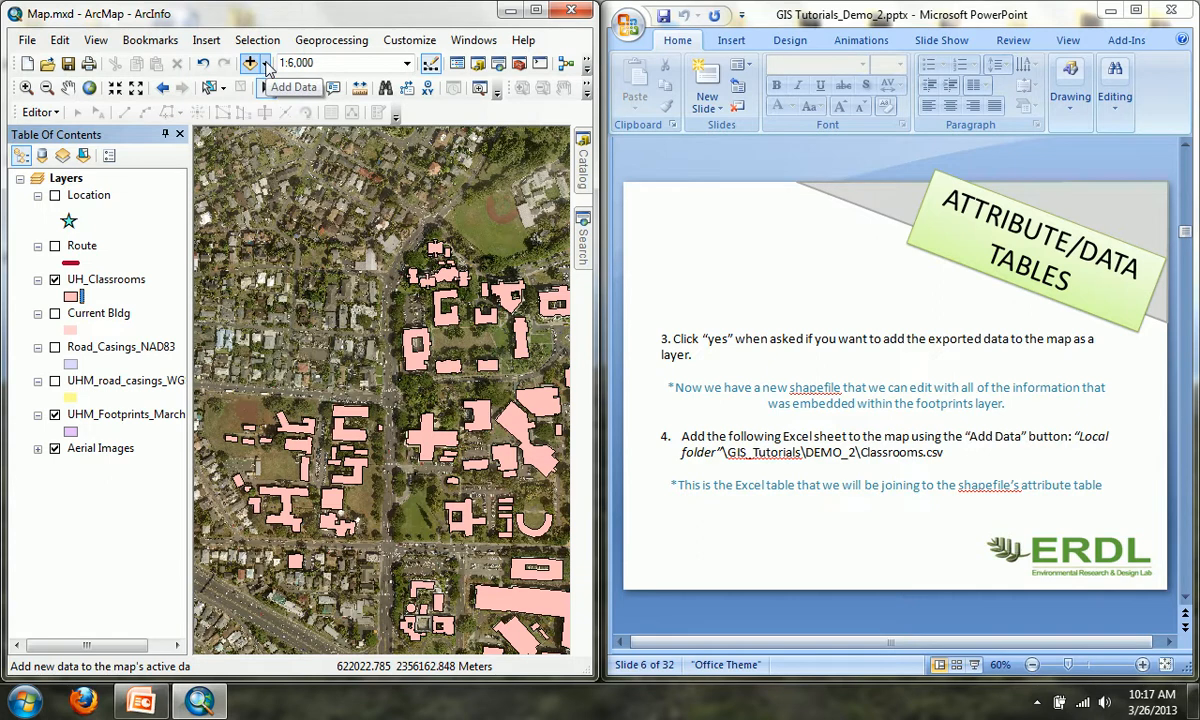
left_click(265, 64)
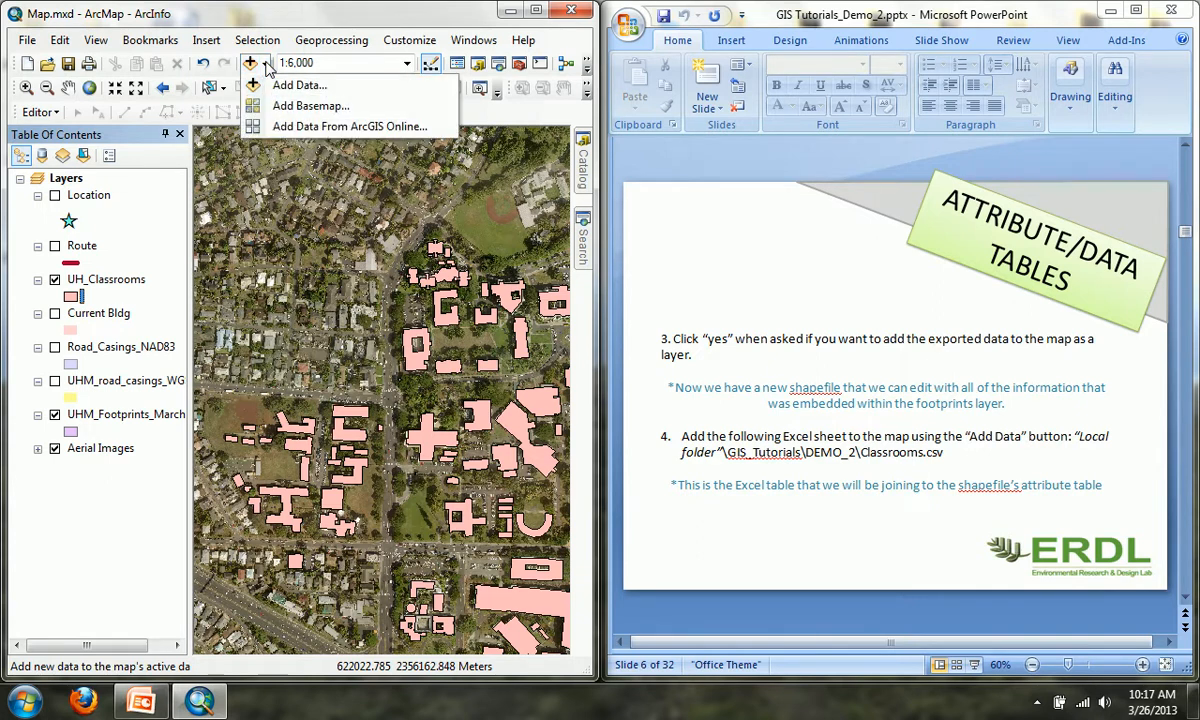
left_click(268, 85)
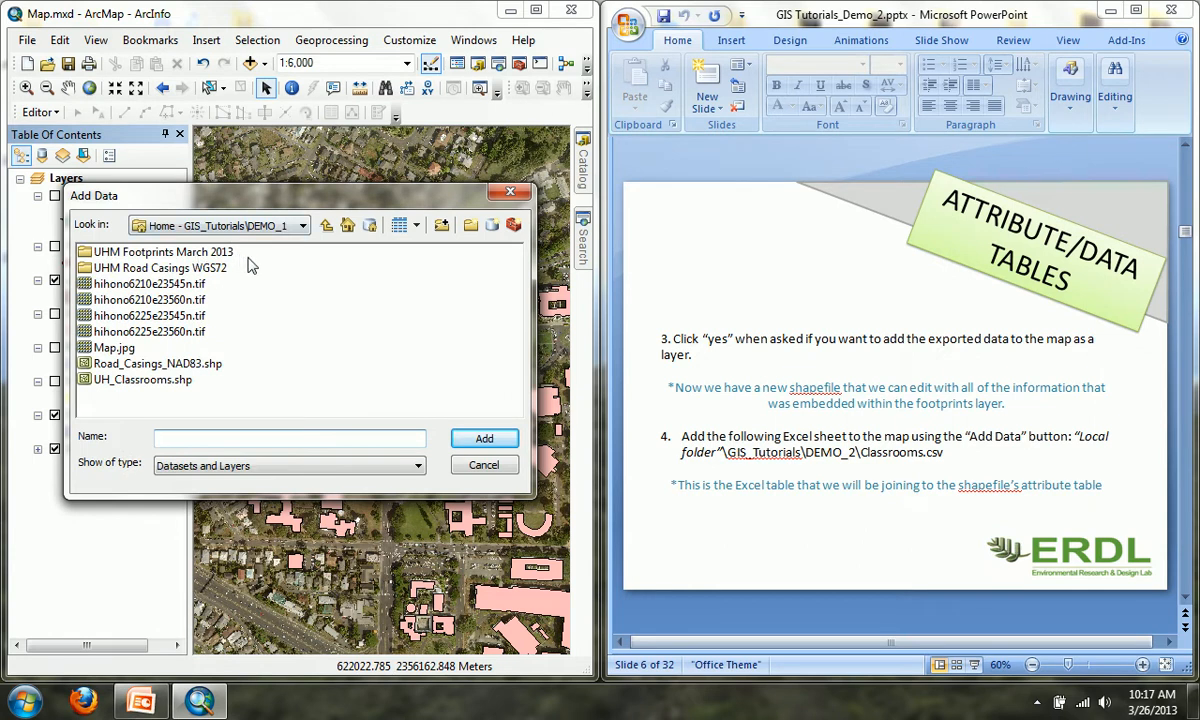
left_click(325, 226)
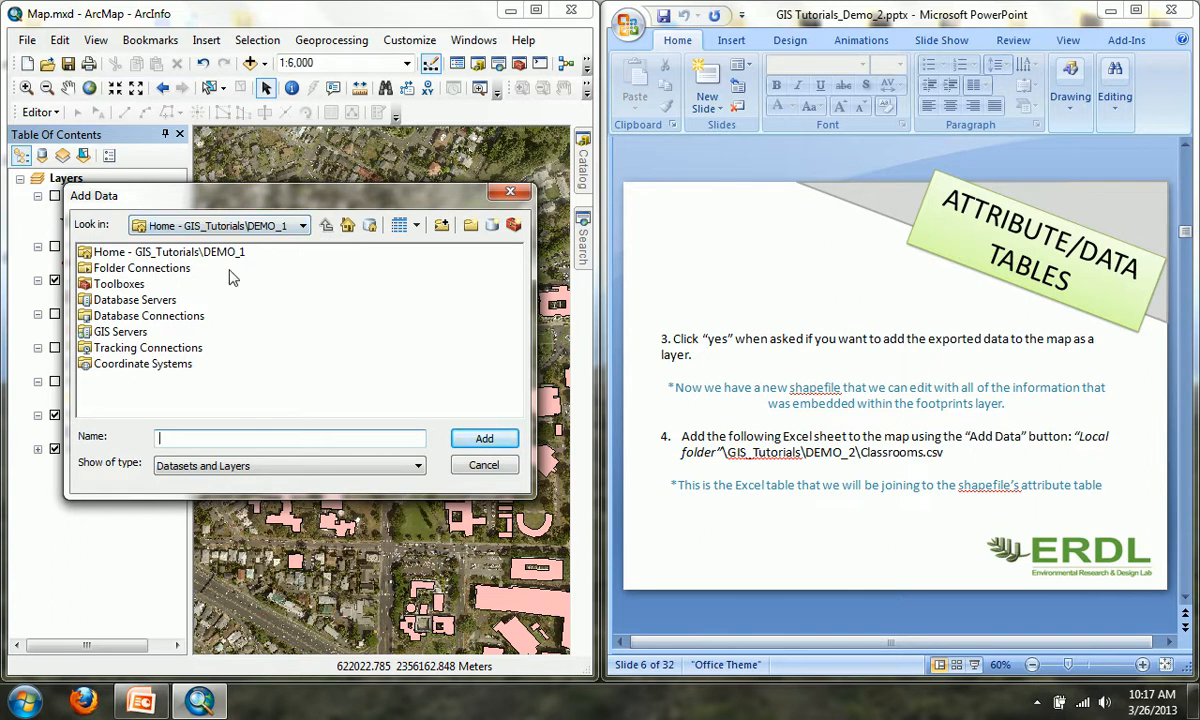
left_click(165, 266)
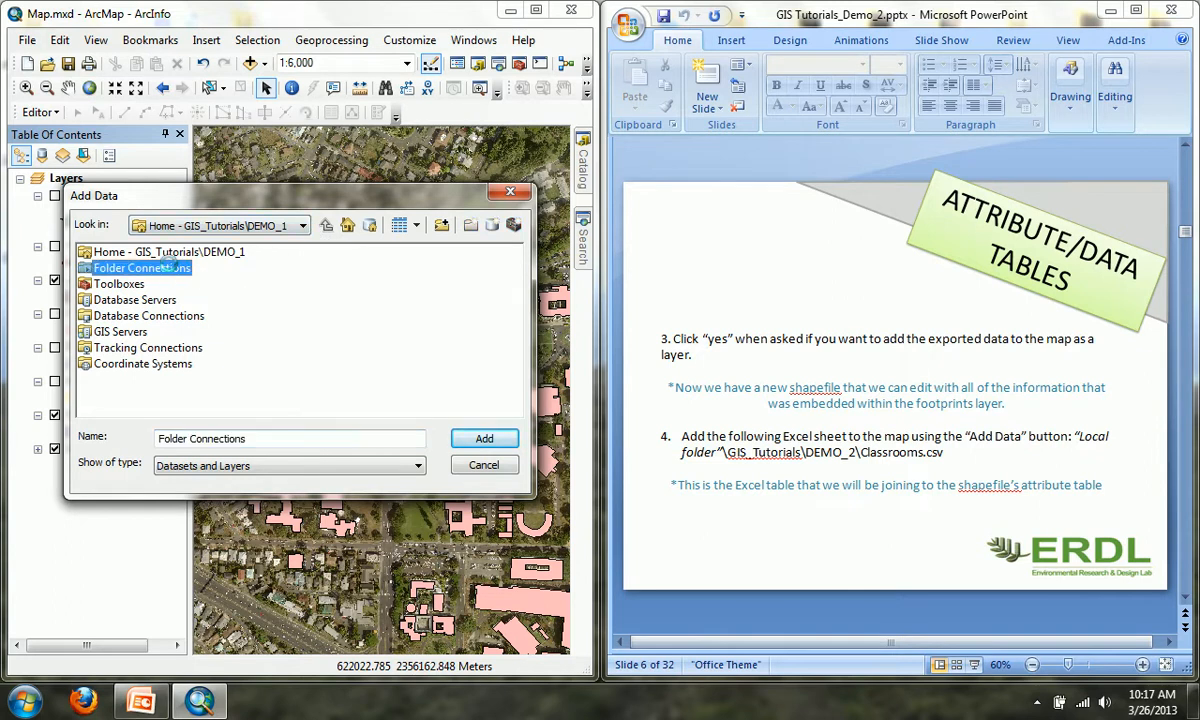
double_click(167, 268)
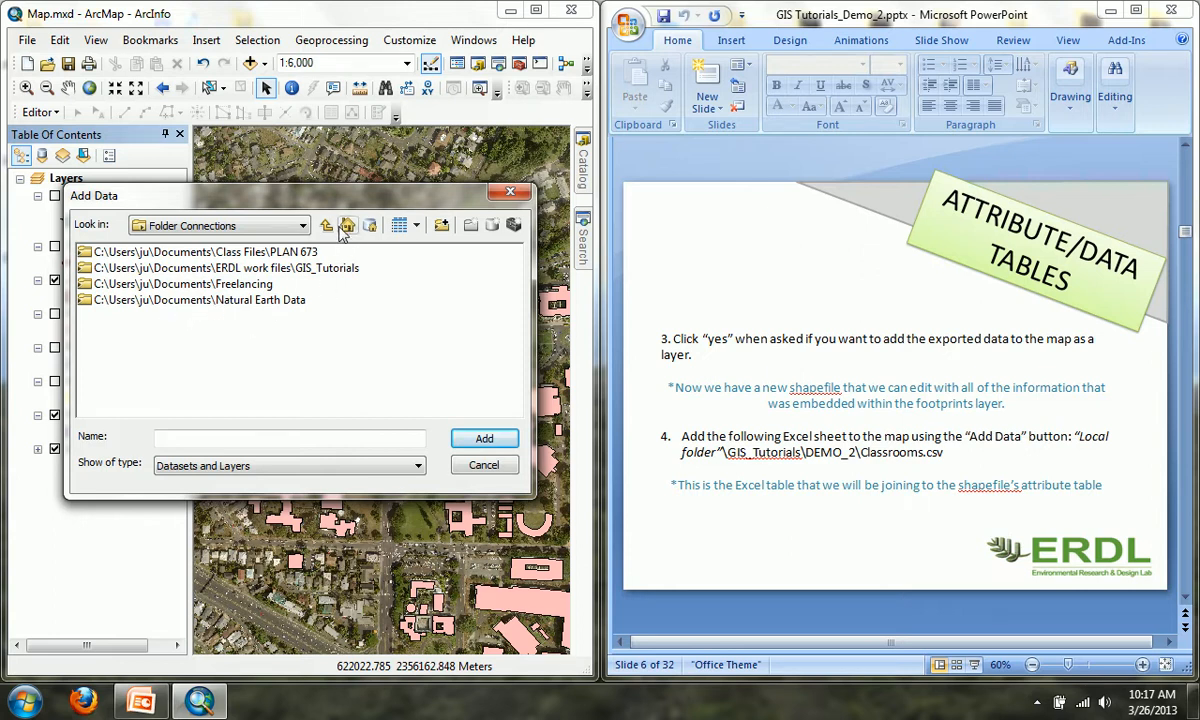
double_click(335, 268)
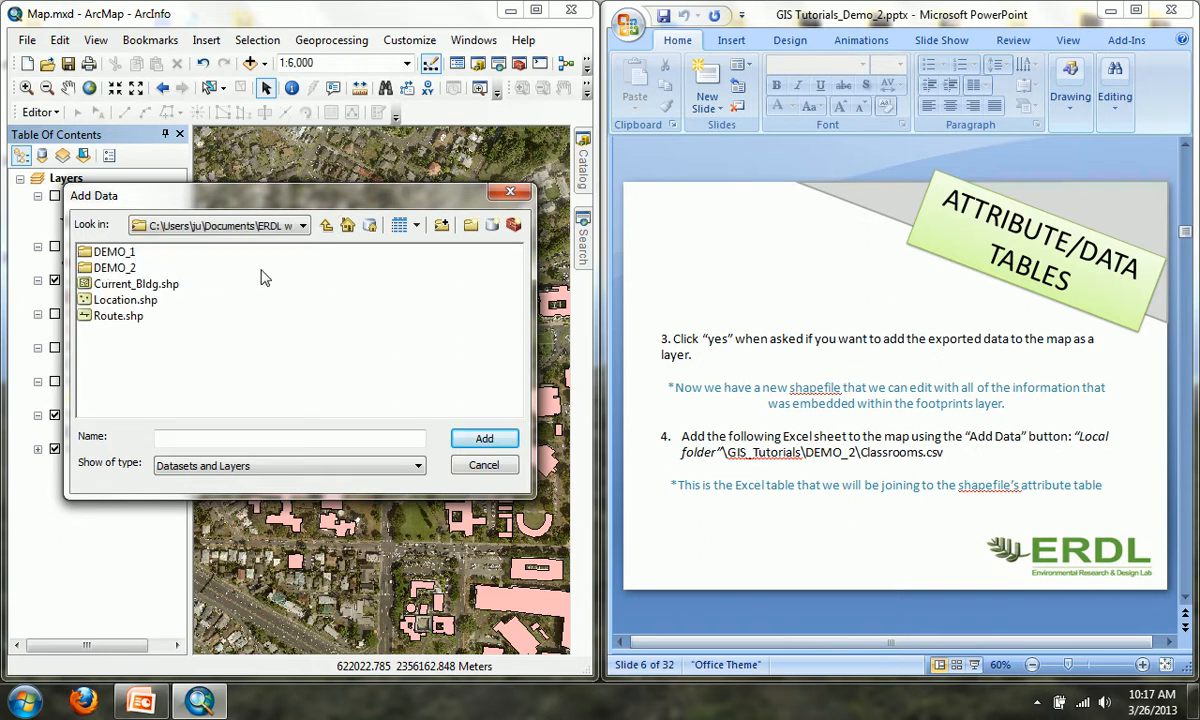
double_click(110, 268)
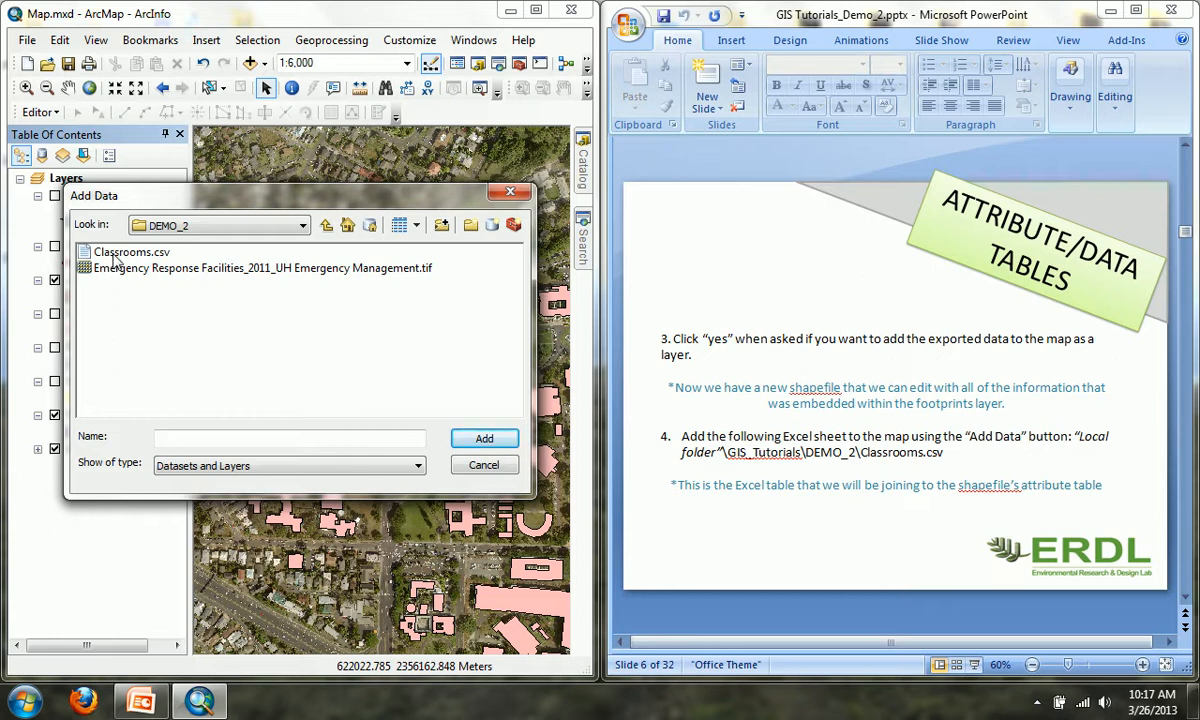
left_click(114, 256)
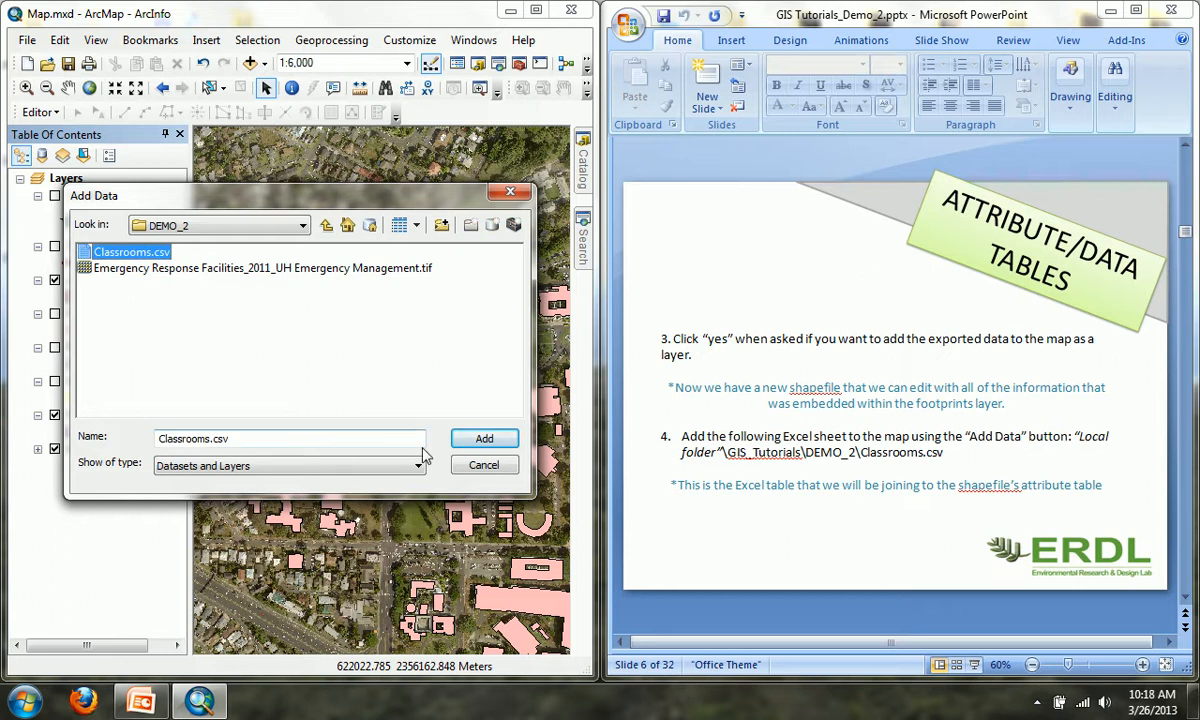
left_click(481, 441)
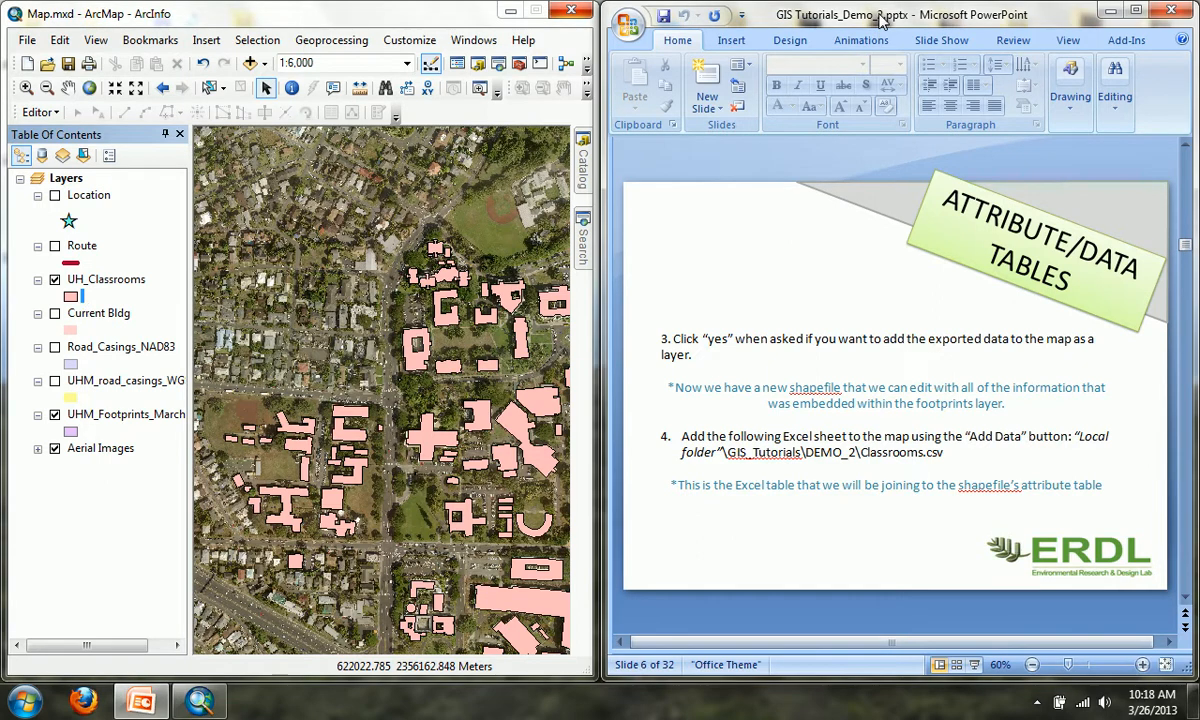
Step: Advance the presentation to the Joining Data Tables slide and dismiss the warning in ArcMap
key("Page_Down")
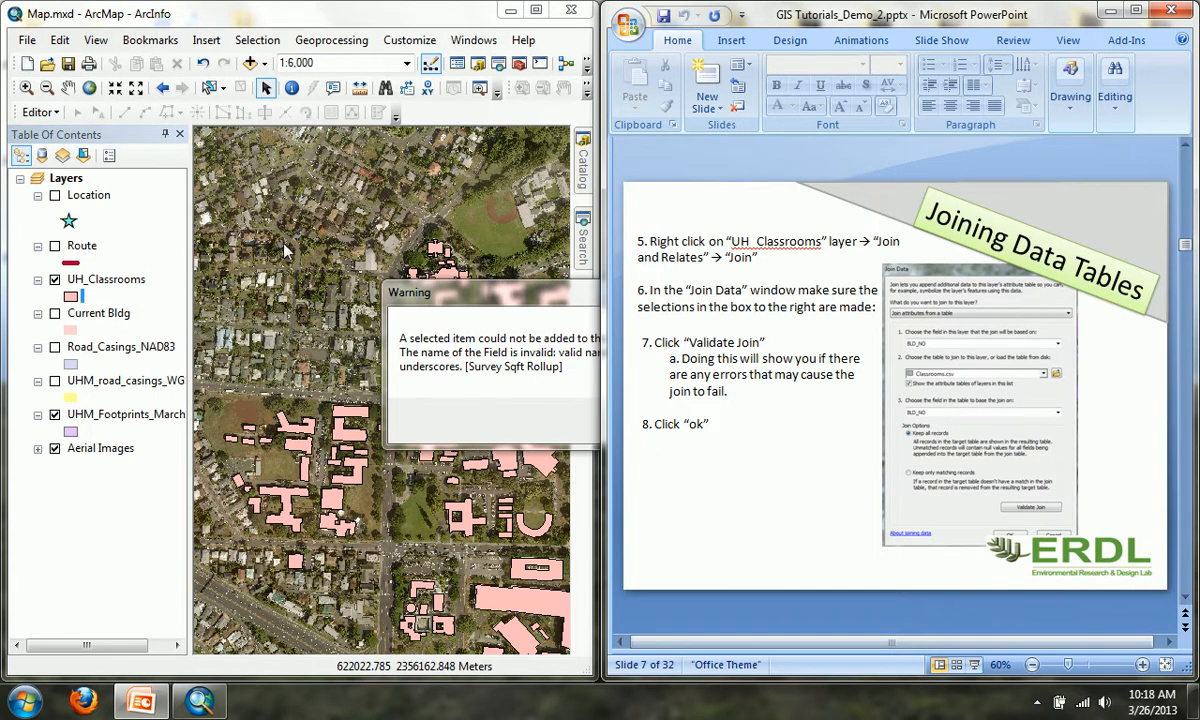
left_click_drag(493, 292, 297, 262)
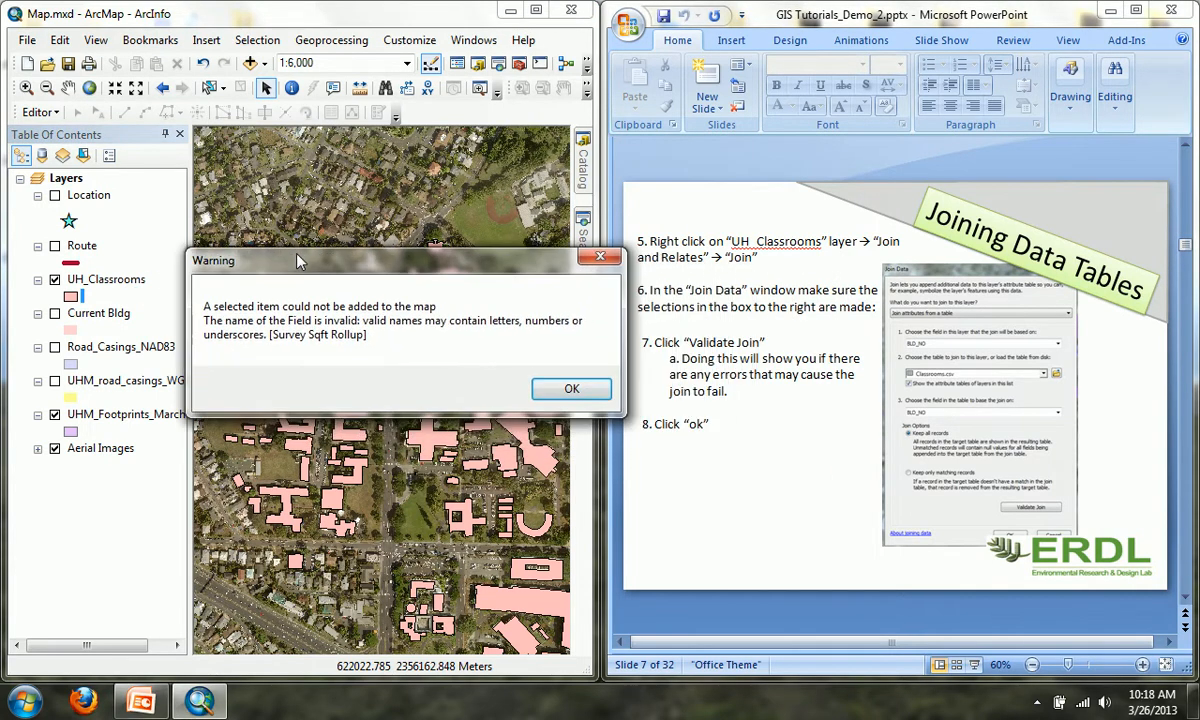
left_click(550, 392)
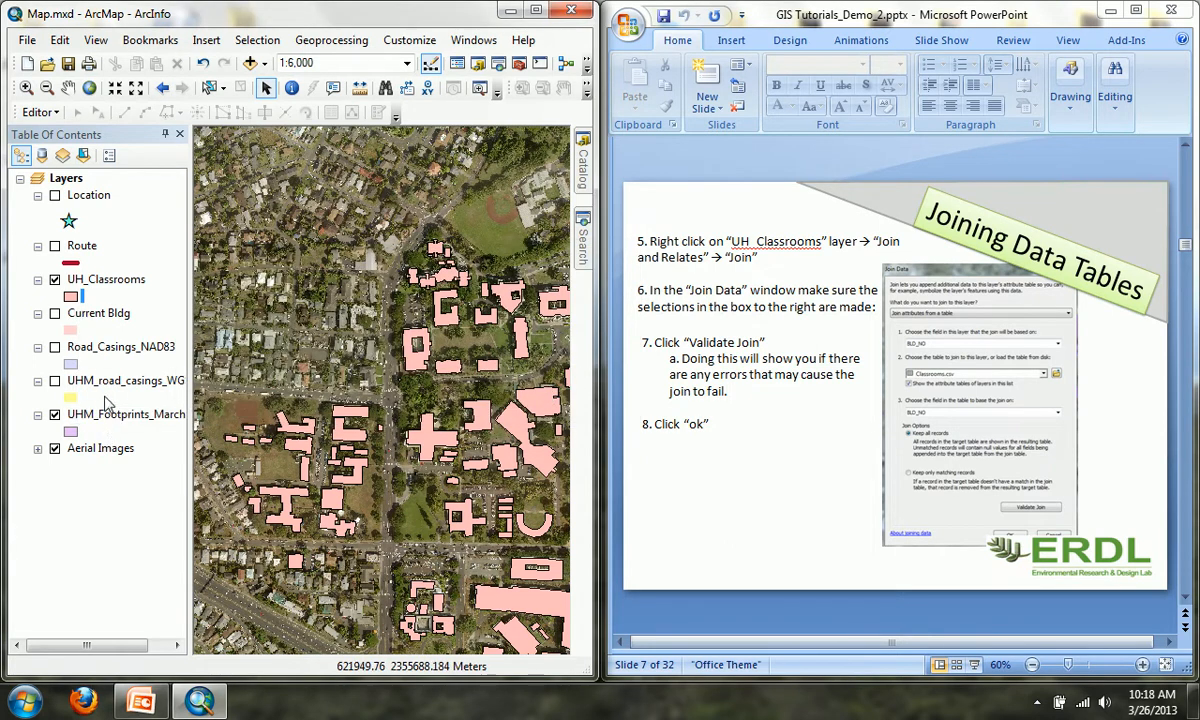
Step: Try again to add Classrooms.csv from the DEMO_2 folder to the map and close the warning
right_click(93, 285)
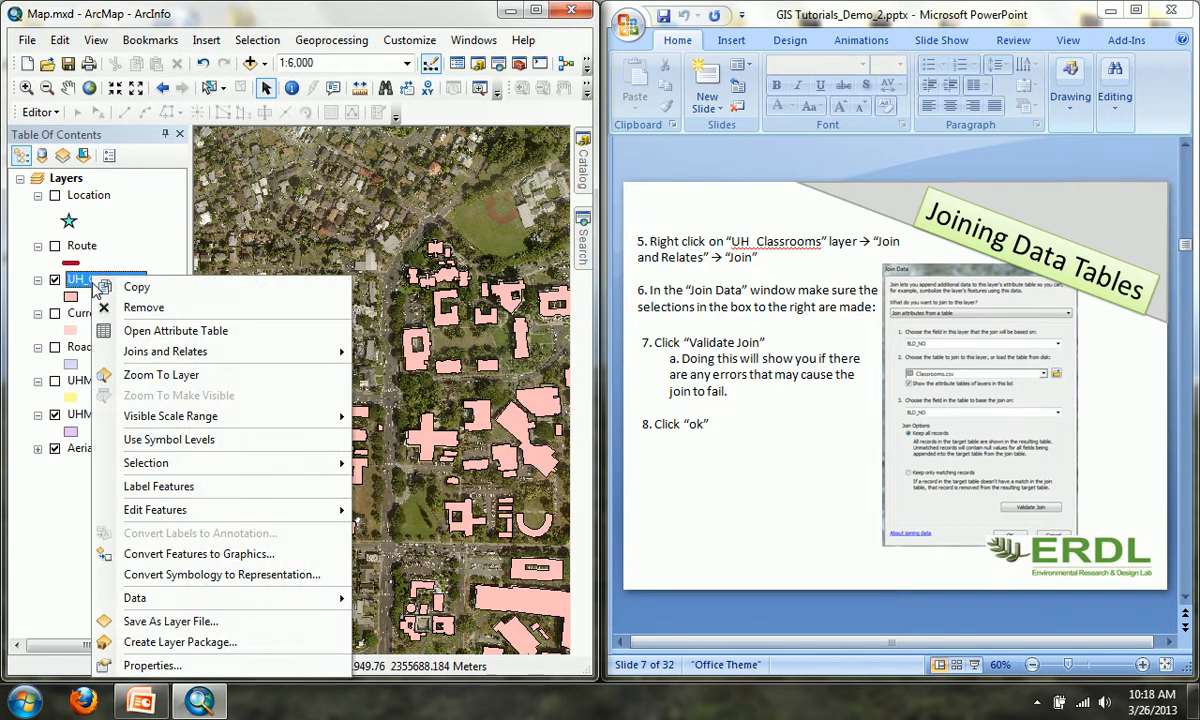
mouse_move(170, 351)
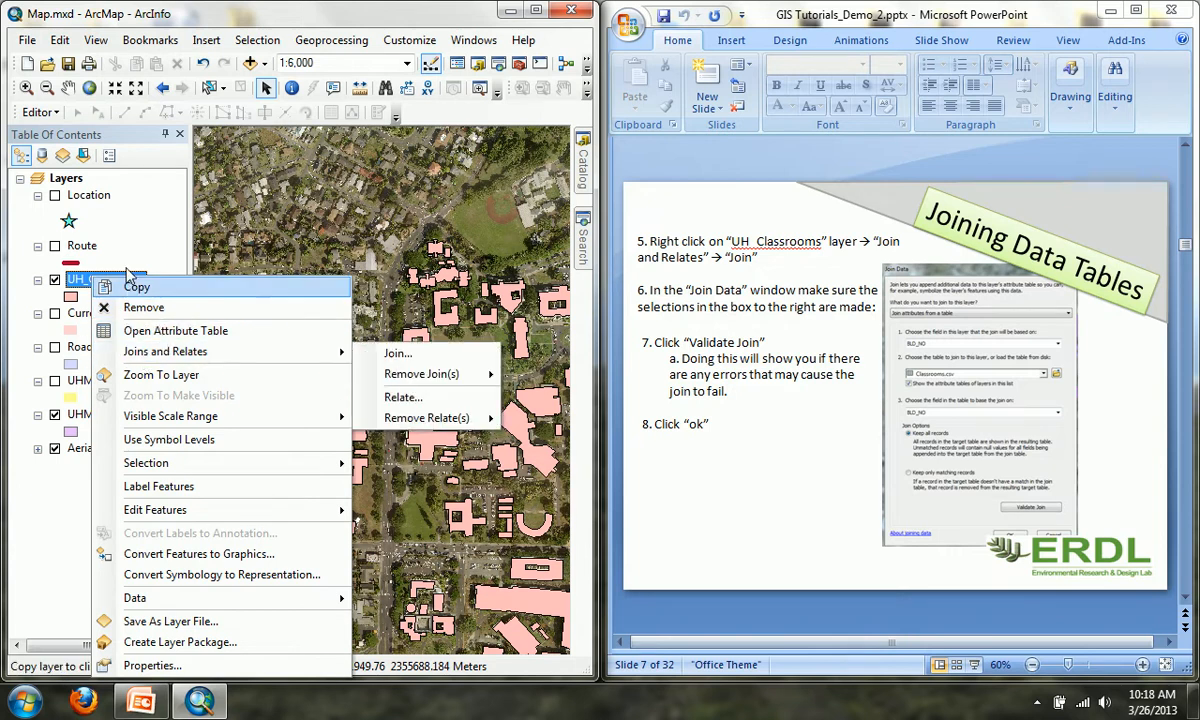
left_click(265, 64)
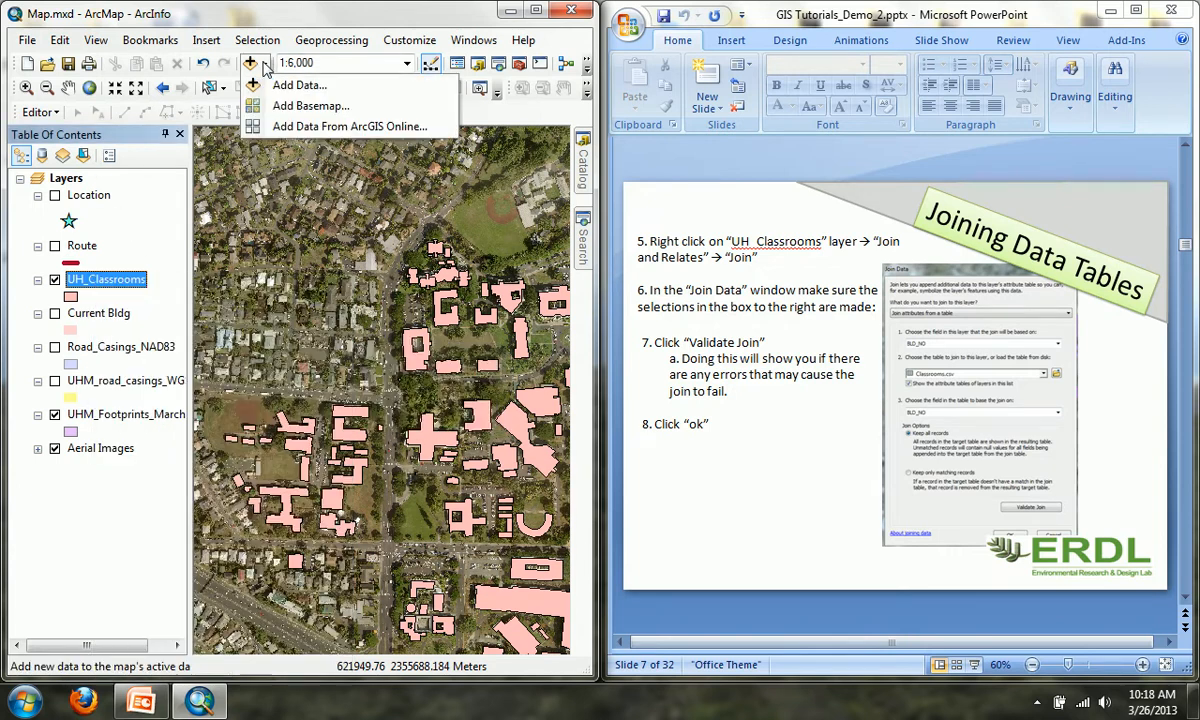
left_click(282, 84)
left_click(148, 252)
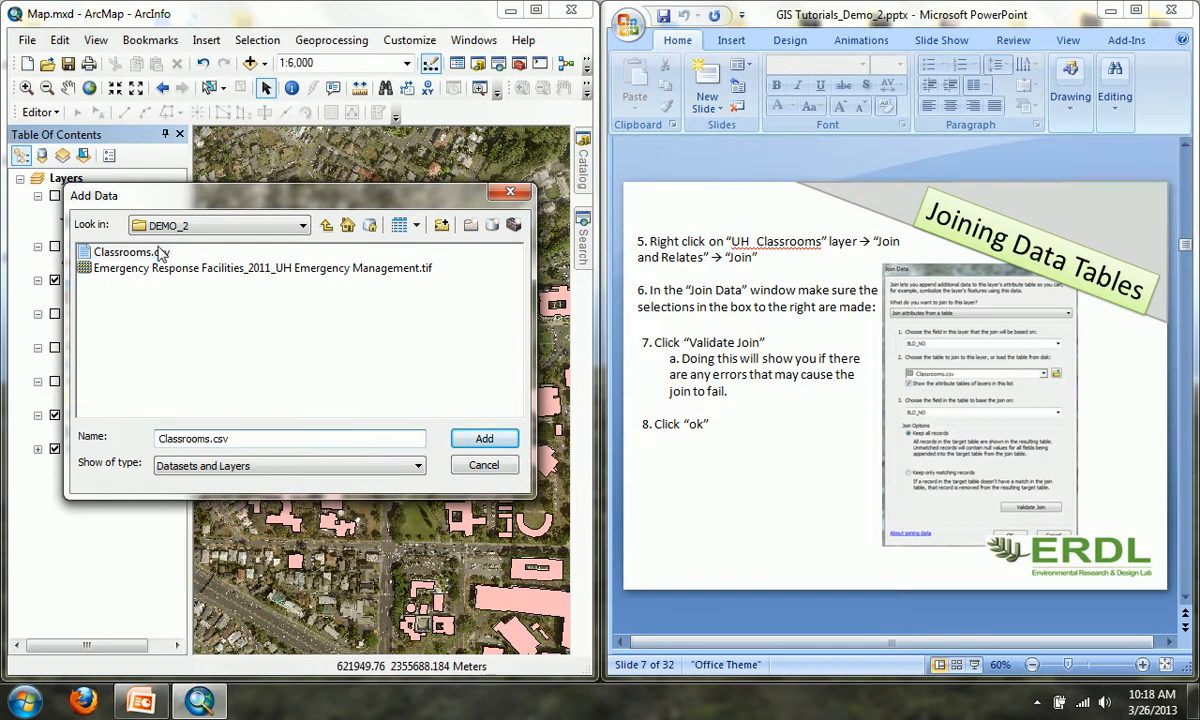
left_click(478, 438)
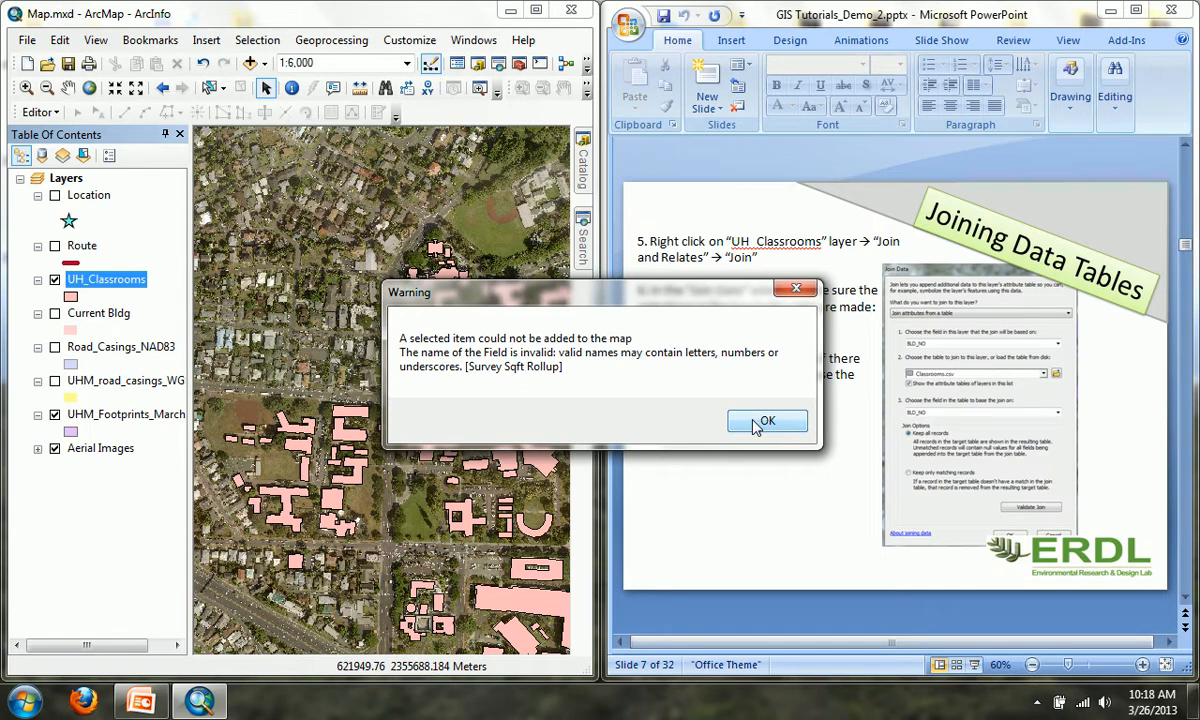
left_click(794, 290)
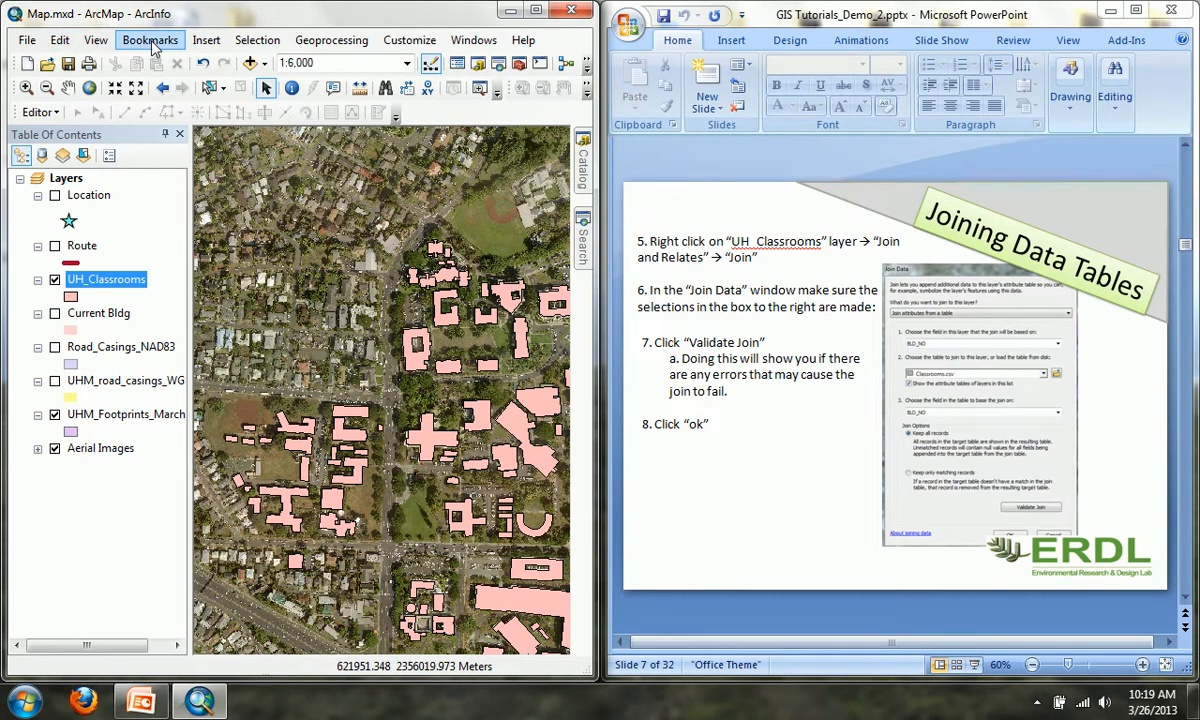
Step: Try once more to add Classrooms.csv, reselecting the dataset type filter before adding it
left_click(250, 62)
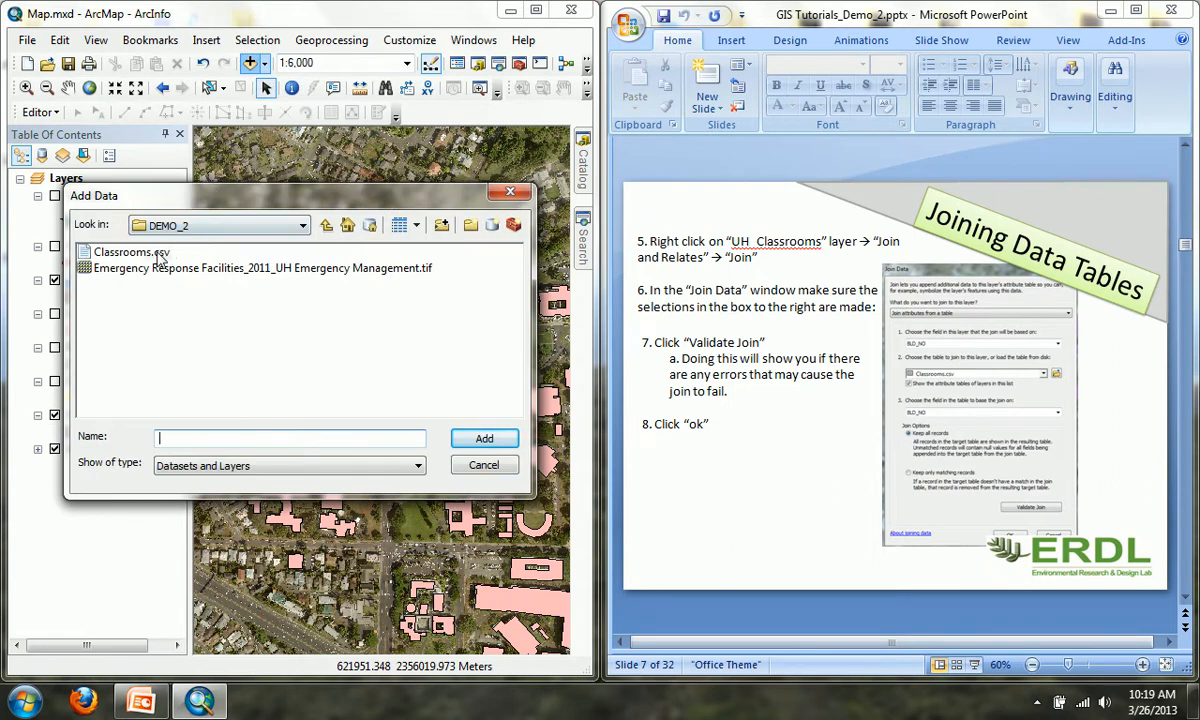
left_click(158, 254)
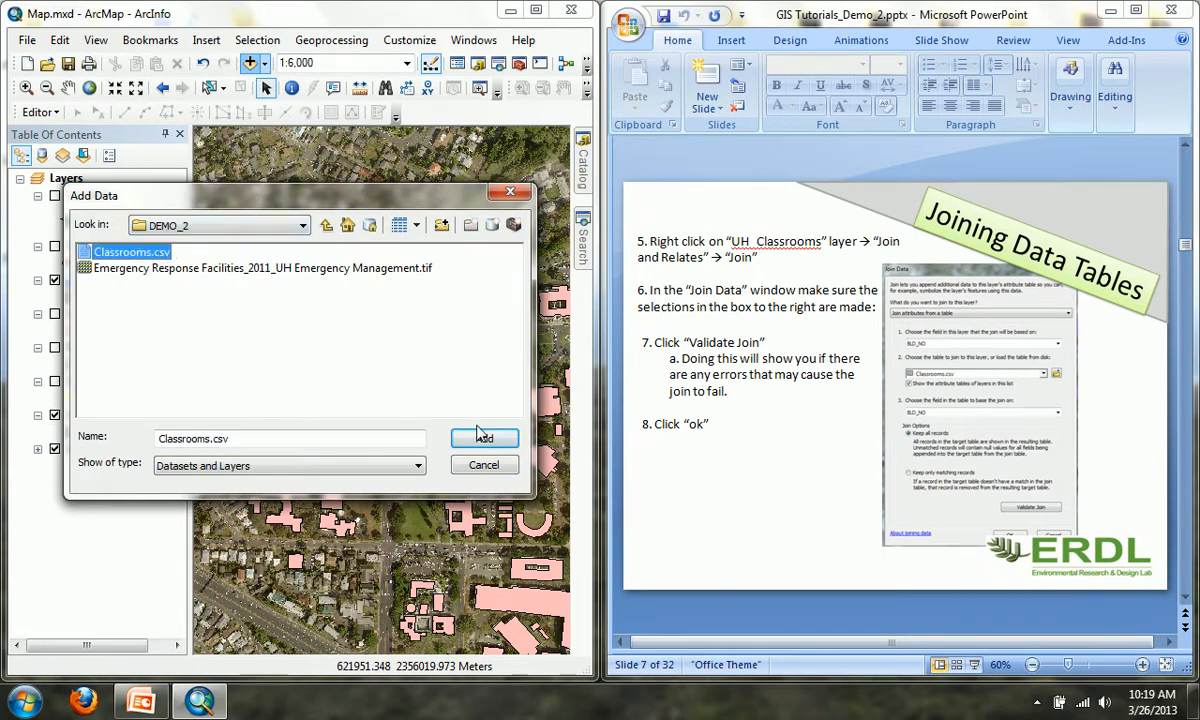
left_click(418, 466)
left_click(410, 479)
left_click(478, 440)
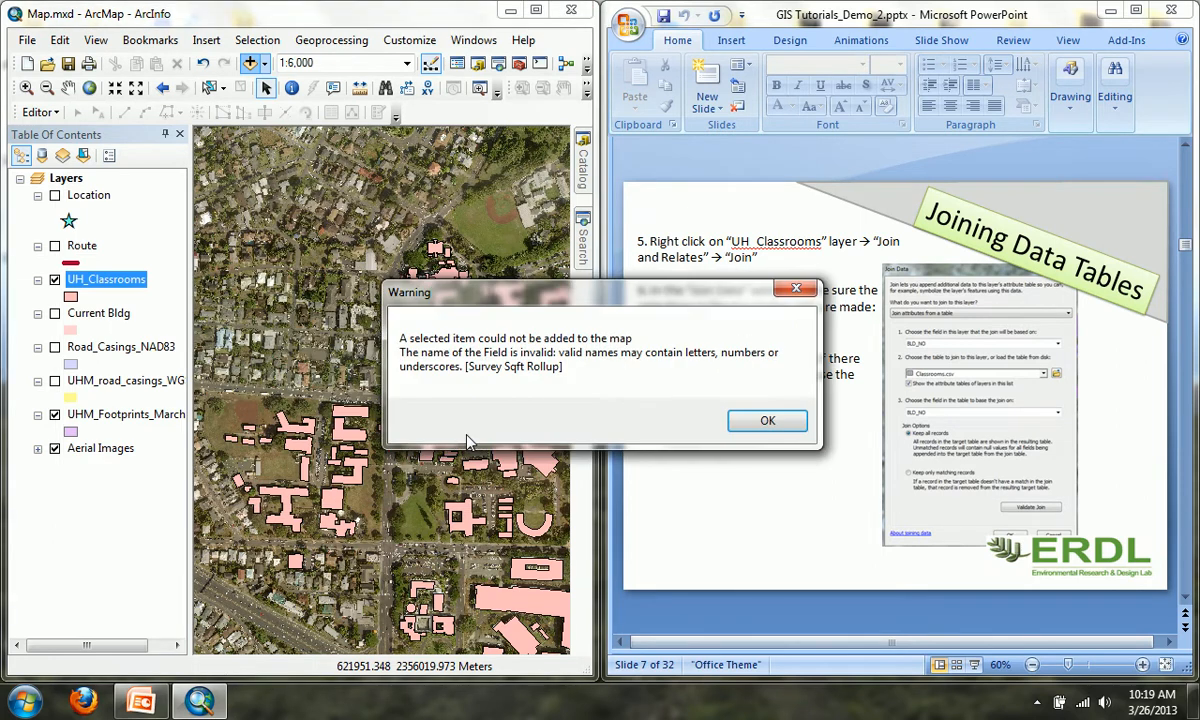
left_click(755, 421)
Step: Launch Microsoft Office Excel 2007
key("super")
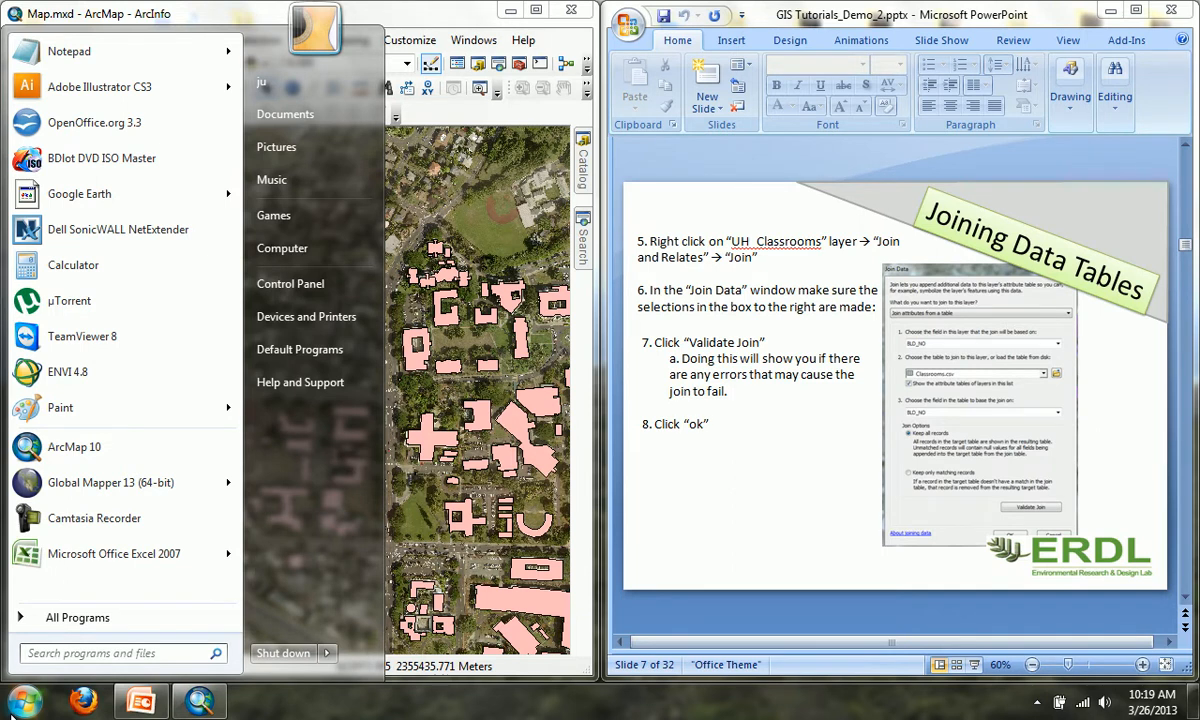
key("super")
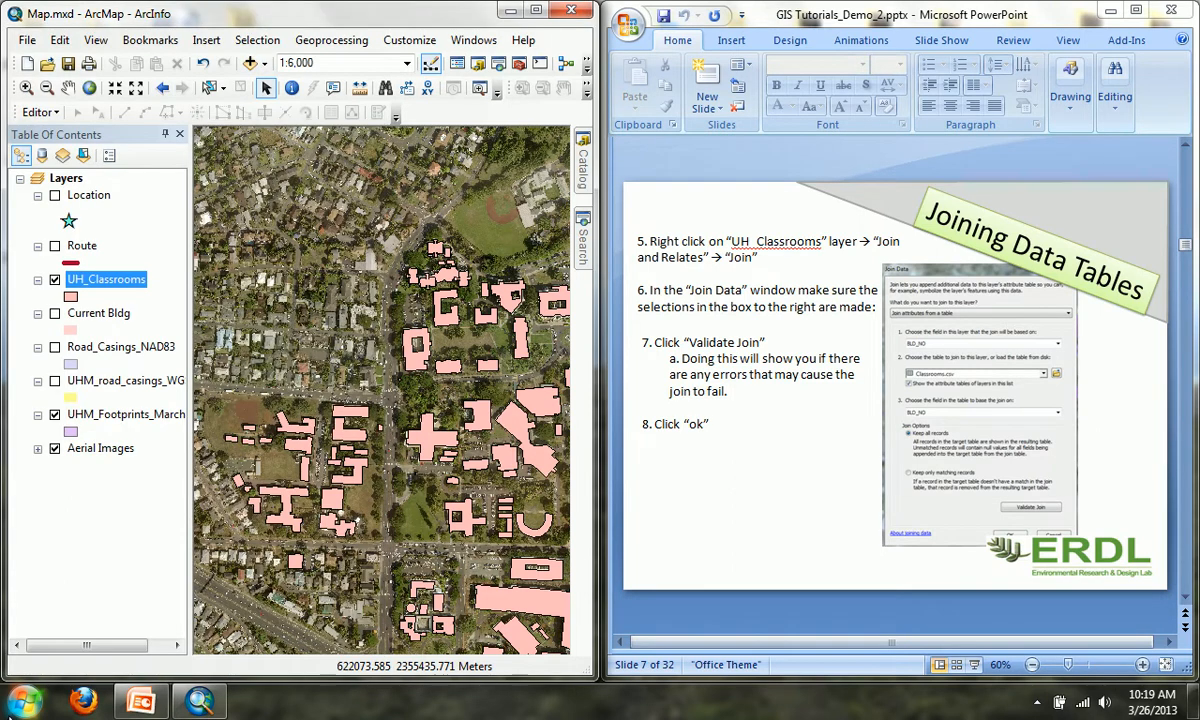
left_click(25, 700)
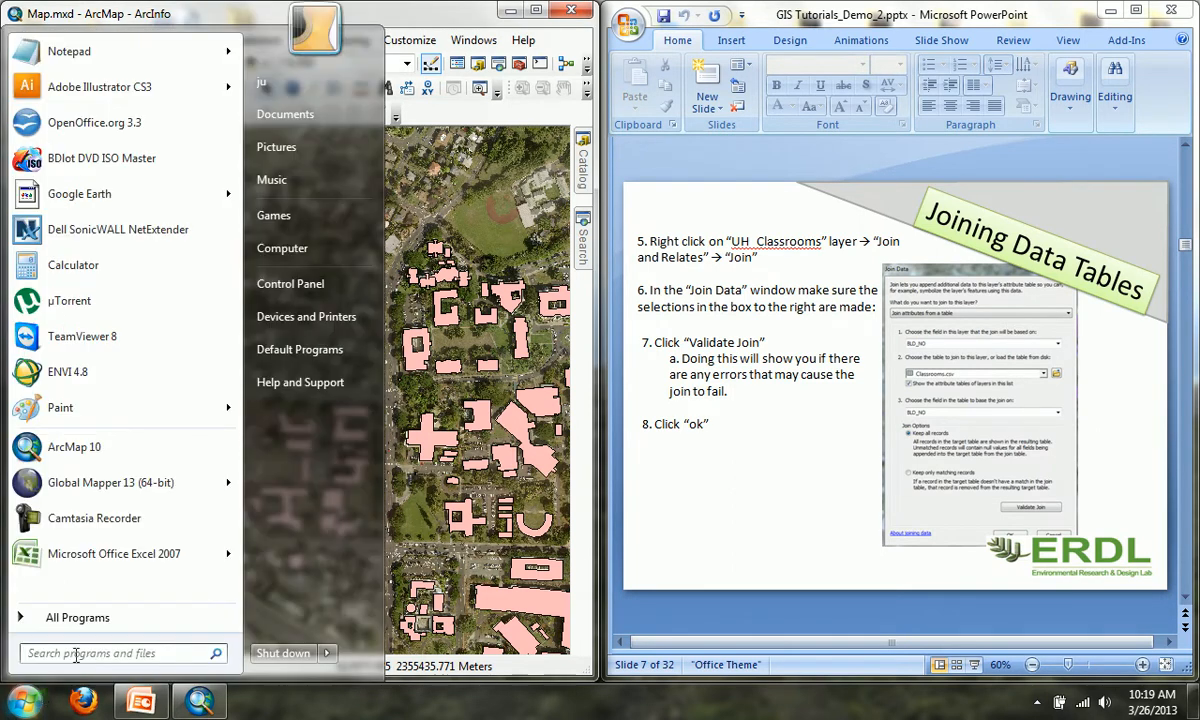
left_click(113, 556)
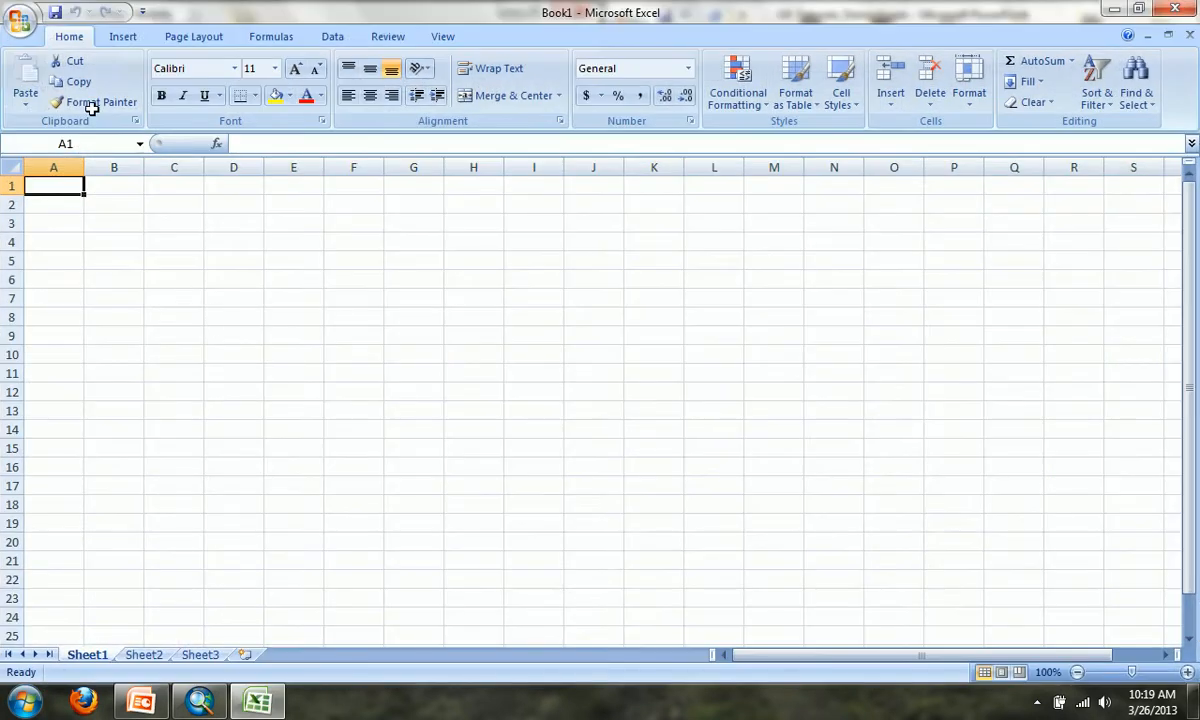
Step: Start opening a file and browse to the DEMO_2 folder under Documents, ERDL work files, GIS_Tutorials
left_click(20, 22)
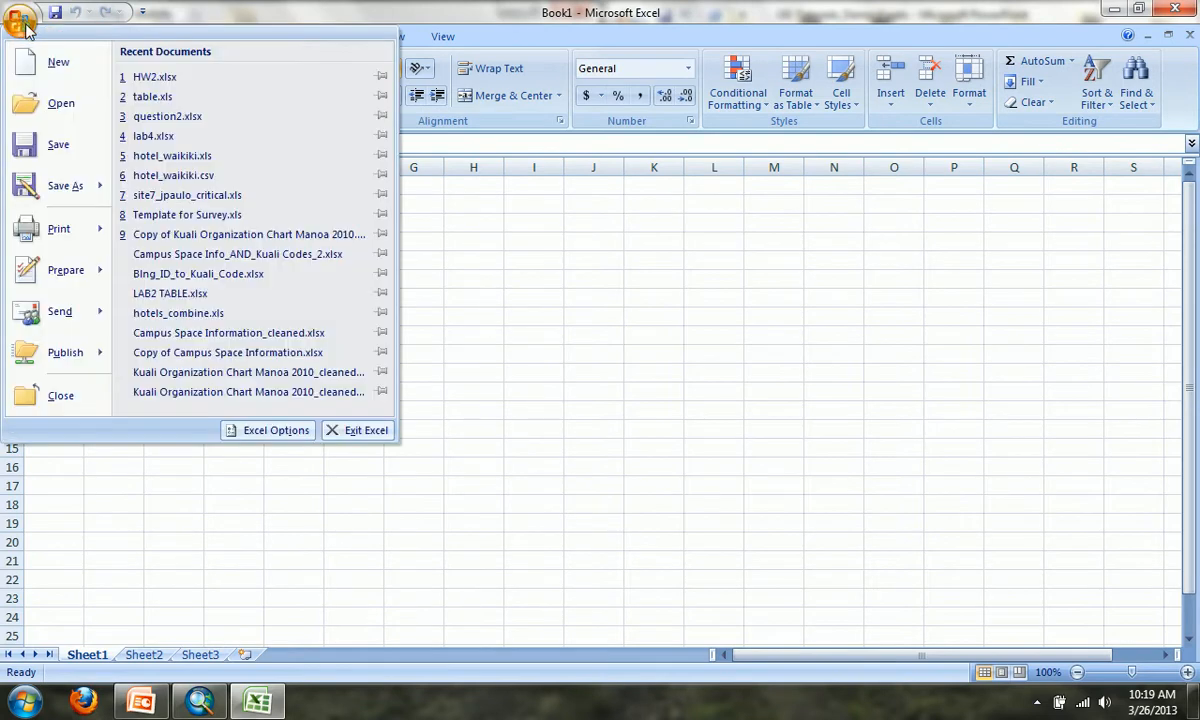
left_click(66, 110)
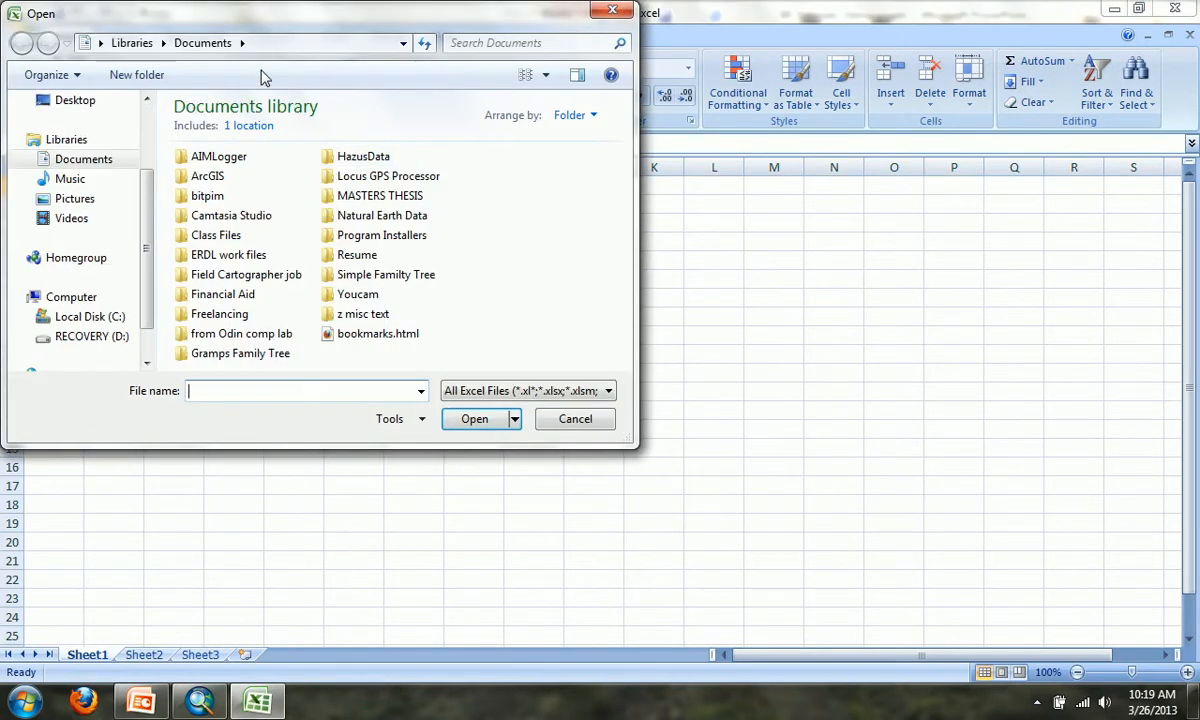
left_click(403, 44)
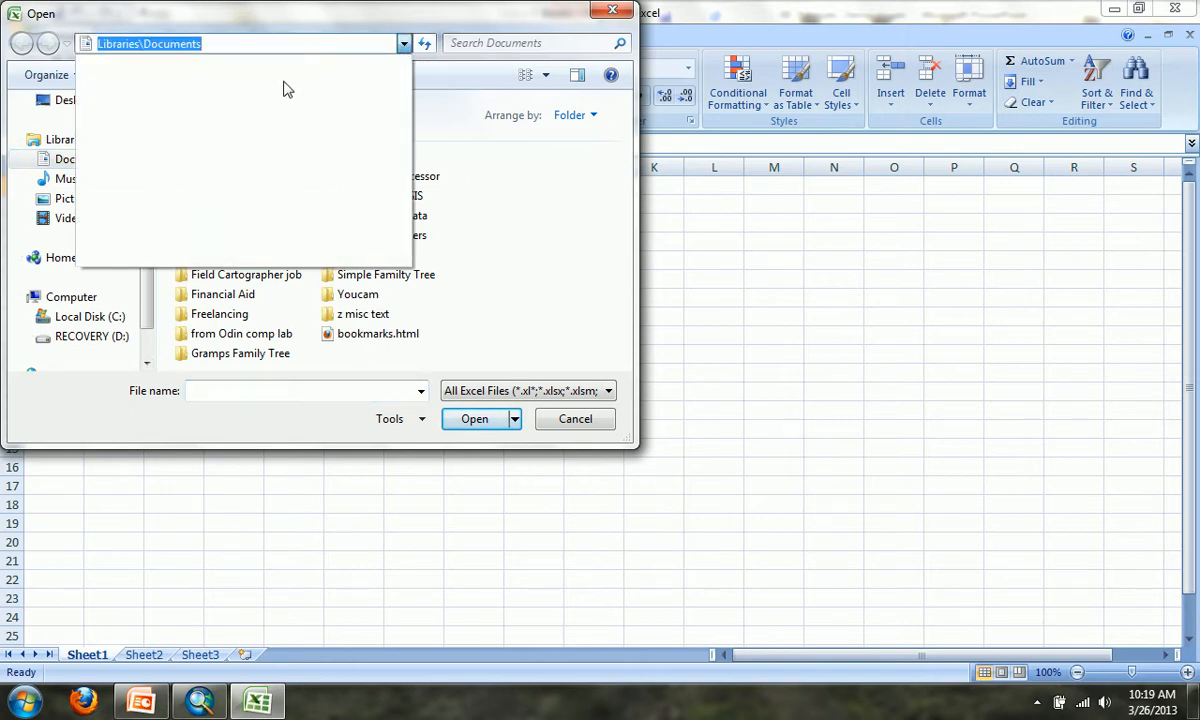
left_click(492, 131)
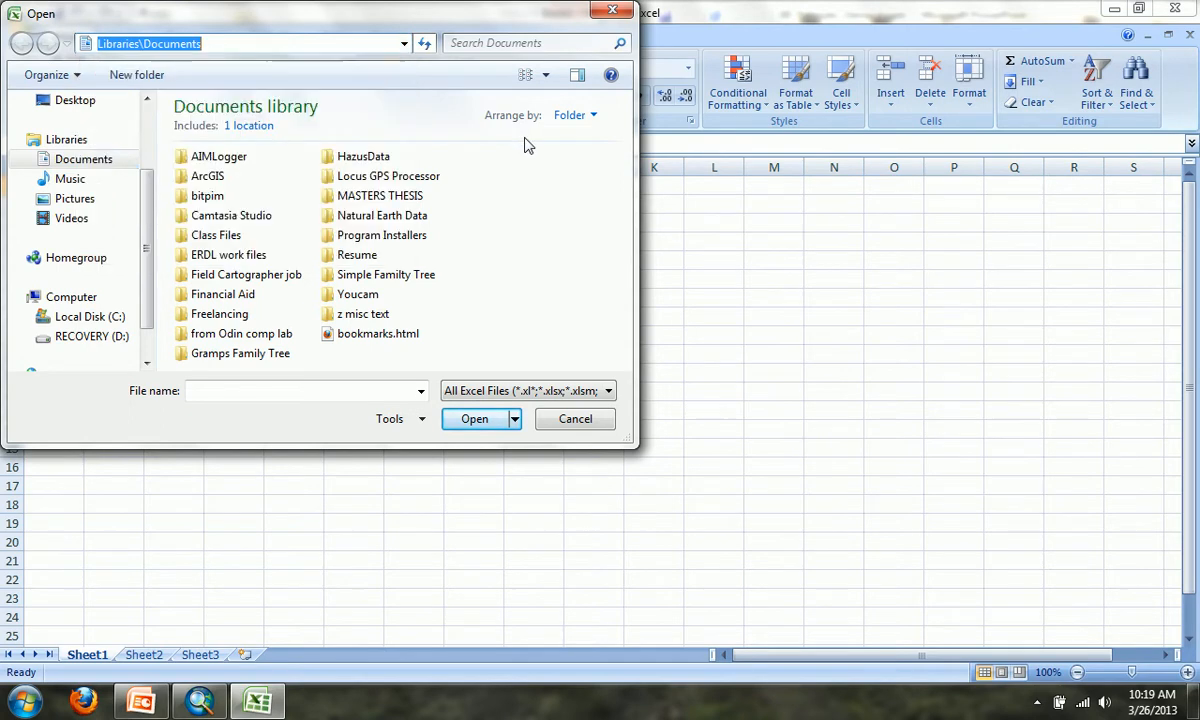
left_click(90, 163)
double_click(265, 255)
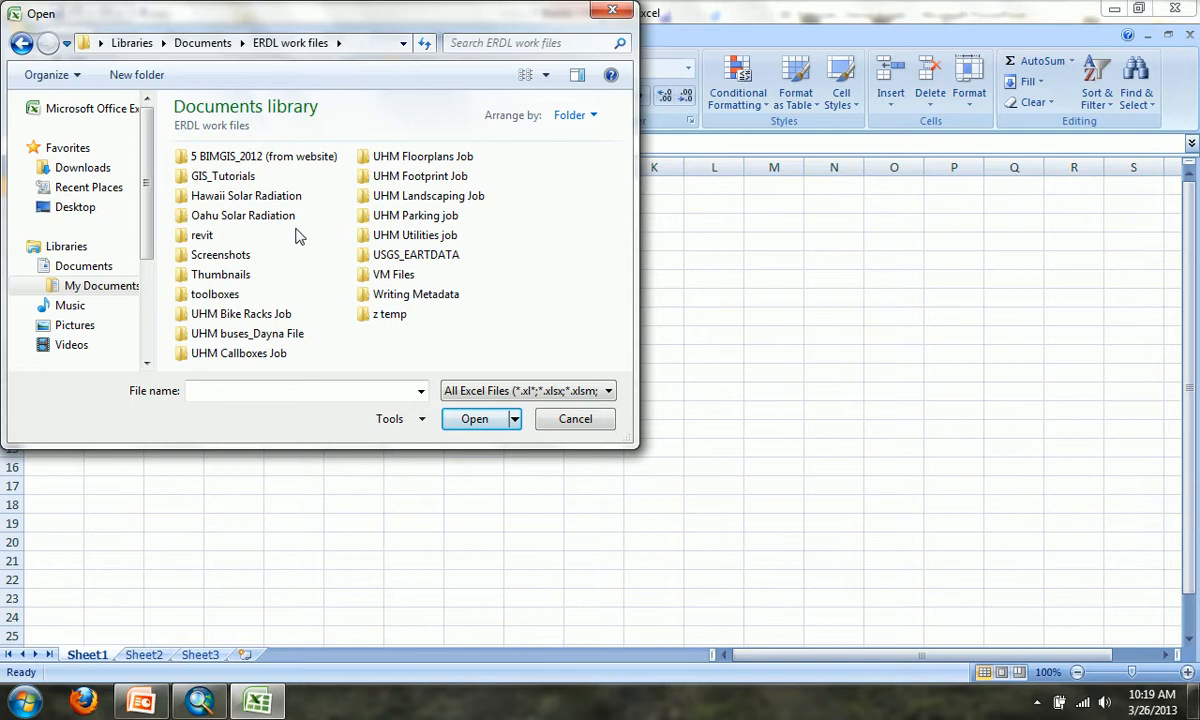
double_click(232, 178)
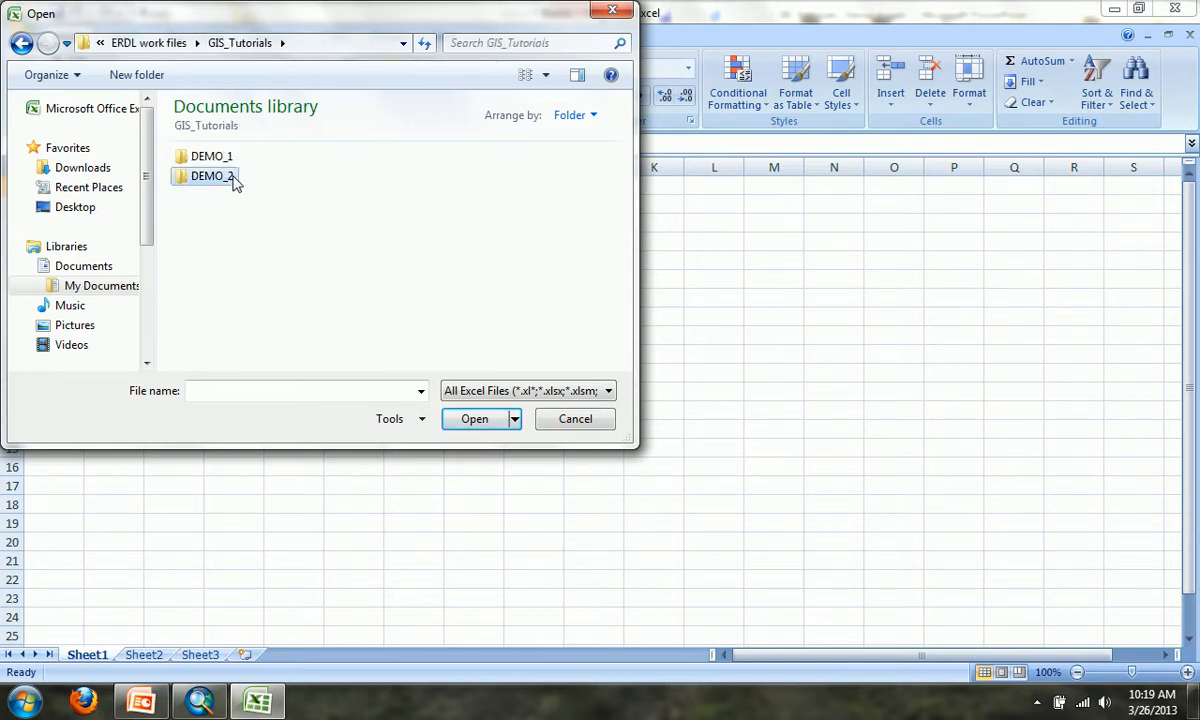
double_click(236, 180)
Step: Show all file types in the DEMO_2 folder and open Classrooms.csv
left_click(420, 391)
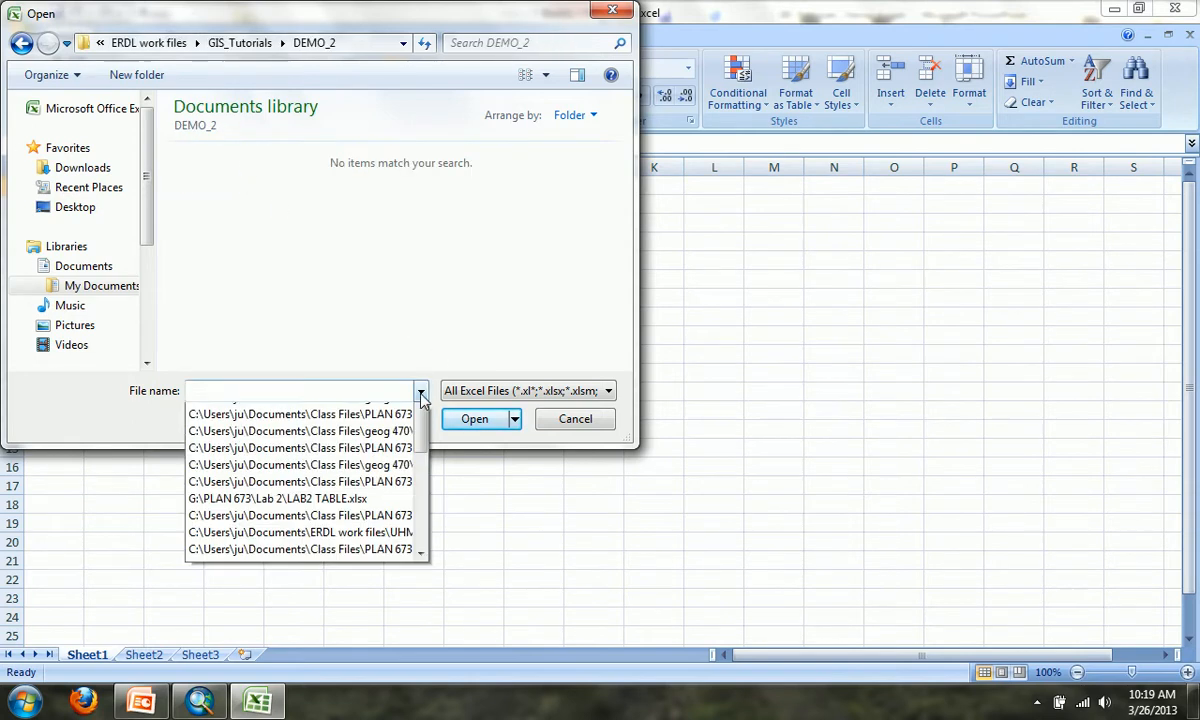
left_click(448, 390)
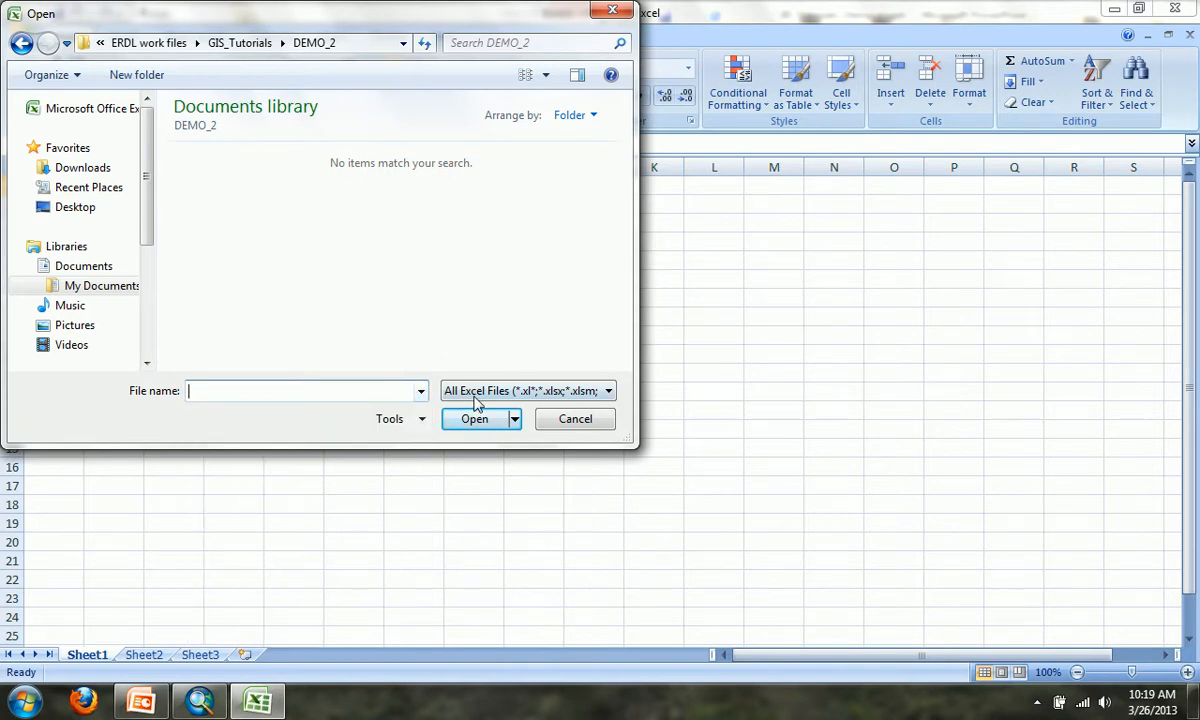
left_click(477, 409)
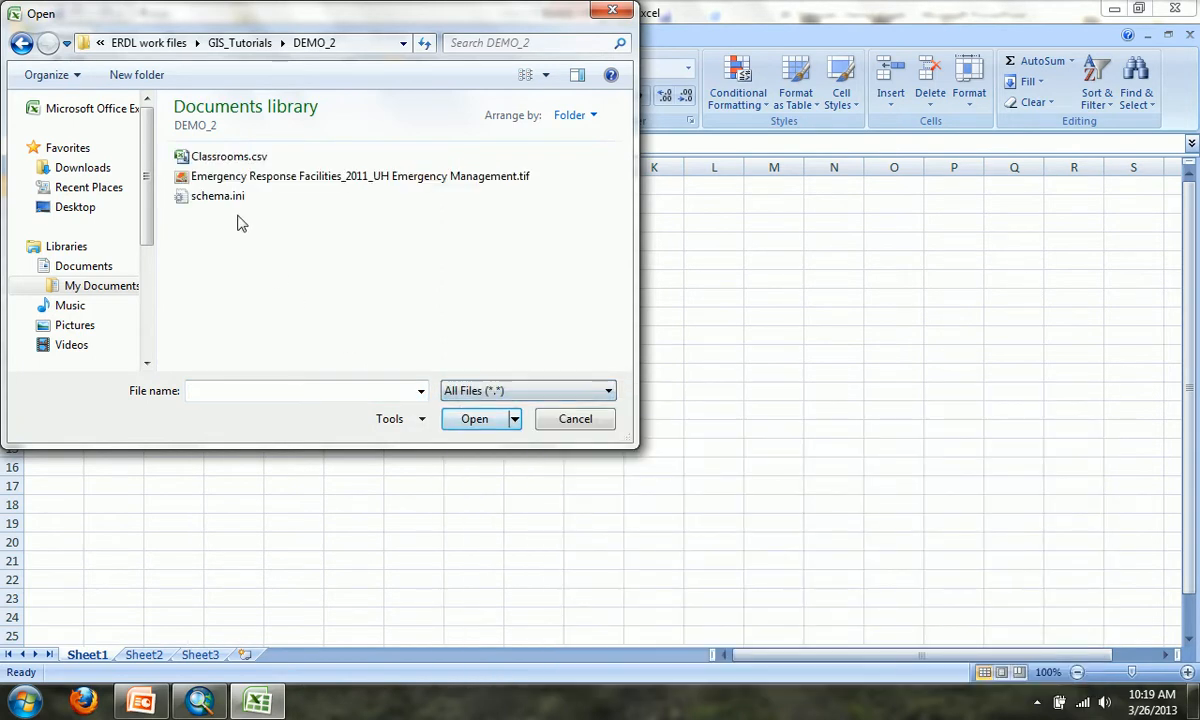
left_click(225, 156)
left_click(478, 420)
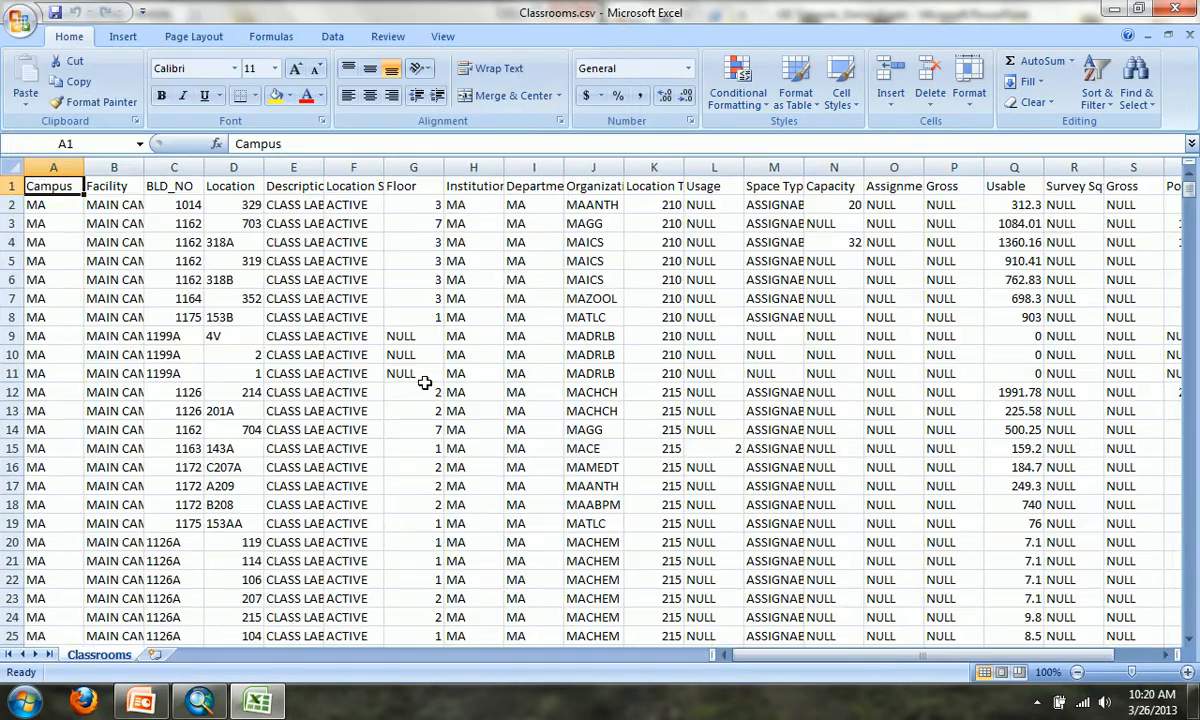
Step: Save the table as Classrooms.xls in Excel 97-2003 Workbook format in the DEMO_2 folder and exit Excel
left_click(20, 20)
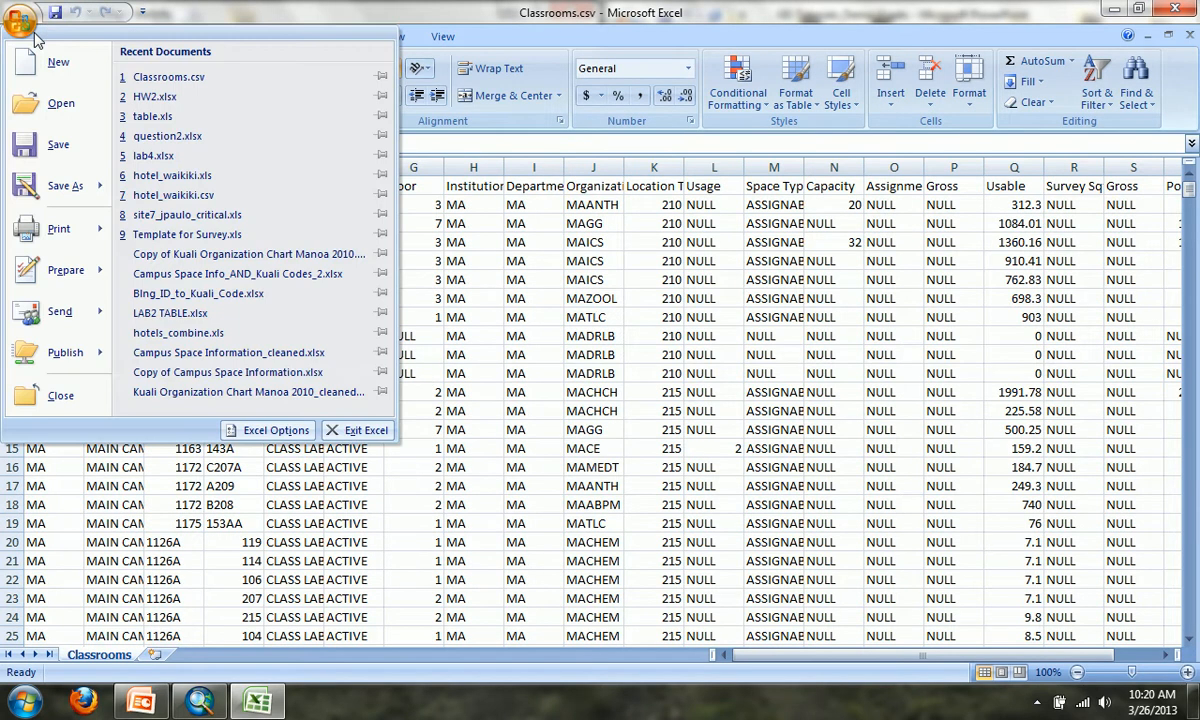
left_click(62, 185)
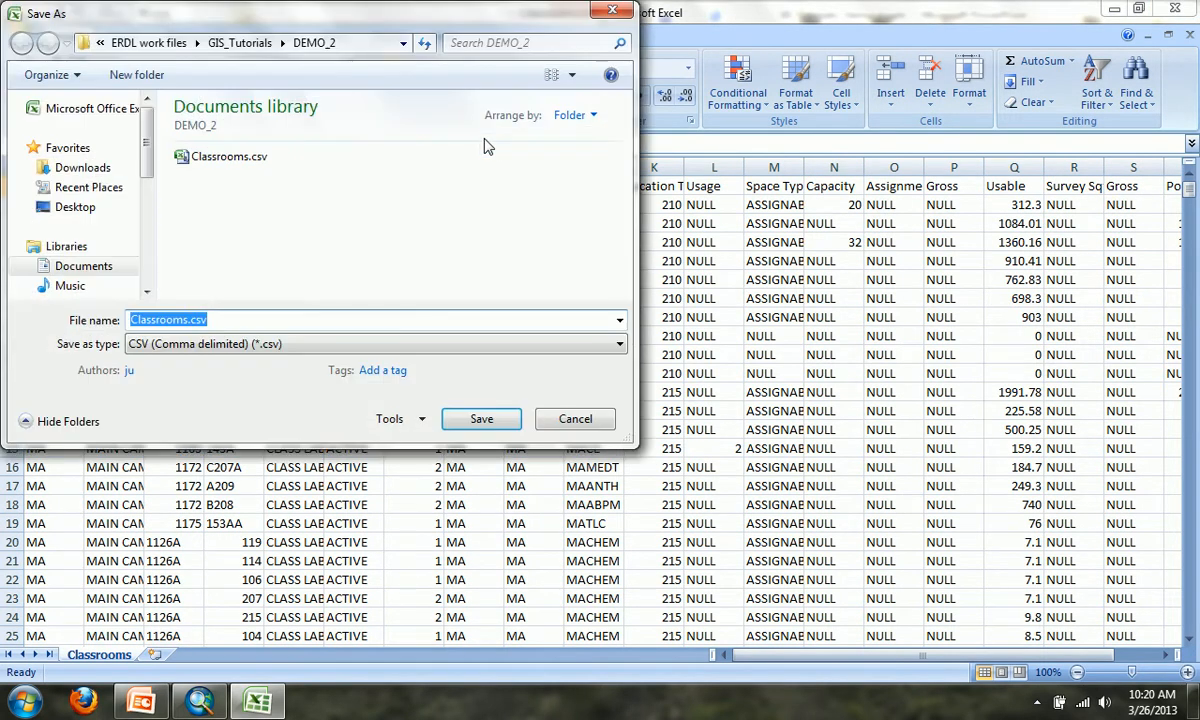
left_click(266, 343)
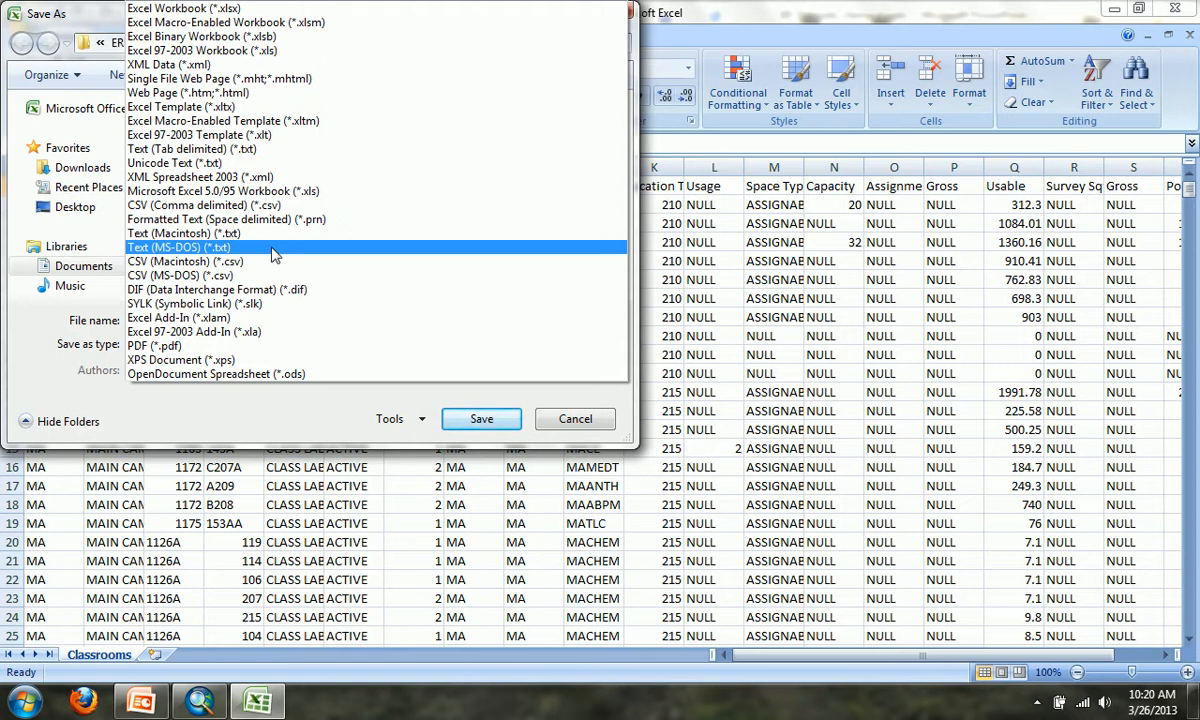
left_click(266, 51)
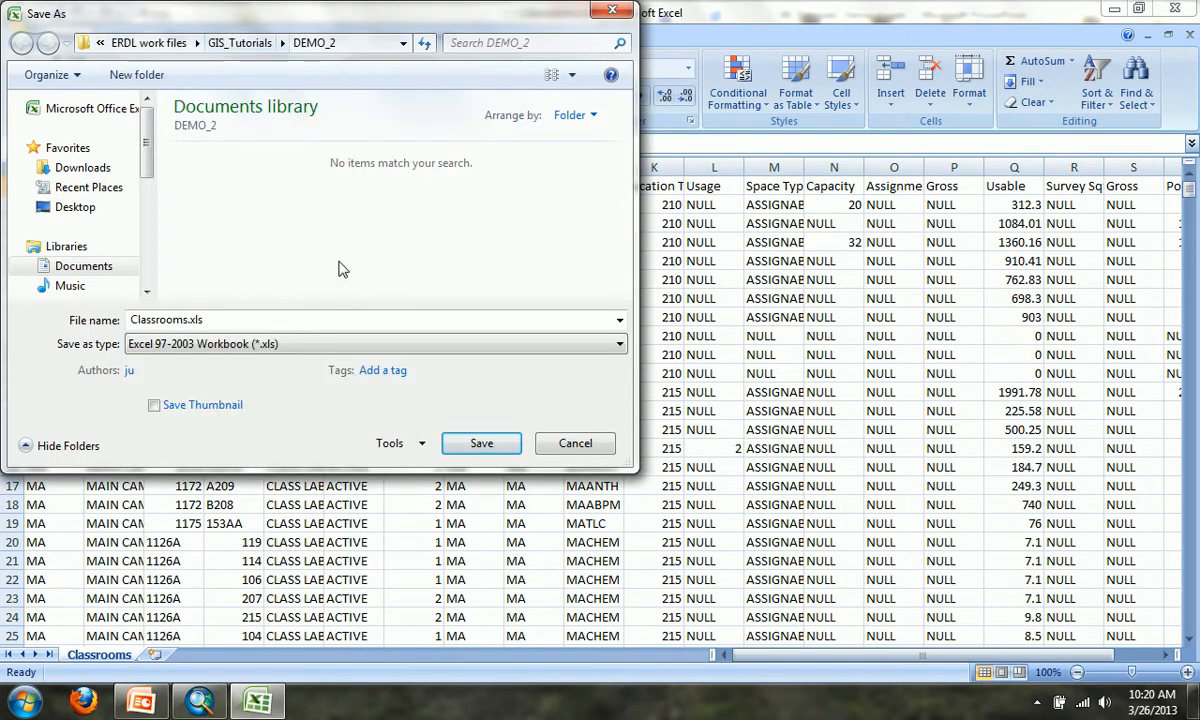
left_click(478, 441)
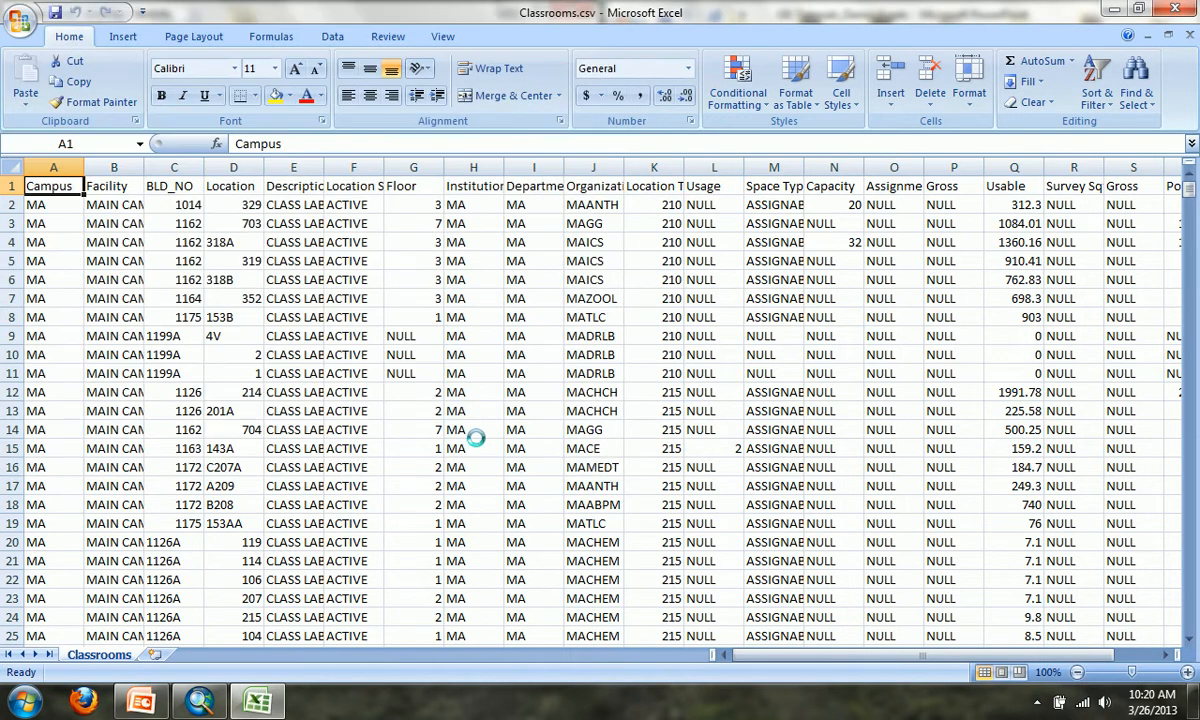
left_click(1175, 9)
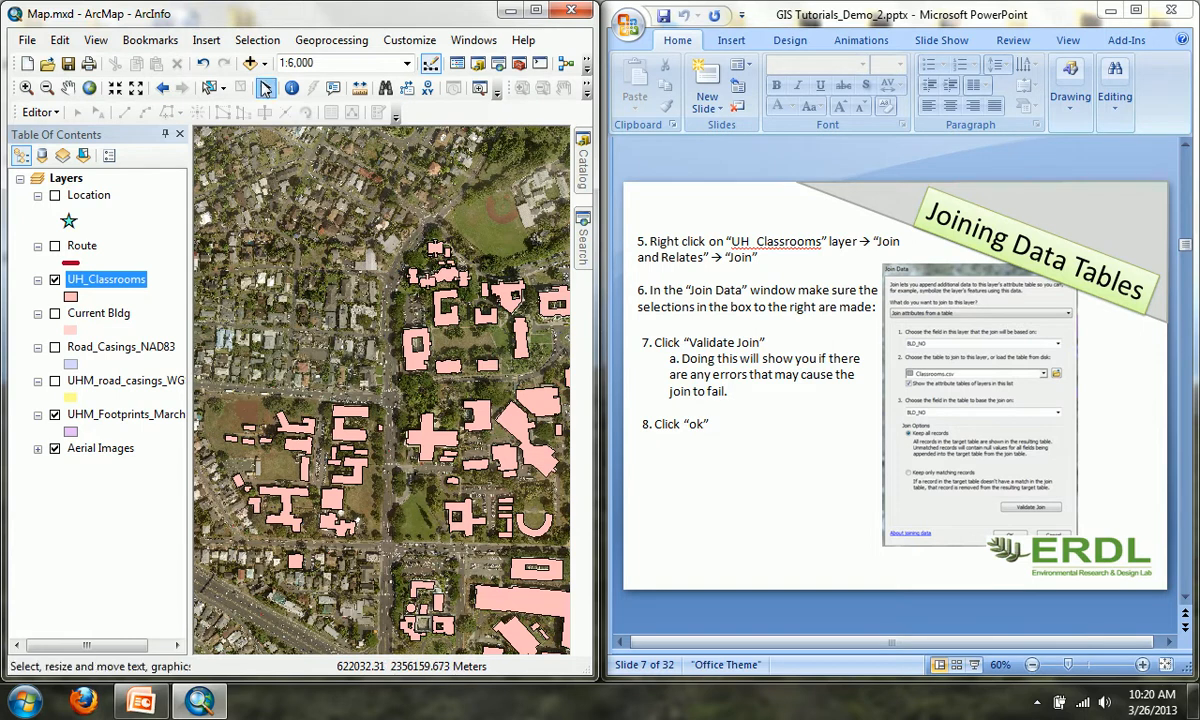
Step: Add the Classrooms$ sheet from Classrooms.xls to the ArcMap document
left_click(249, 62)
double_click(130, 268)
left_click(118, 253)
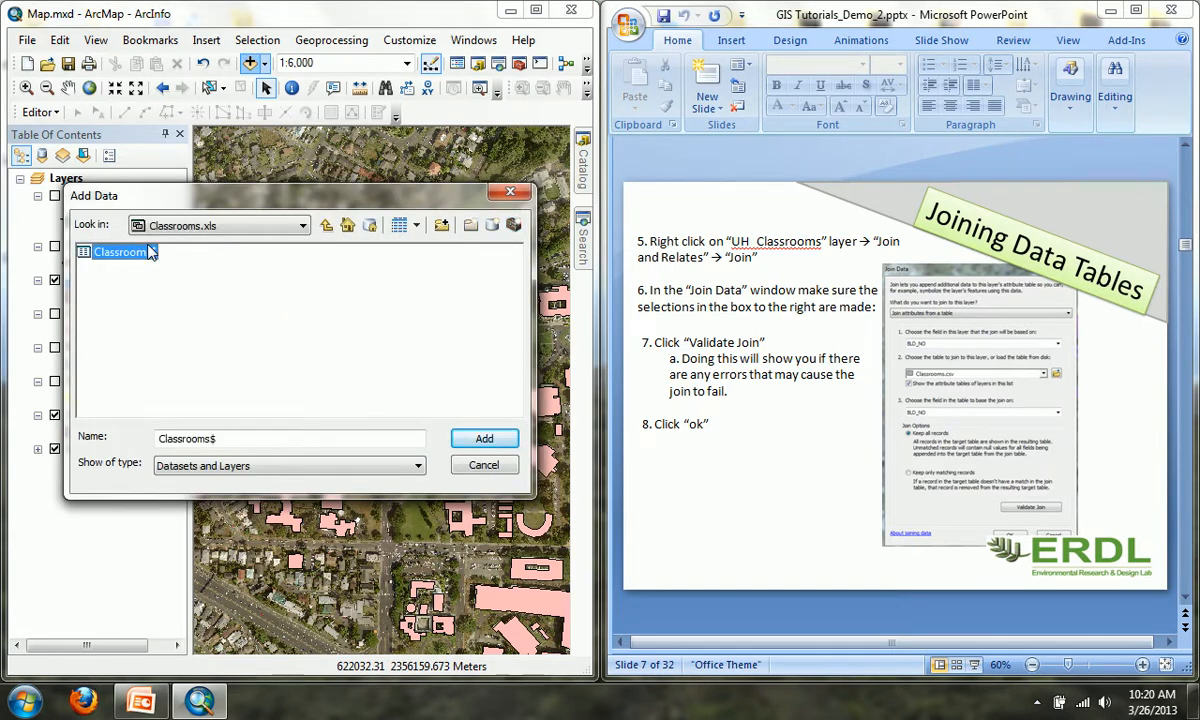
left_click(482, 438)
Step: Examine the fields and records of the Classrooms$ table, close it, and list the layers by drawing order
right_click(121, 620)
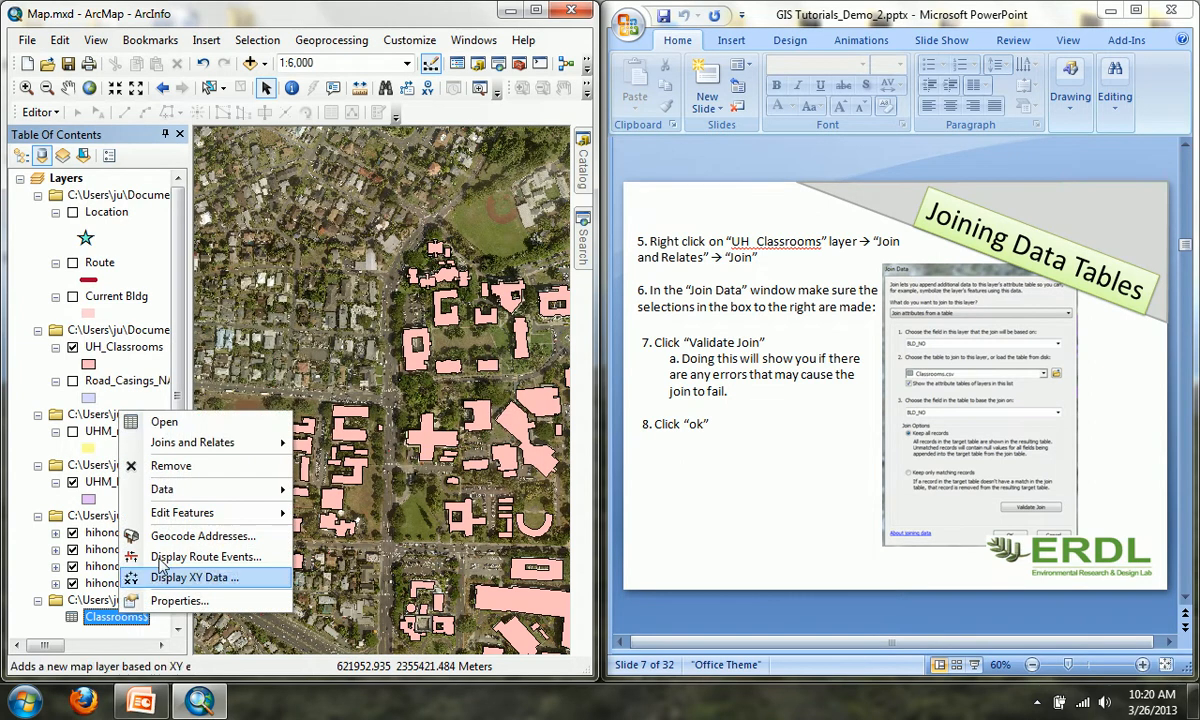
left_click(173, 424)
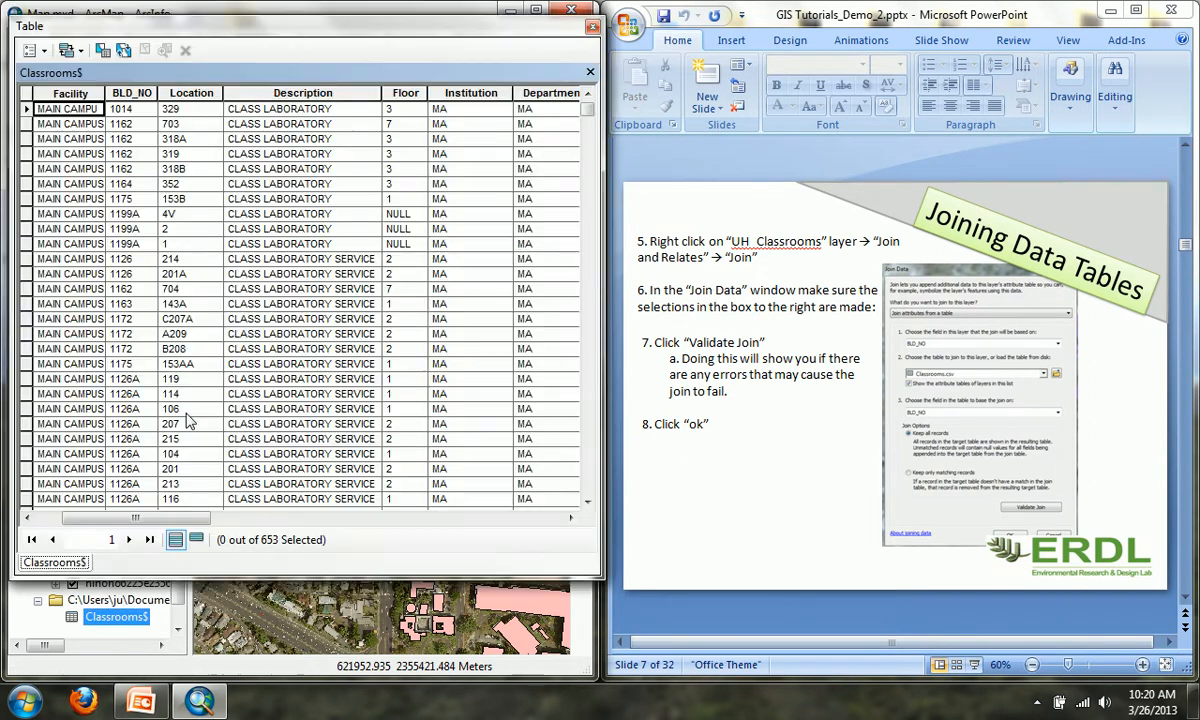
left_click_drag(135, 518, 84, 530)
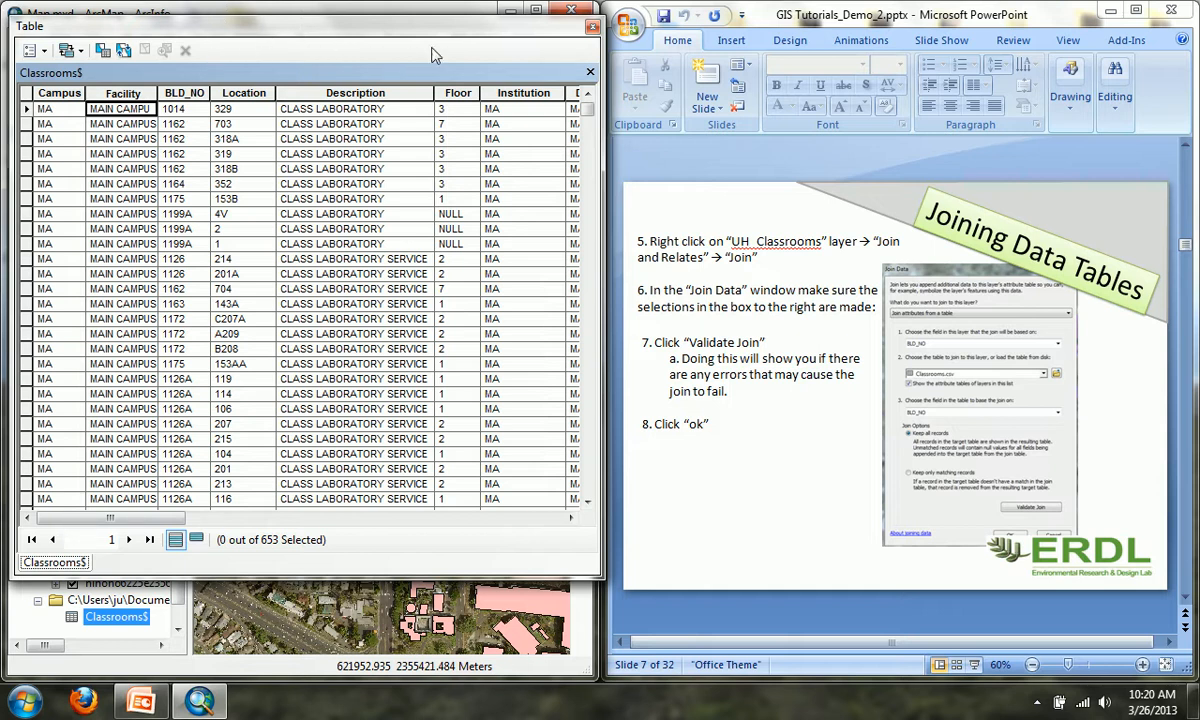
left_click(592, 26)
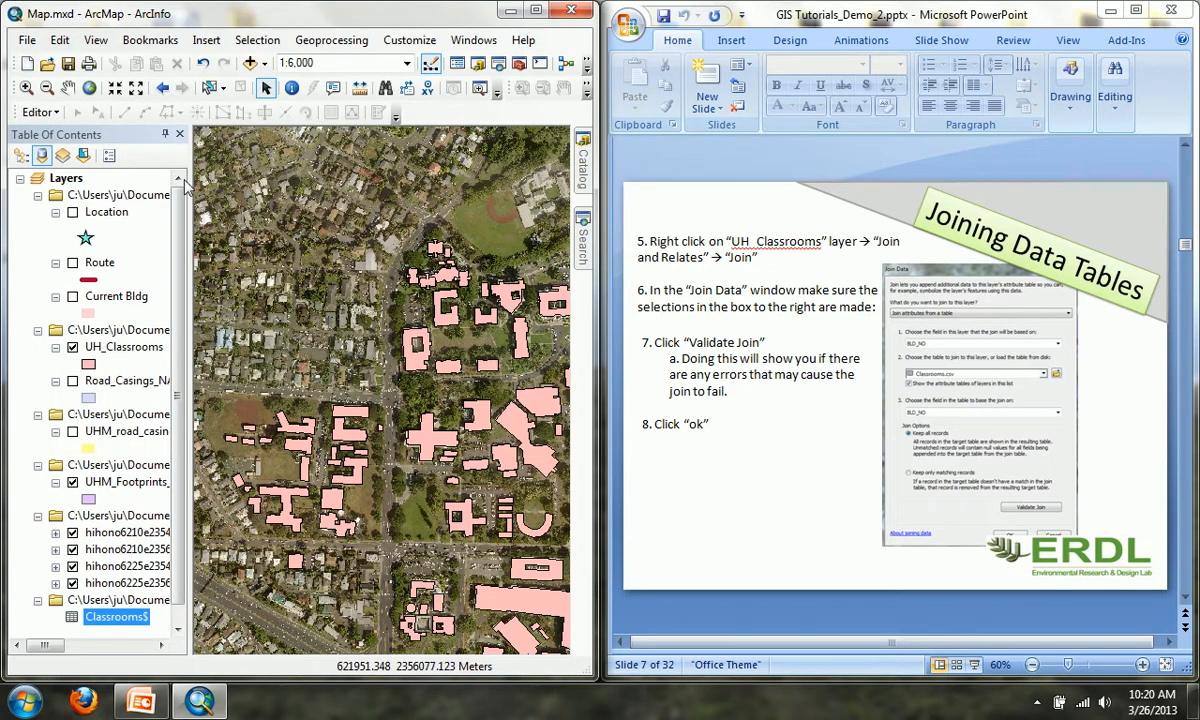
left_click(21, 156)
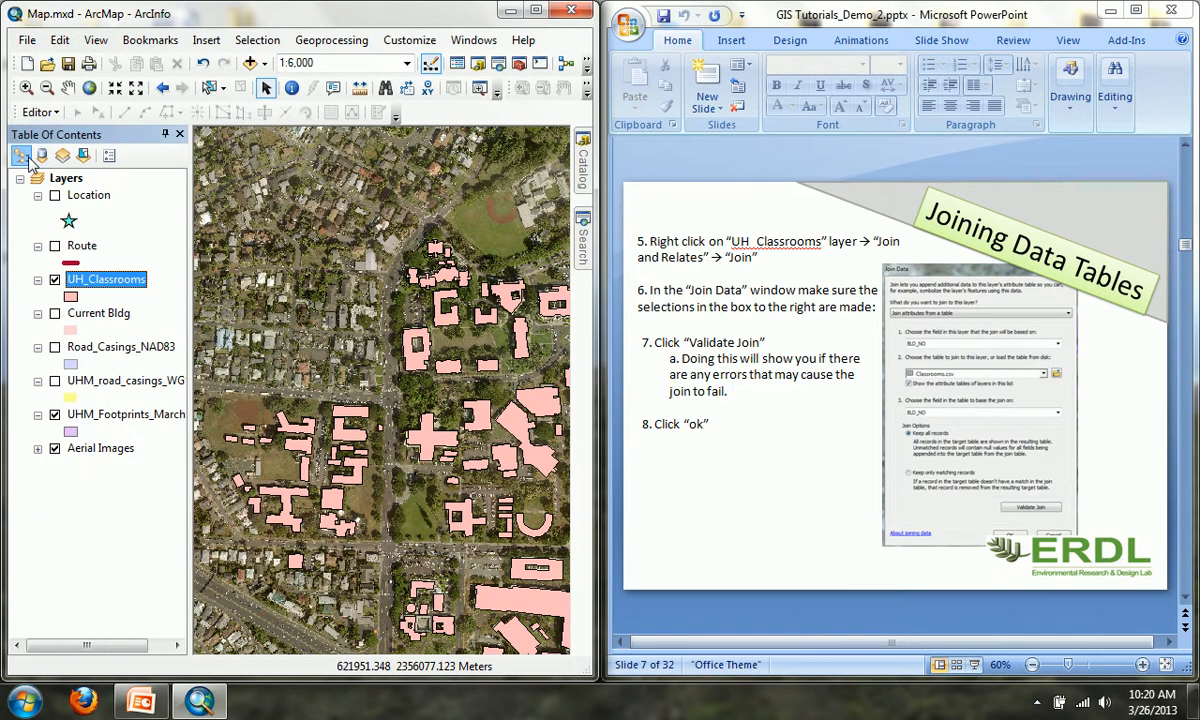
right_click(109, 279)
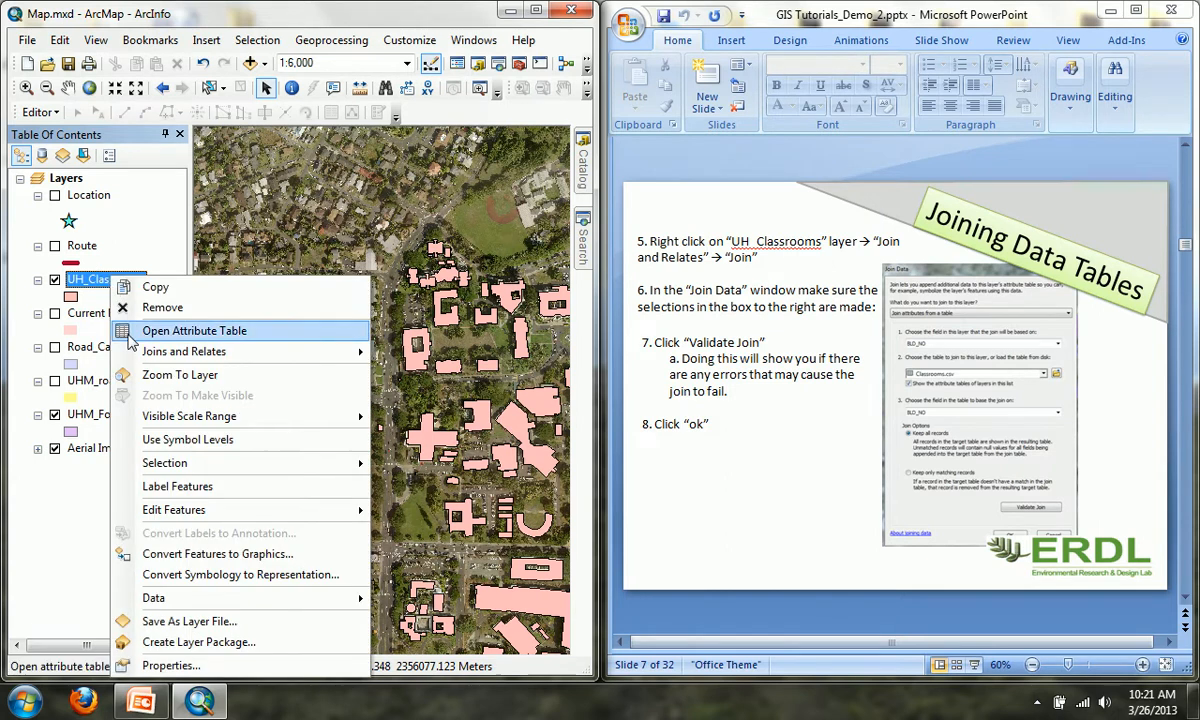
mouse_move(145, 352)
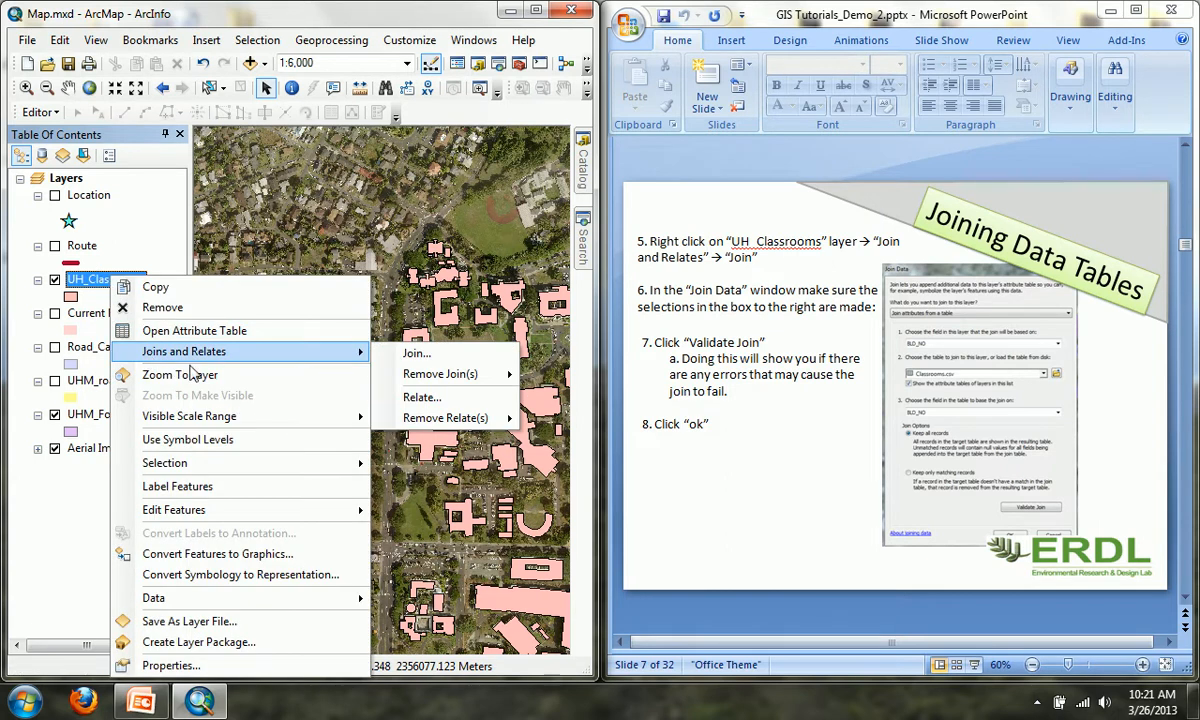
left_click(412, 354)
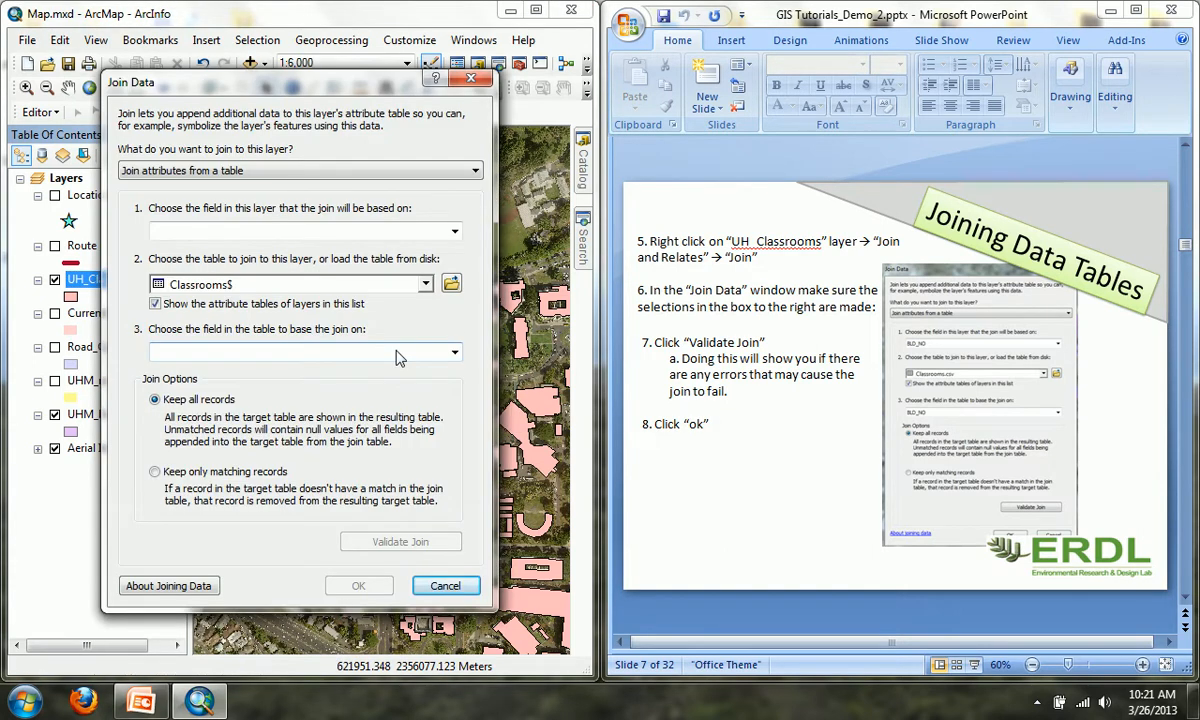
left_click(375, 236)
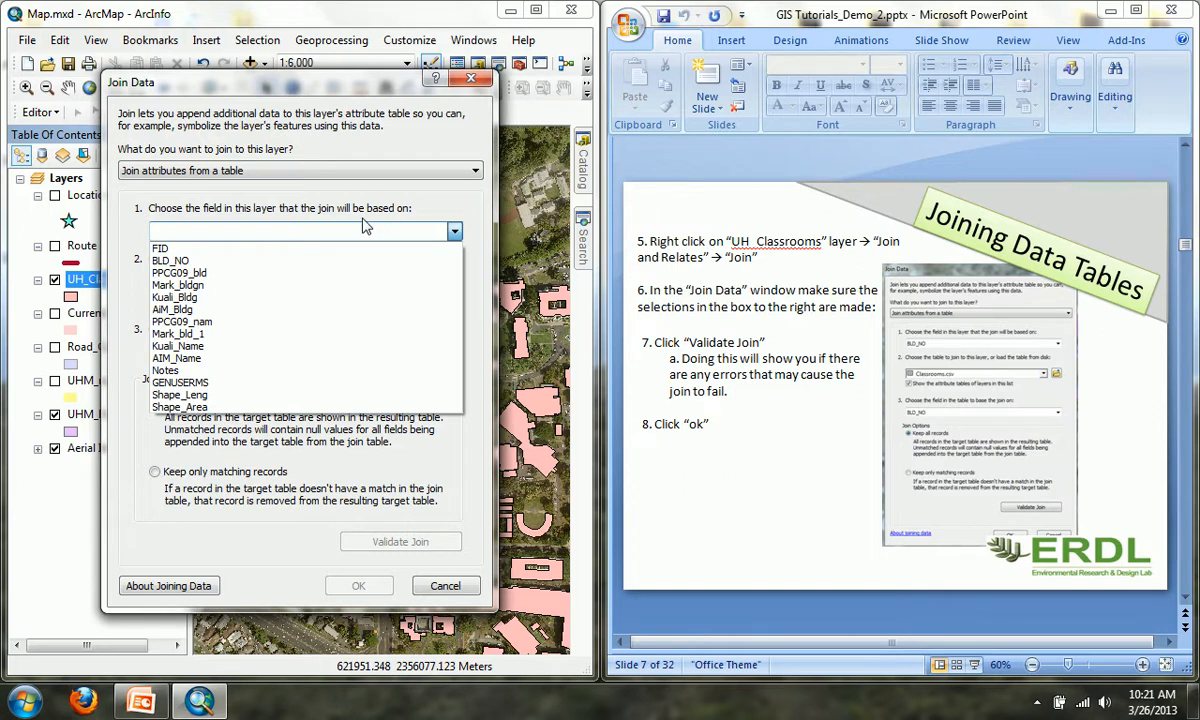
left_click(452, 80)
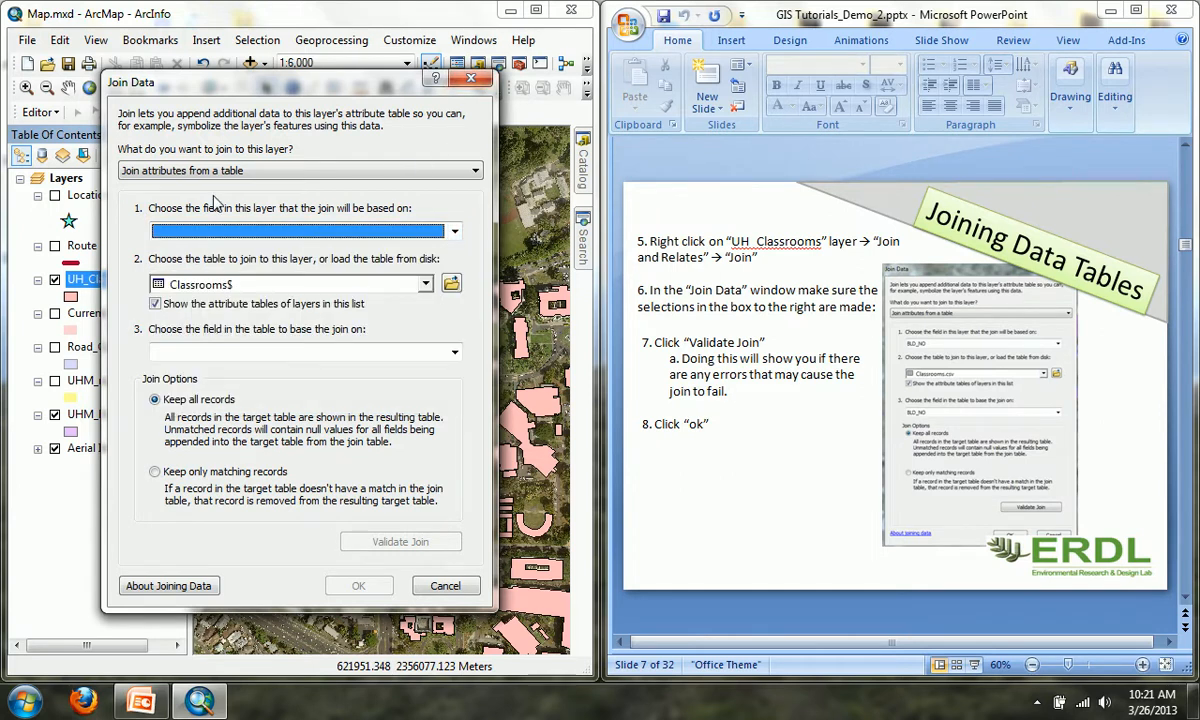
left_click(468, 79)
Step: Set up an attribute join on the UH_Classrooms layer based on BLD_NO, with Classrooms$ as the table to join
right_click(127, 278)
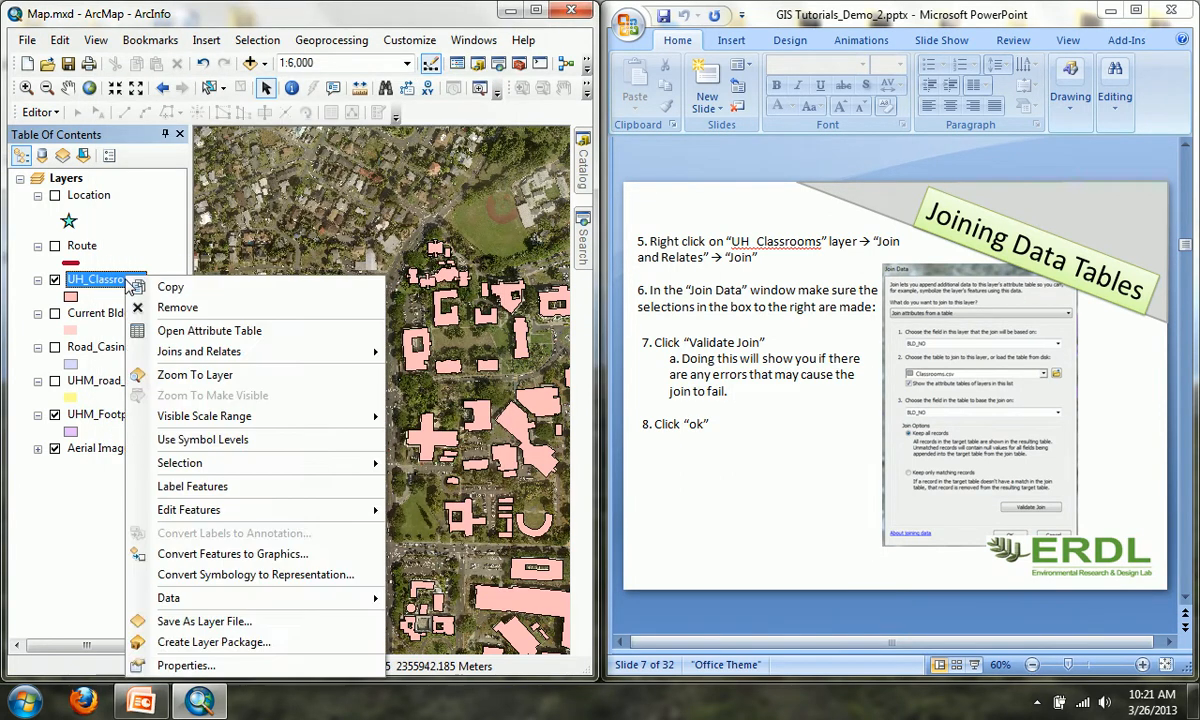
mouse_move(165, 348)
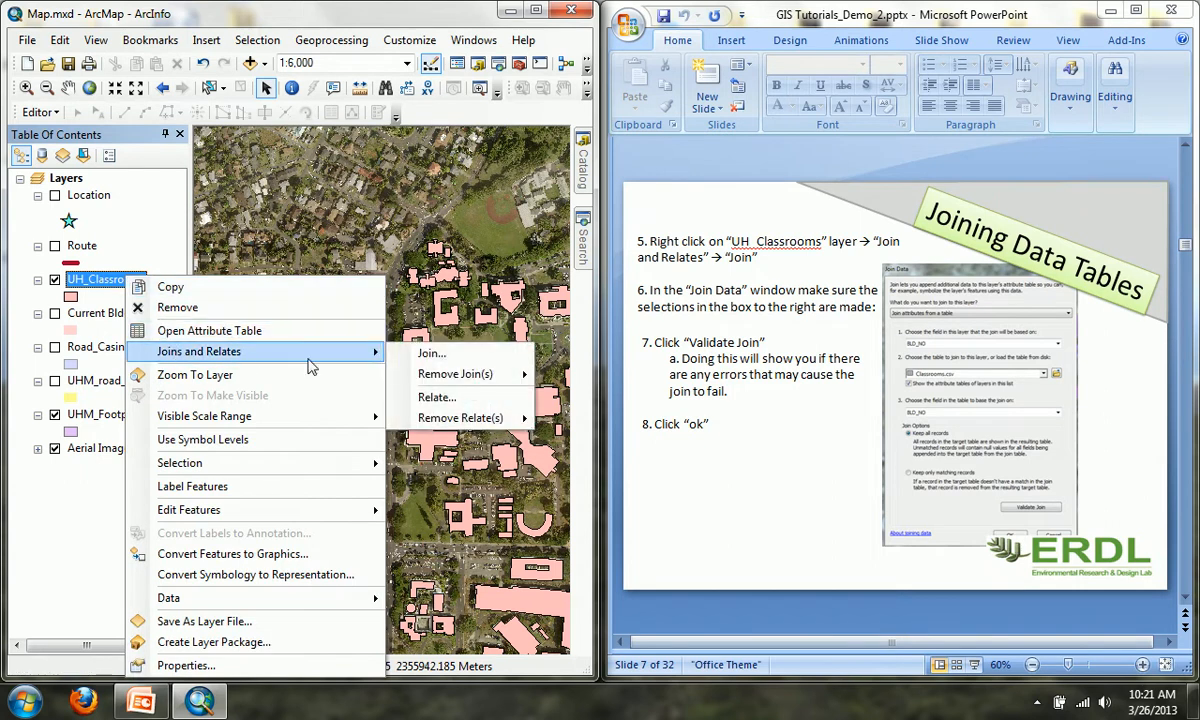
left_click(414, 352)
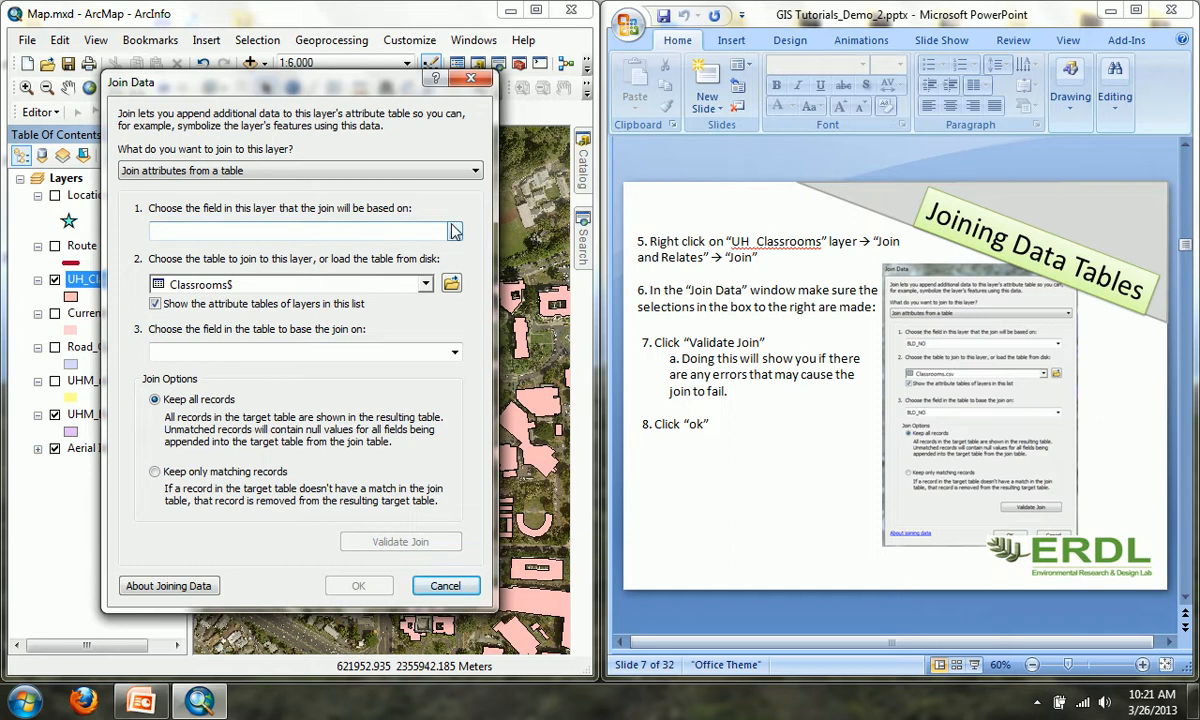
left_click(453, 231)
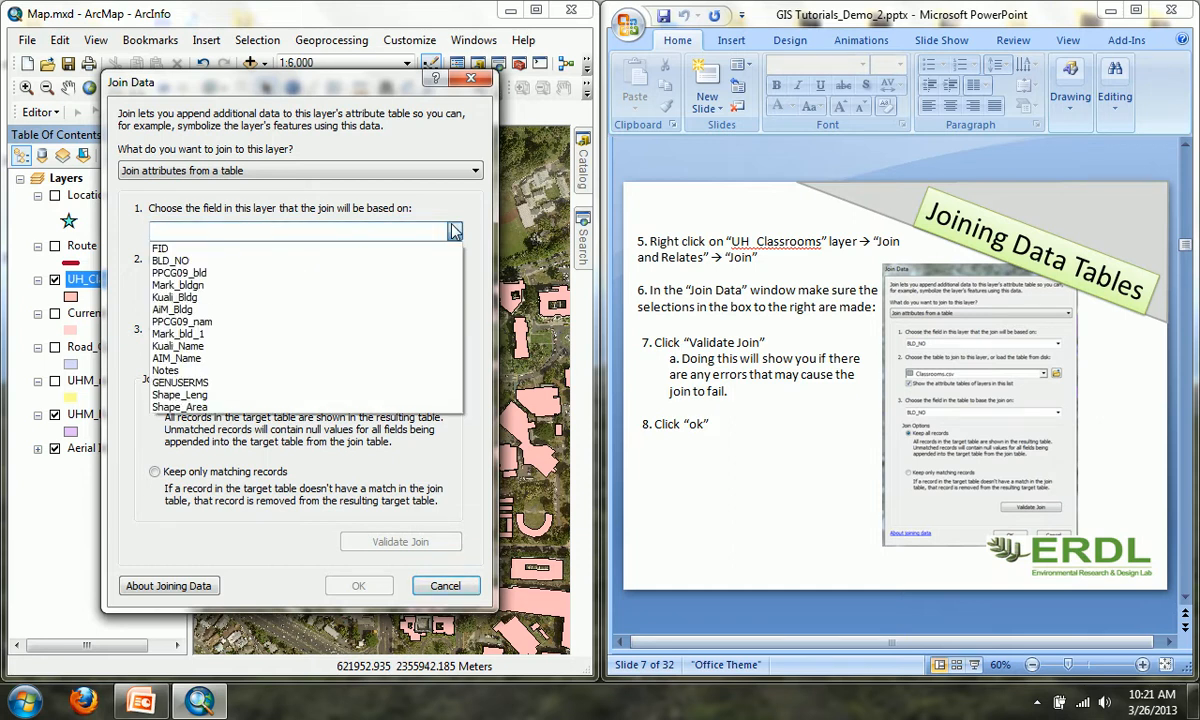
left_click(177, 260)
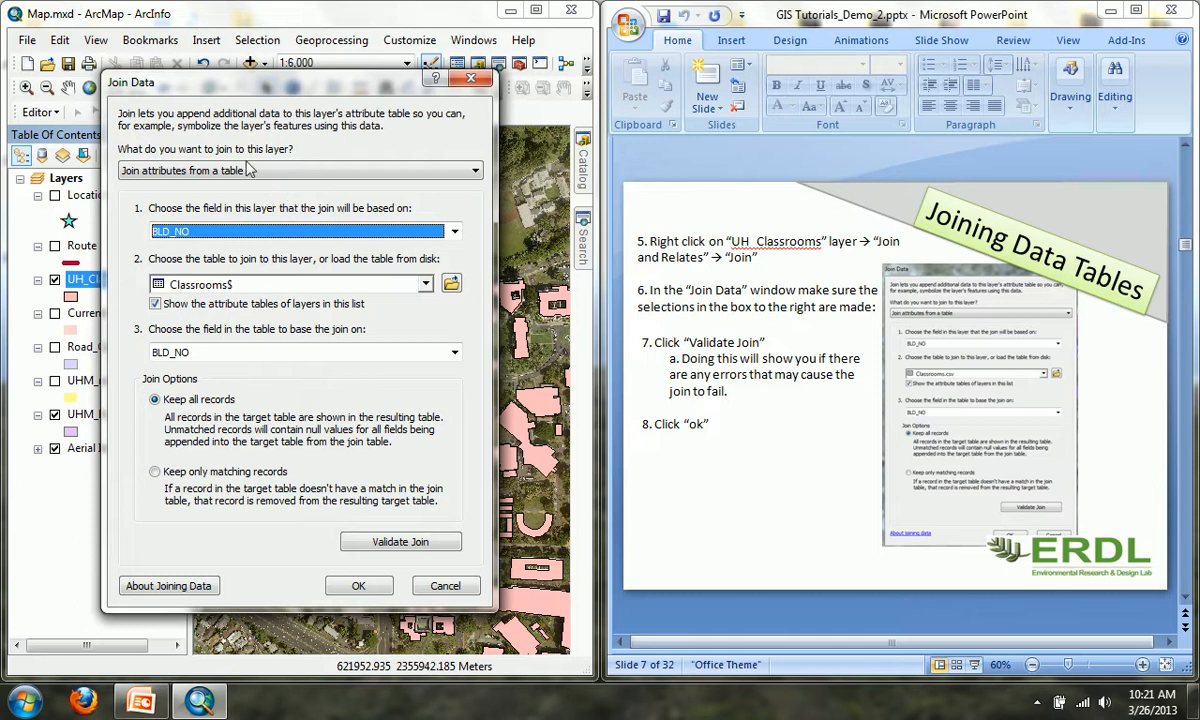
left_click_drag(214, 89, 235, 64)
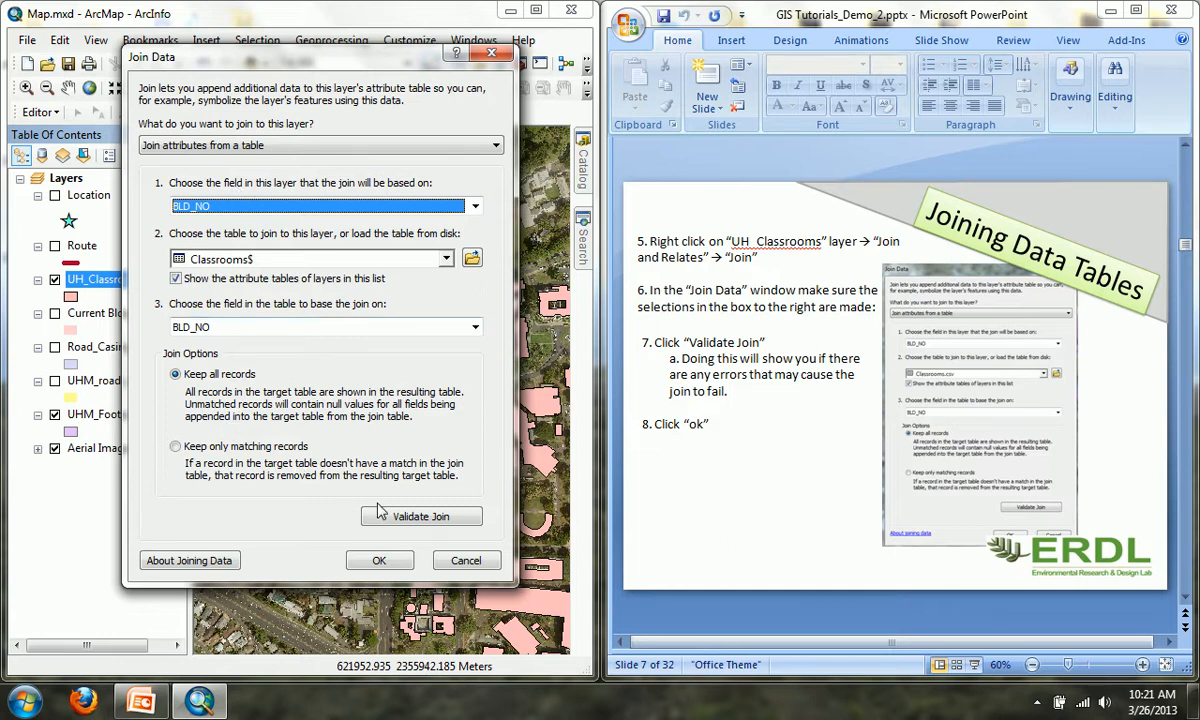
left_click(413, 257)
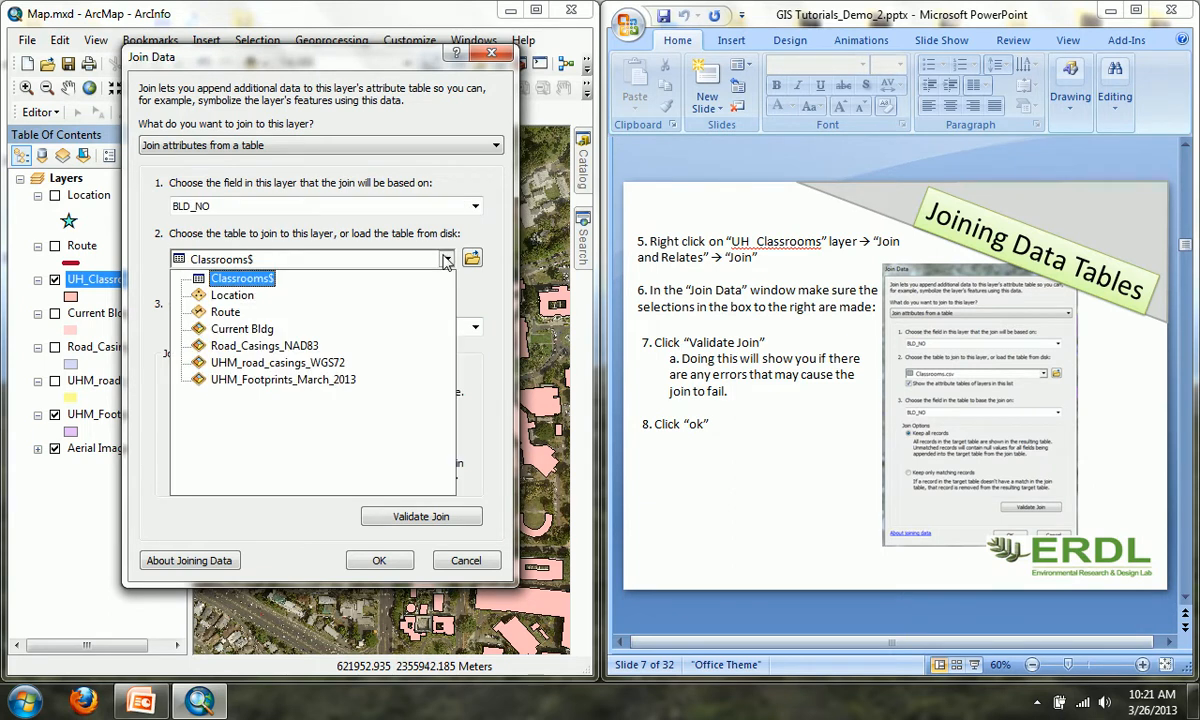
left_click(276, 284)
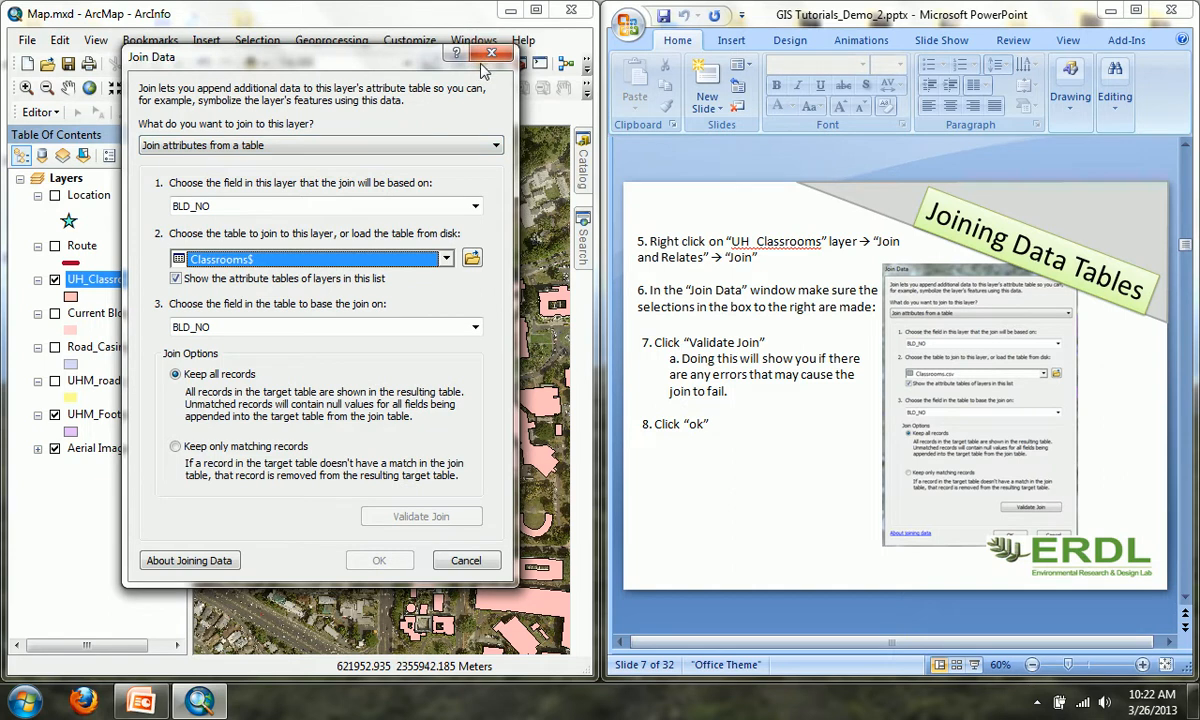
Step: Use BLD_NO as the join field in Classrooms$, keep all records, validate the join, and apply it to UH_Classrooms
left_click(330, 328)
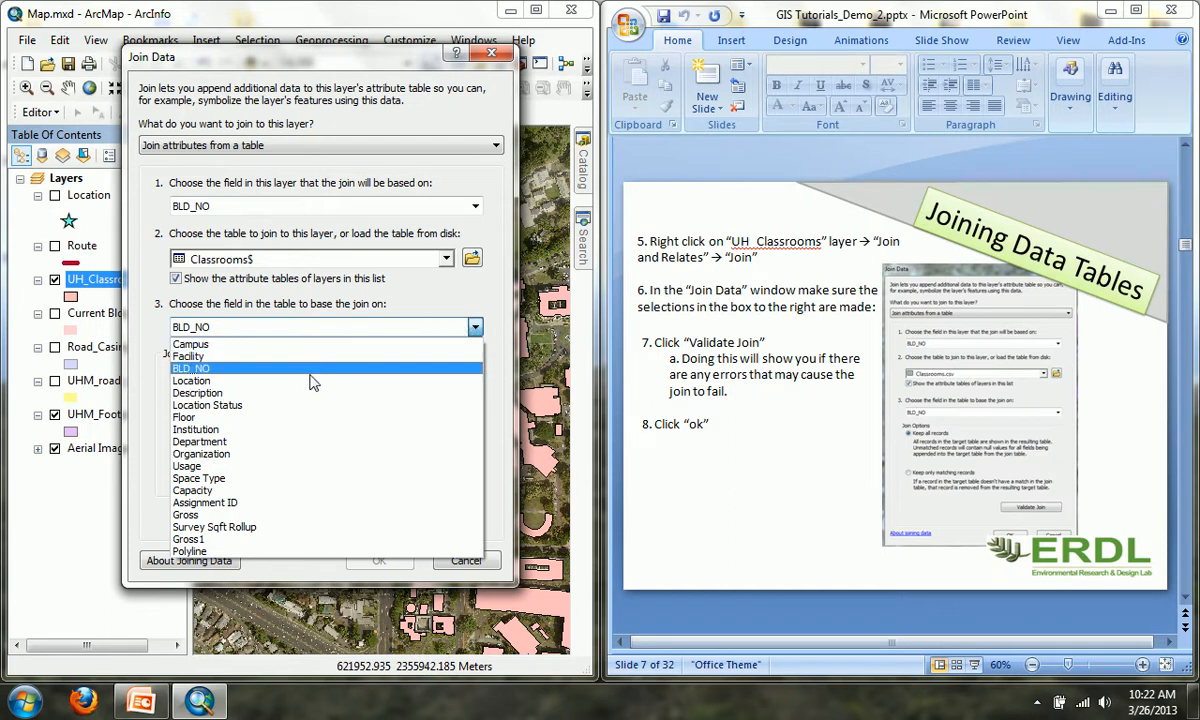
left_click(322, 378)
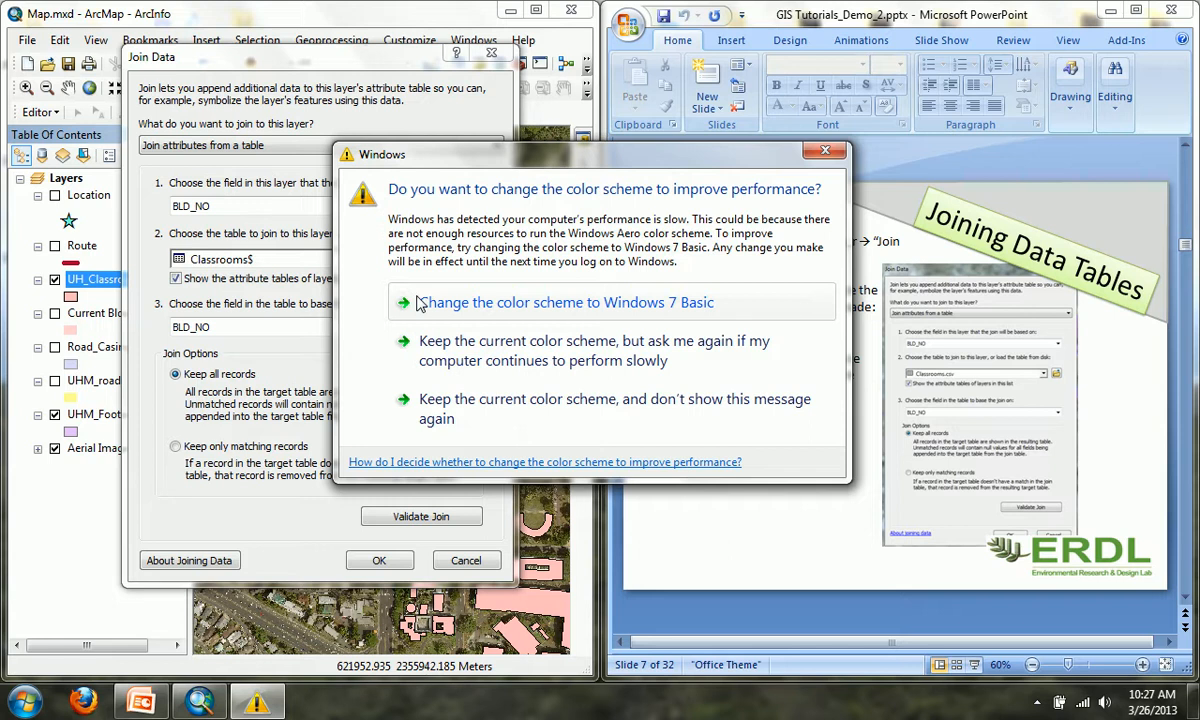
left_click(418, 303)
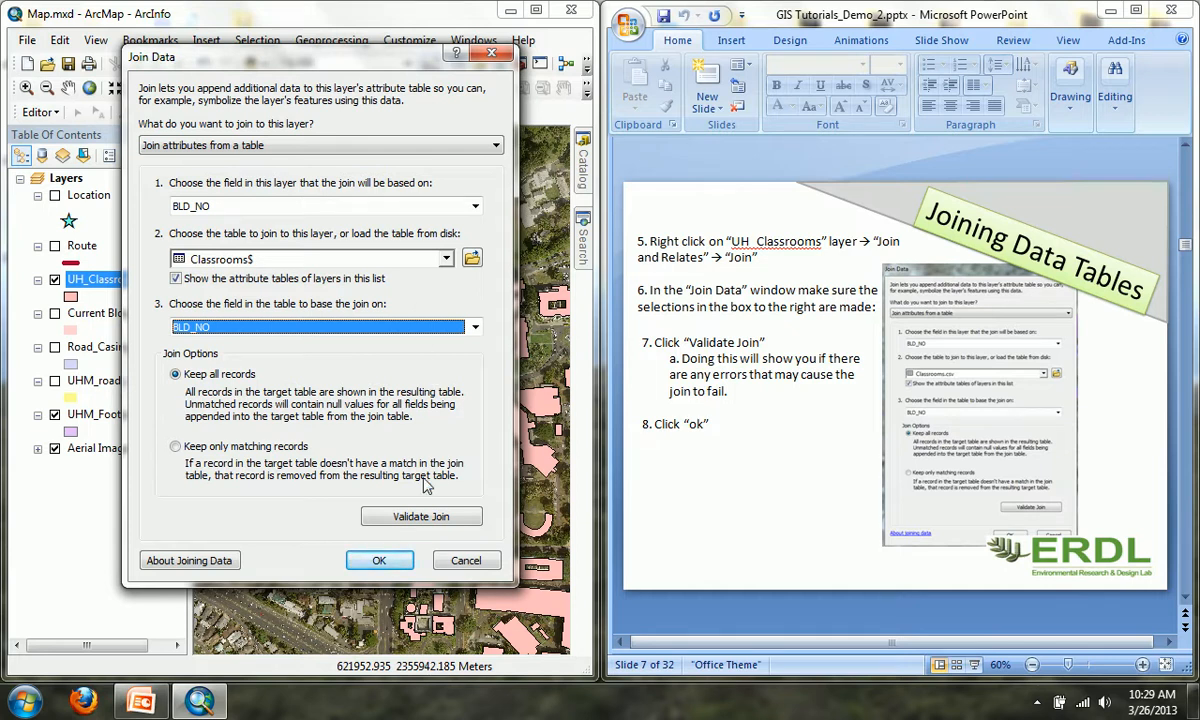
left_click(415, 514)
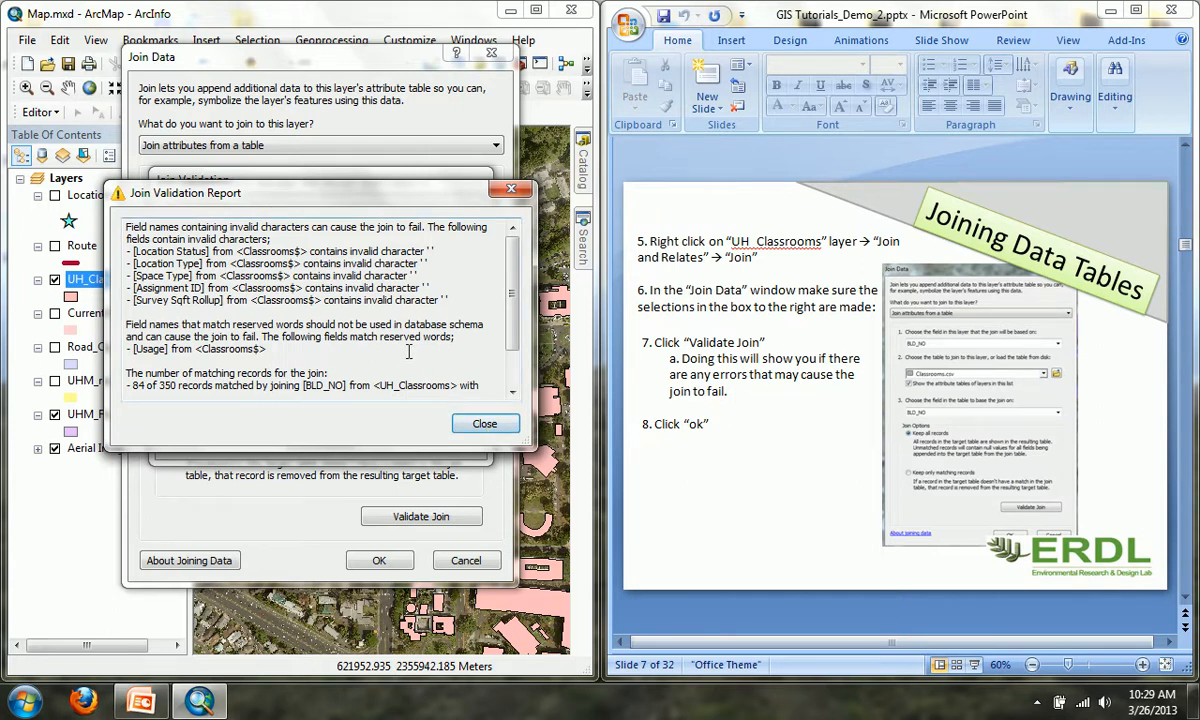
left_click(484, 424)
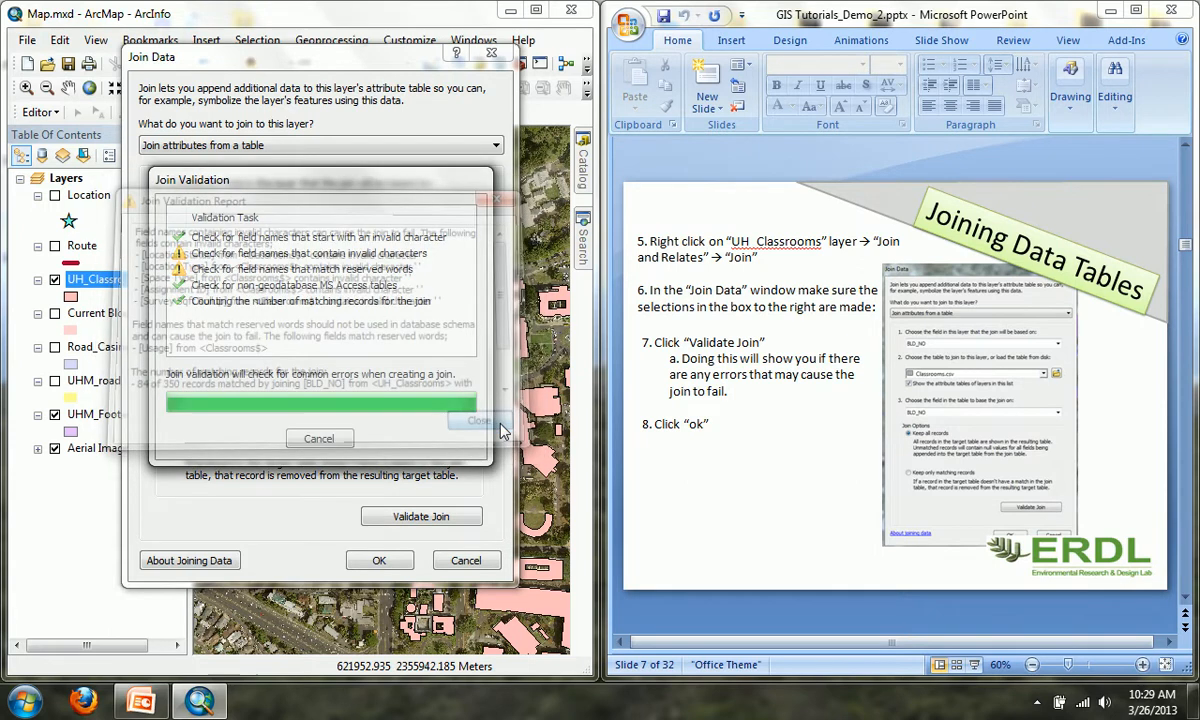
left_click(360, 558)
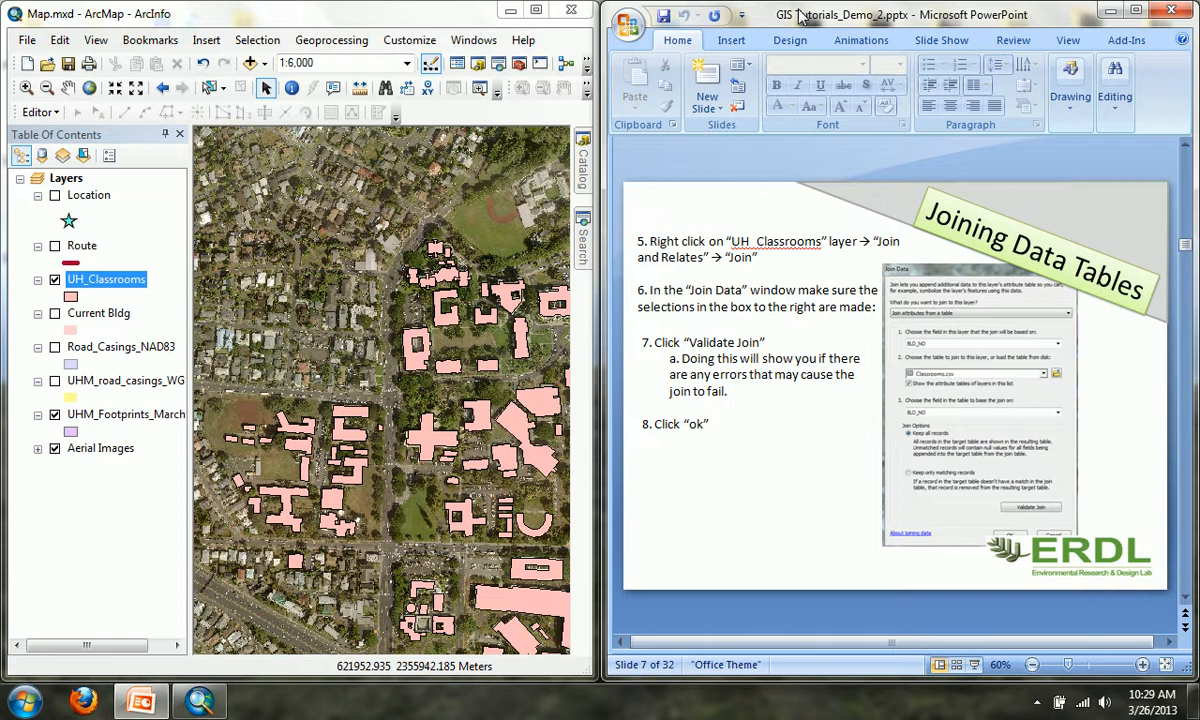
Step: Advance the PowerPoint tutorial to slide 8, then open the UH_Classrooms attribute table and examine its original and joined fields
key("Page_Down")
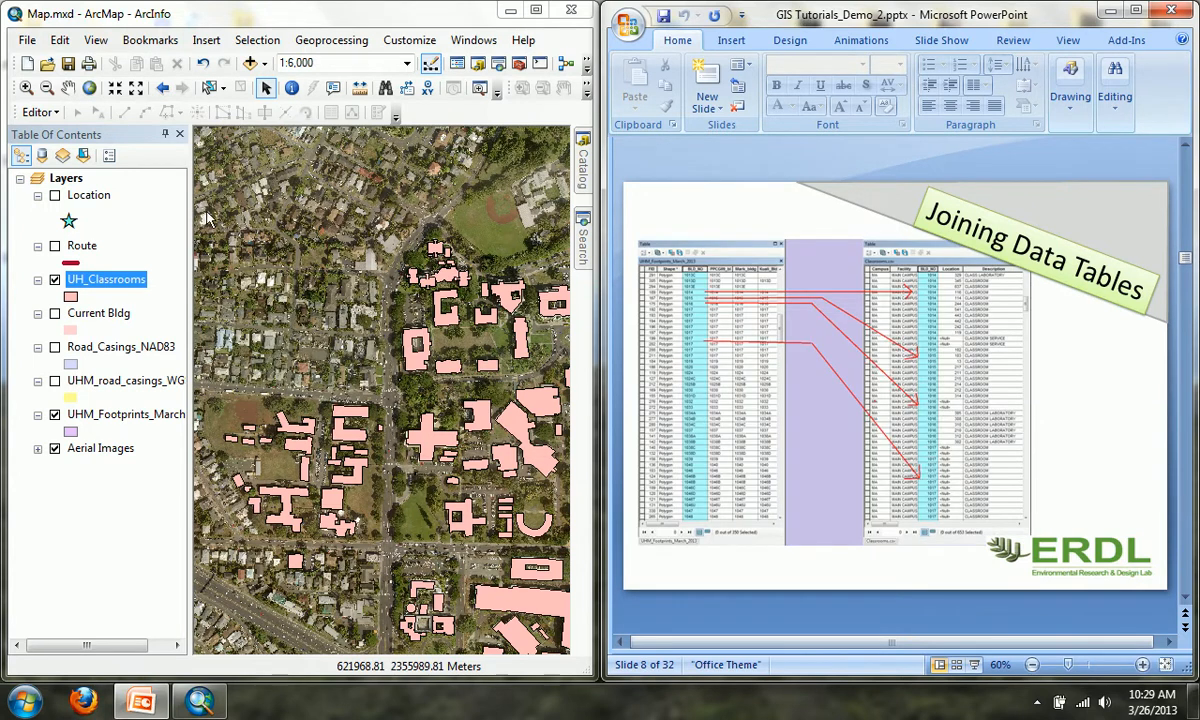
right_click(118, 287)
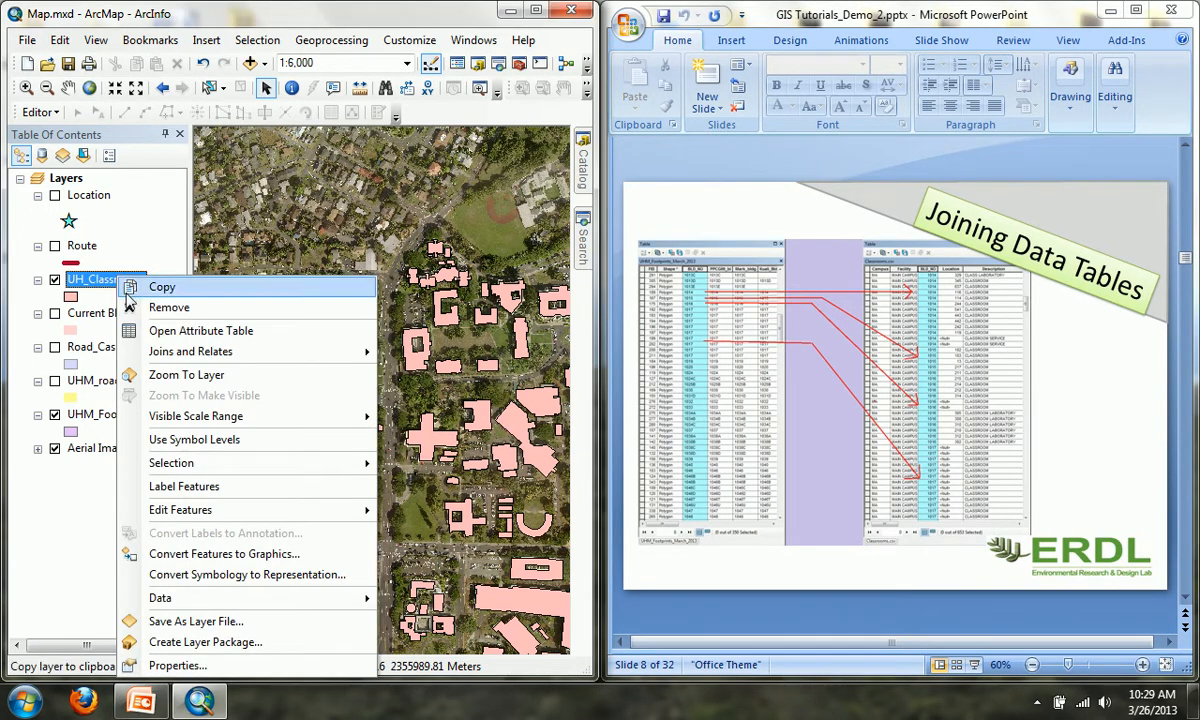
left_click(156, 332)
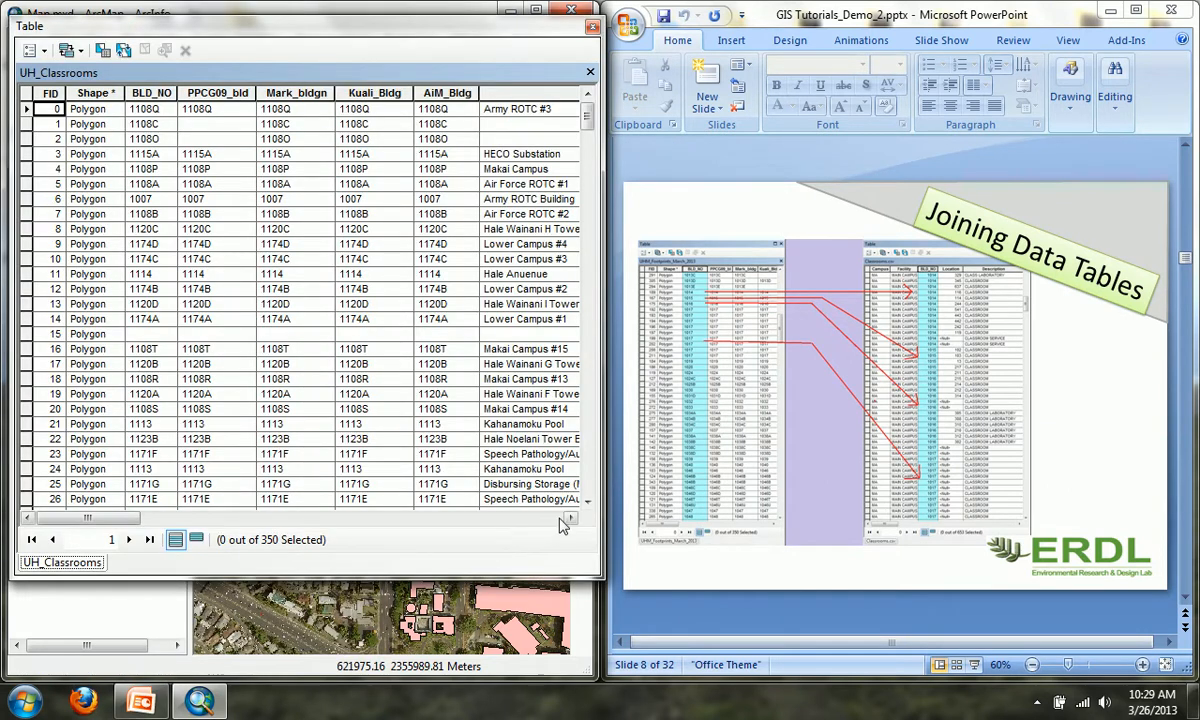
left_click(560, 518)
left_click(560, 518)
left_click(560, 518)
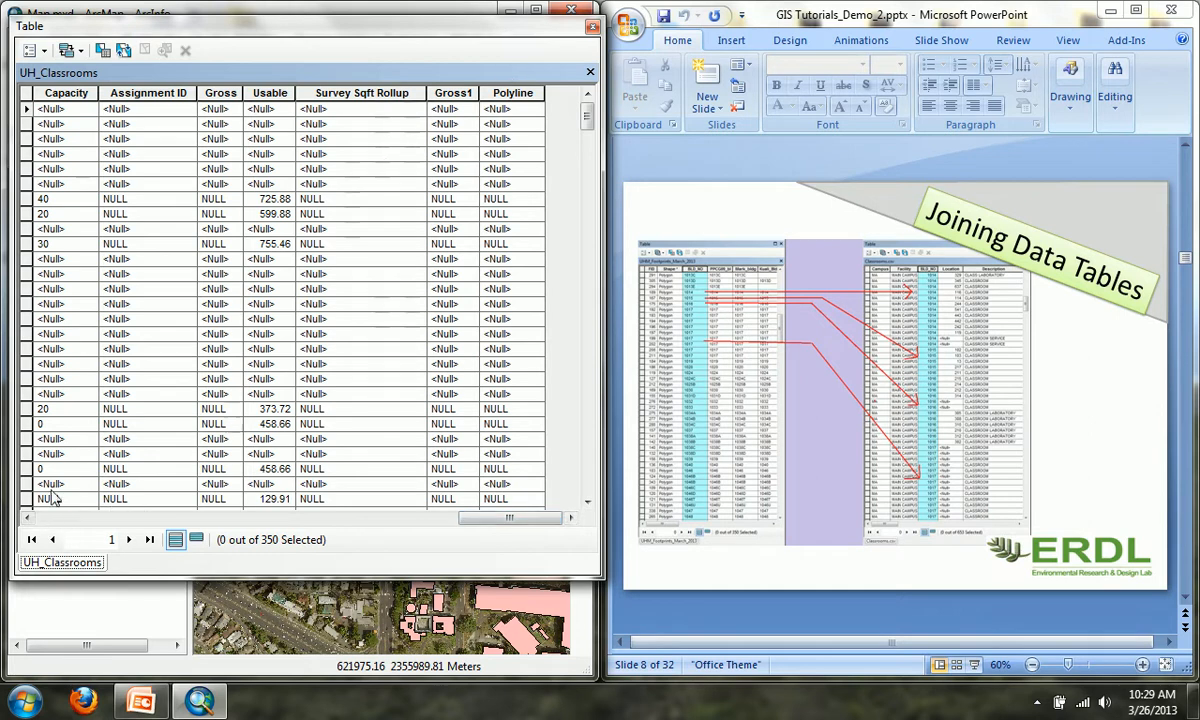
left_click(27, 518)
left_click(27, 518)
left_click(27, 518)
left_click(27, 518)
left_click(27, 518)
left_click(27, 518)
left_click(27, 518)
left_click(27, 519)
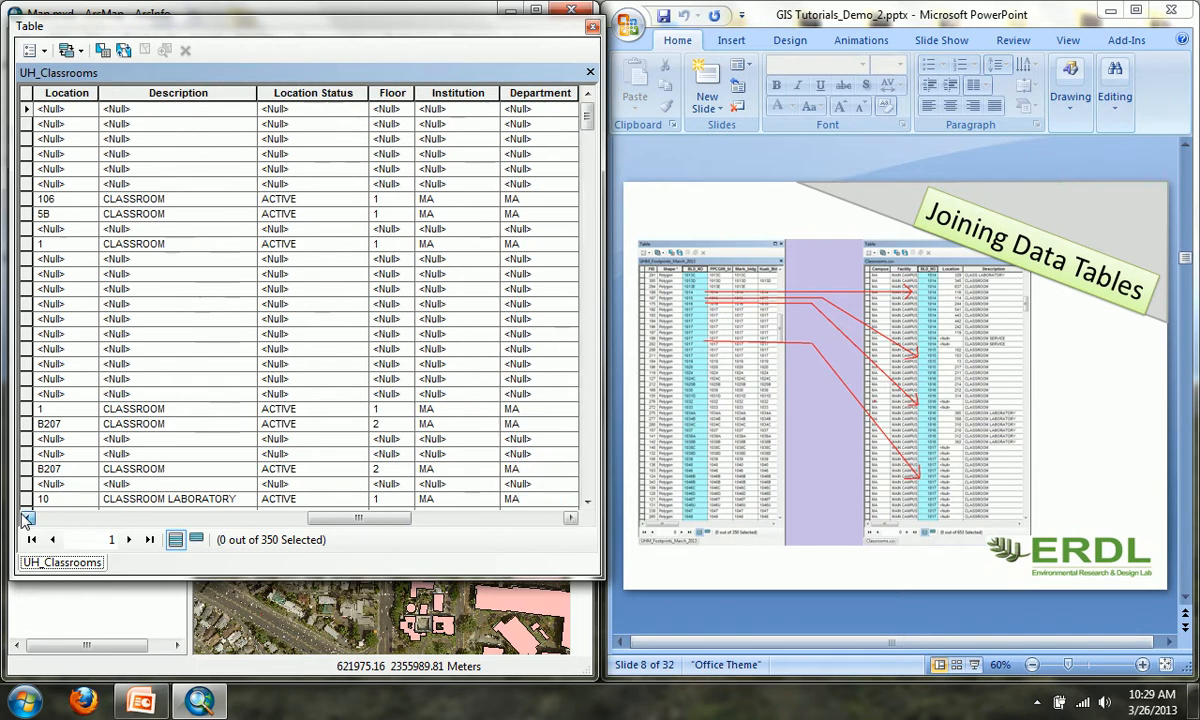
left_click(27, 519)
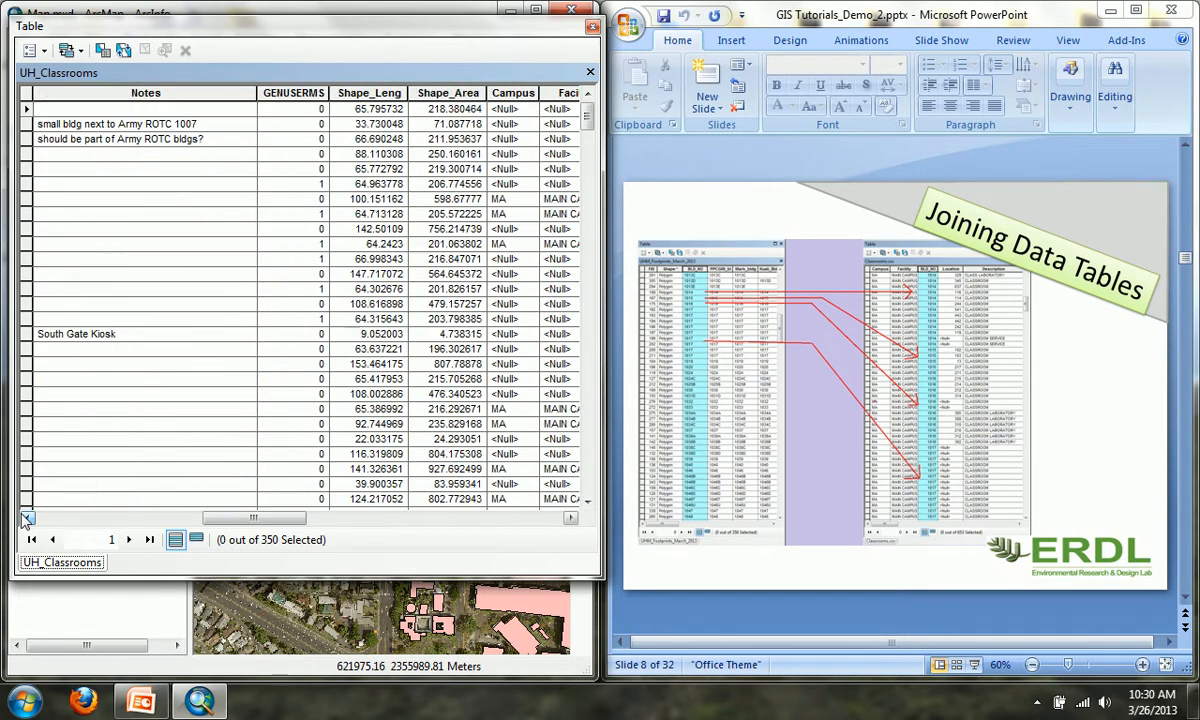
left_click(27, 519)
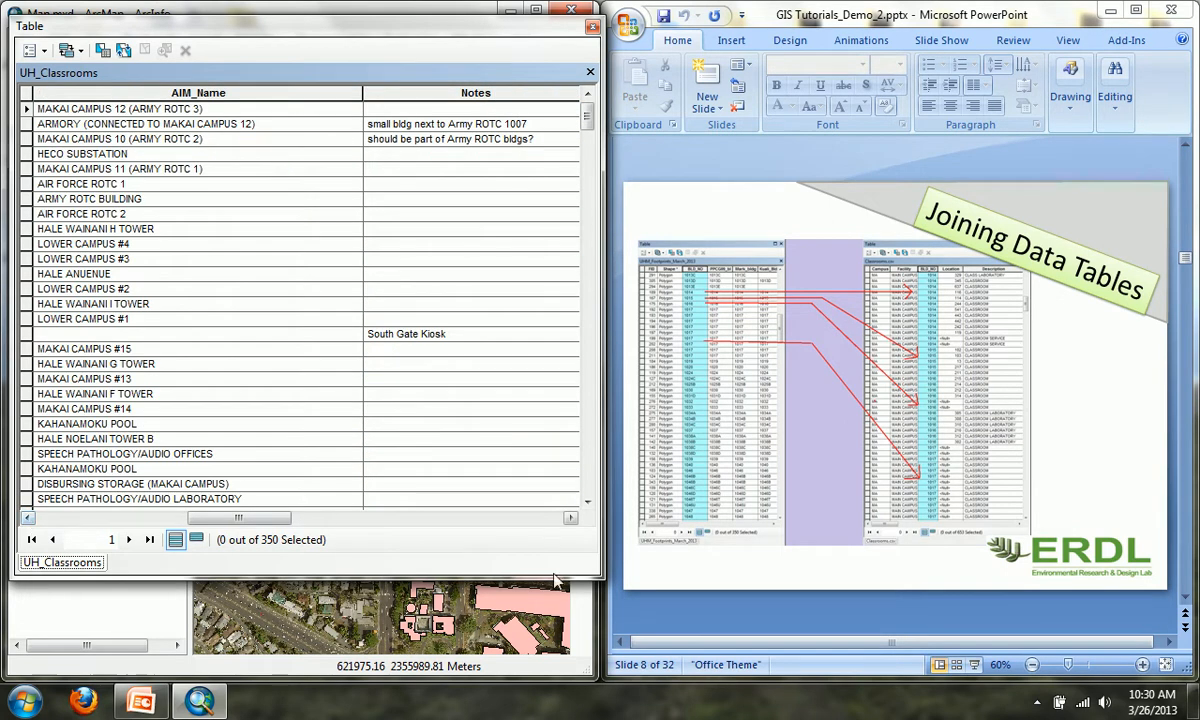
Step: Widen the attribute table window, examine the joined classroom fields with the Description column highlighted, and narrow the window again
left_click_drag(602, 582, 1105, 648)
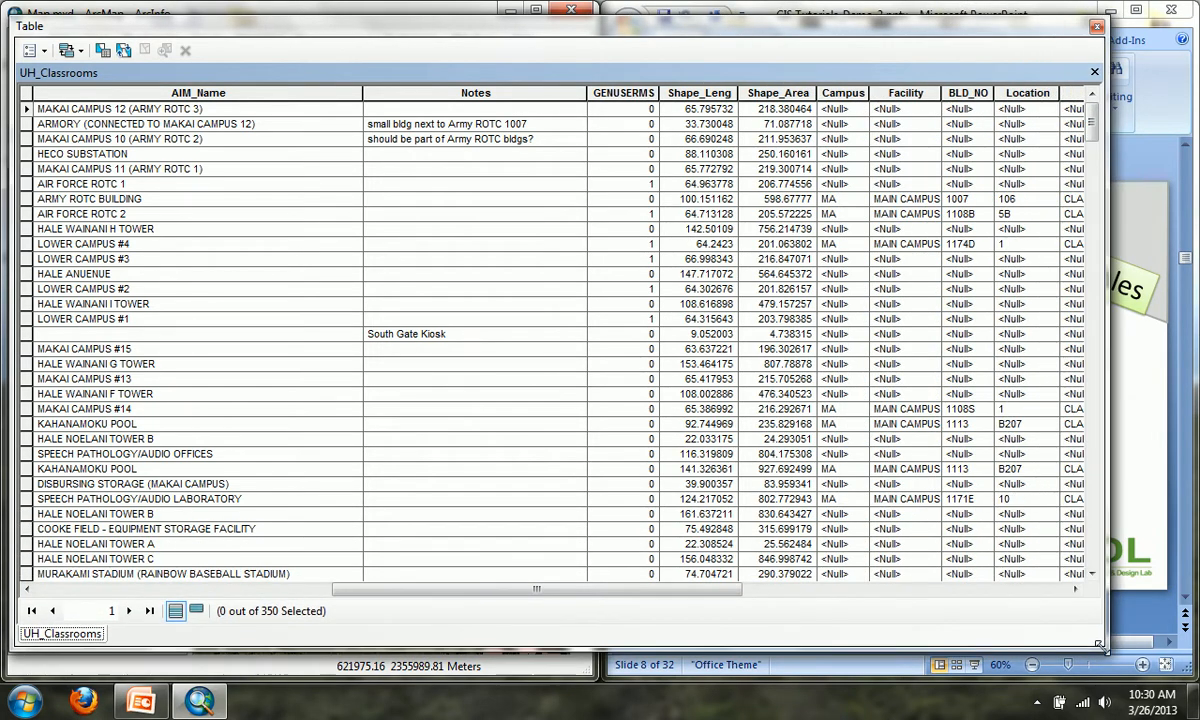
left_click(1075, 590)
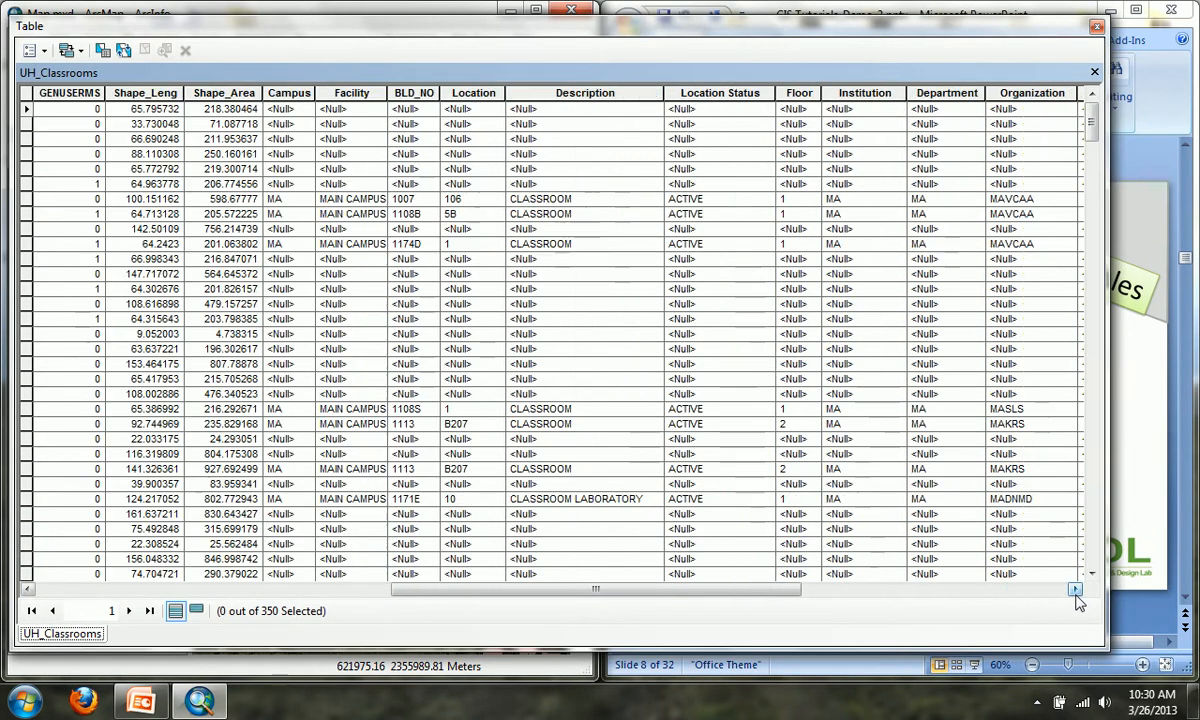
left_click(1075, 590)
left_click(1075, 590)
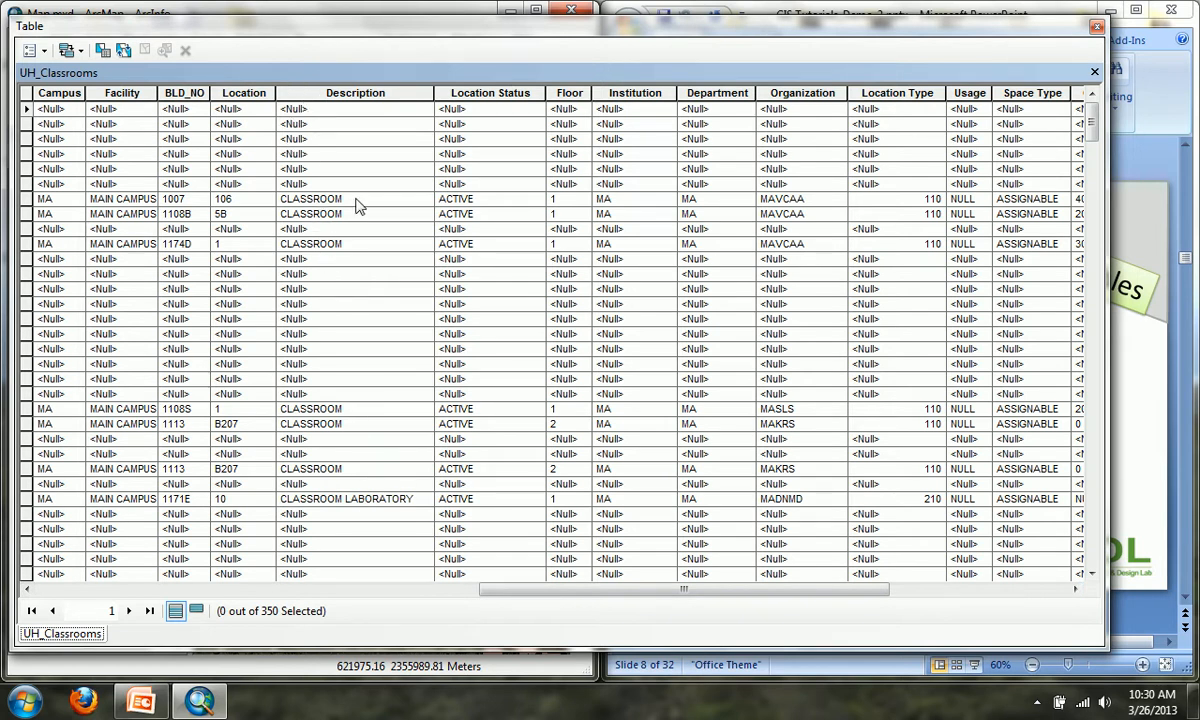
left_click(366, 94)
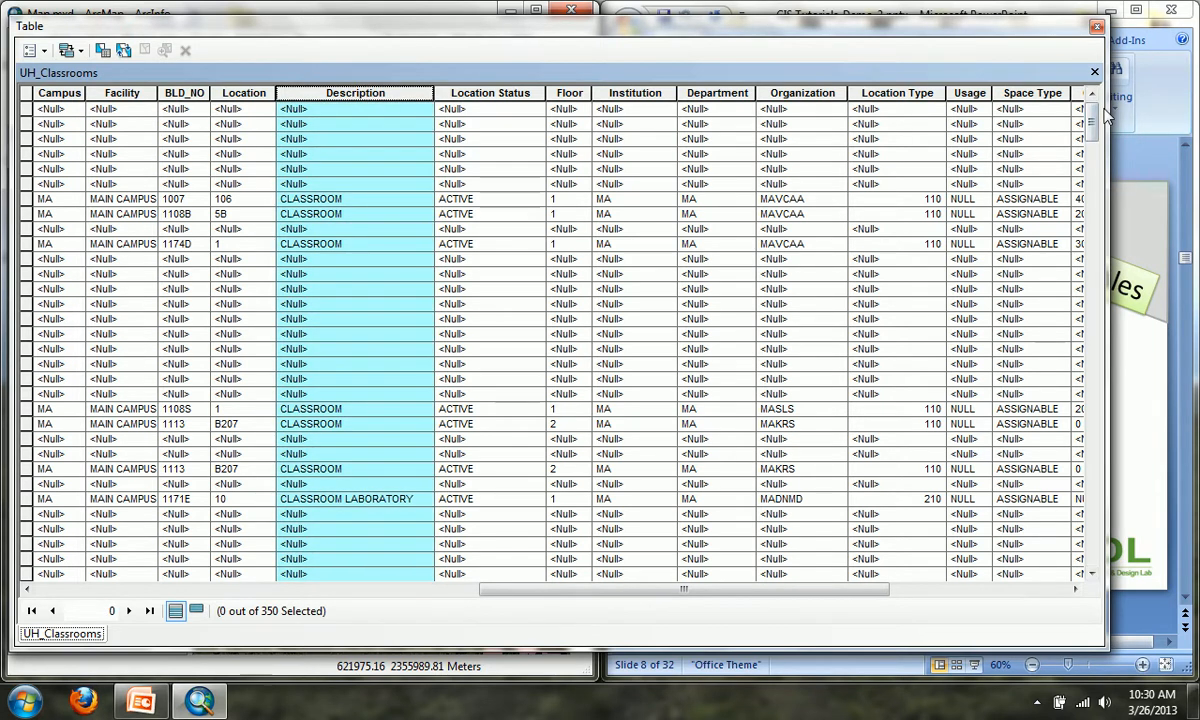
left_click_drag(1105, 117, 537, 161)
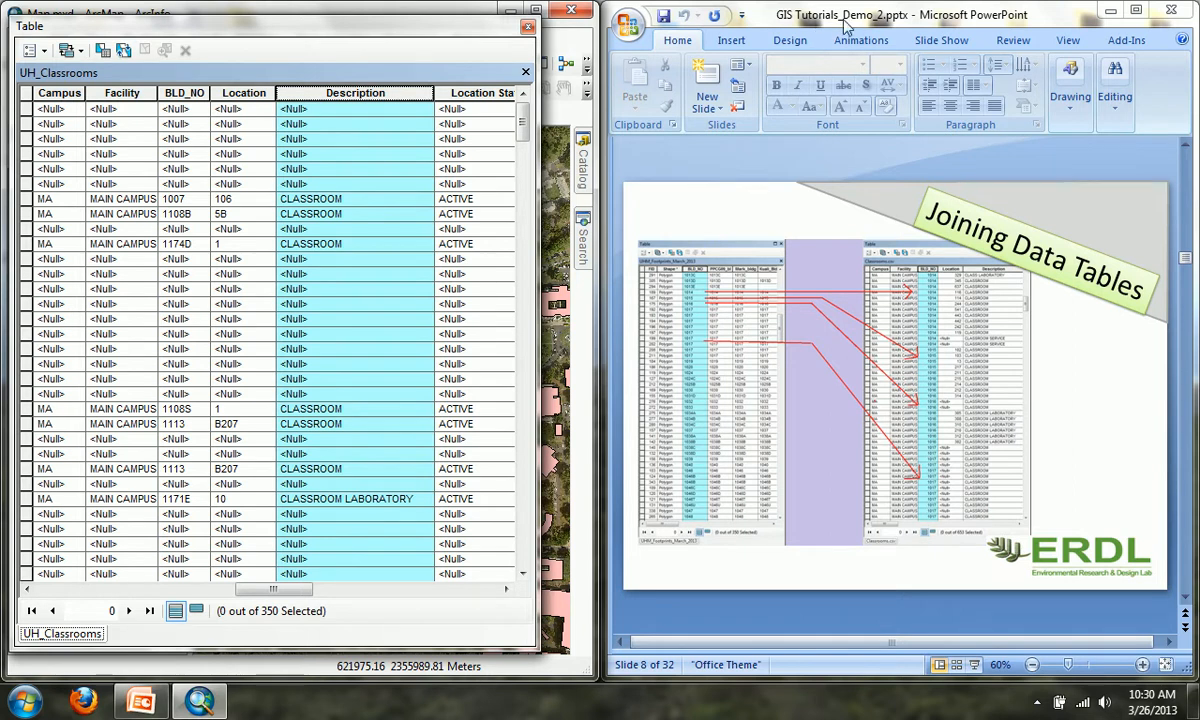
Step: Maximize PowerPoint, zoom slide 8 to 100% to examine how BLD_NO values match between the tables, and restore the window
left_click(1137, 11)
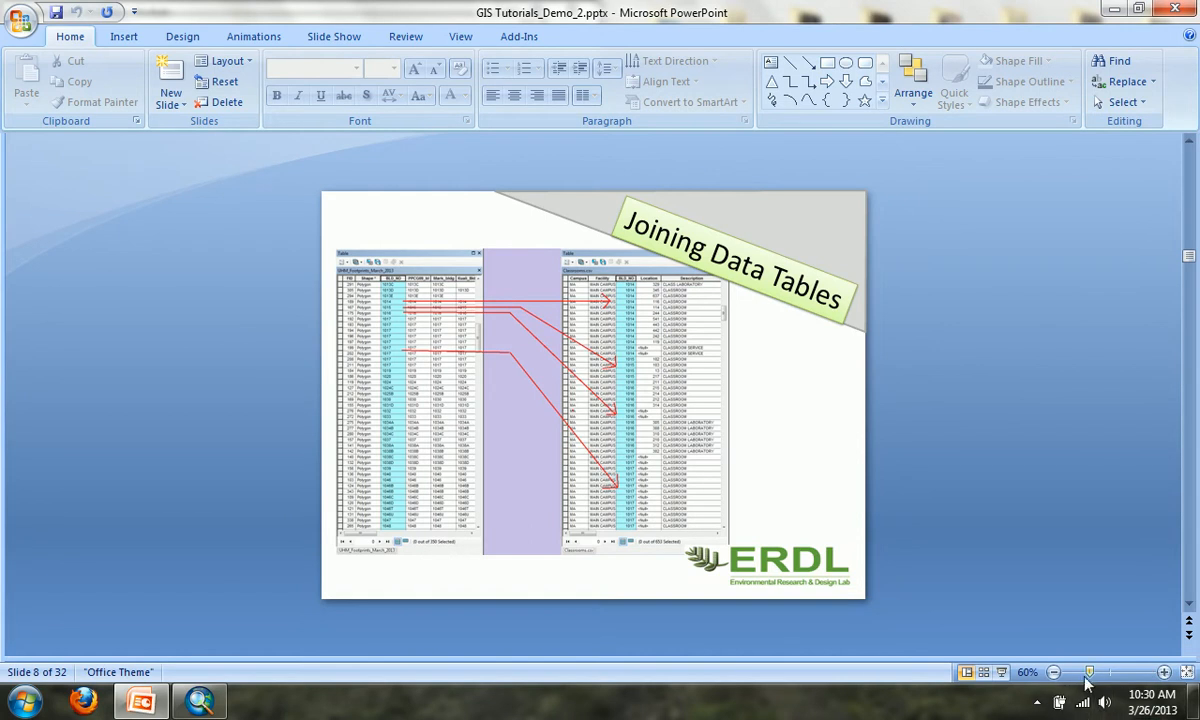
mouse_move(1090, 672)
left_mouse_down()
mouse_move(1120, 672)
mouse_move(1110, 672)
left_mouse_up()
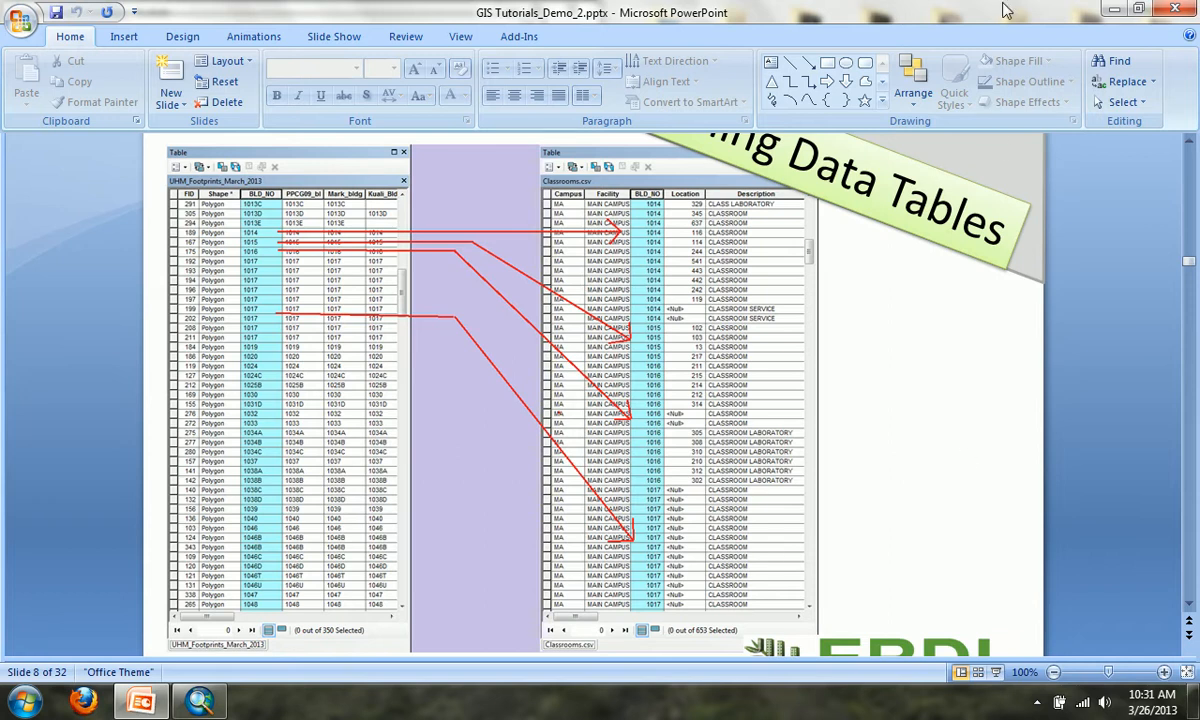
left_click(1145, 9)
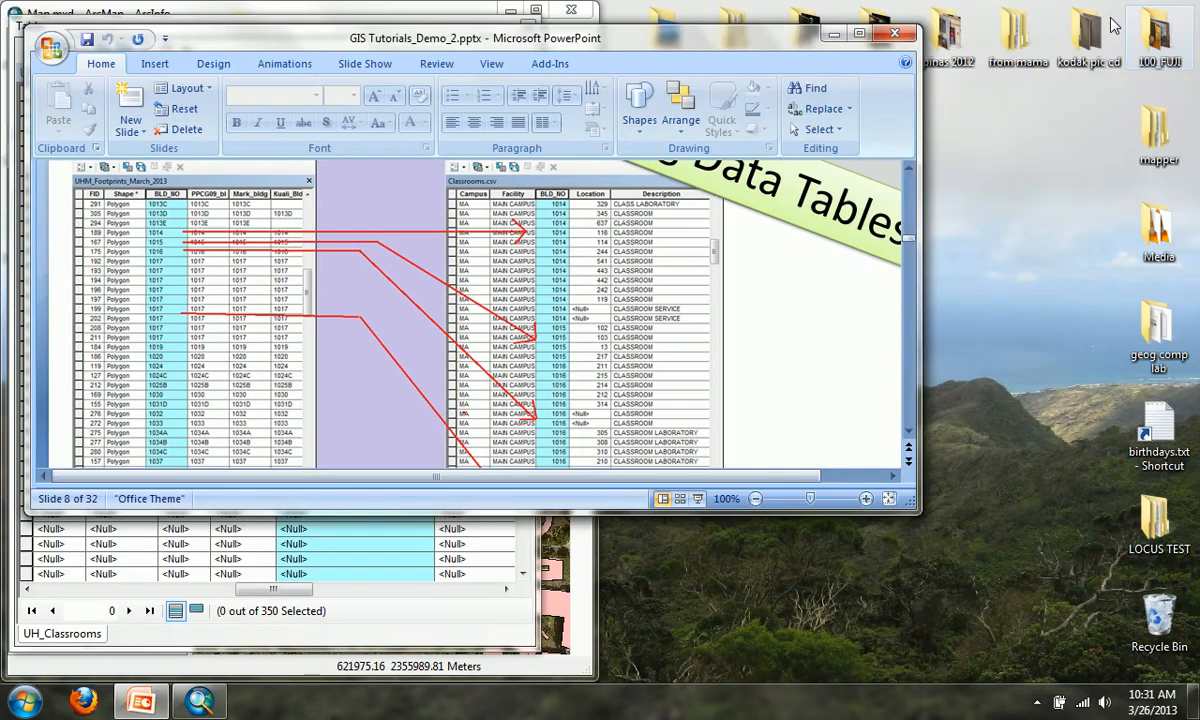
Step: Dock the PowerPoint window beside ArcMap and show tutorial slide 9 at 70% zoom
left_click_drag(805, 508, 805, 625)
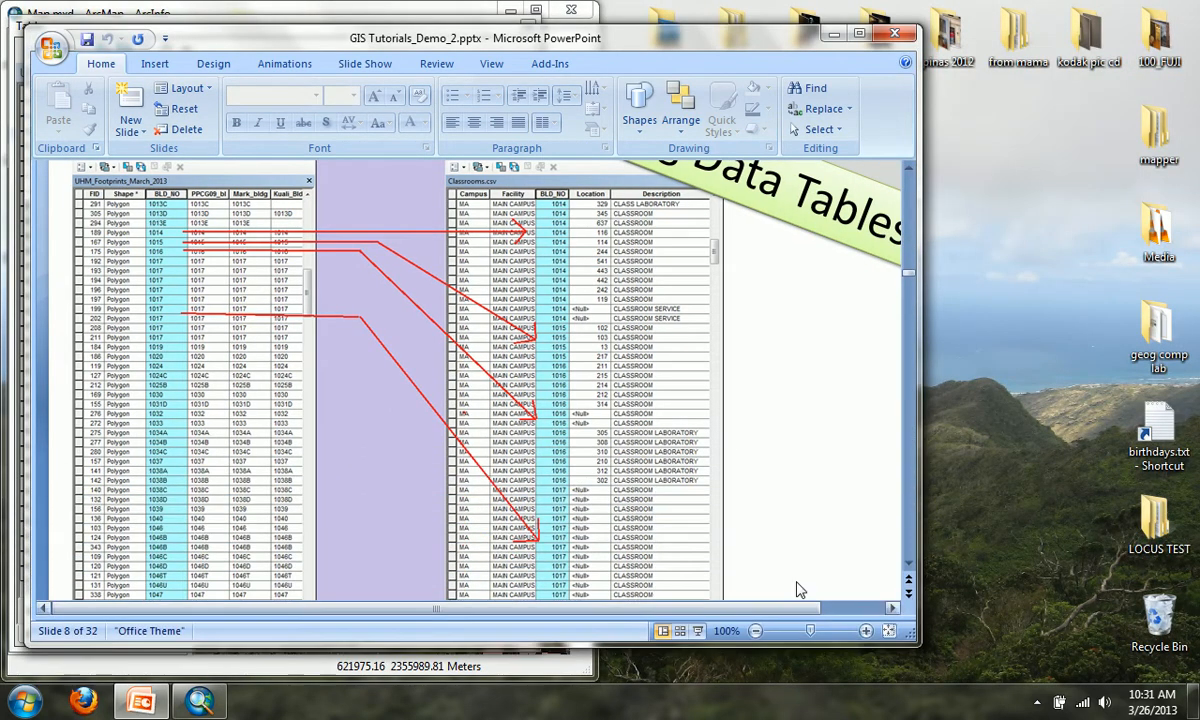
left_click_drag(592, 38, 922, 19)
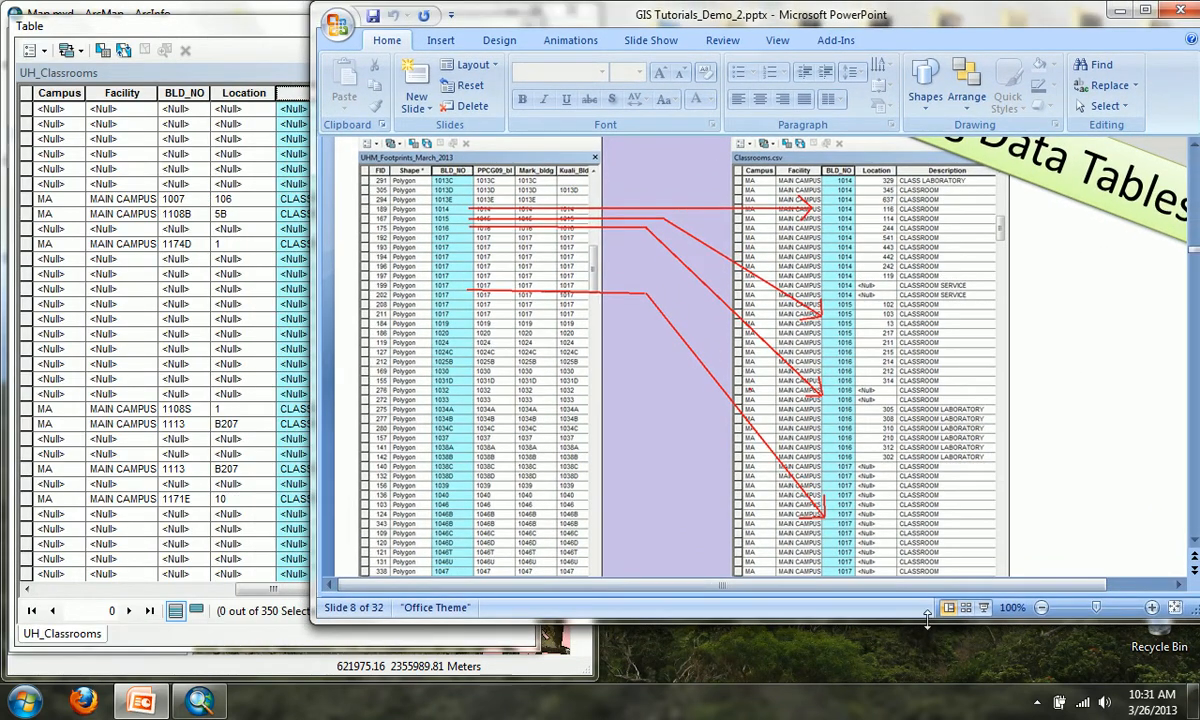
left_click_drag(940, 614, 940, 671)
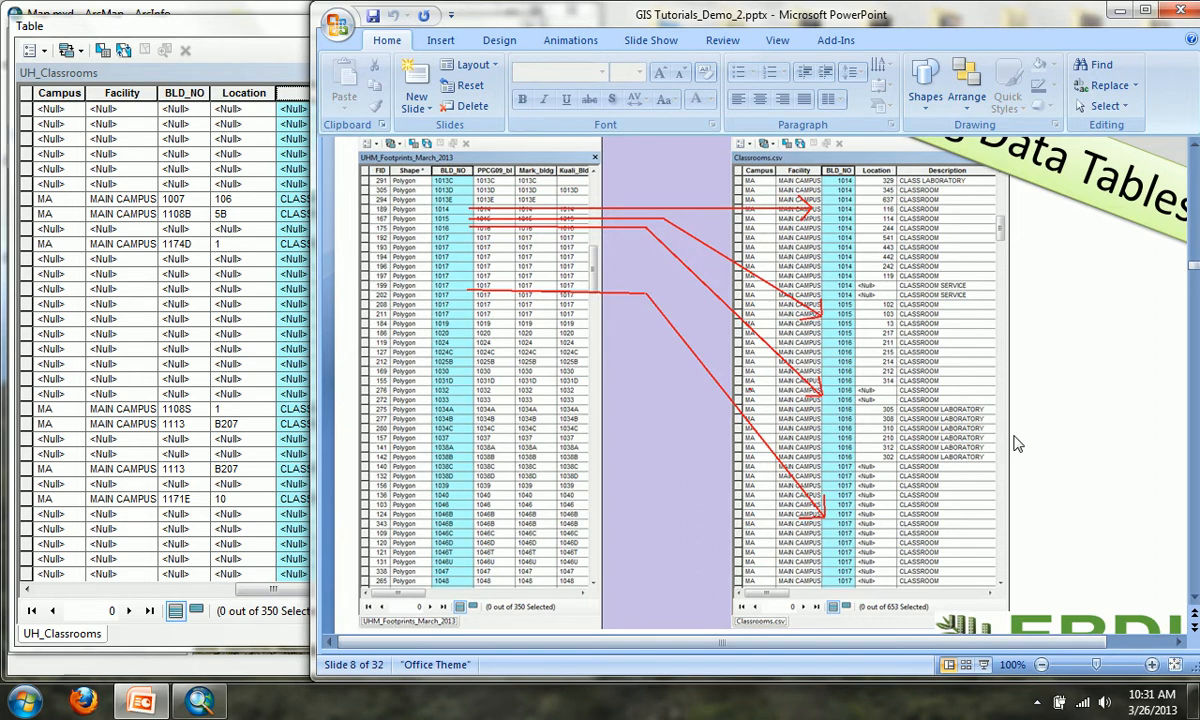
scroll(1016, 444, "down", 1)
left_click_drag(700, 12, 1199, 40)
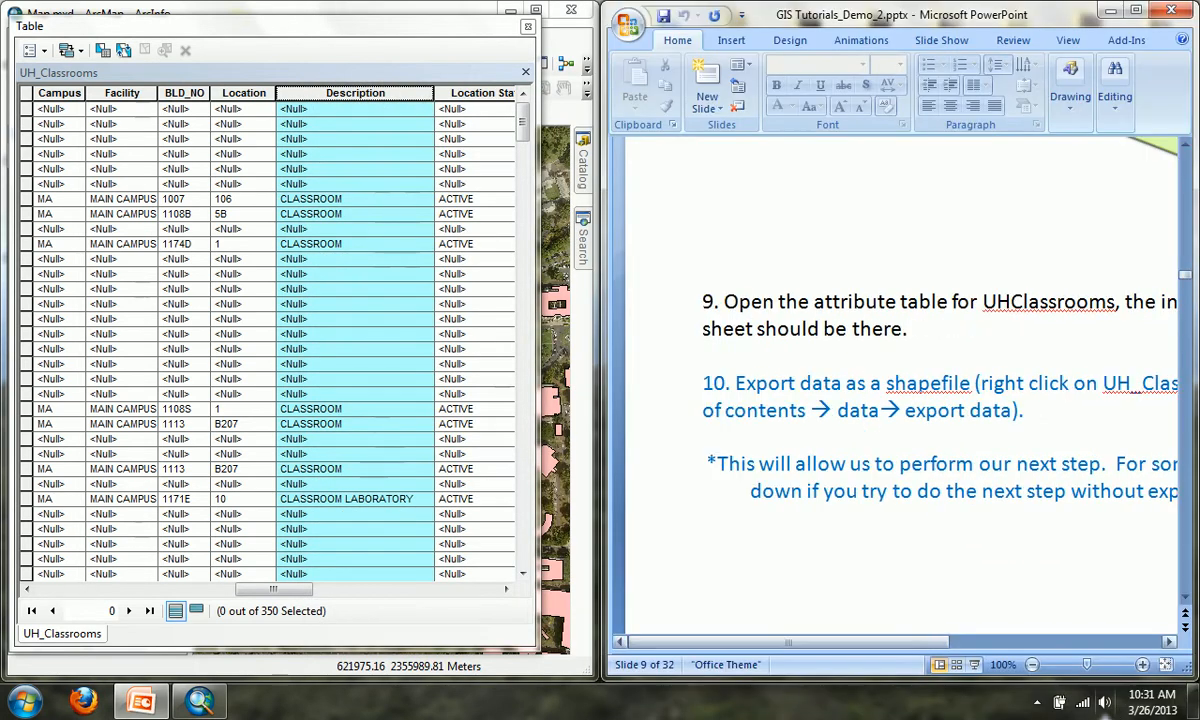
left_click(1032, 665)
left_click(1032, 665)
left_click(1032, 665)
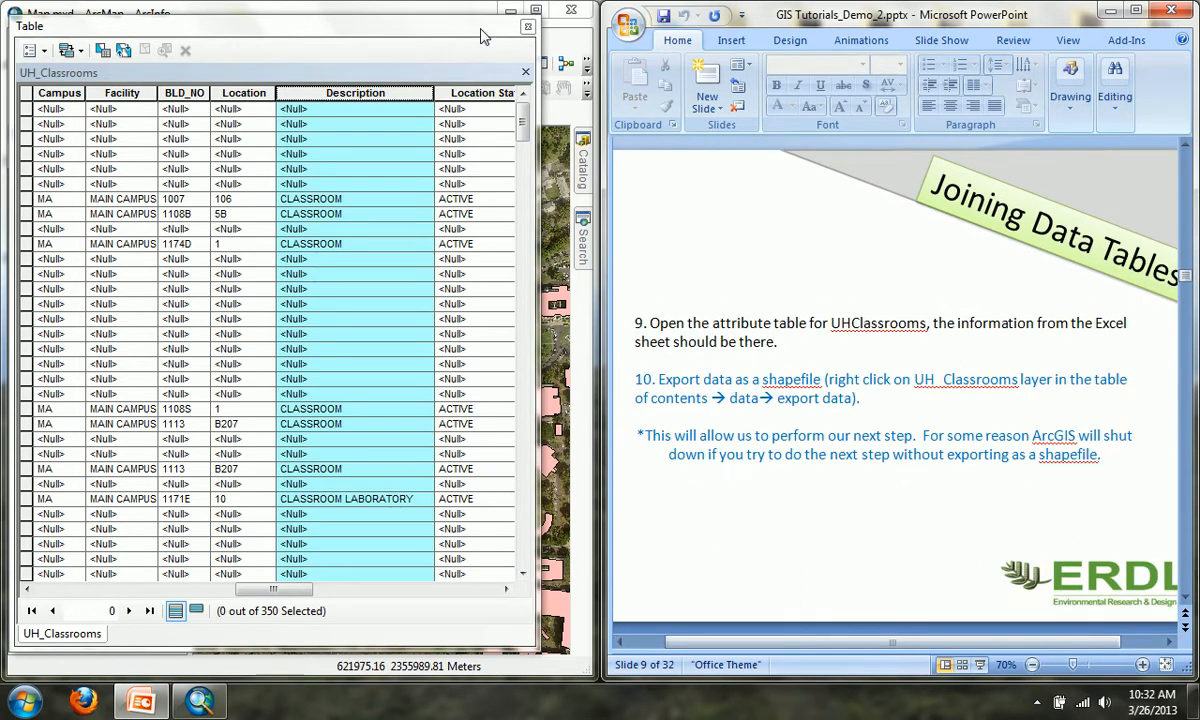
Step: Close the attribute table, open the data export settings for the UH_Classrooms layer, and show tutorial slide 10
left_click(527, 31)
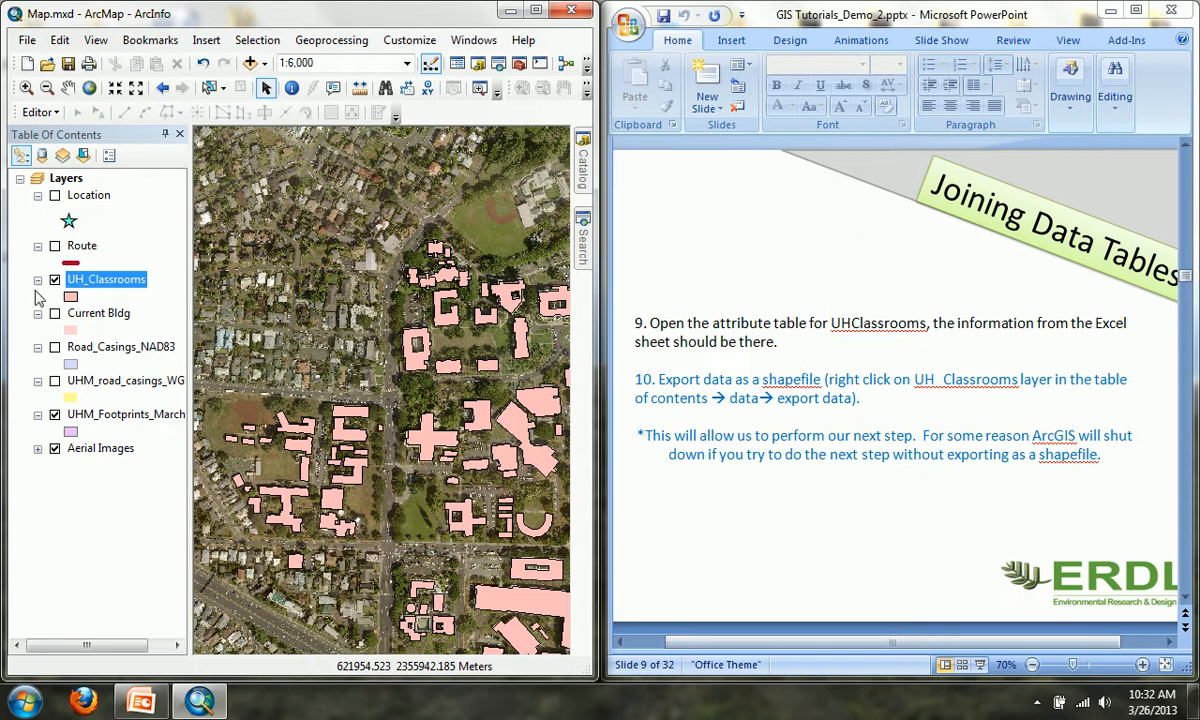
right_click(82, 283)
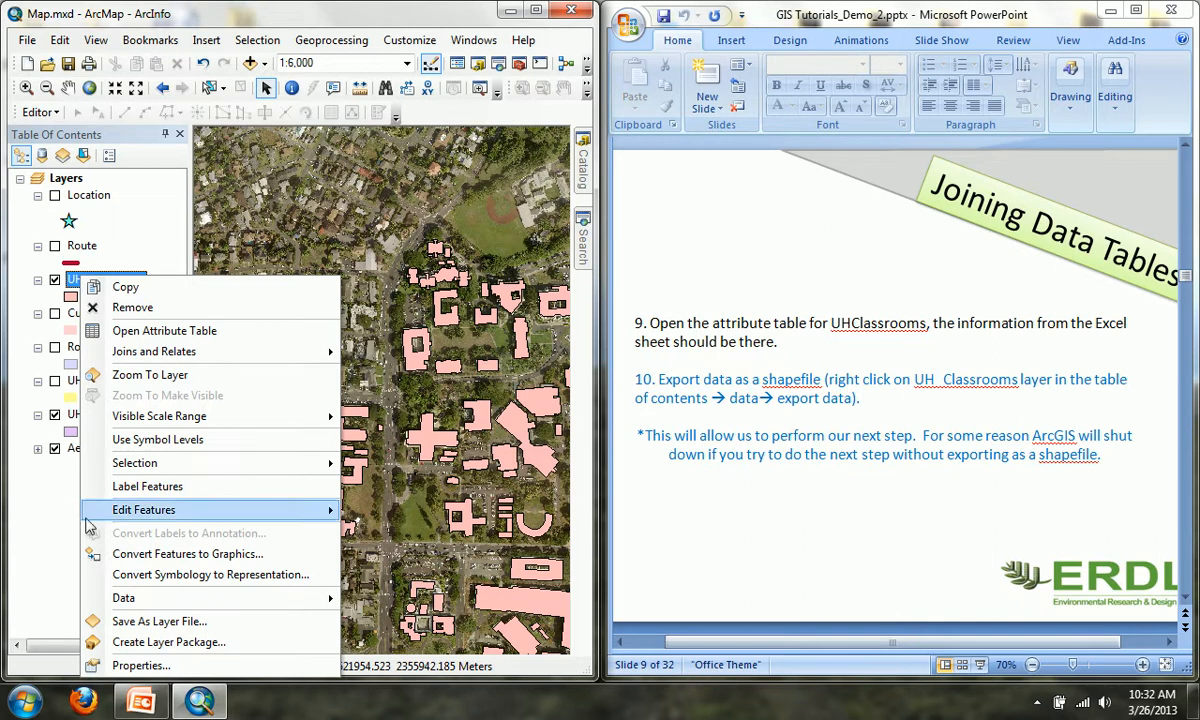
mouse_move(106, 598)
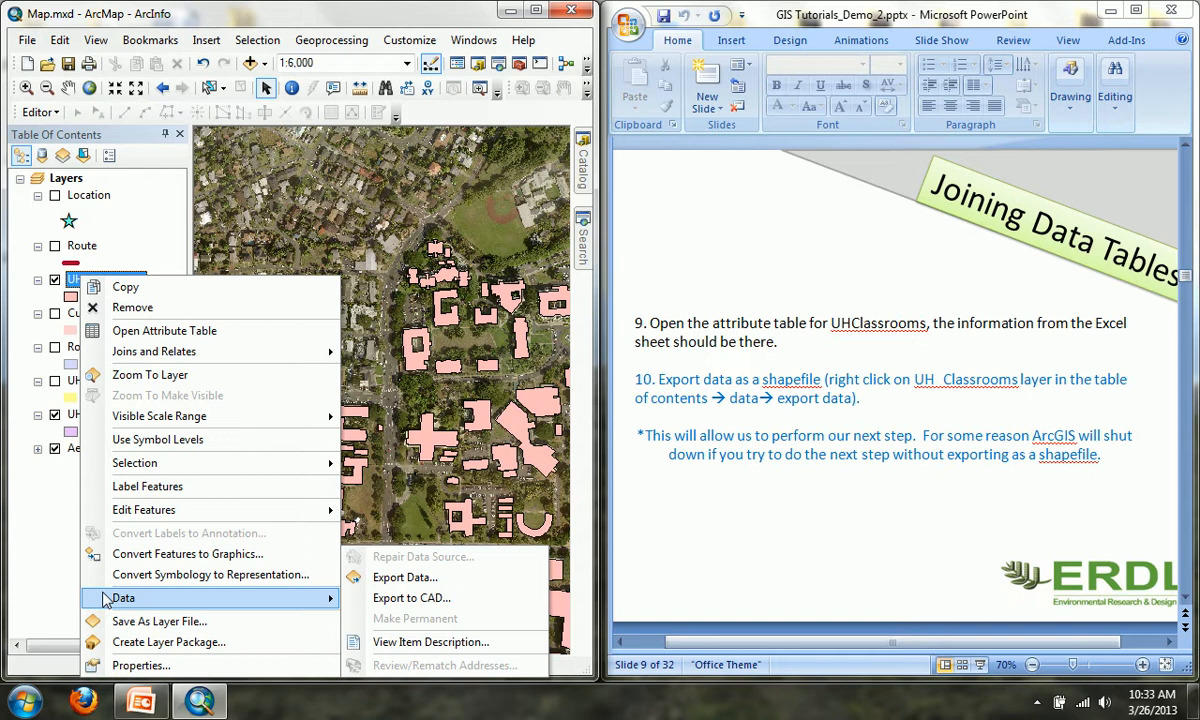
left_click(422, 585)
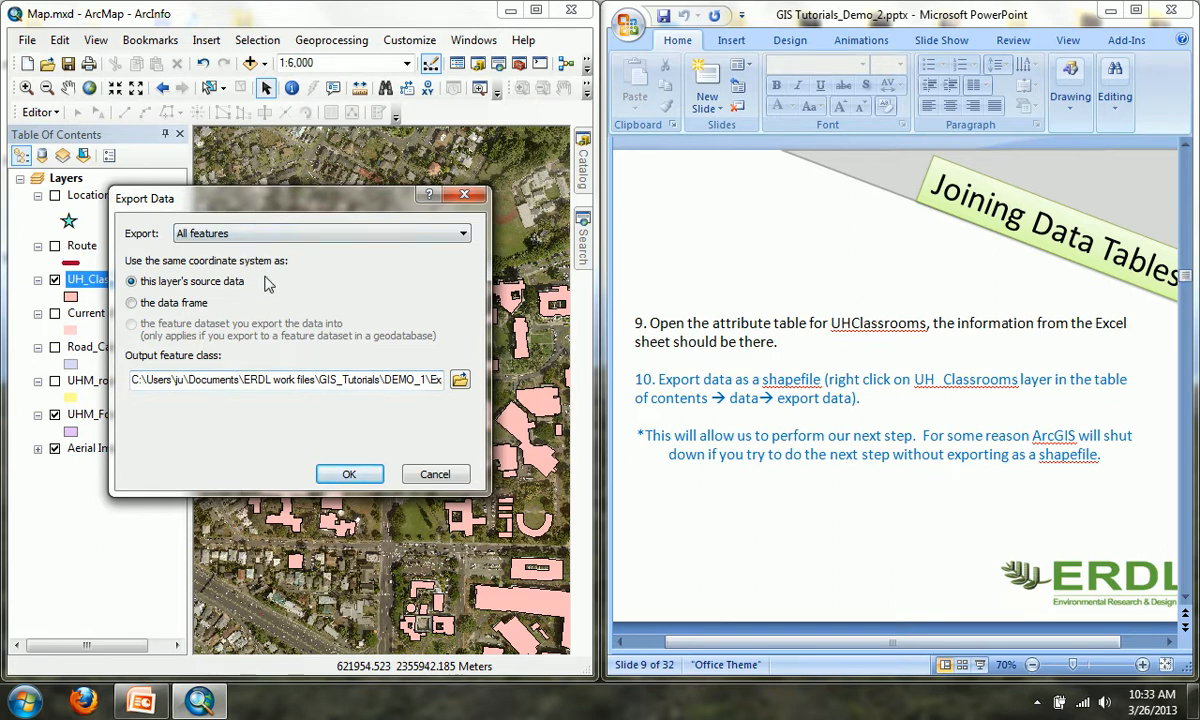
left_click(778, 14)
key("Page_Down")
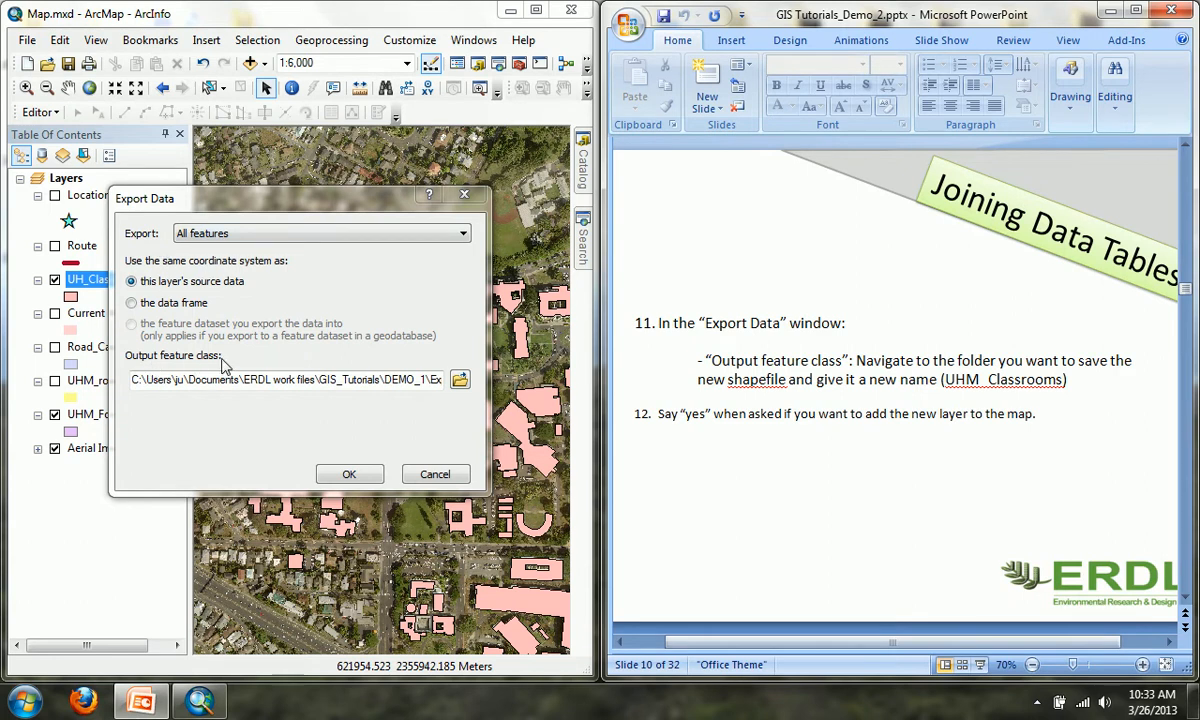
Step: Export all features of the joined layer to a shapefile named UHM_Classrooms.shp in the DEMO_1 folder
left_click(460, 381)
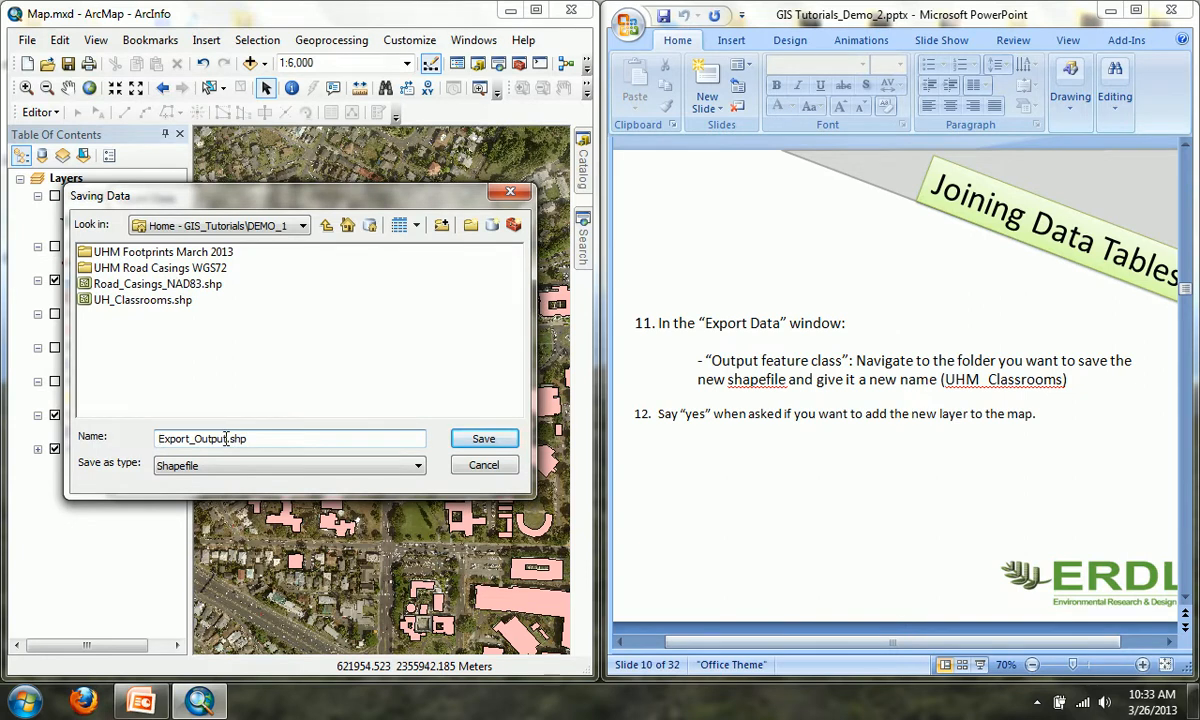
left_click_drag(226, 438, 156, 440)
key("BackSpace")
type("UHM_Classrooms")
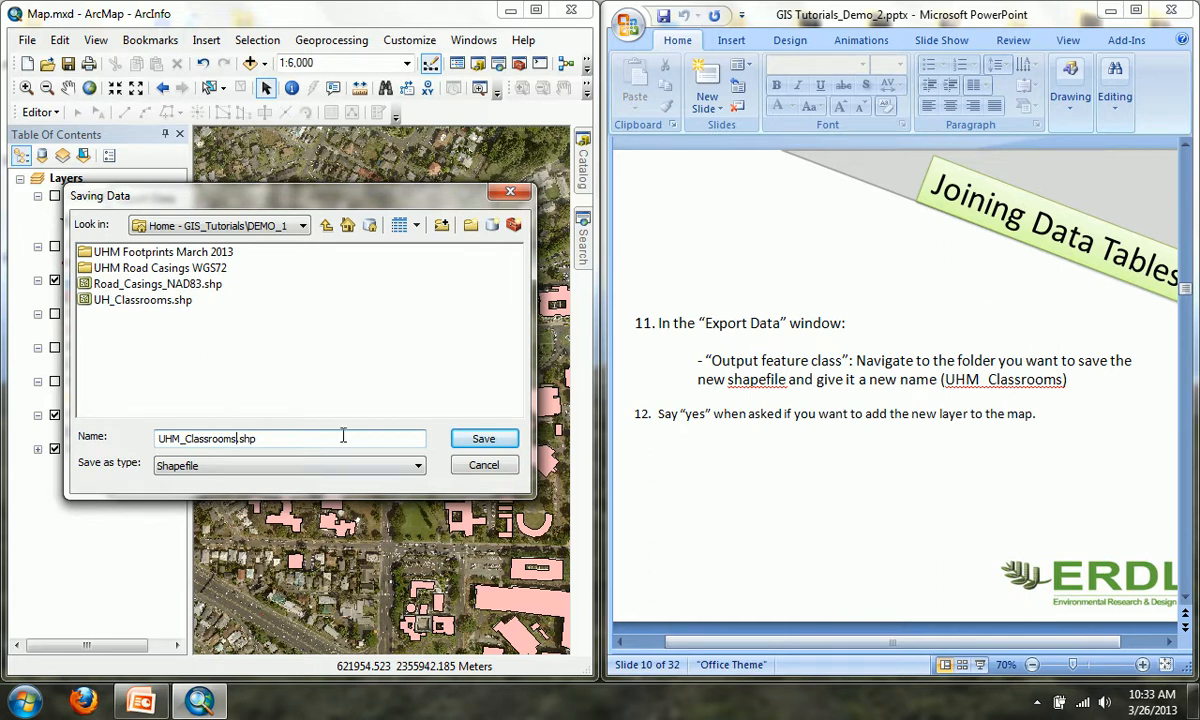
left_click(510, 443)
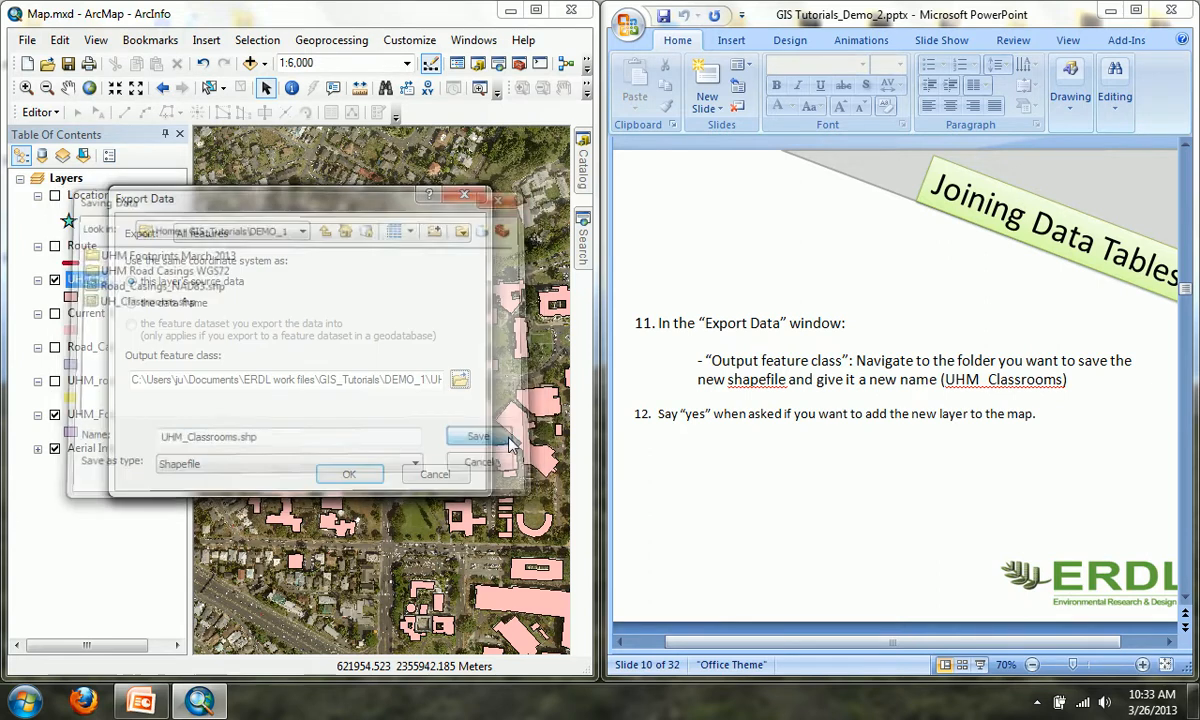
left_click(368, 476)
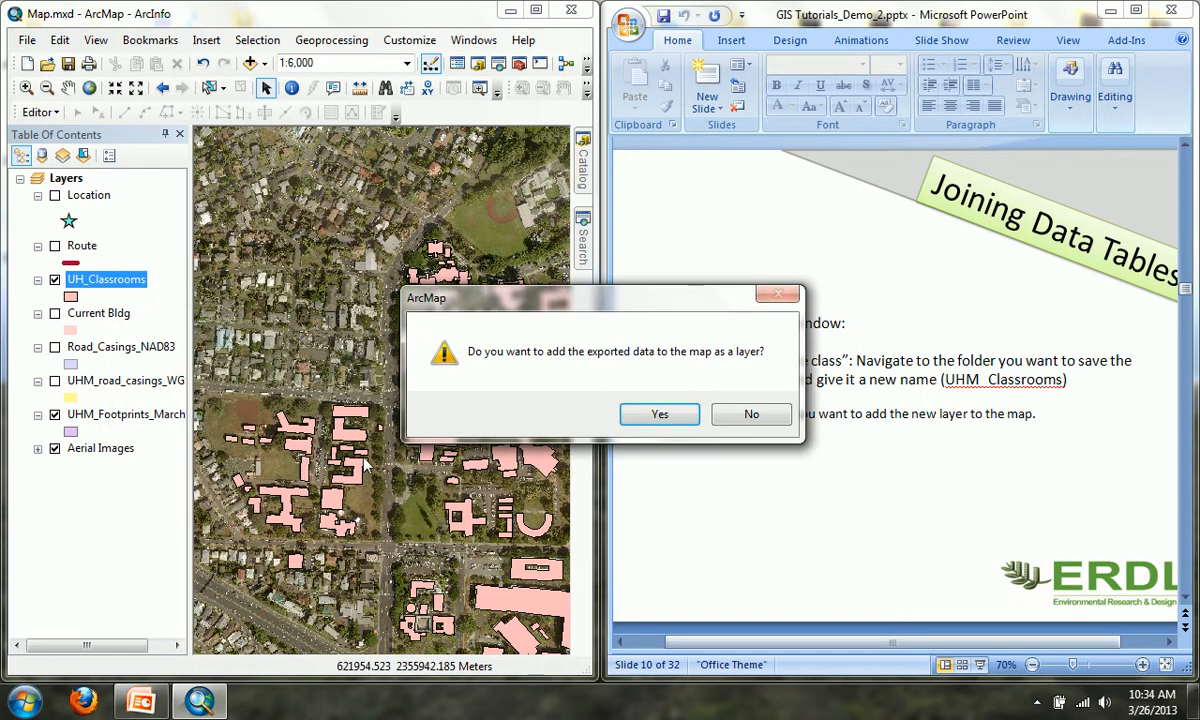
Step: Add the exported UHM_Classrooms data to the map as a layer and show tutorial slide 11 in PowerPoint
left_click(651, 418)
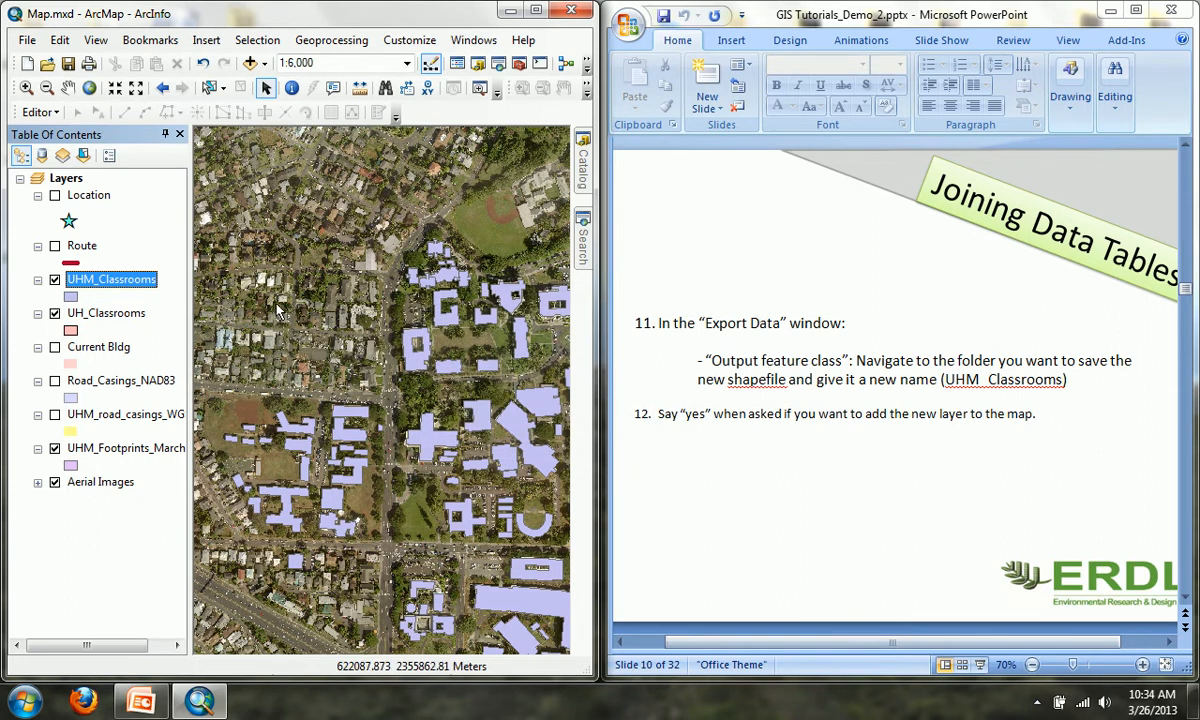
left_click(952, 12)
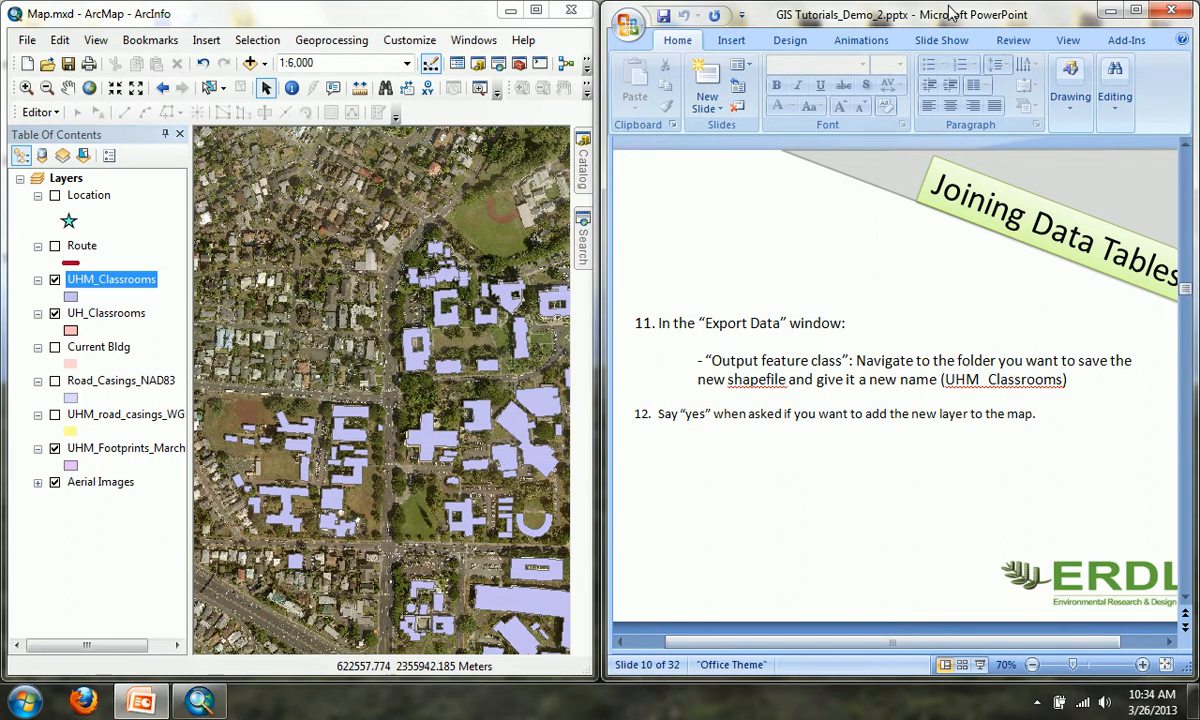
scroll(952, 12, "down", 1)
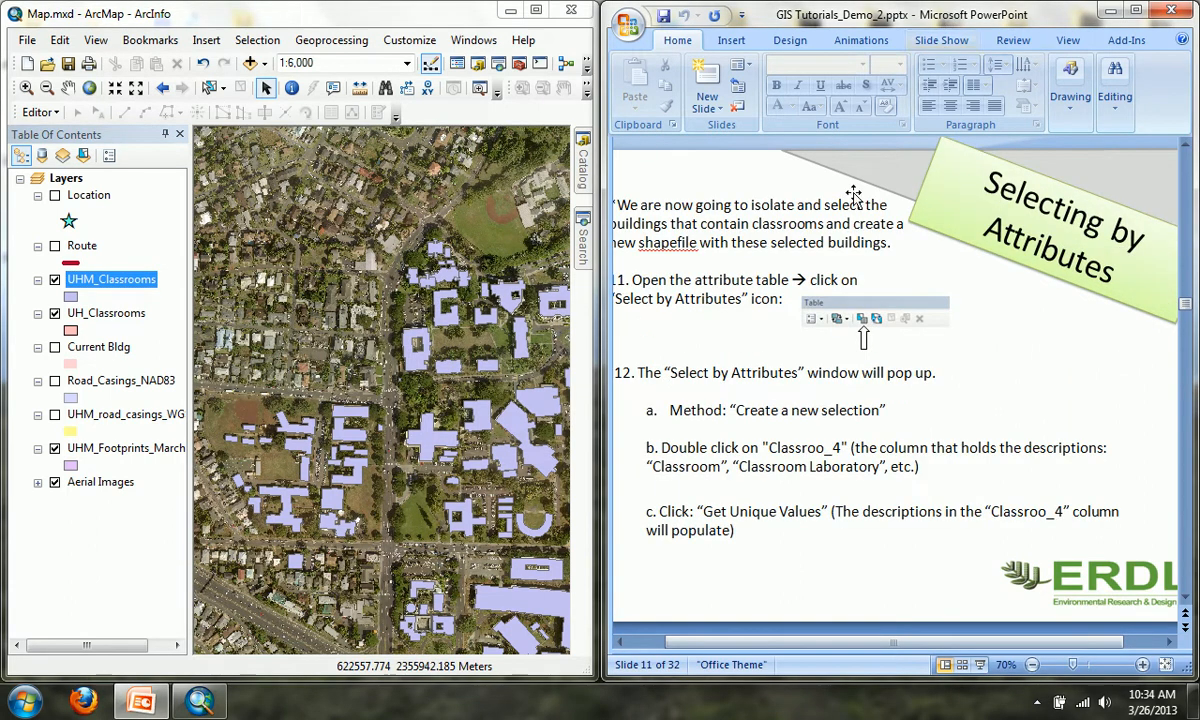
left_click(619, 643)
left_click(619, 643)
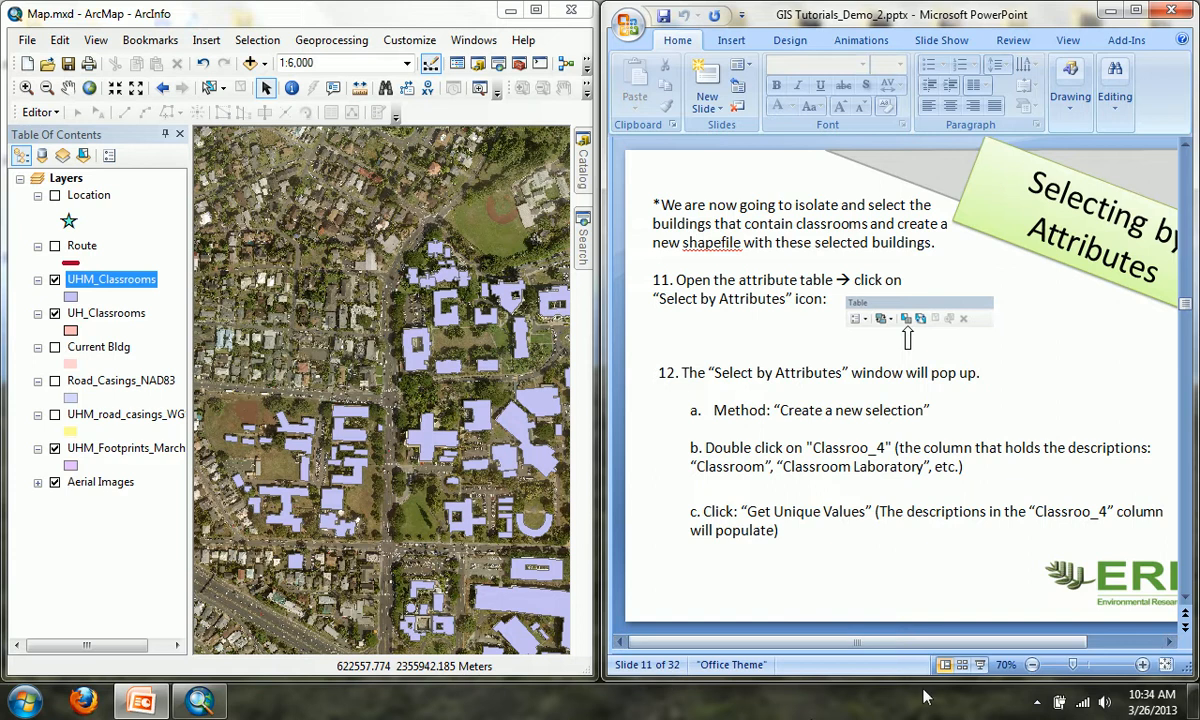
left_click(1170, 643)
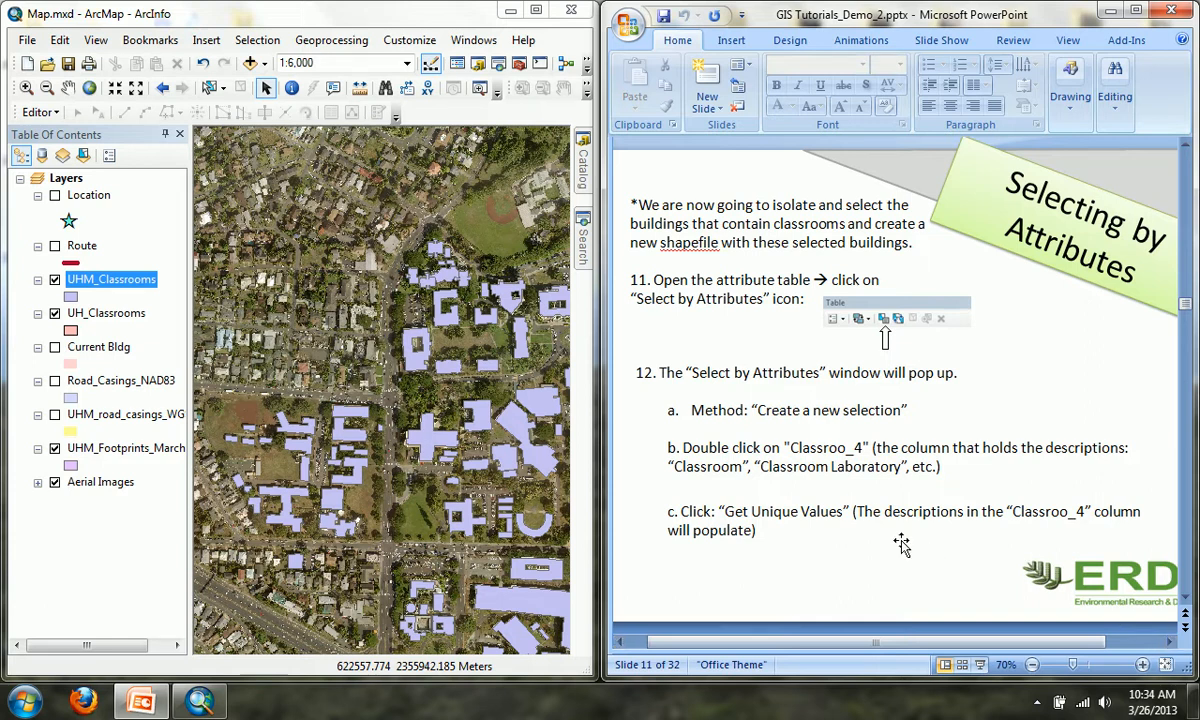
Step: Hide the UH_Classrooms and UHM_Footprints_March layers in the ArcMap map
left_click(55, 313)
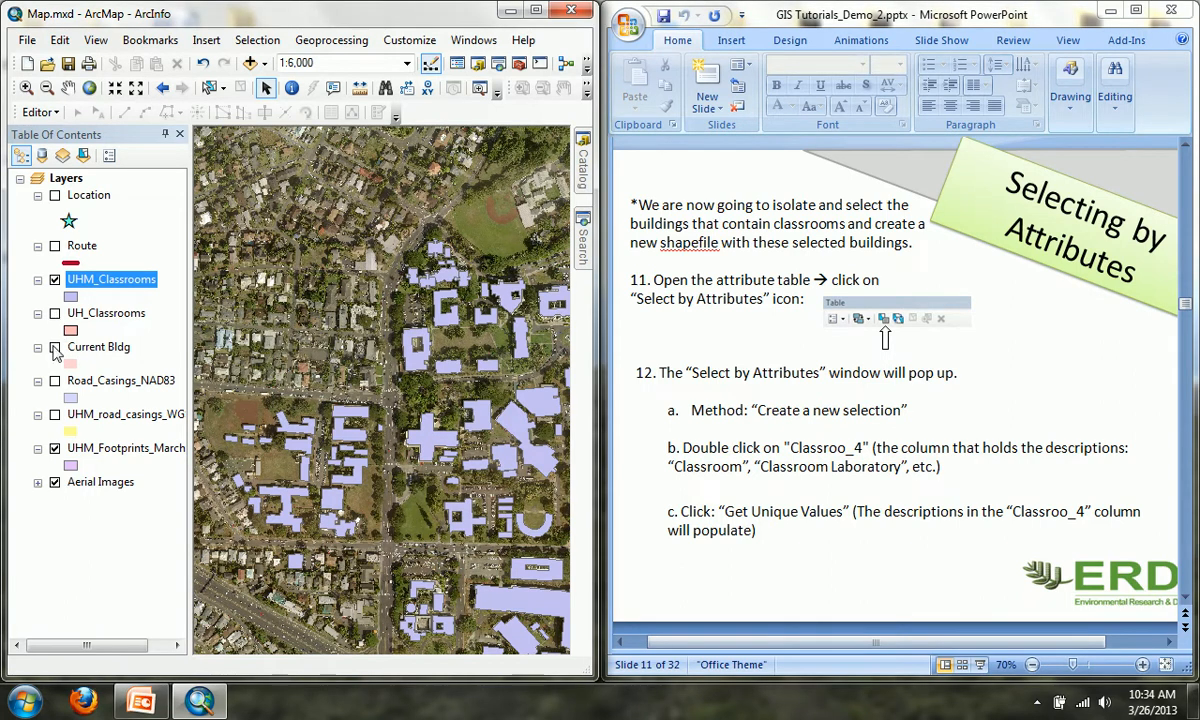
left_click(55, 448)
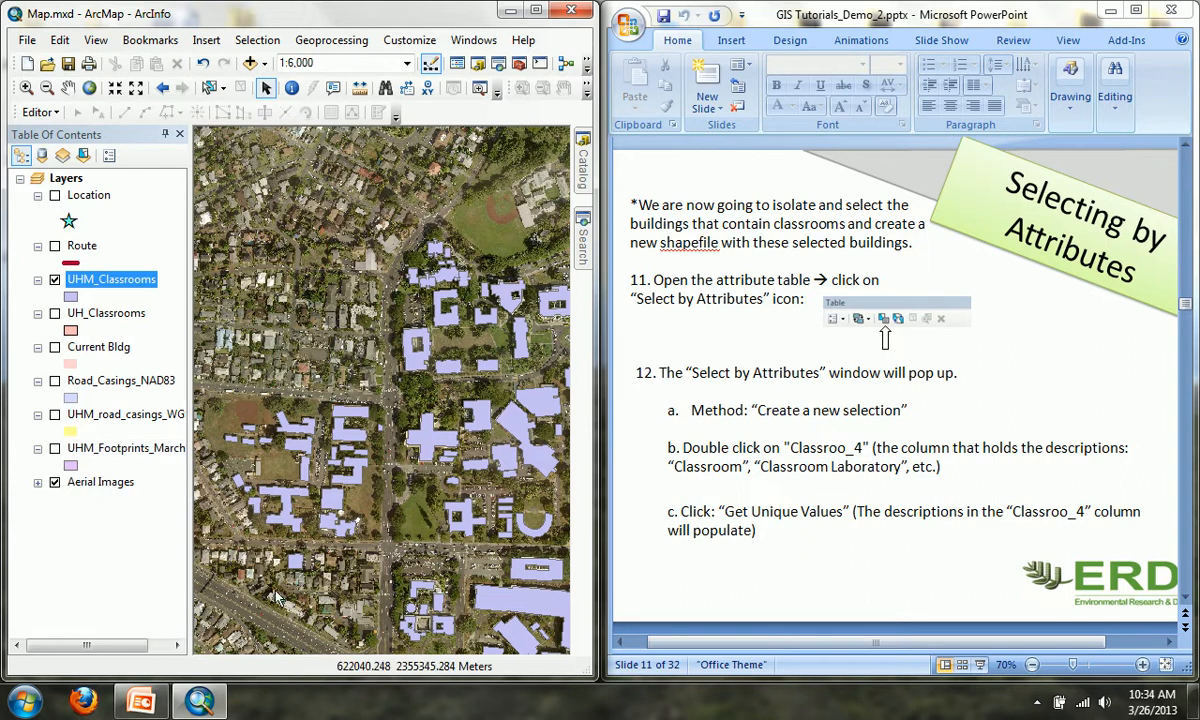
scroll(275, 398, "up", 2)
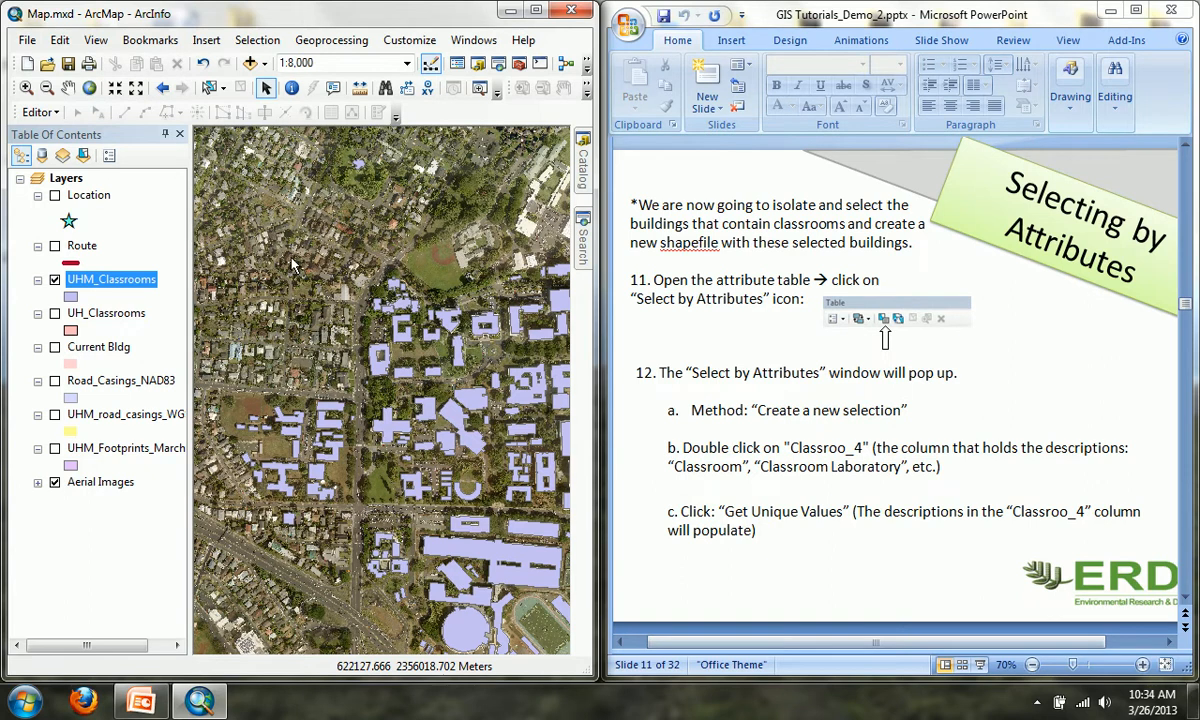
Step: Open the attribute table of the UHM_Classrooms layer and briefly view its Select by Attributes window
right_click(119, 279)
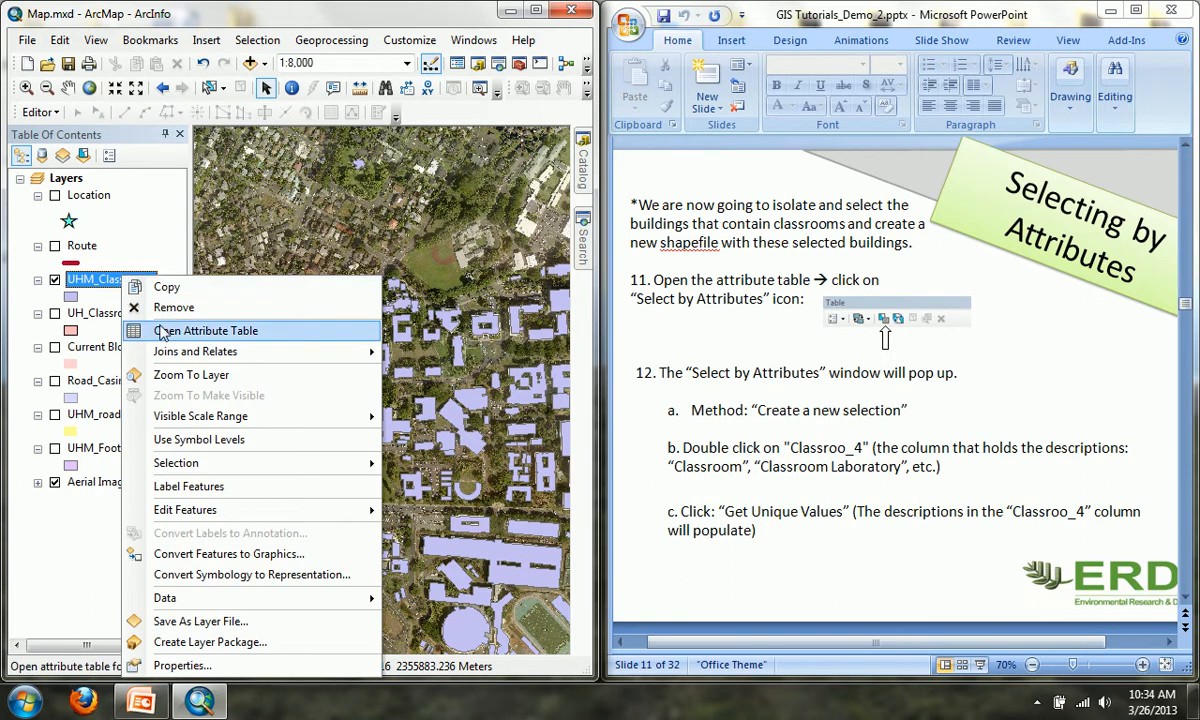
left_click(158, 330)
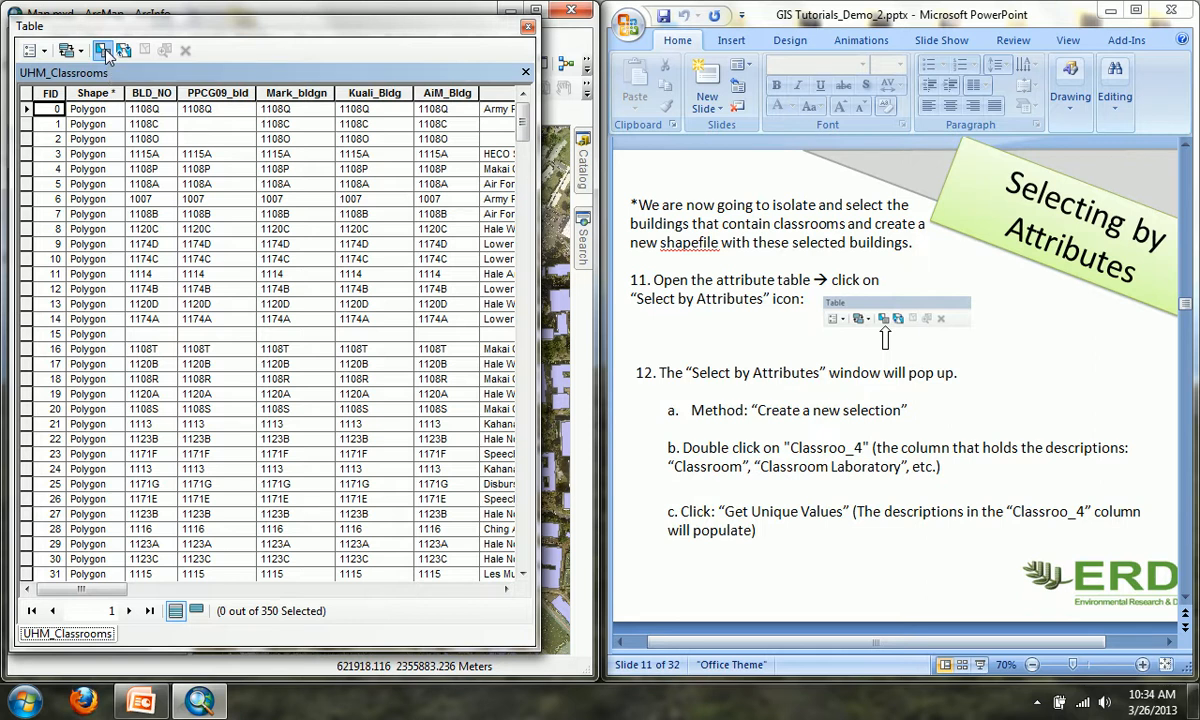
left_click(103, 50)
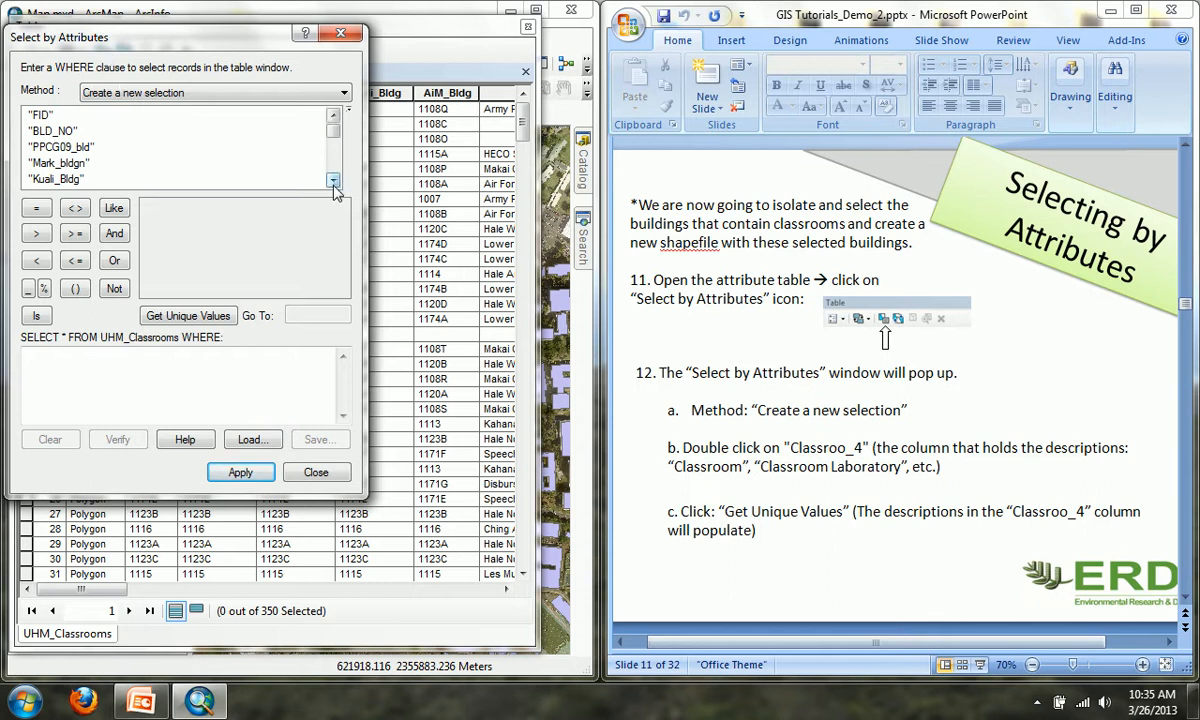
left_click(338, 37)
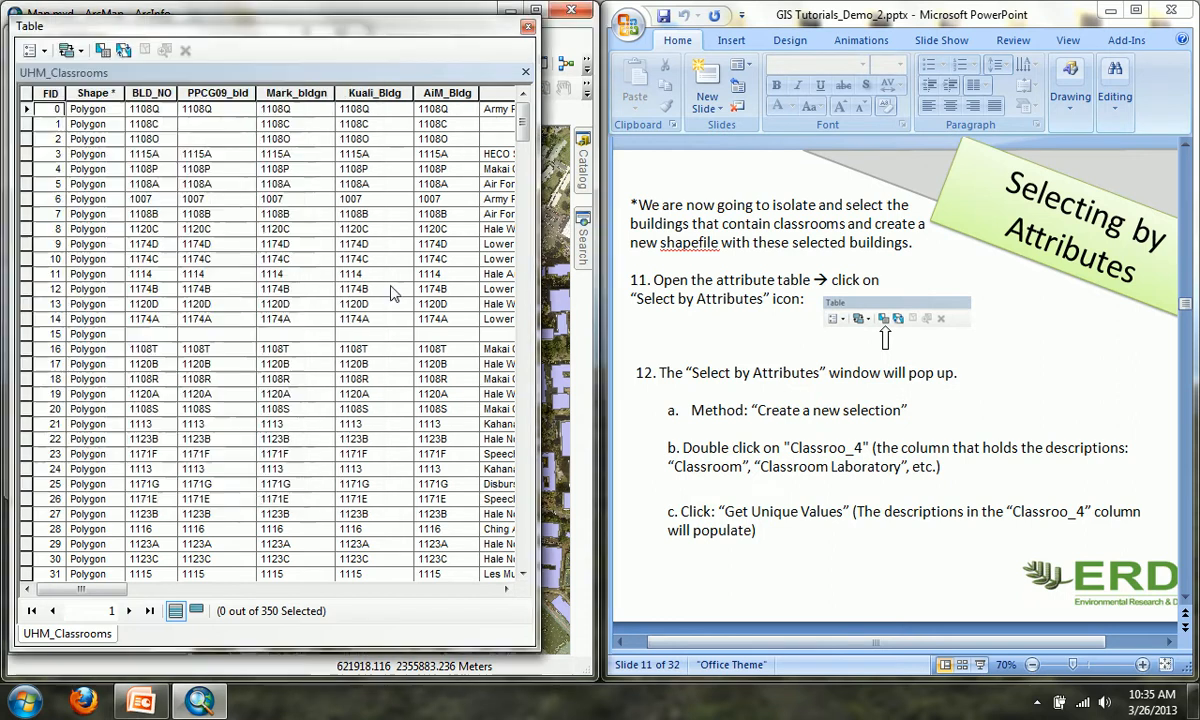
Step: Look through the columns of the UHM_Classrooms table to find the field holding the classroom descriptions
left_click(506, 590)
left_click(506, 590)
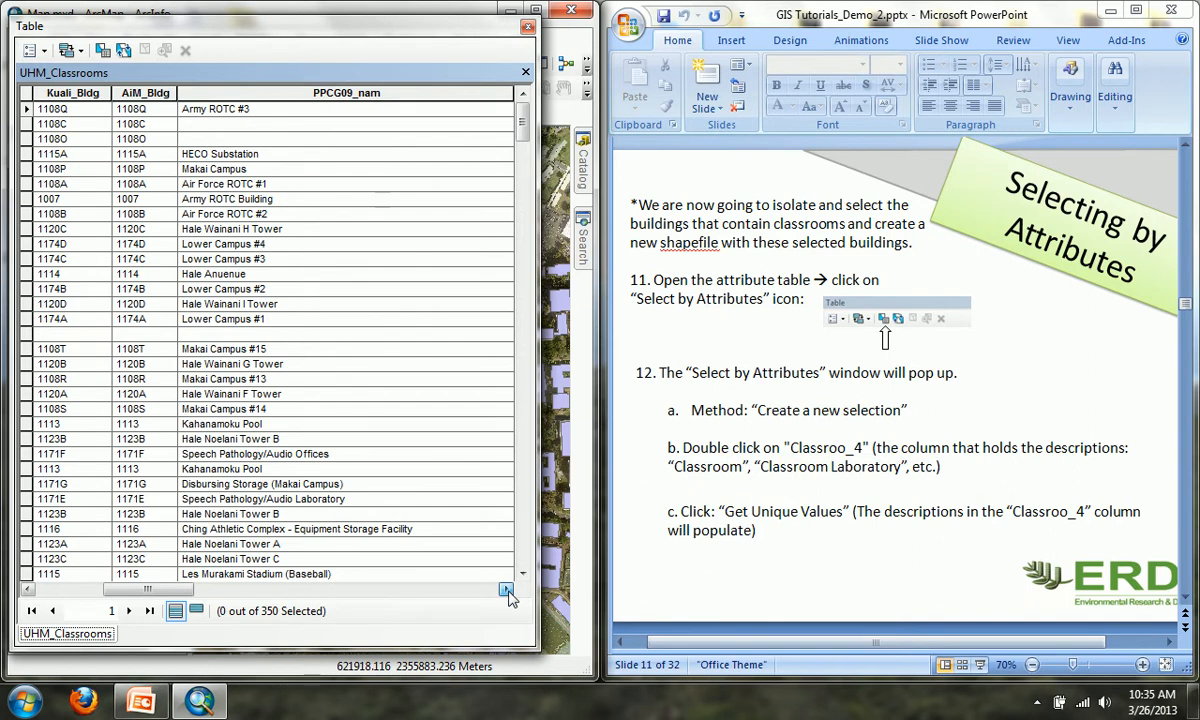
left_click(506, 590)
left_click(506, 590)
left_click(506, 590)
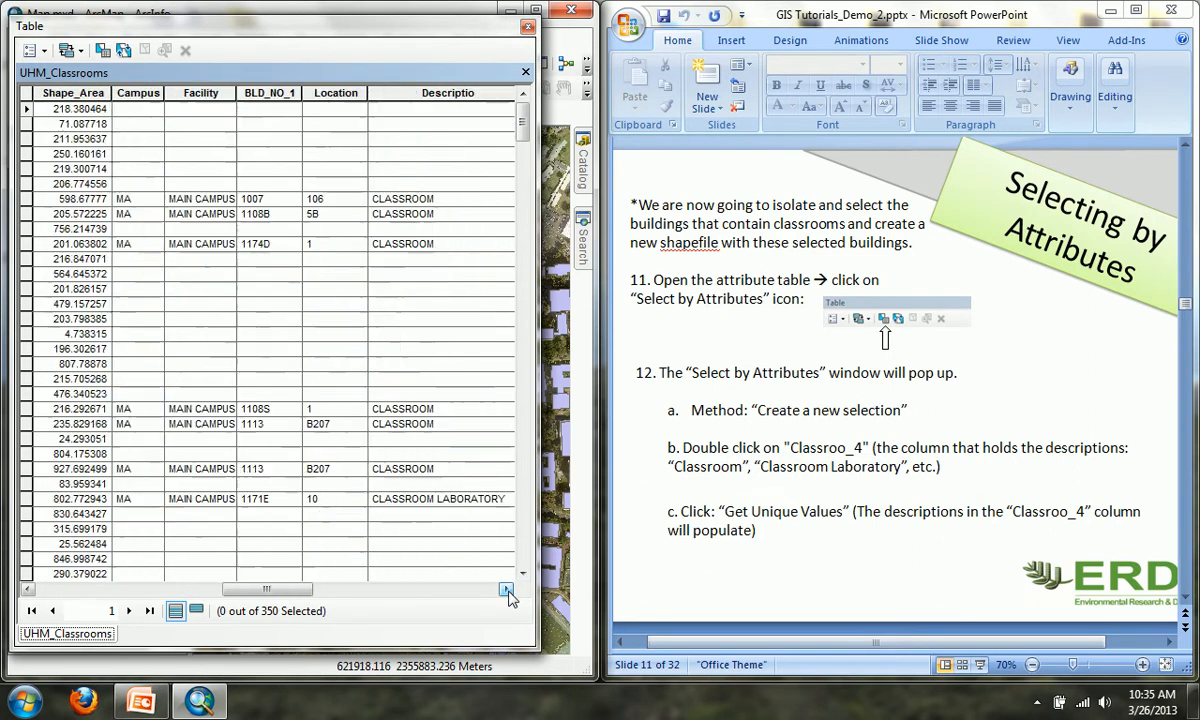
left_click(506, 590)
left_click(506, 590)
left_click(506, 590)
left_click(506, 590)
left_click(506, 590)
left_click(506, 590)
left_click(506, 590)
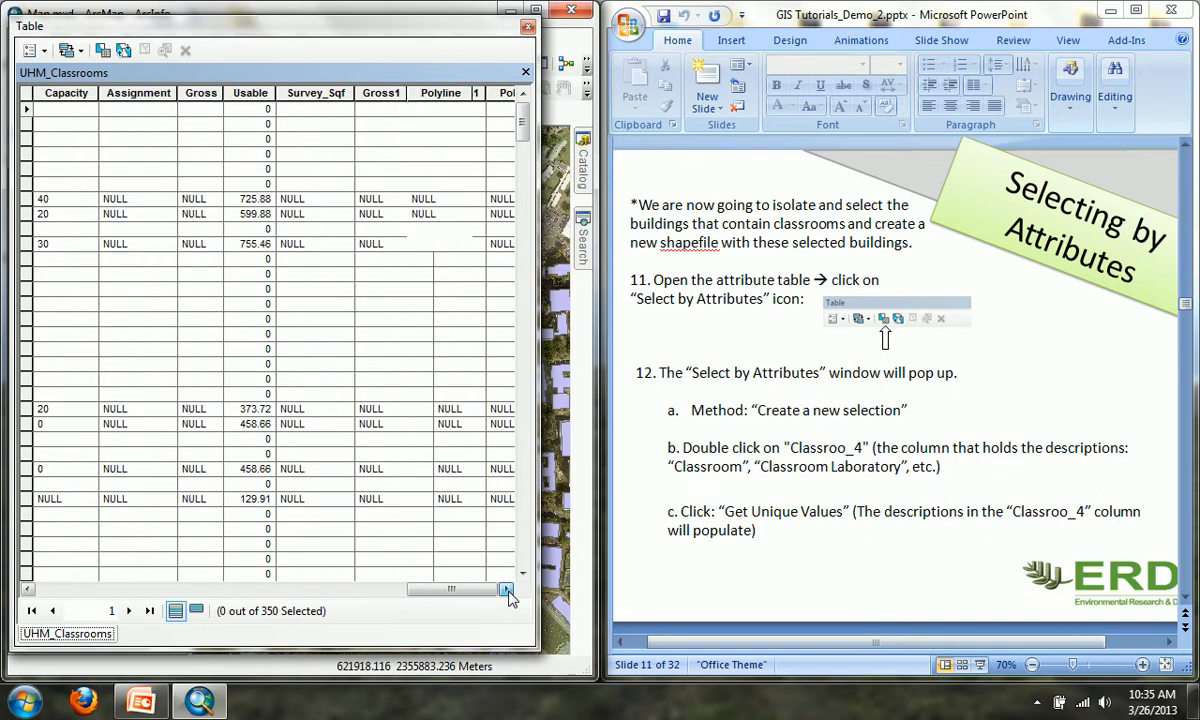
left_click(506, 590)
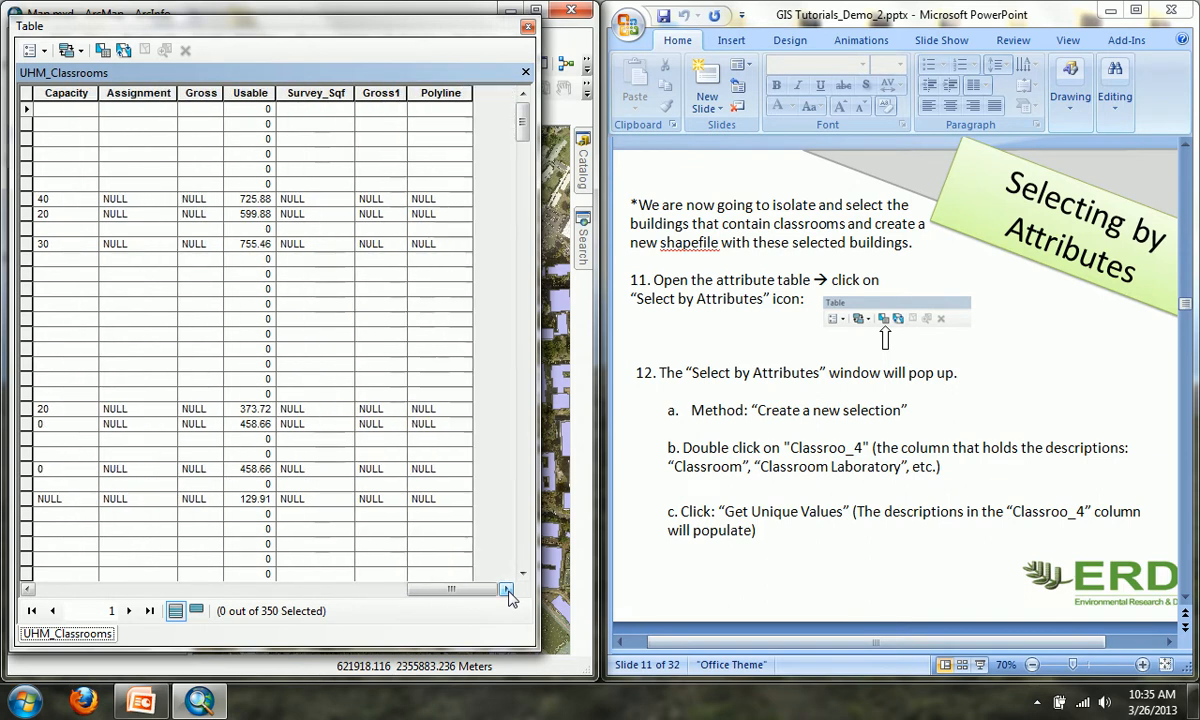
left_click(28, 589)
left_click(28, 589)
left_click(28, 589)
left_click(28, 589)
left_click(28, 589)
left_click(28, 589)
left_click(28, 589)
left_click(28, 589)
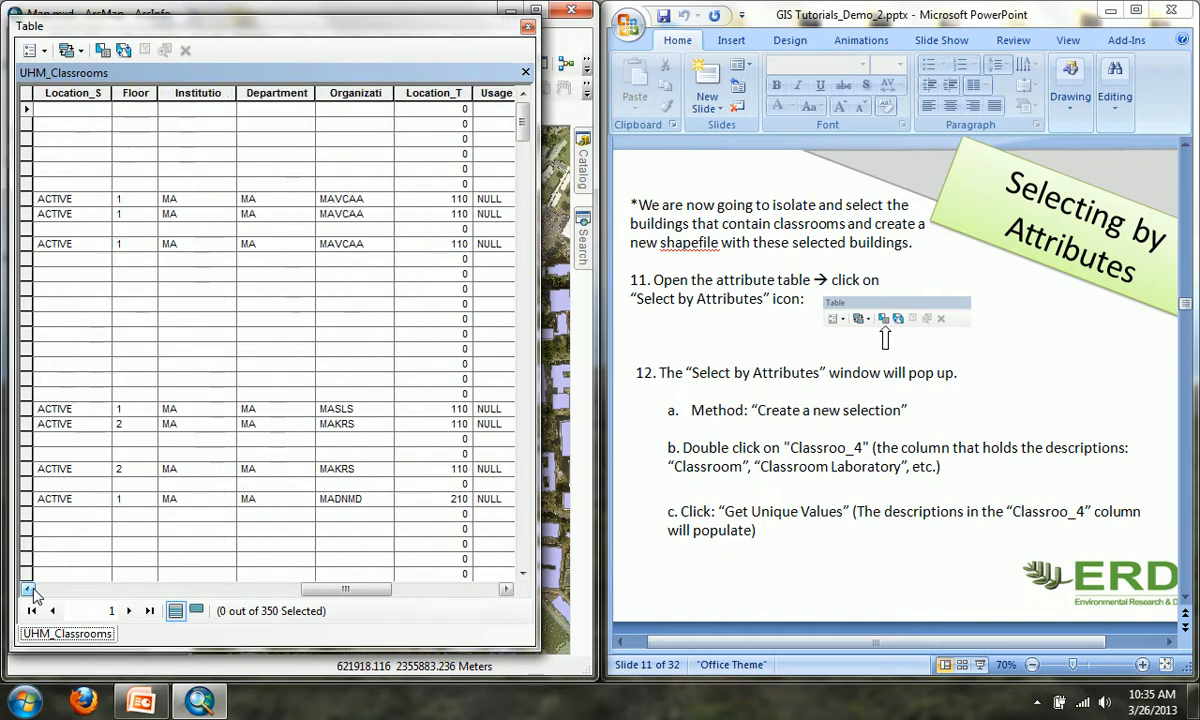
left_click(28, 589)
left_click(28, 589)
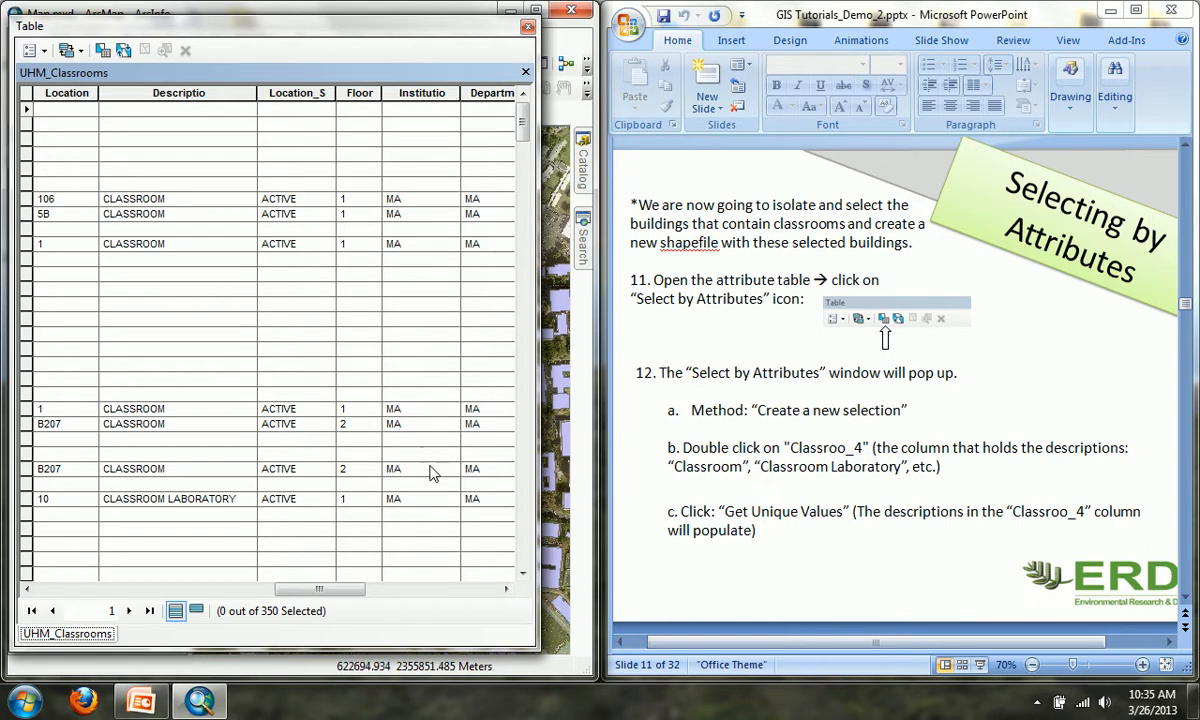
Step: Start a Select by Attributes query with the "Descriptio" field and an equals operator, listing the field's unique values
left_click(103, 54)
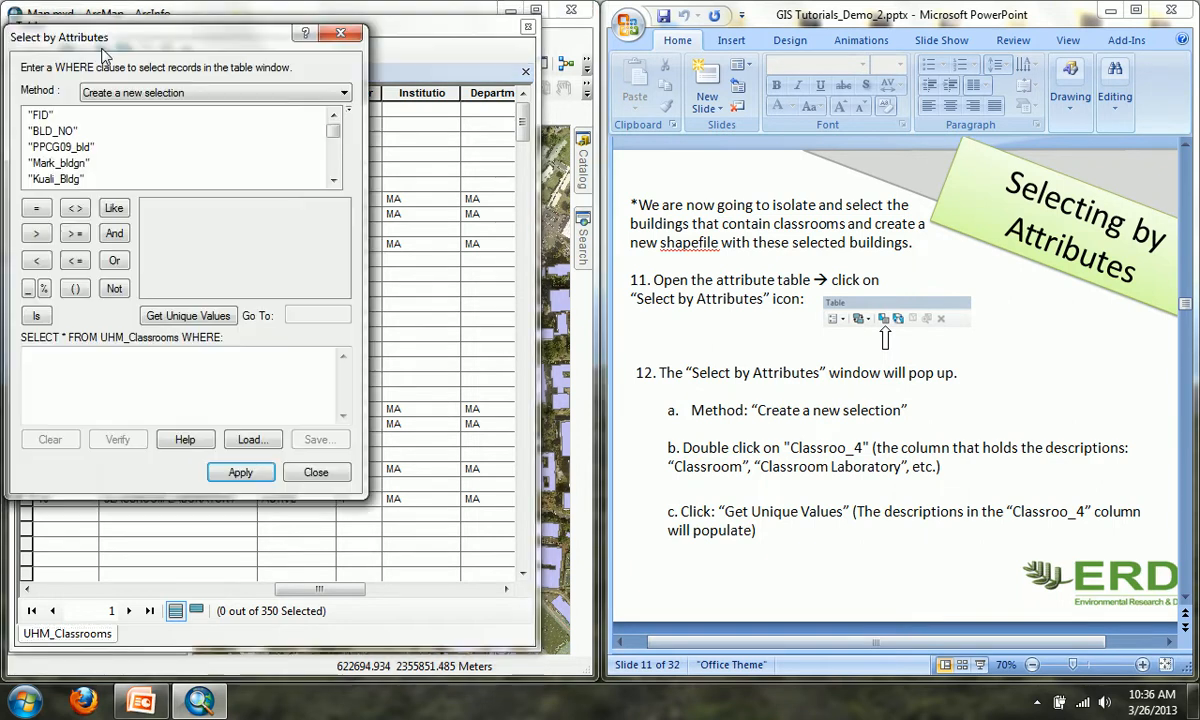
left_click(333, 180)
left_click(333, 180)
left_click(333, 180)
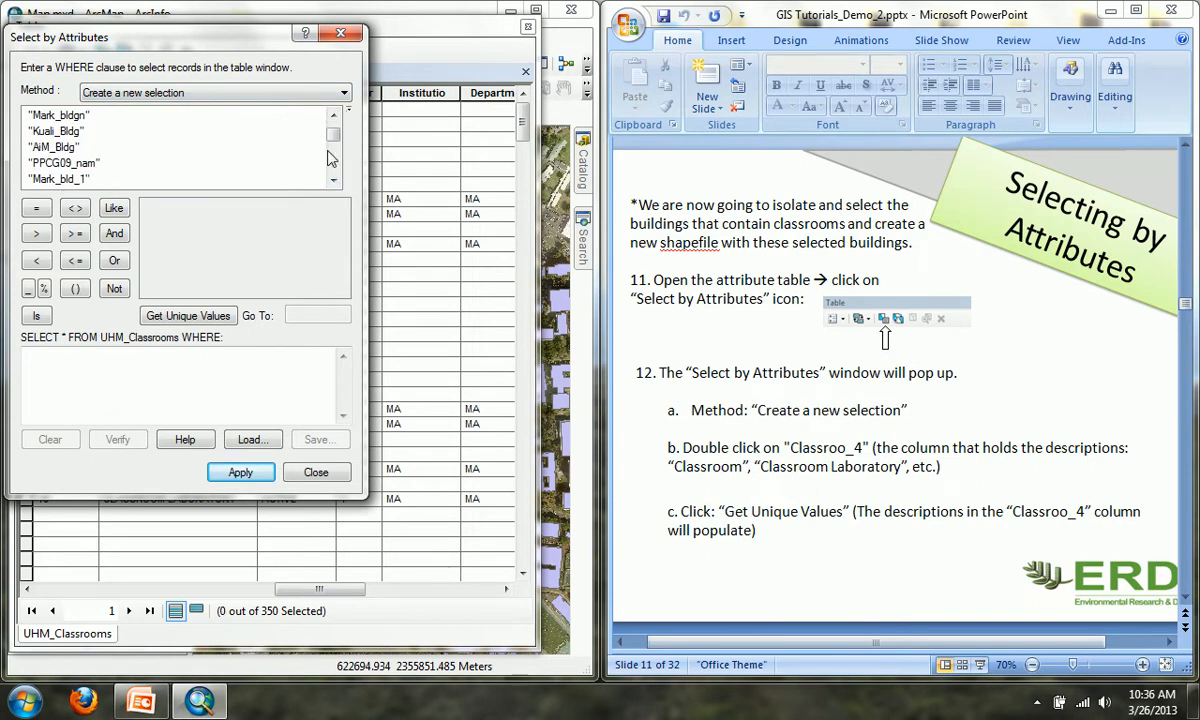
left_click(333, 180)
double_click(333, 180)
triple_click(333, 180)
triple_click(333, 180)
double_click(333, 180)
double_click(333, 180)
left_click(333, 180)
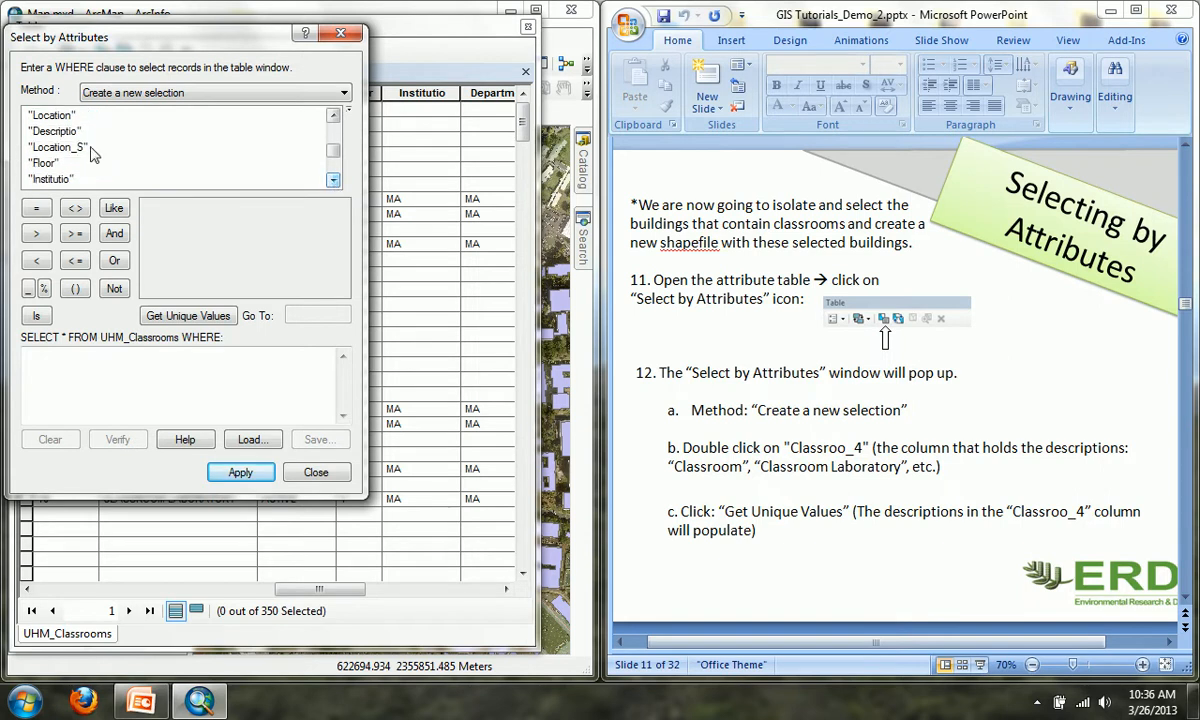
double_click(44, 131)
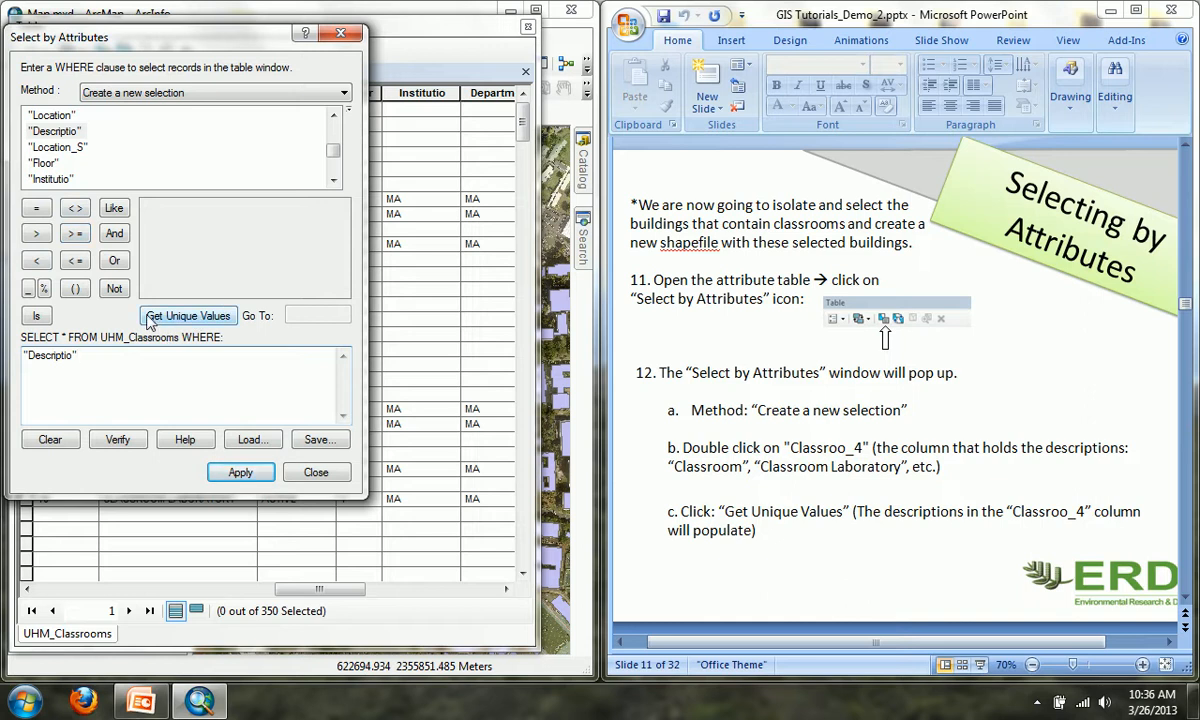
left_click(221, 318)
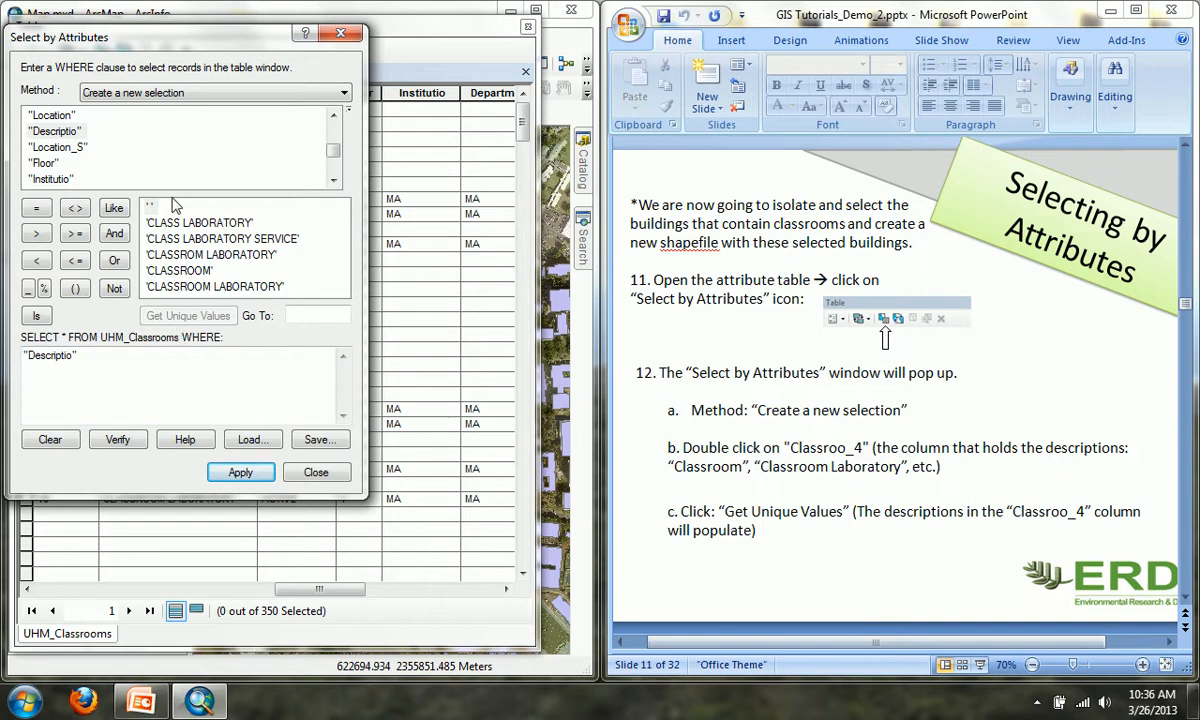
left_click(36, 208)
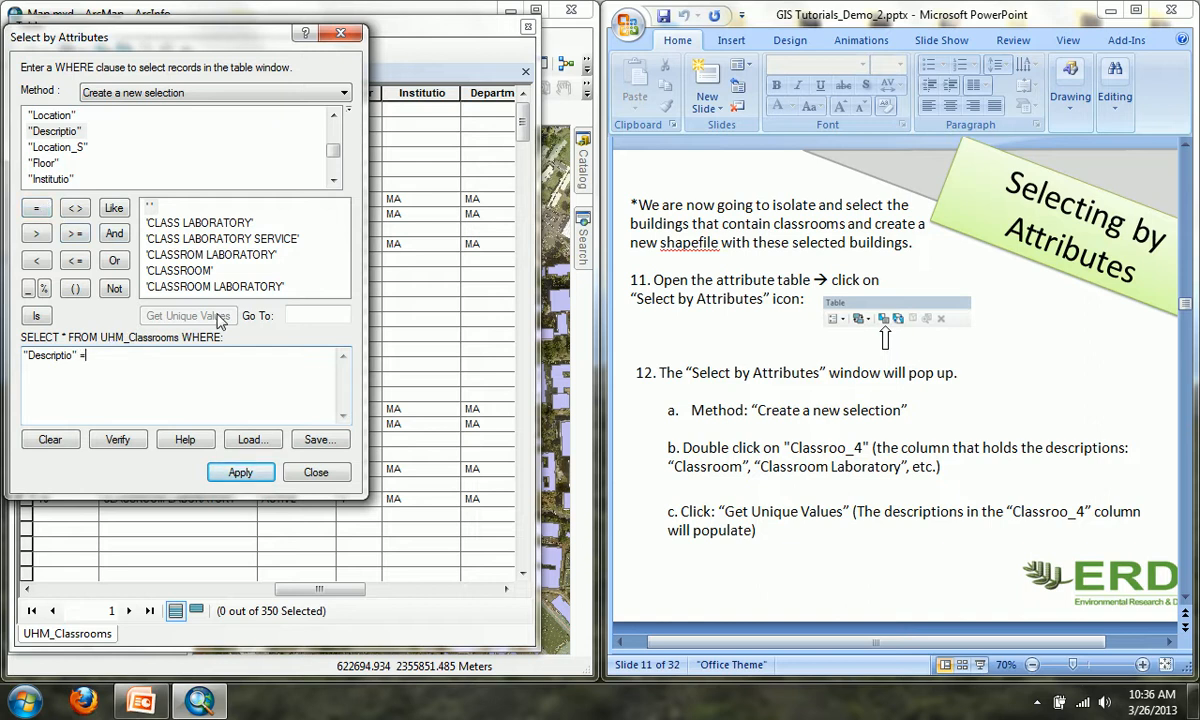
Step: Review the Selecting by Attributes slides in PowerPoint and show slide 12 at 60% zoom
left_click(790, 15)
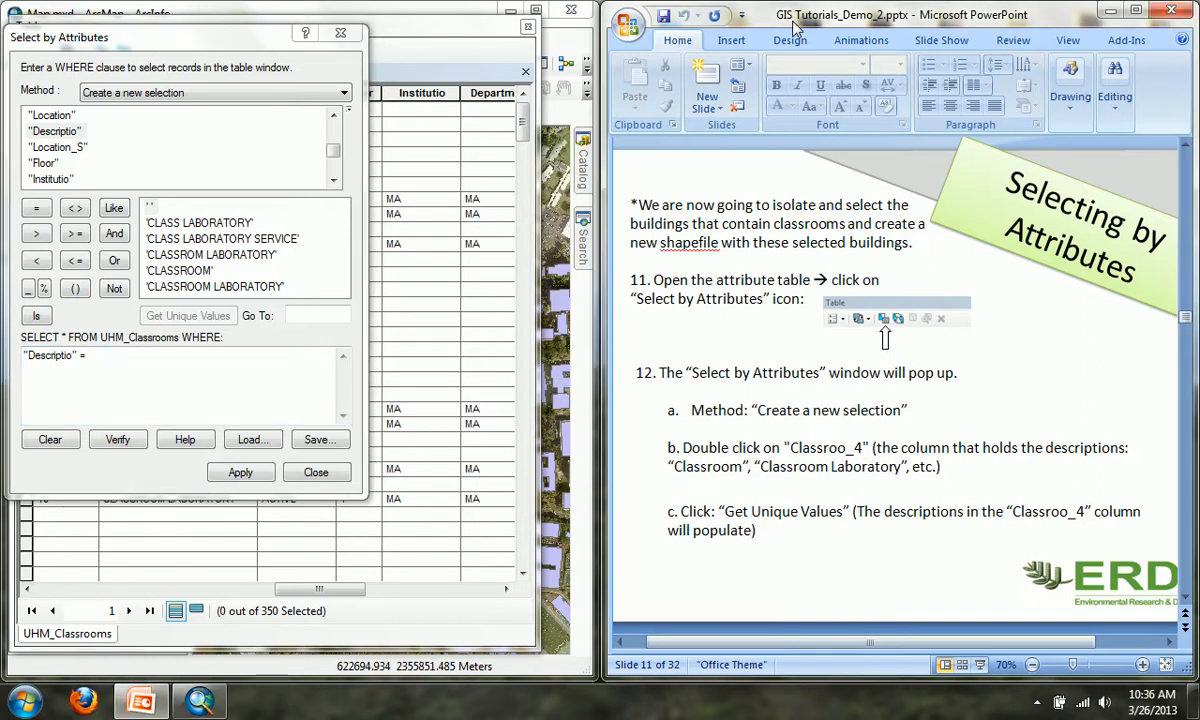
key("Page_Down")
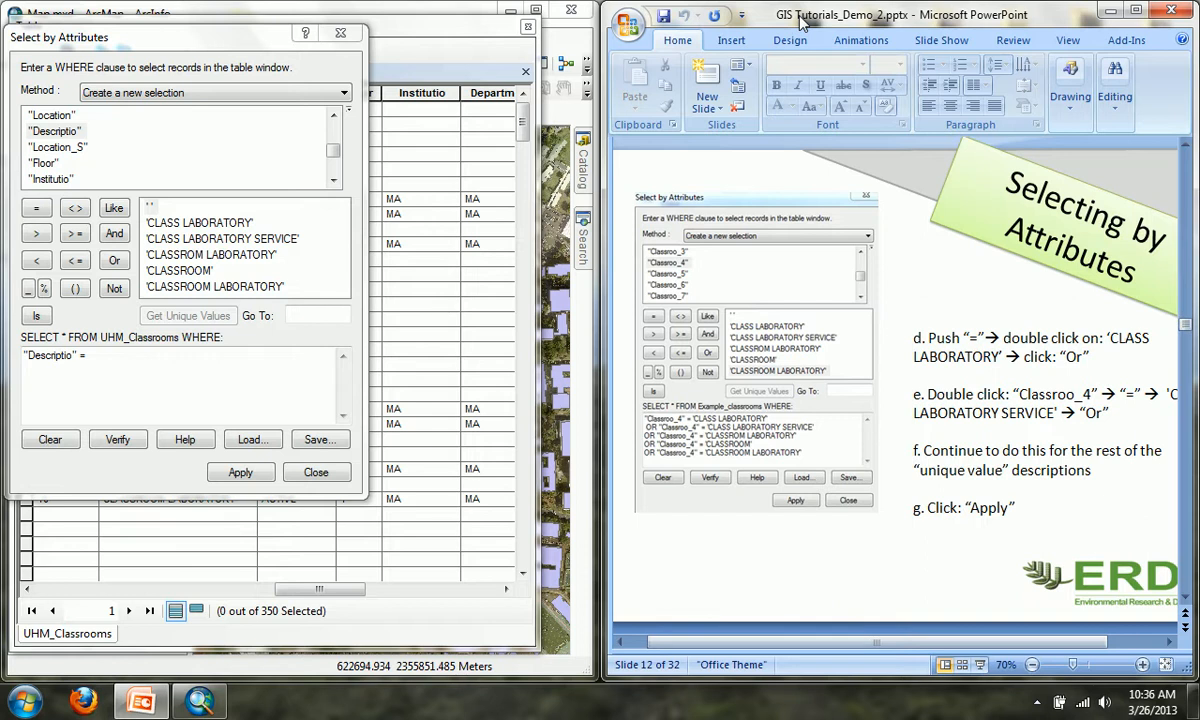
key("Page_Down")
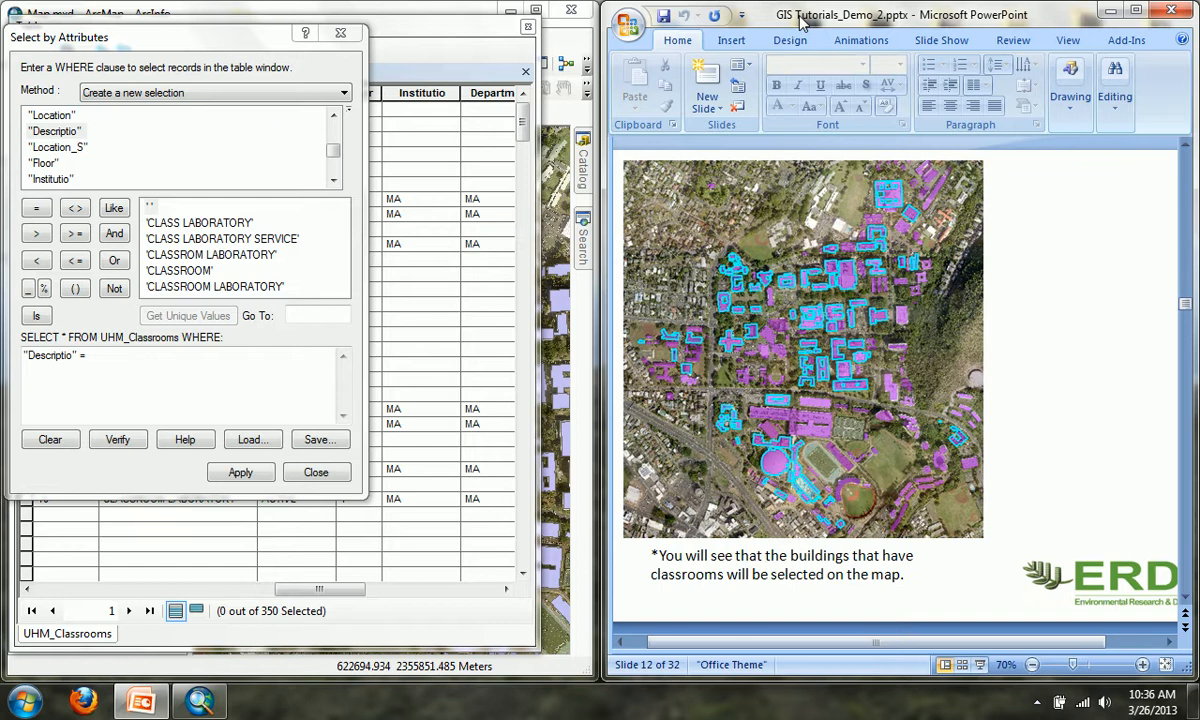
key("Page_Up")
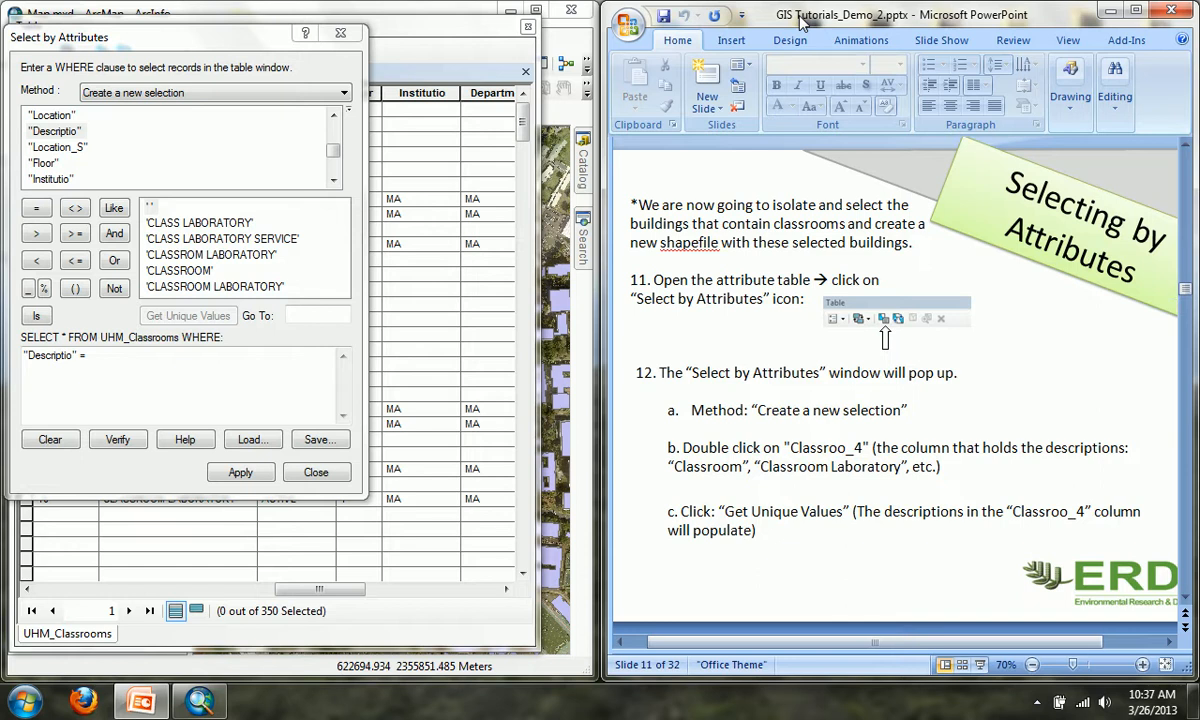
key("Page_Up")
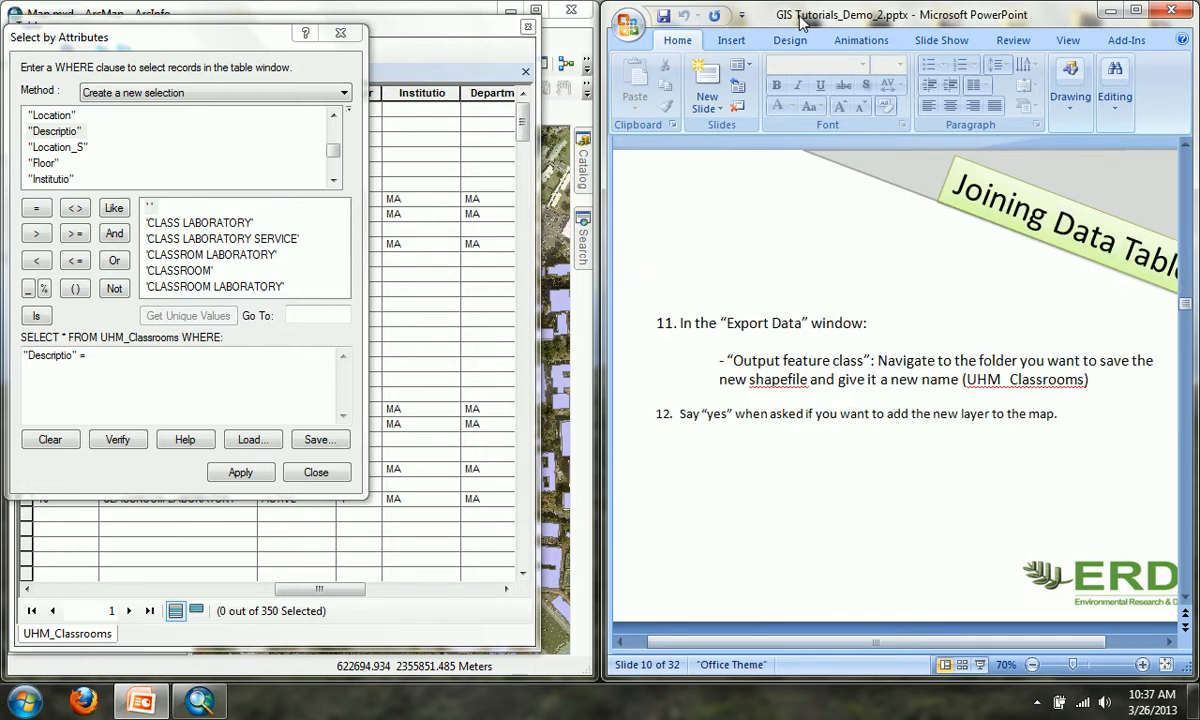
key("Page_Down")
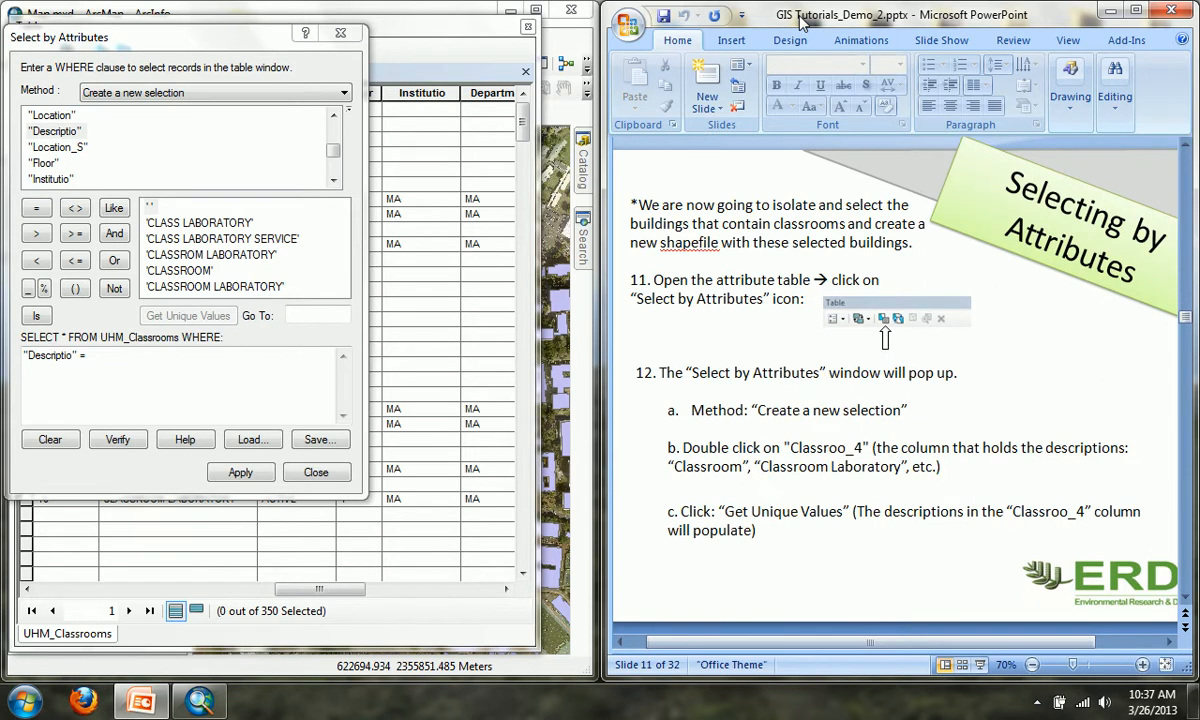
key("Page_Down")
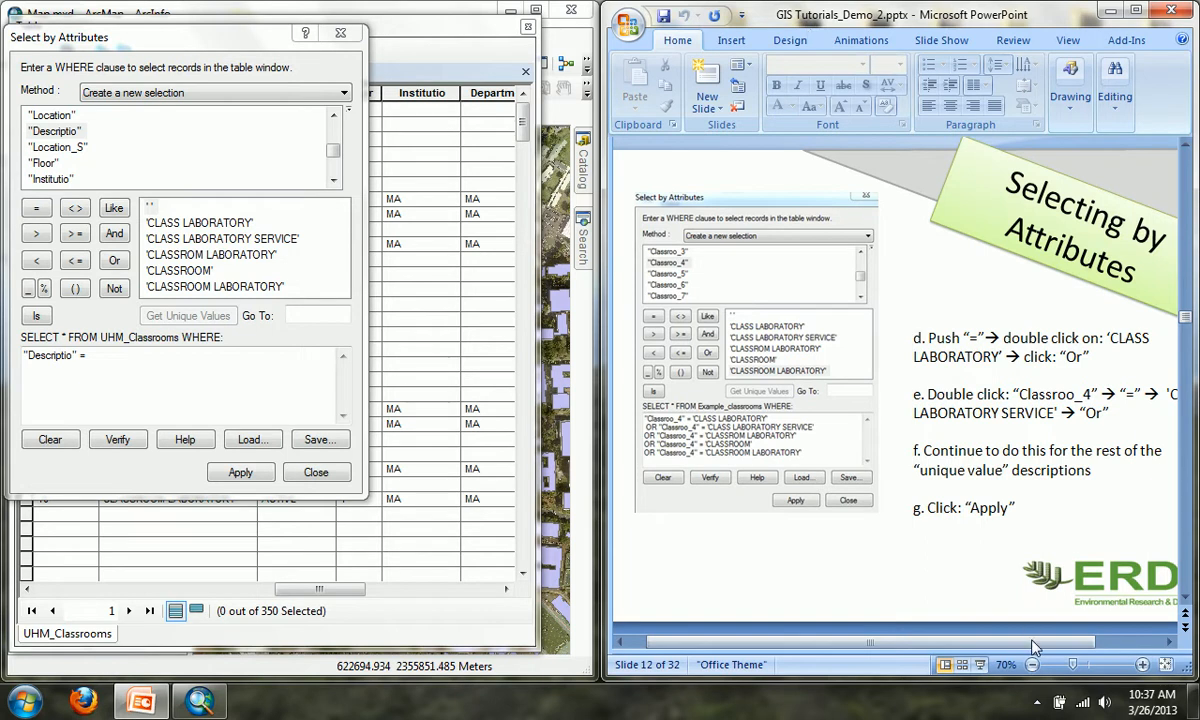
left_click(1033, 665)
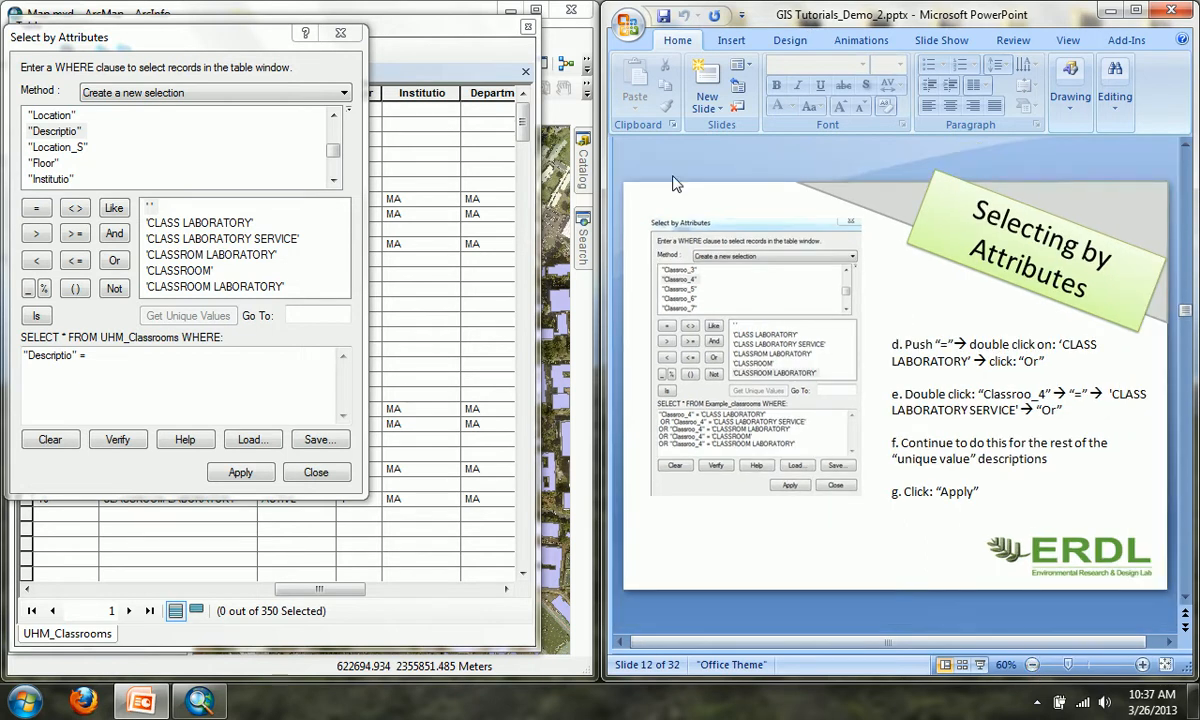
Step: Complete the query's first condition with 'CLASS LABORATORY' and append an OR operator on a new line
left_click(149, 365)
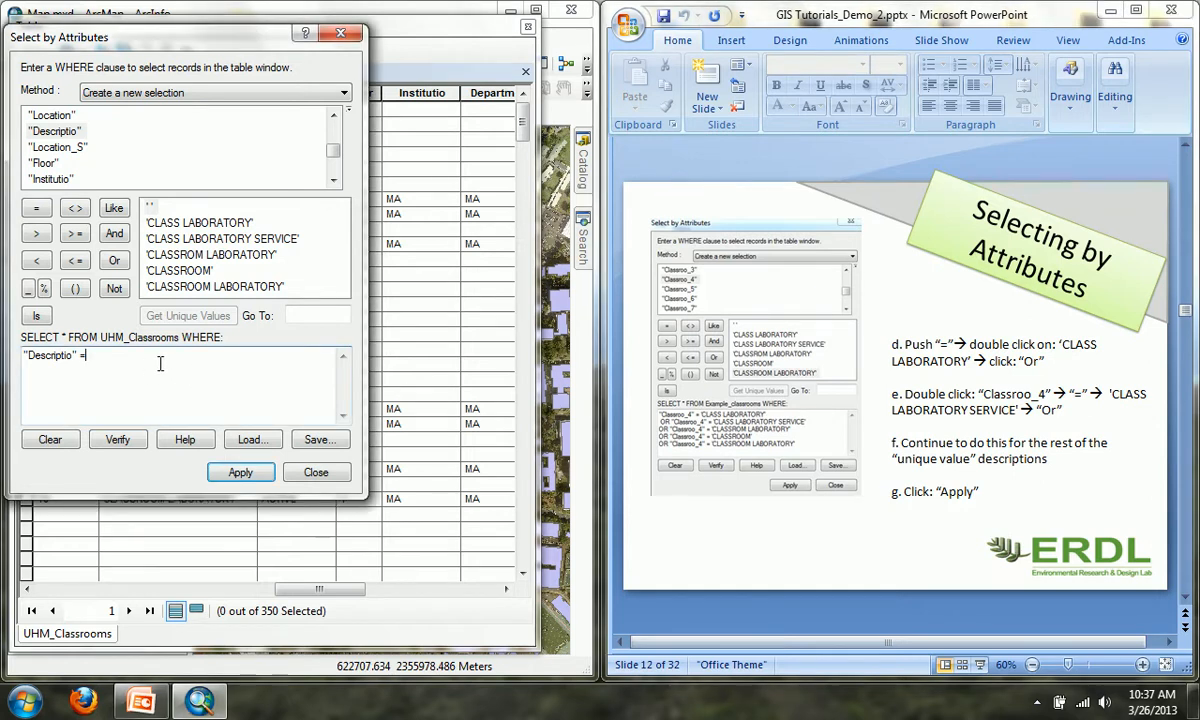
double_click(213, 224)
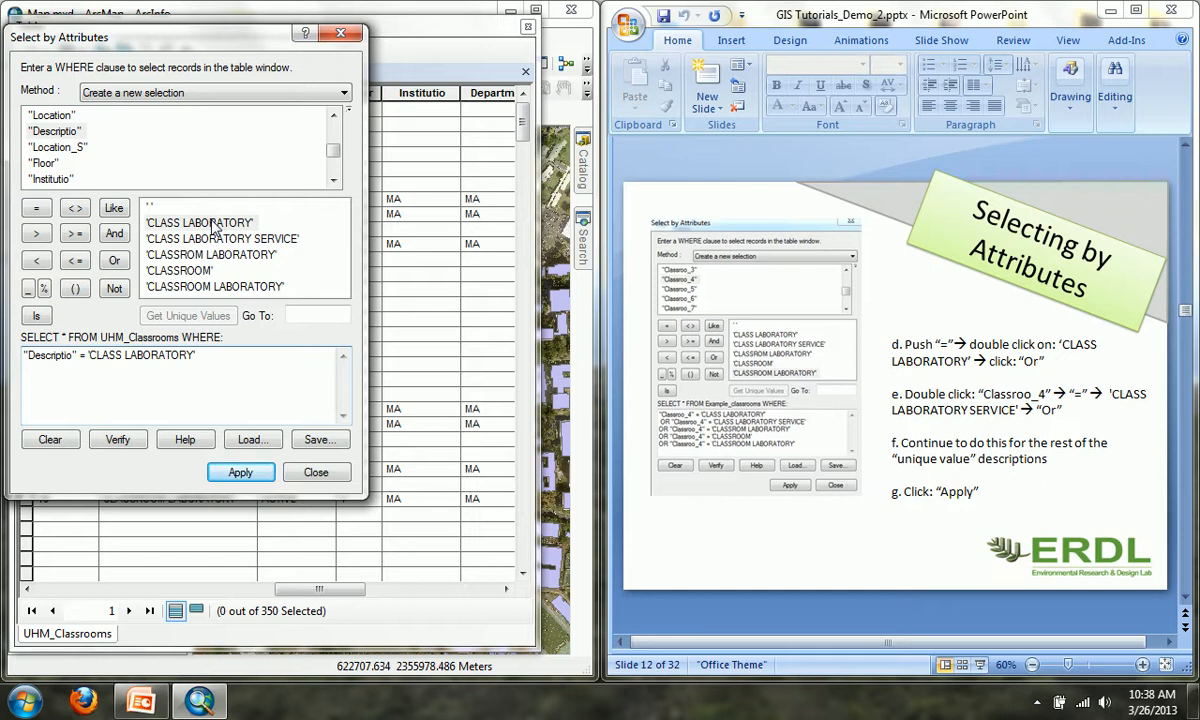
left_click(114, 261)
key("Return")
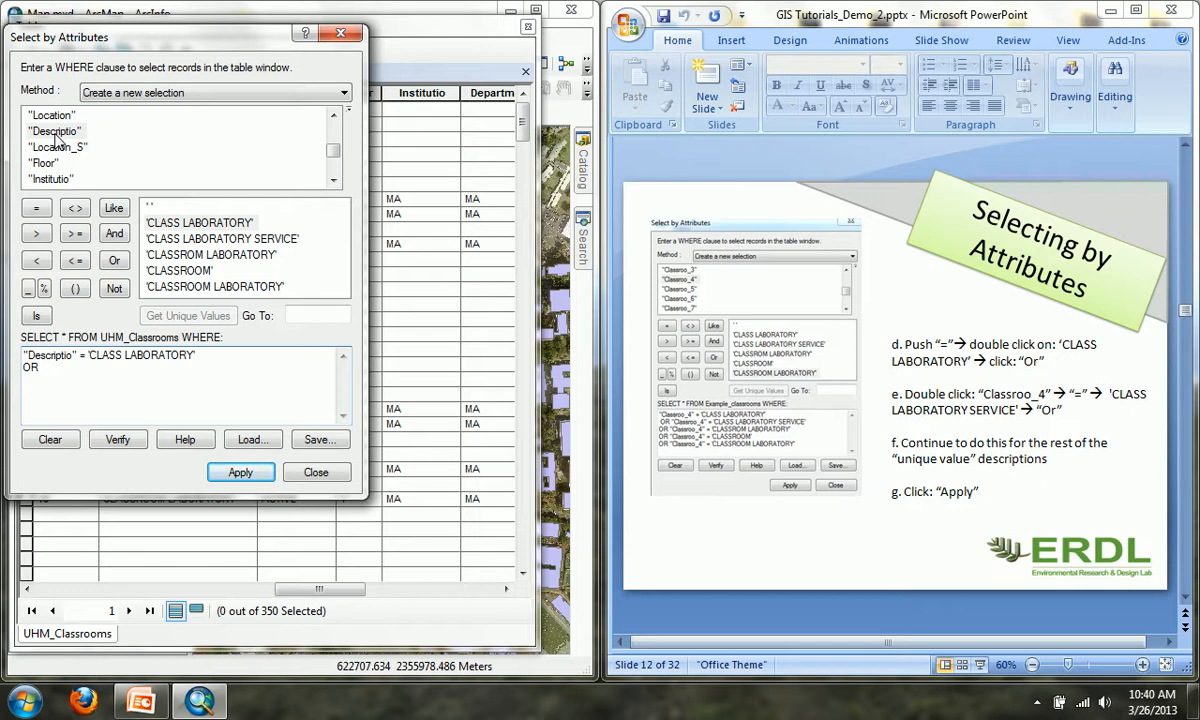
Step: Extend the query with "Descriptio" = 'CLASS LABORATORY SERVICE' and "Descriptio" = 'CLASSROM LABORATORY', joined by OR
double_click(56, 134)
left_click(38, 209)
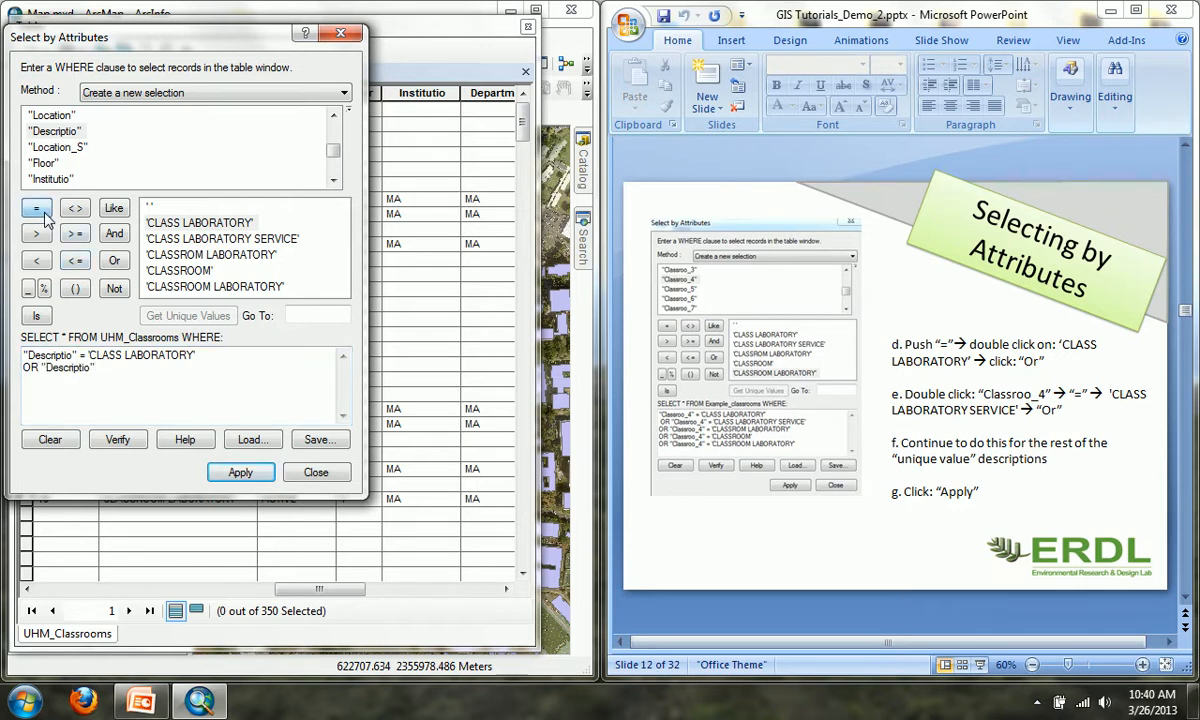
double_click(177, 240)
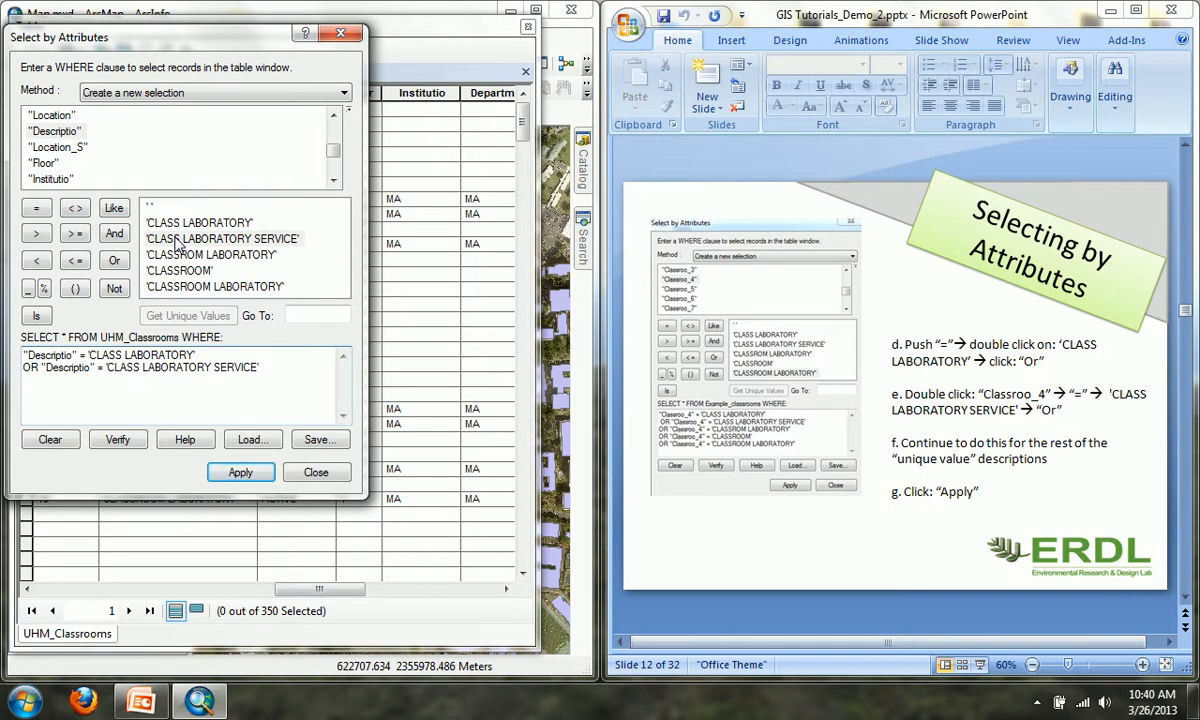
left_click(115, 259)
double_click(56, 132)
left_click(31, 211)
double_click(168, 255)
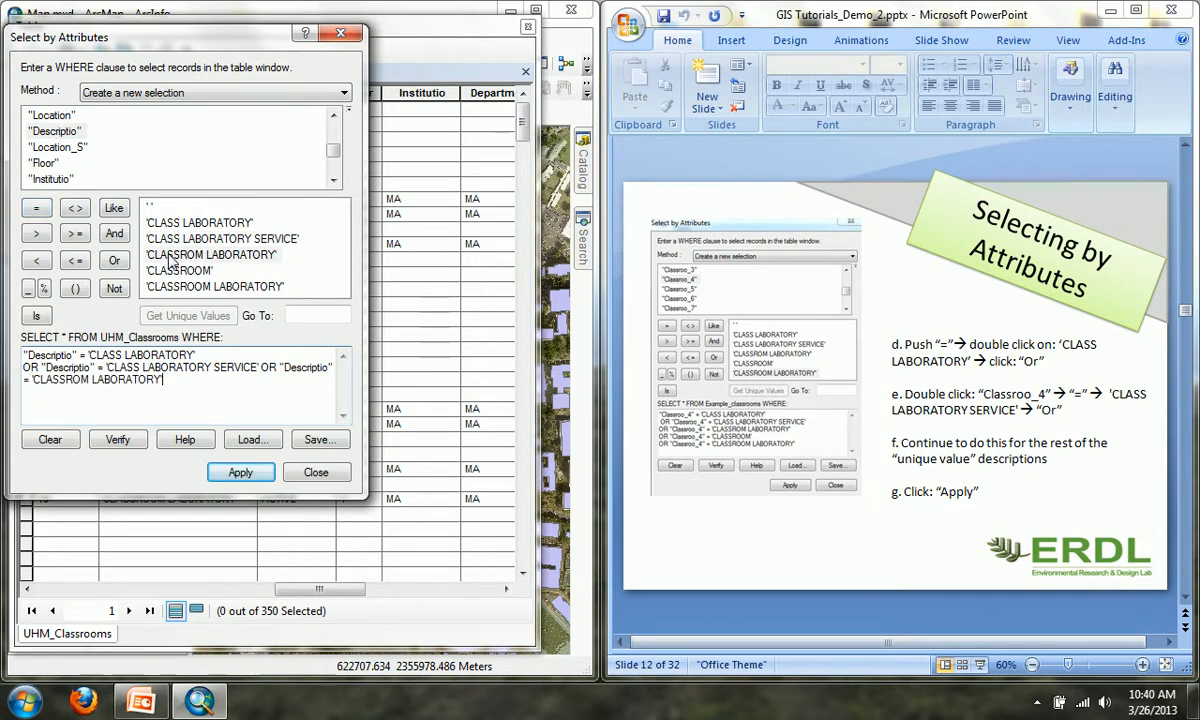
Step: Append another OR with the "Descriptio" field and put each OR condition on its own line
left_click(116, 261)
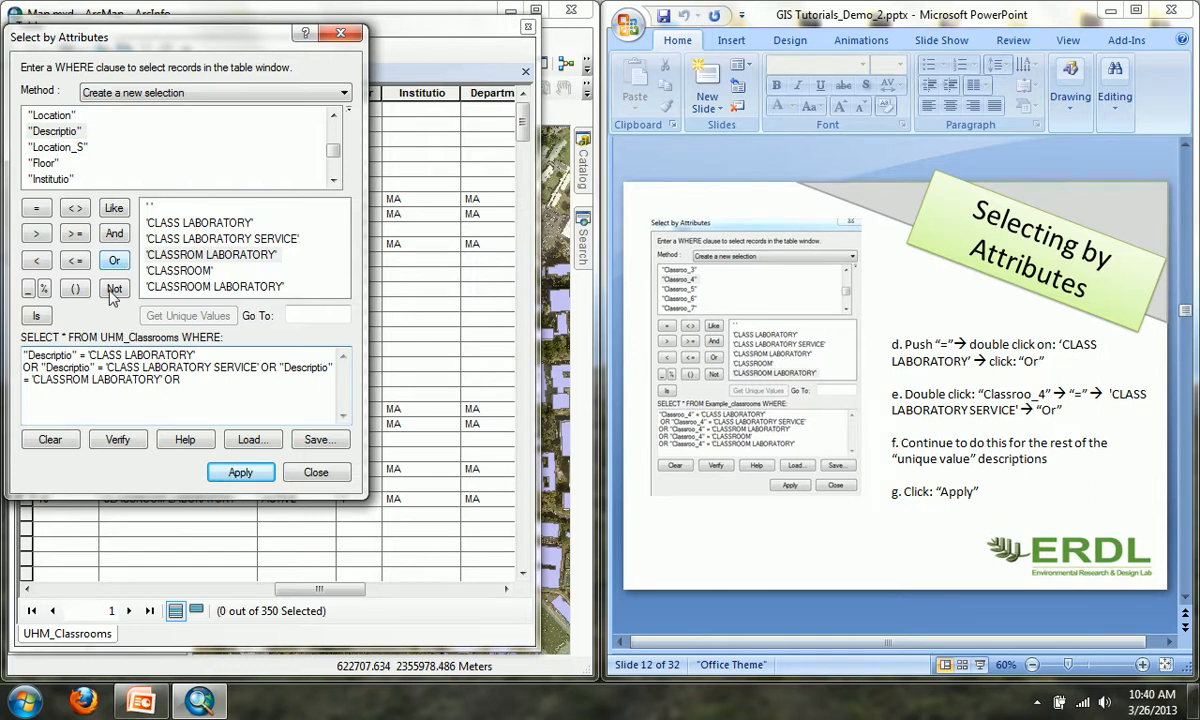
left_click(278, 367)
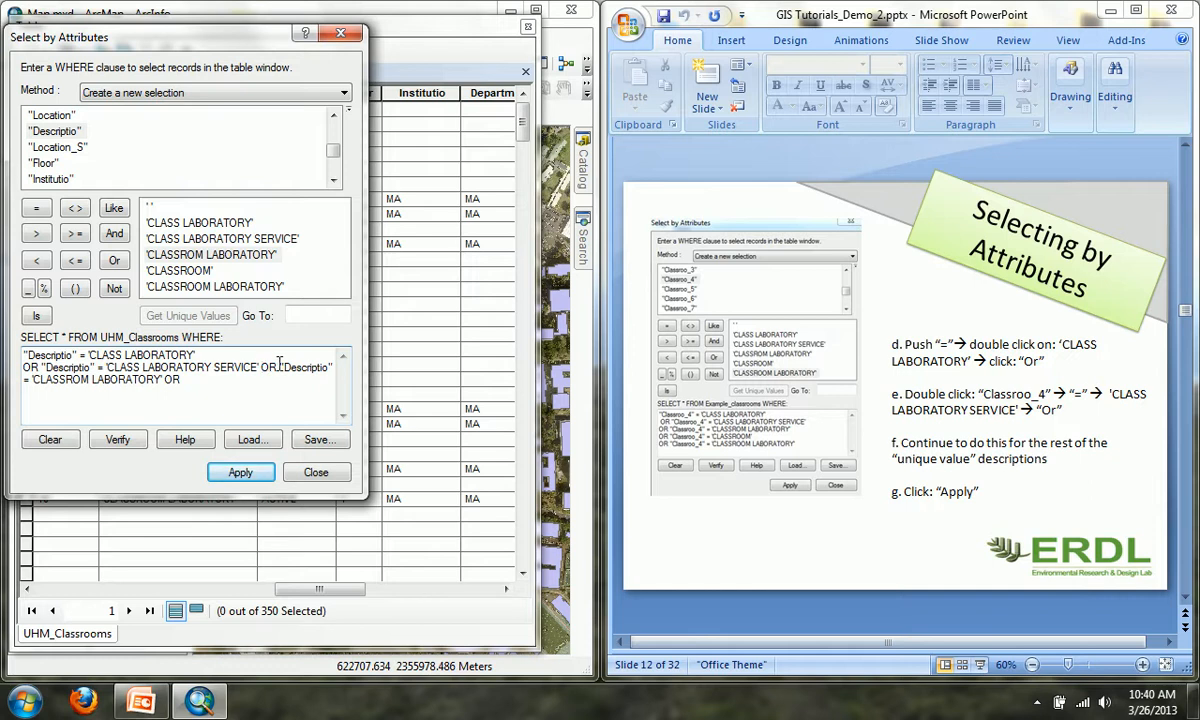
key("Return")
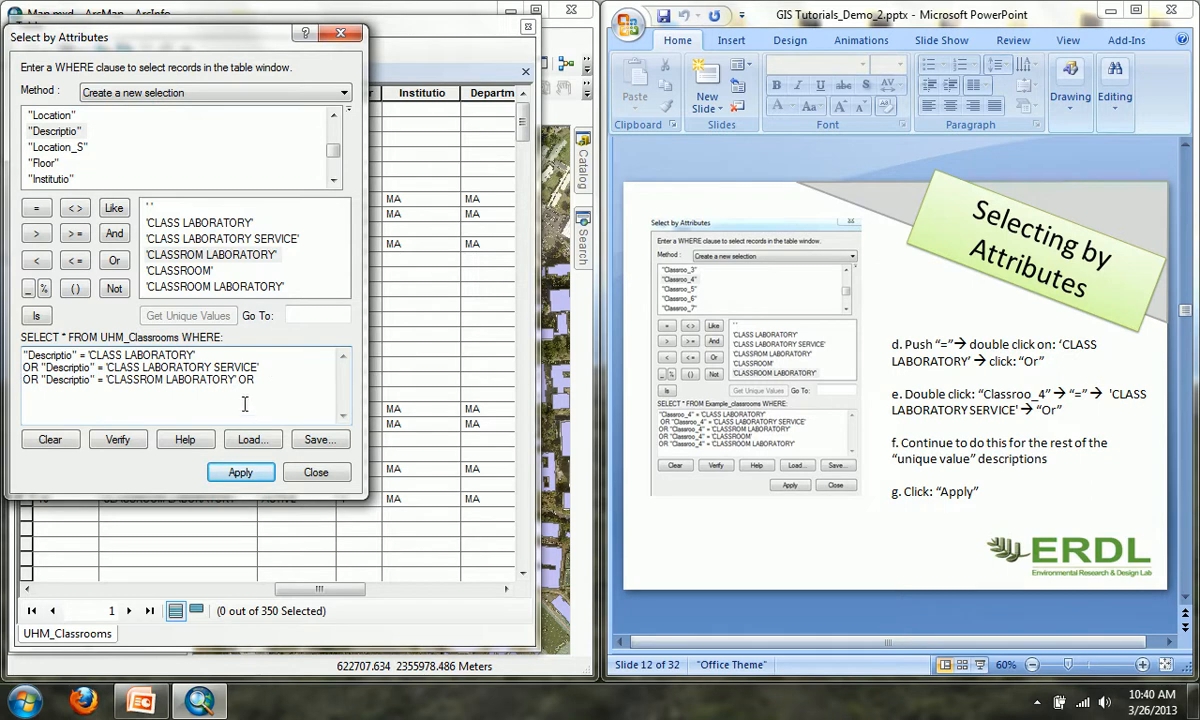
key("Return")
double_click(52, 131)
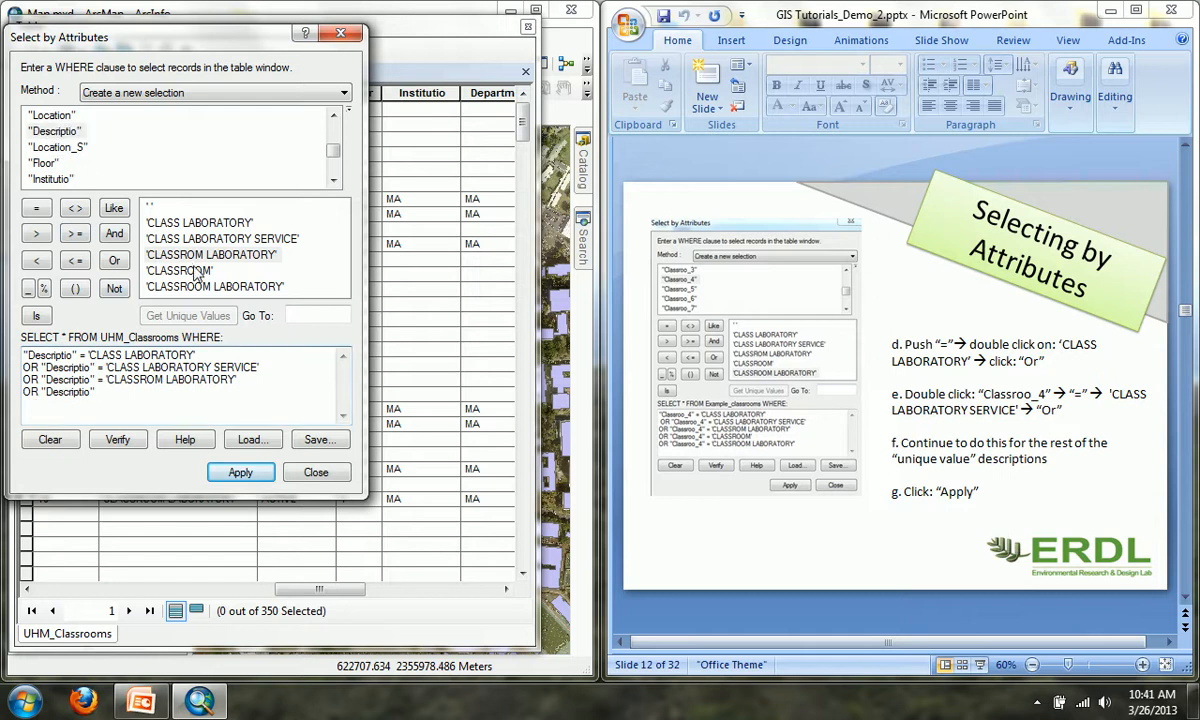
double_click(190, 271)
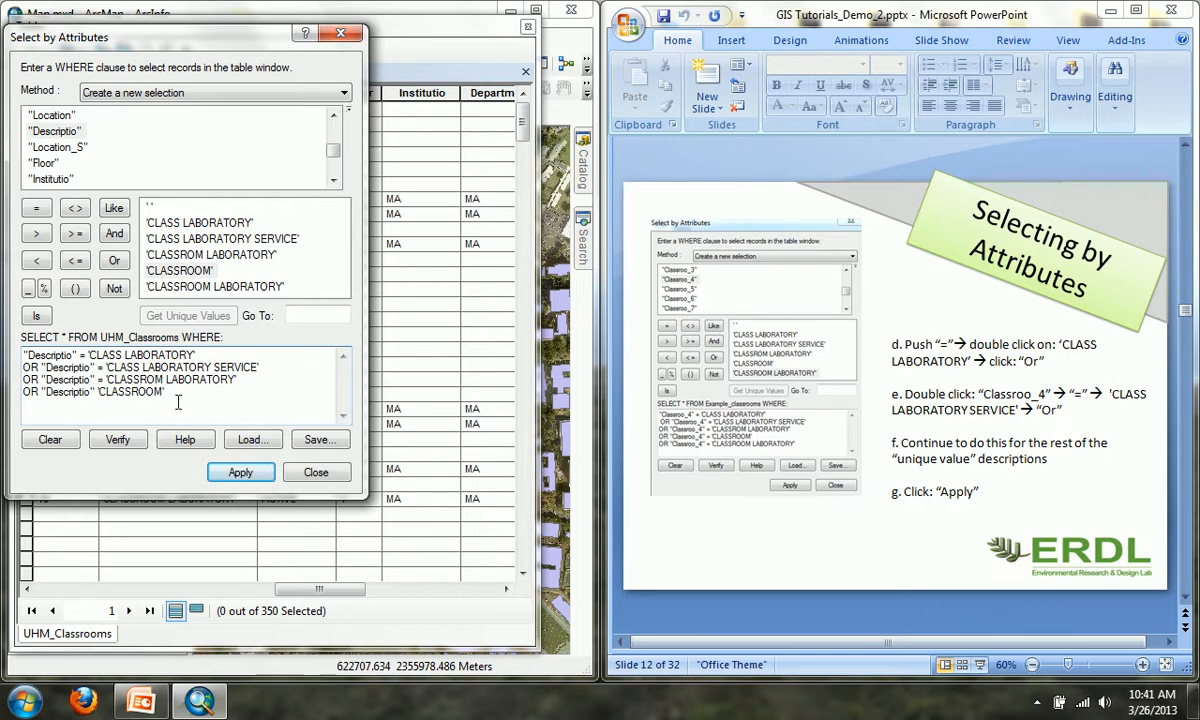
key("BackSpace")
key("BackSpace")
key("BackSpace")
key("BackSpace")
key("BackSpace")
key("BackSpace")
key("BackSpace")
key("BackSpace")
key("BackSpace")
key("BackSpace")
key("BackSpace")
Step: Complete the fourth condition as equal to 'CLASSROOM' and append an OR operator on a new line
left_click(36, 208)
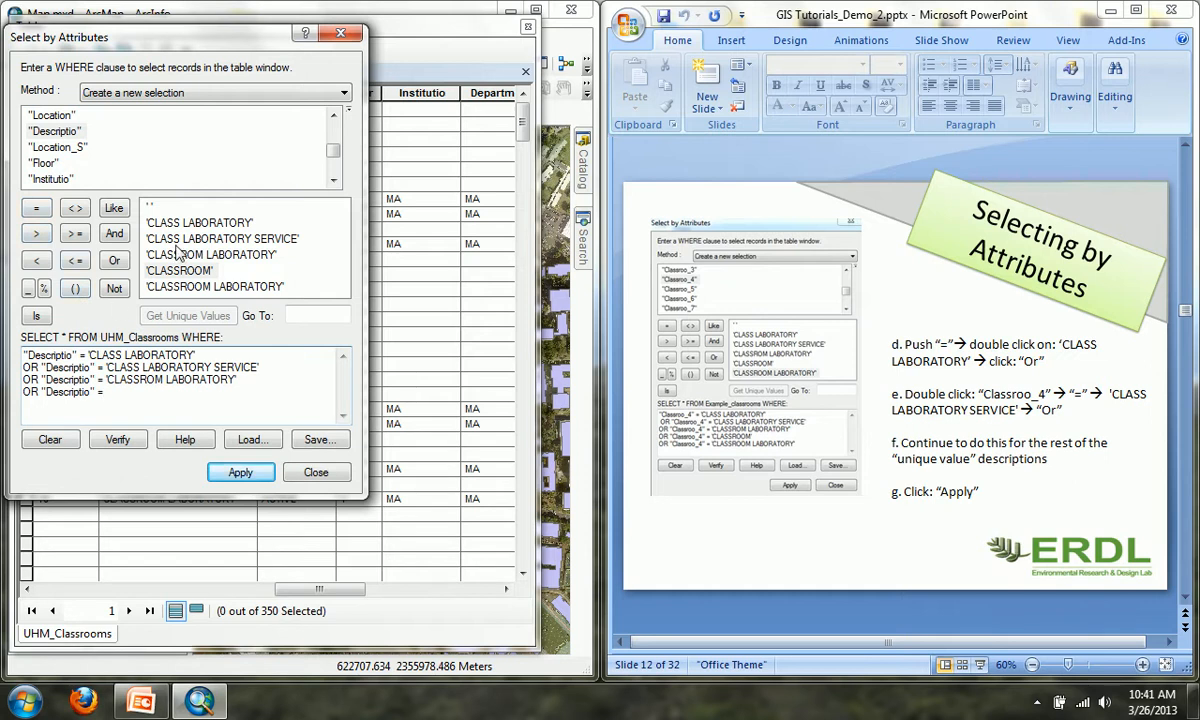
double_click(188, 279)
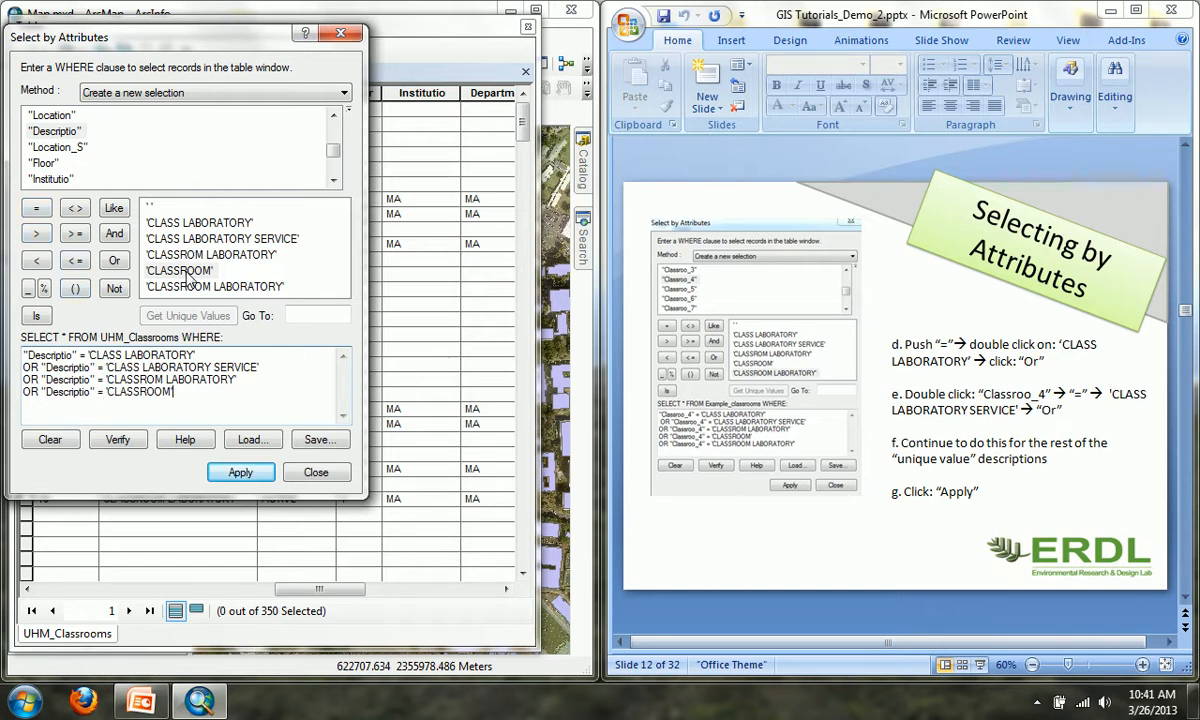
left_click(114, 261)
key("Return")
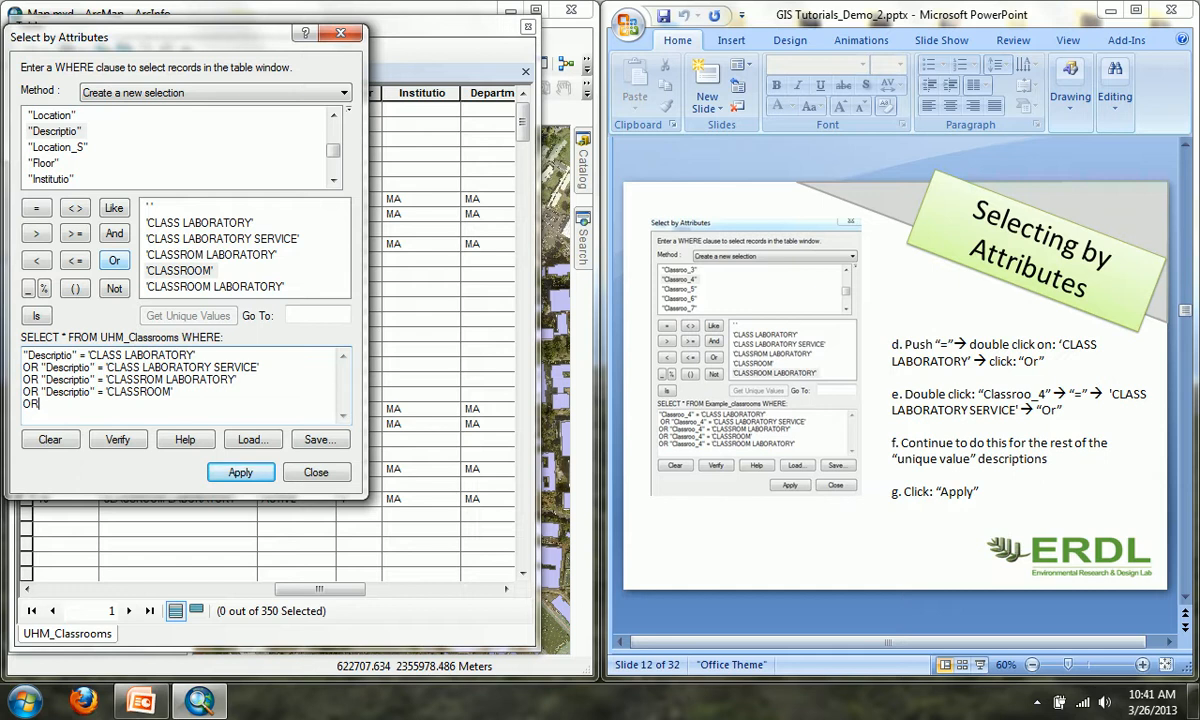
Step: Add the final condition "Descriptio" = 'CLASSROOM LABORATORY' to the query
double_click(54, 131)
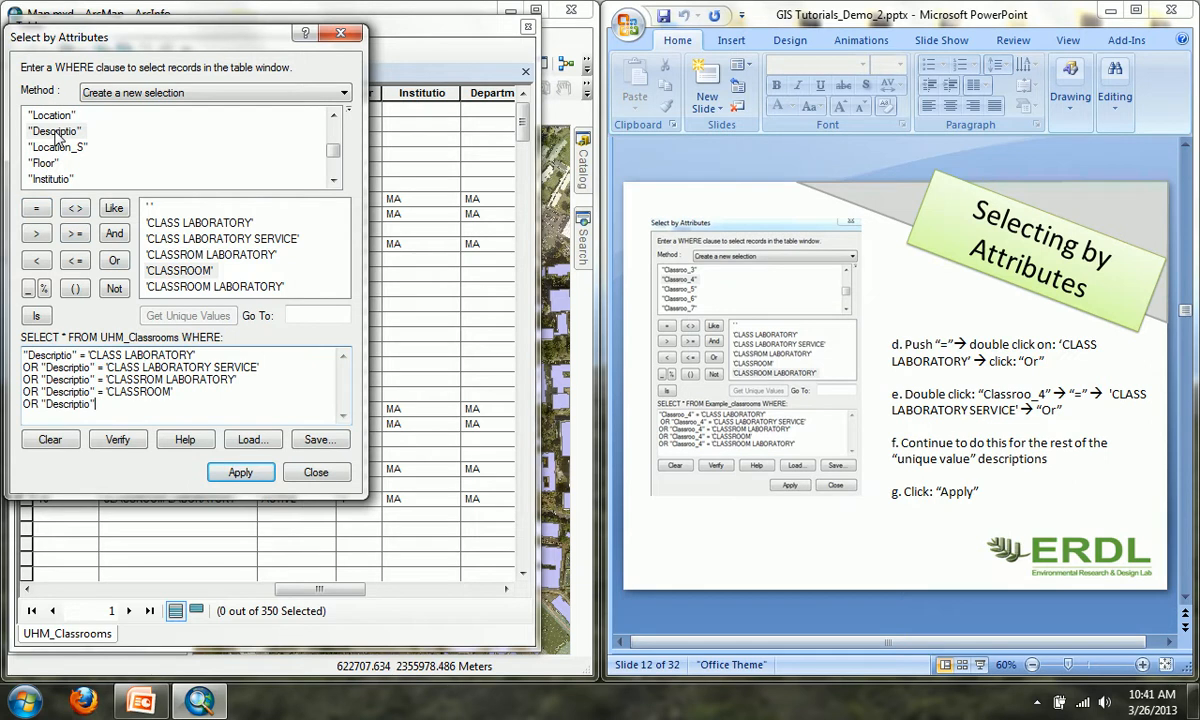
left_click(36, 209)
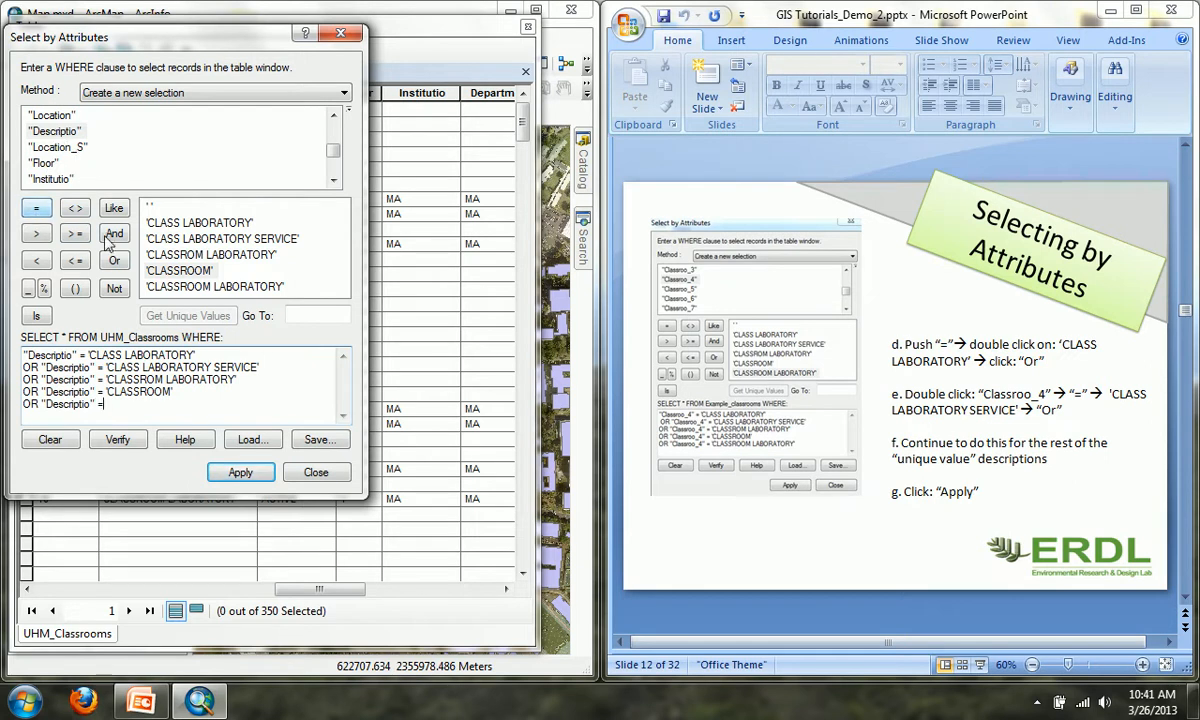
double_click(166, 287)
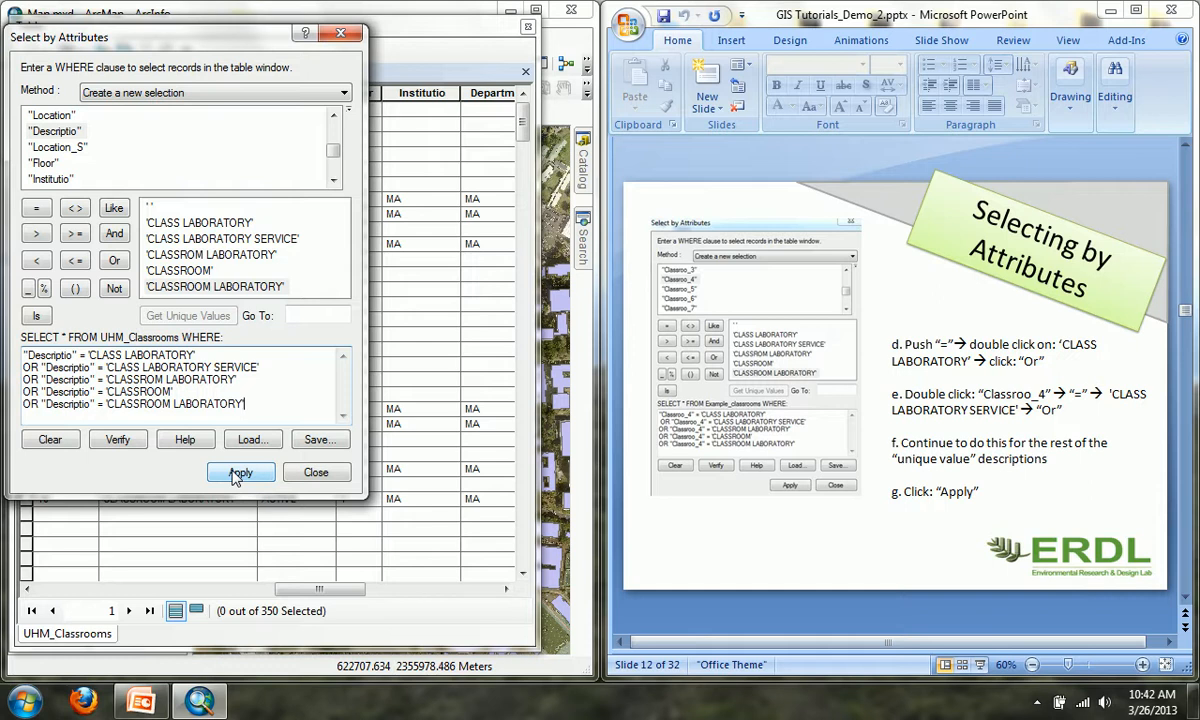
Step: Verify the query expression and apply it to select the matching UHM_Classrooms records
left_click(117, 441)
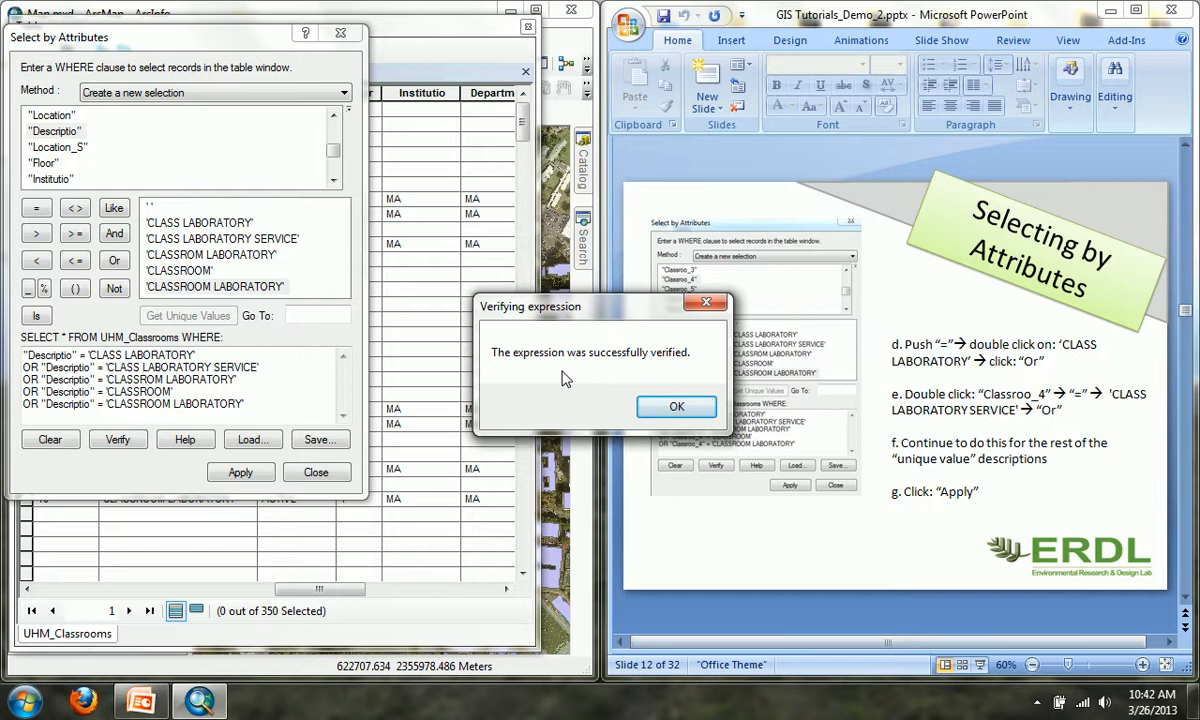
left_click(651, 410)
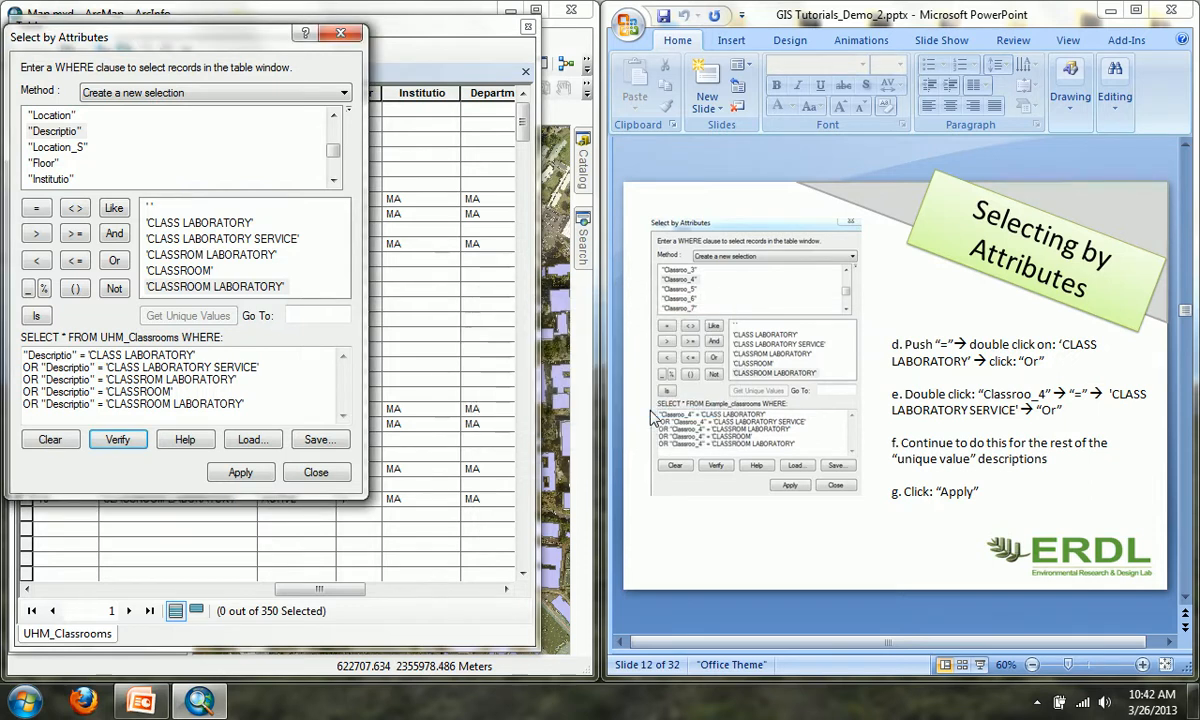
left_click(253, 472)
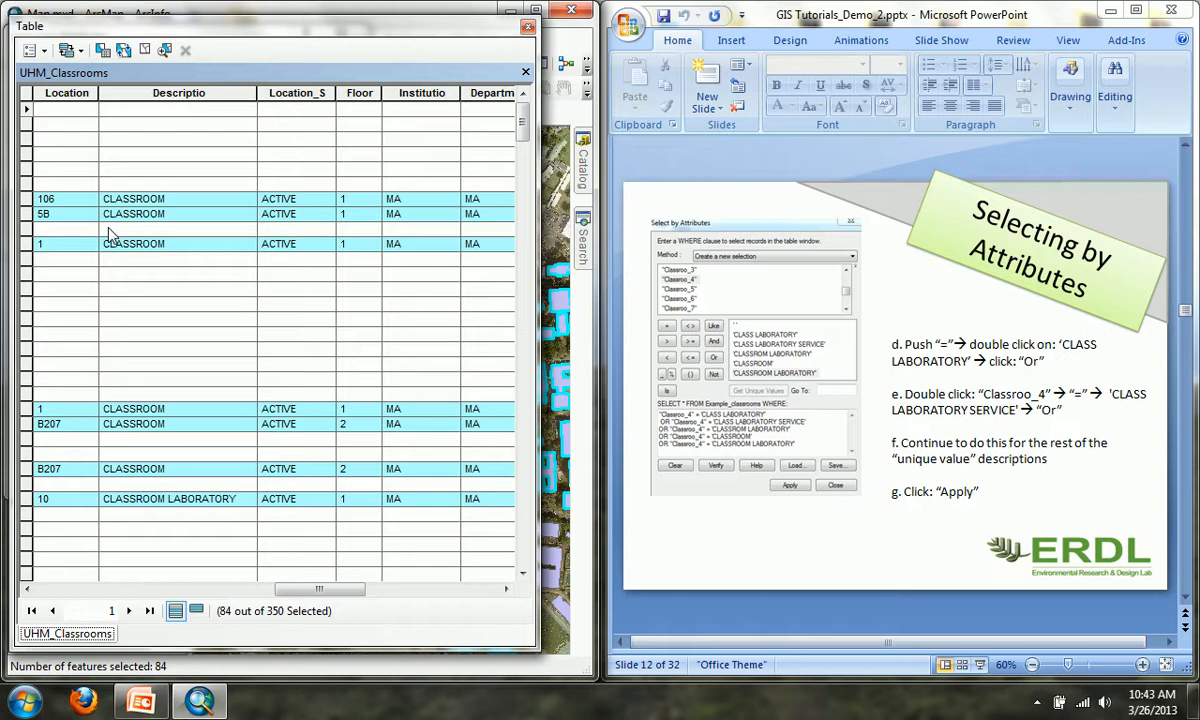
Step: Close the Select by Attributes dialog and the UHM_Classrooms table, leaving the map uncovered
left_click_drag(101, 29, 674, 35)
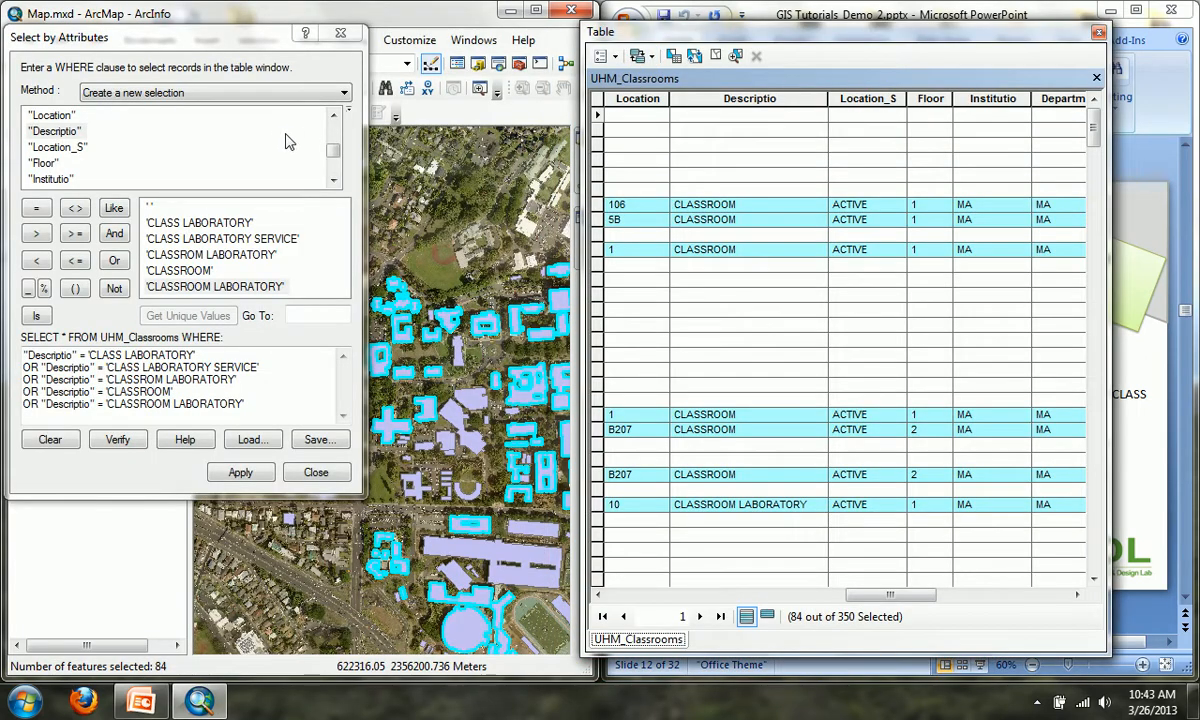
left_click(341, 36)
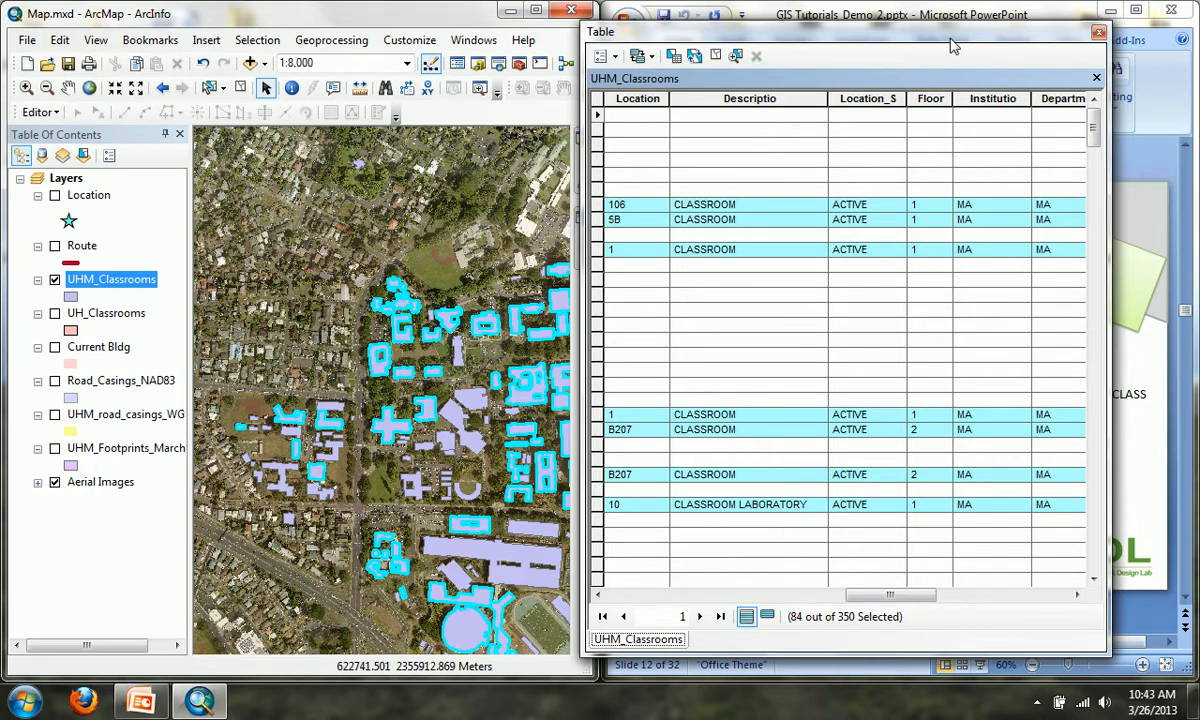
left_click(1098, 36)
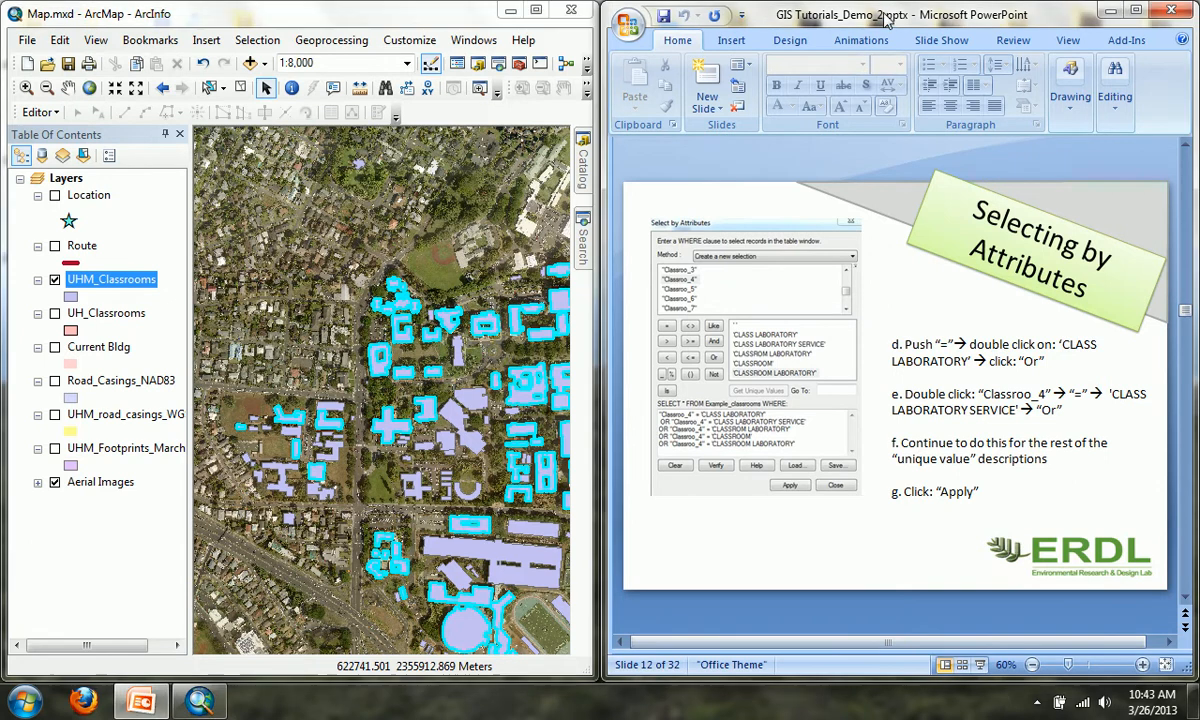
Step: Advance the PowerPoint presentation to slide 14 and clear all selected features in ArcMap
key("Page_Down")
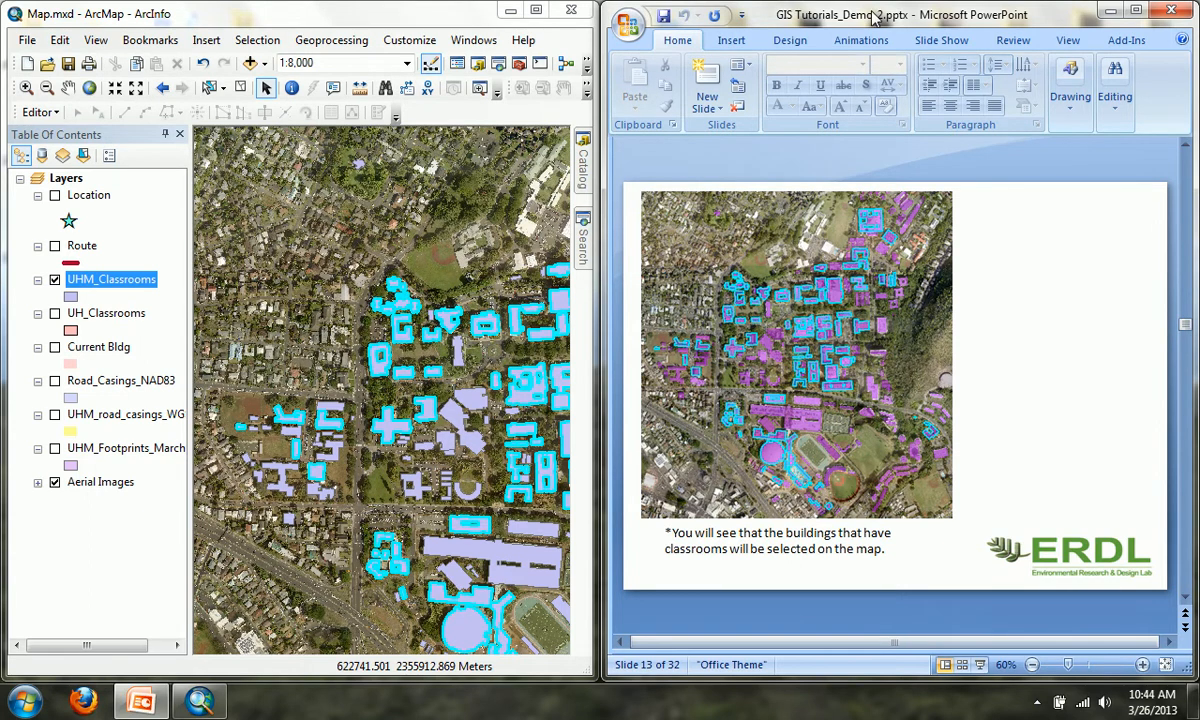
key("Page_Down")
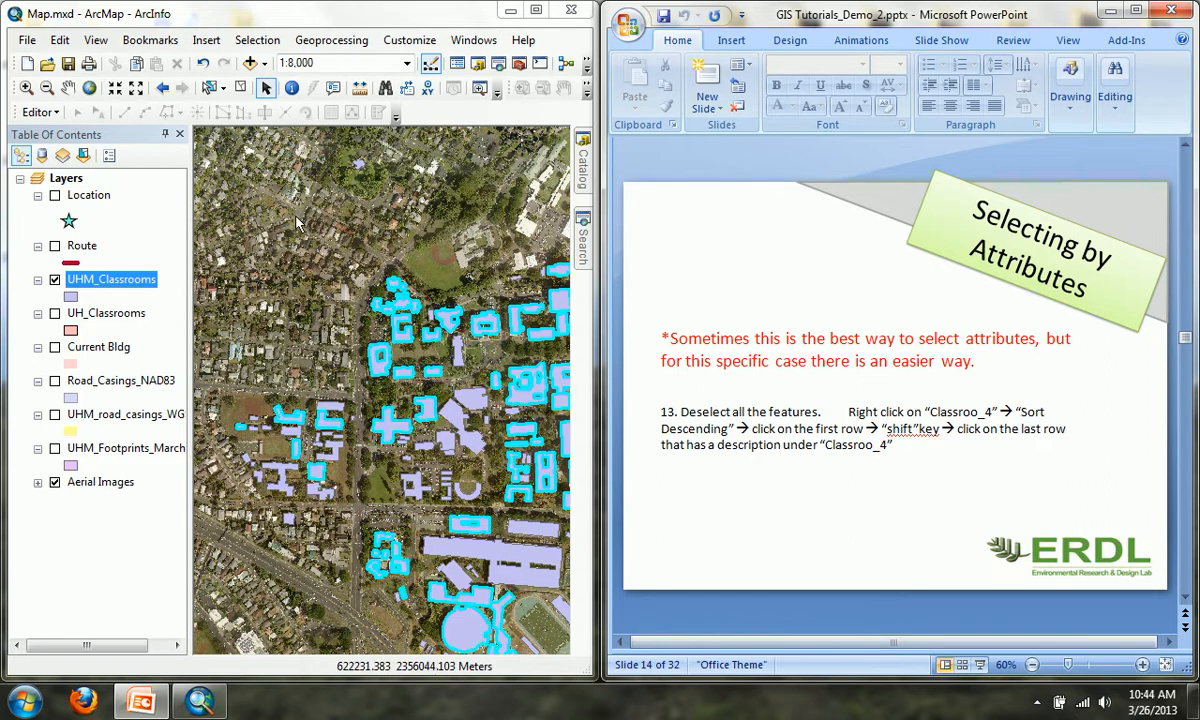
left_click(241, 89)
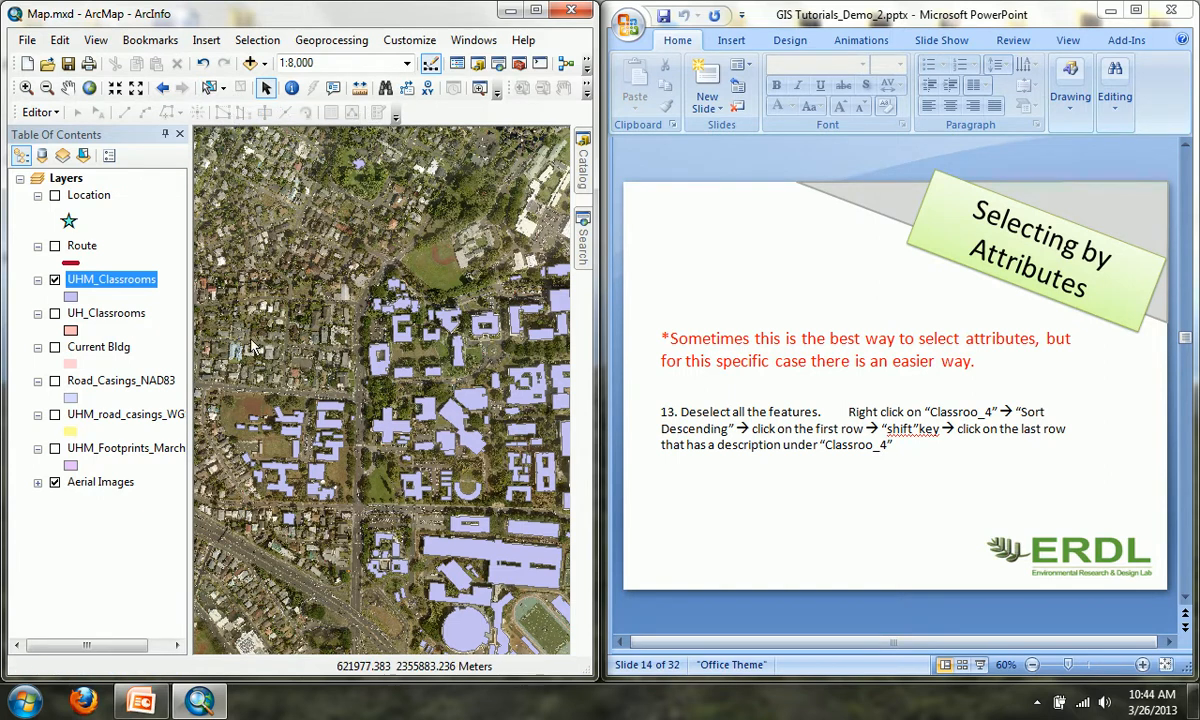
Step: Reopen the UHM_Classrooms attribute table and widen its window to show the Descriptio field
right_click(152, 286)
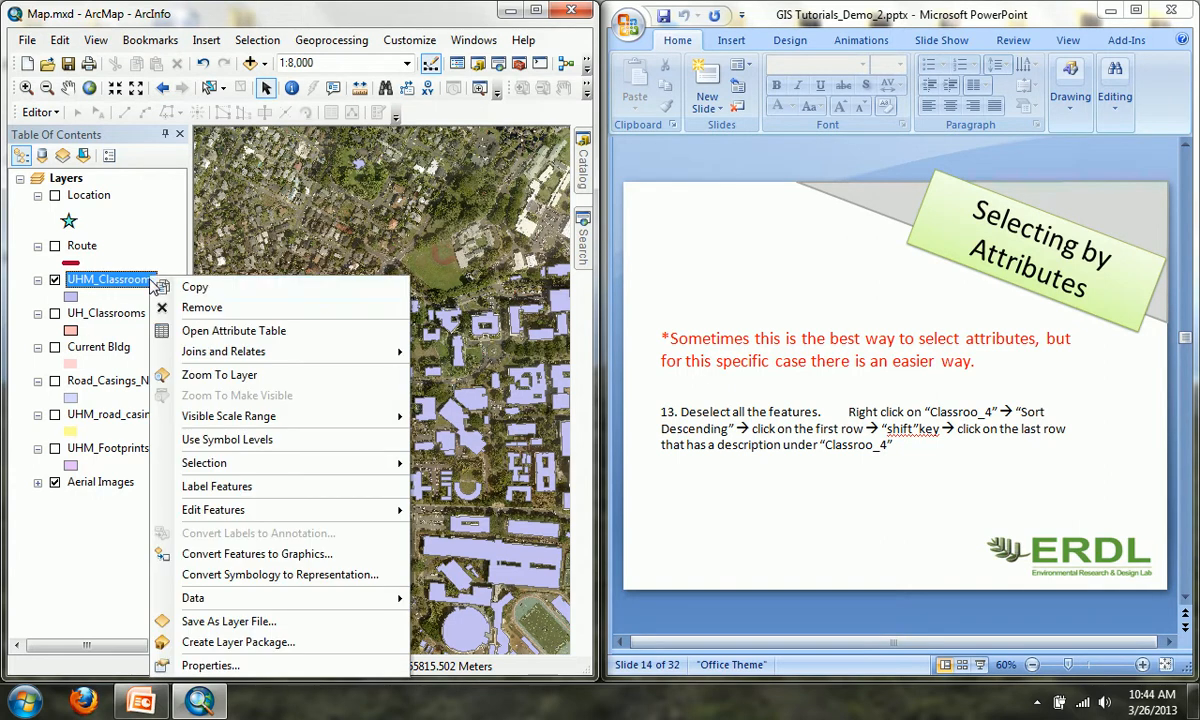
left_click(232, 331)
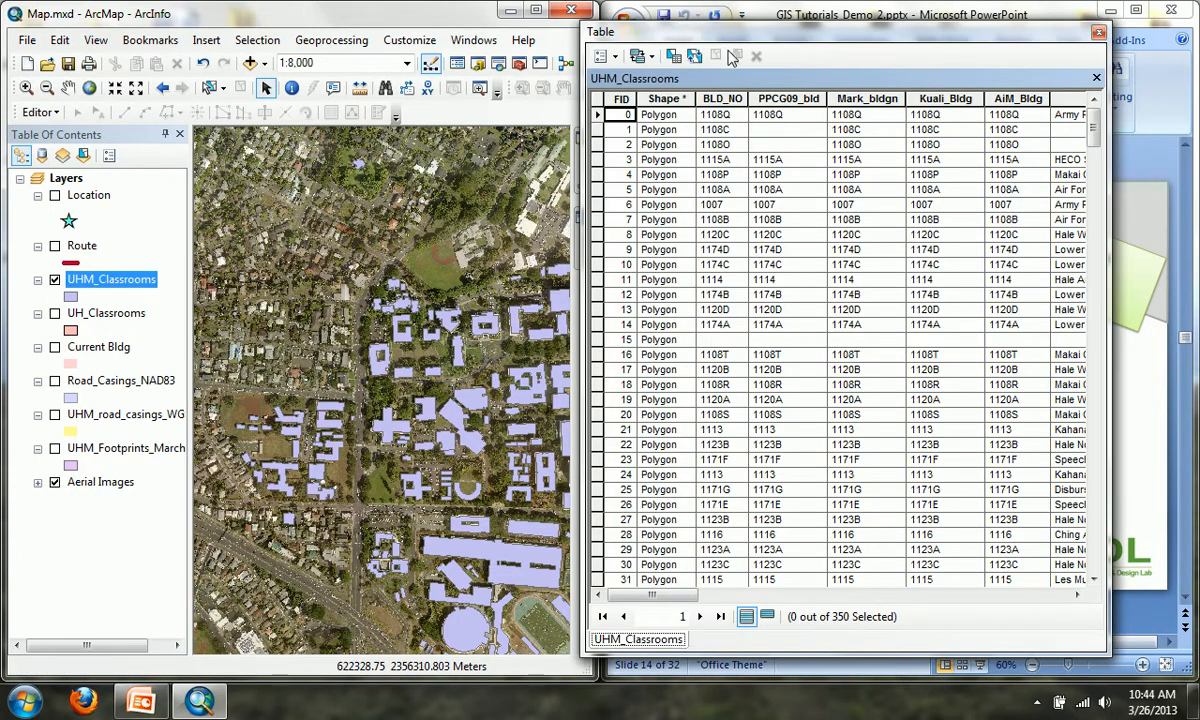
left_click_drag(592, 157, 16, 137)
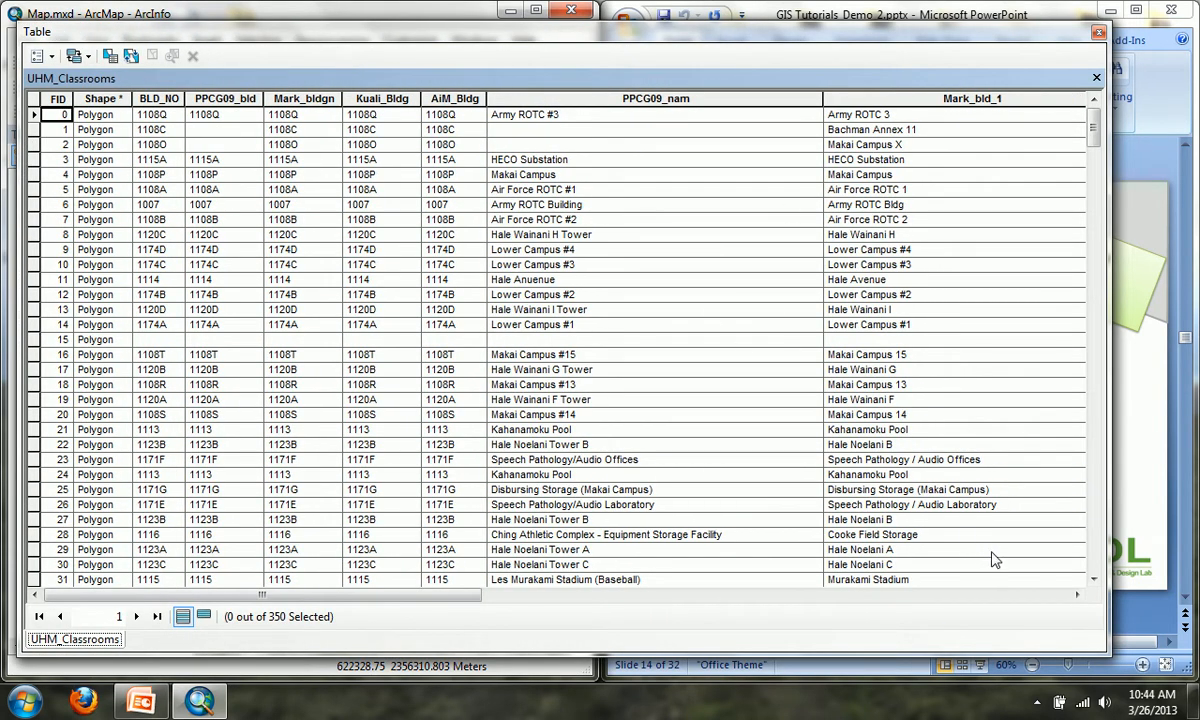
left_click(1076, 595)
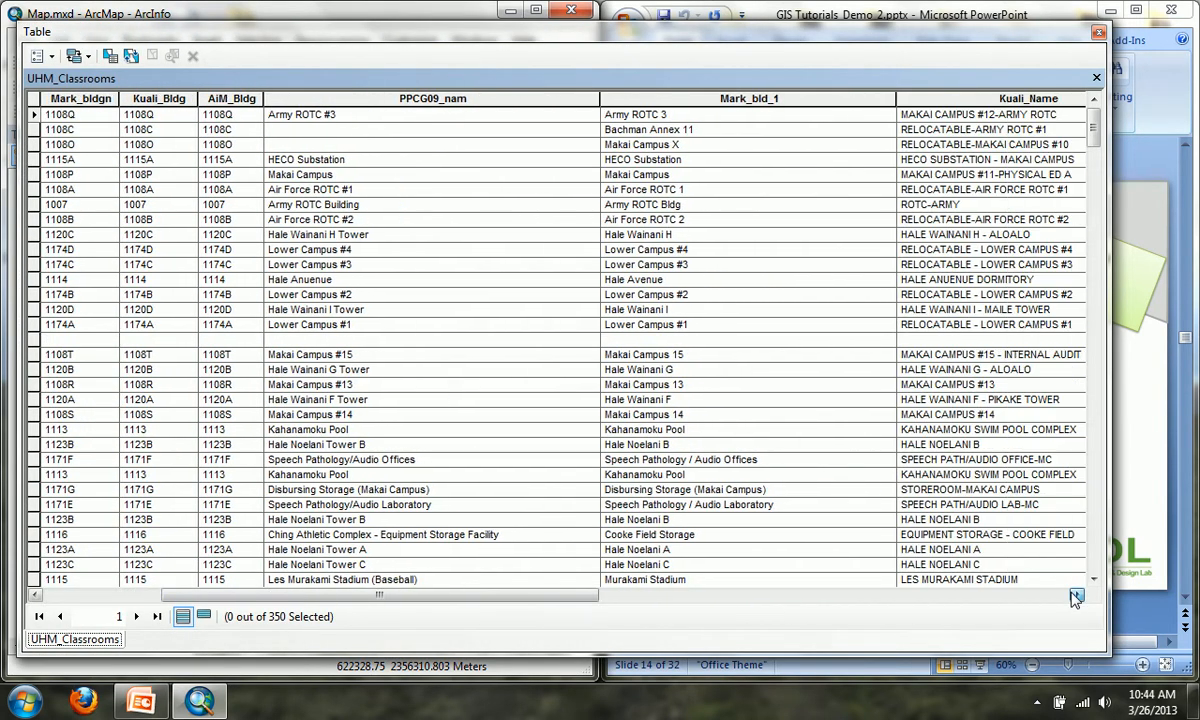
left_click_drag(1076, 596, 1076, 596)
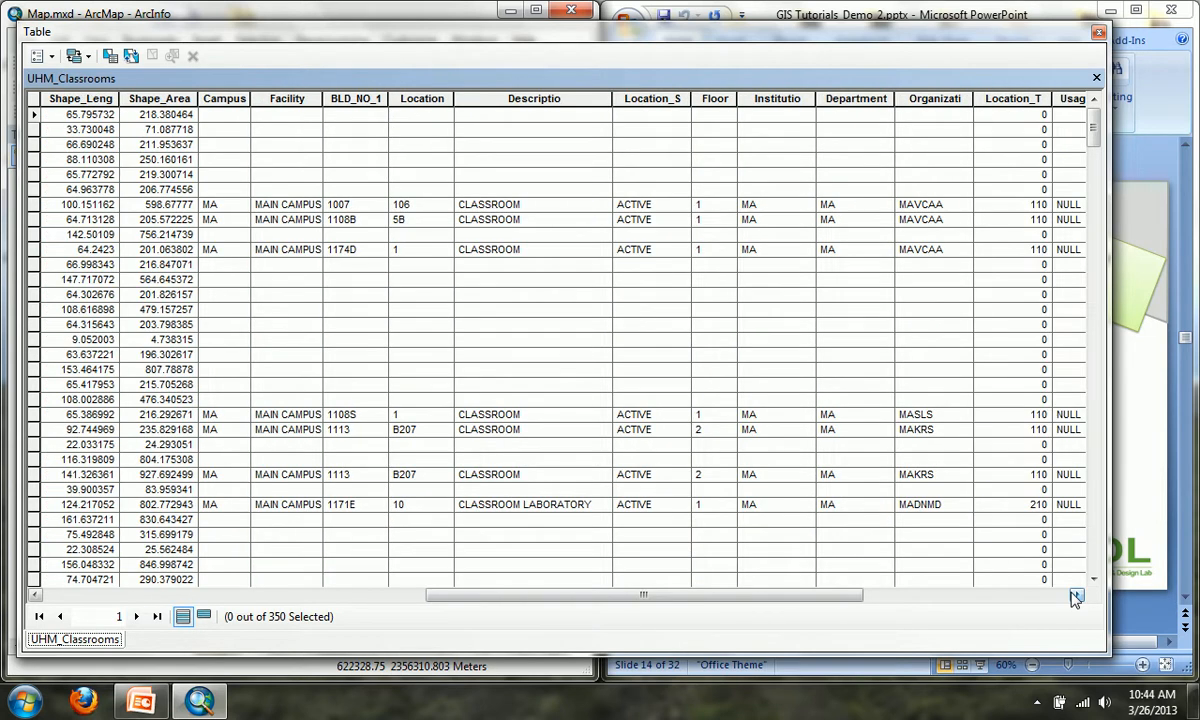
Step: Sort the UHM_Classrooms table by the Descriptio field in descending order
right_click(504, 92)
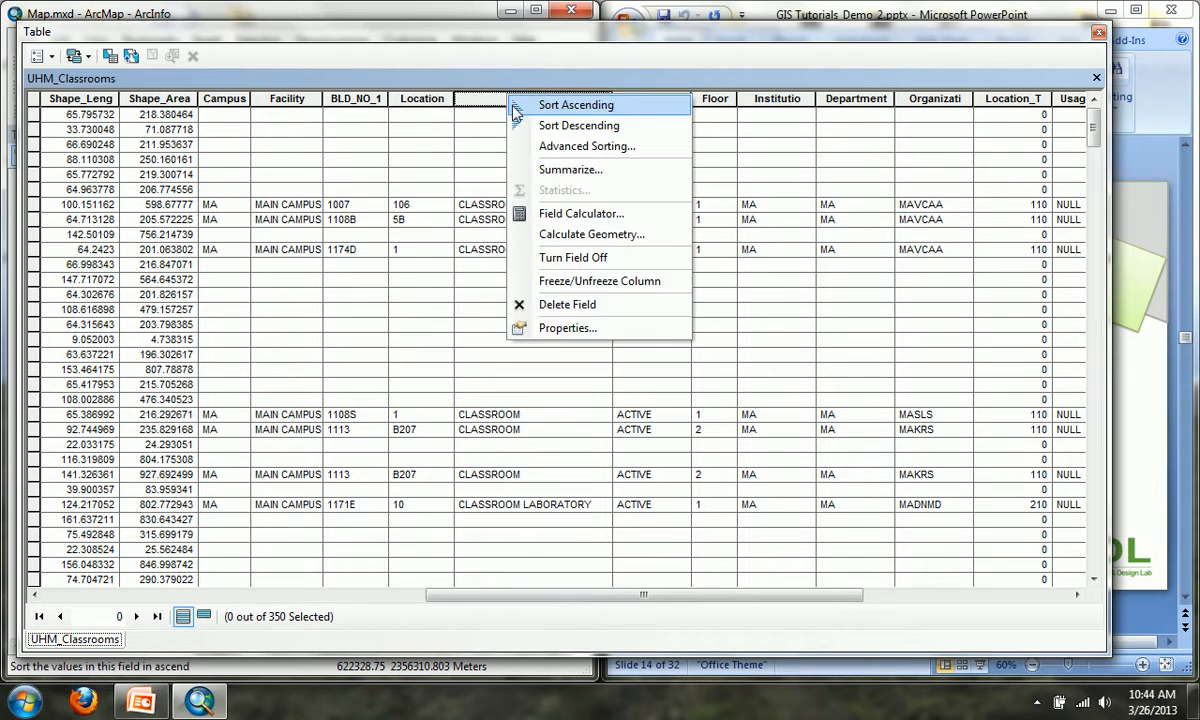
left_click(514, 108)
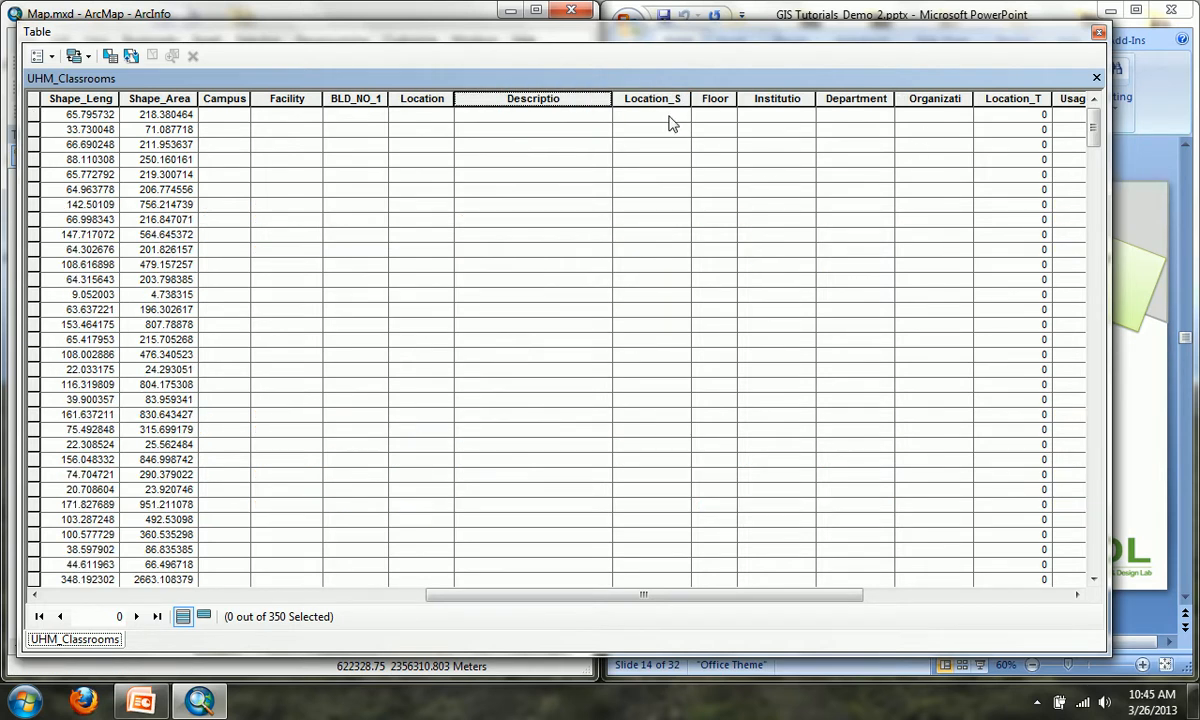
right_click(550, 93)
left_click(625, 135)
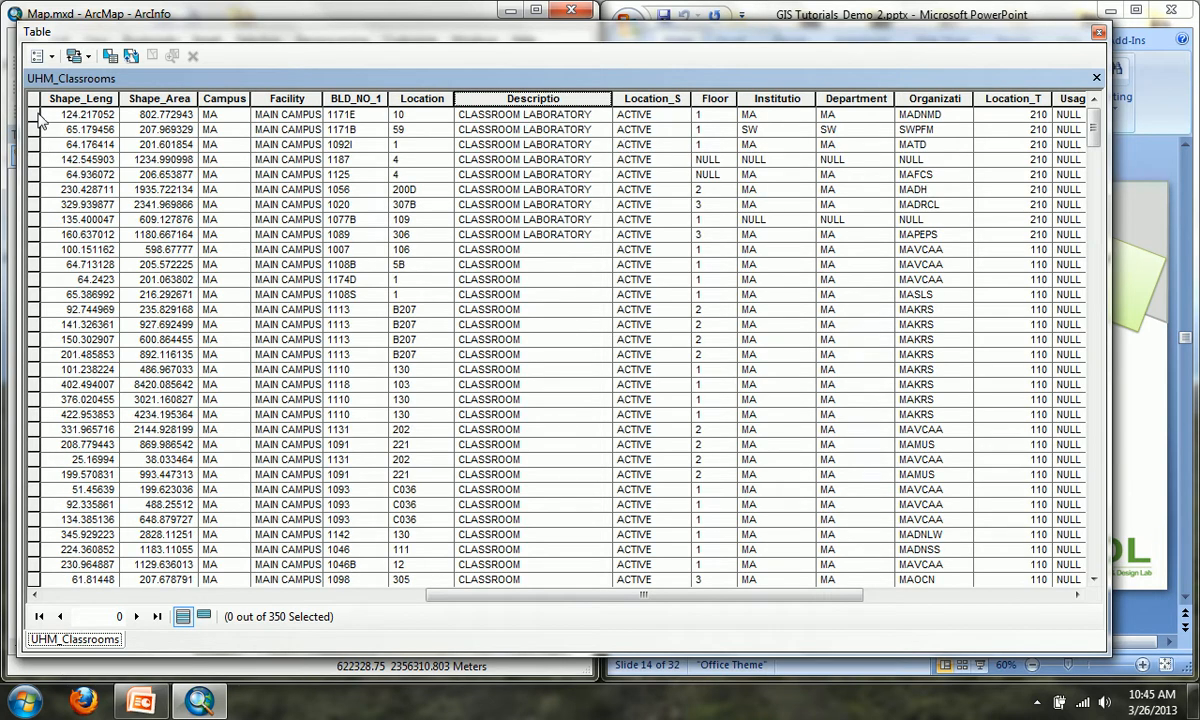
Step: Select every row that has a Descriptio value as one continuous range, and move the table down to uncover the map
scroll(378, 250, "down", 5)
scroll(378, 250, "down", 20)
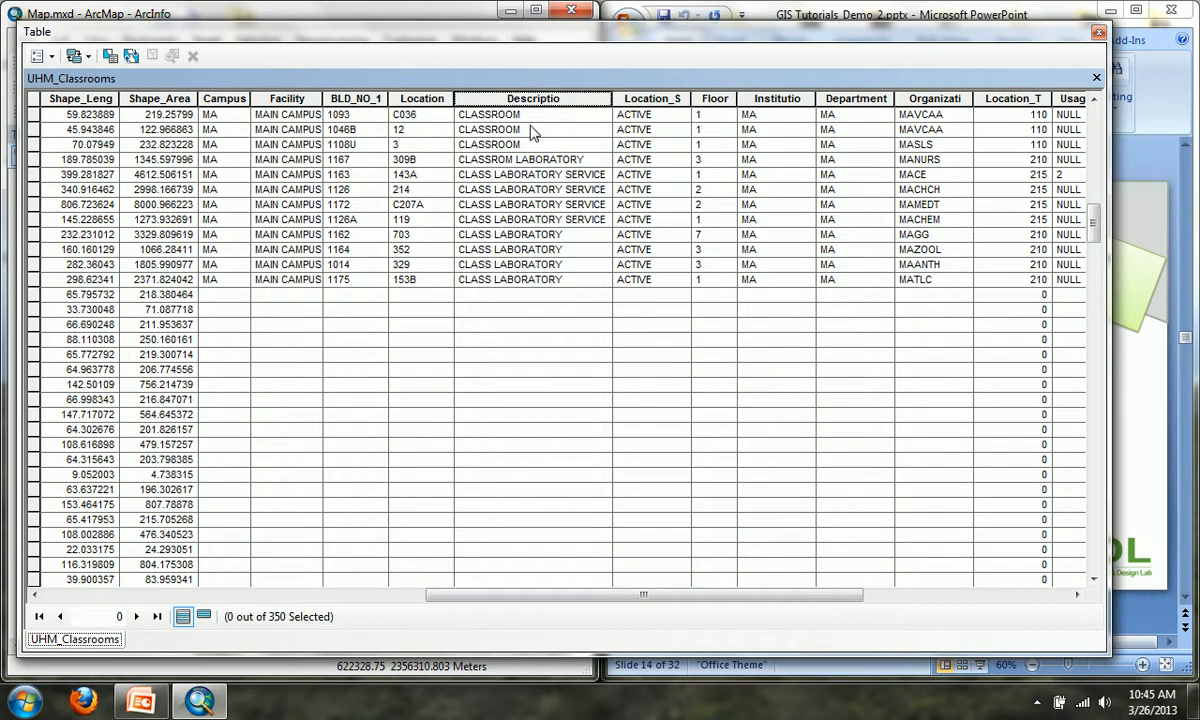
left_click(33, 280)
scroll(180, 282, "up", 7)
scroll(179, 281, "up", 15)
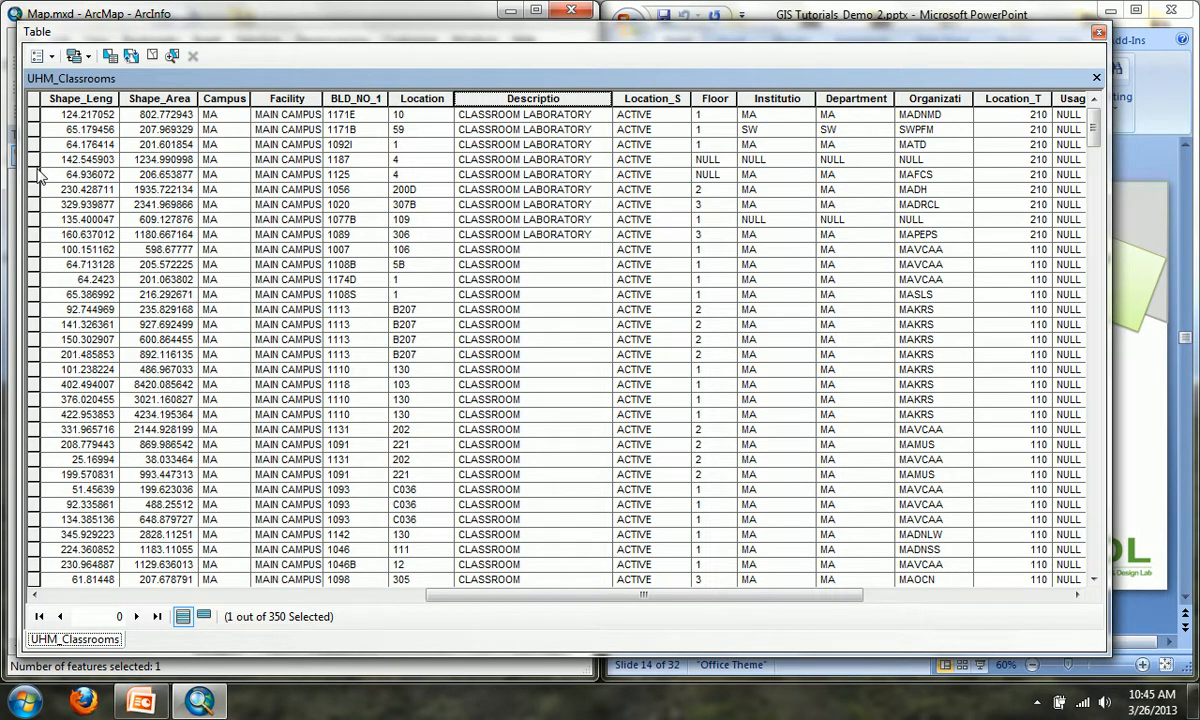
left_click(33, 114, "shift")
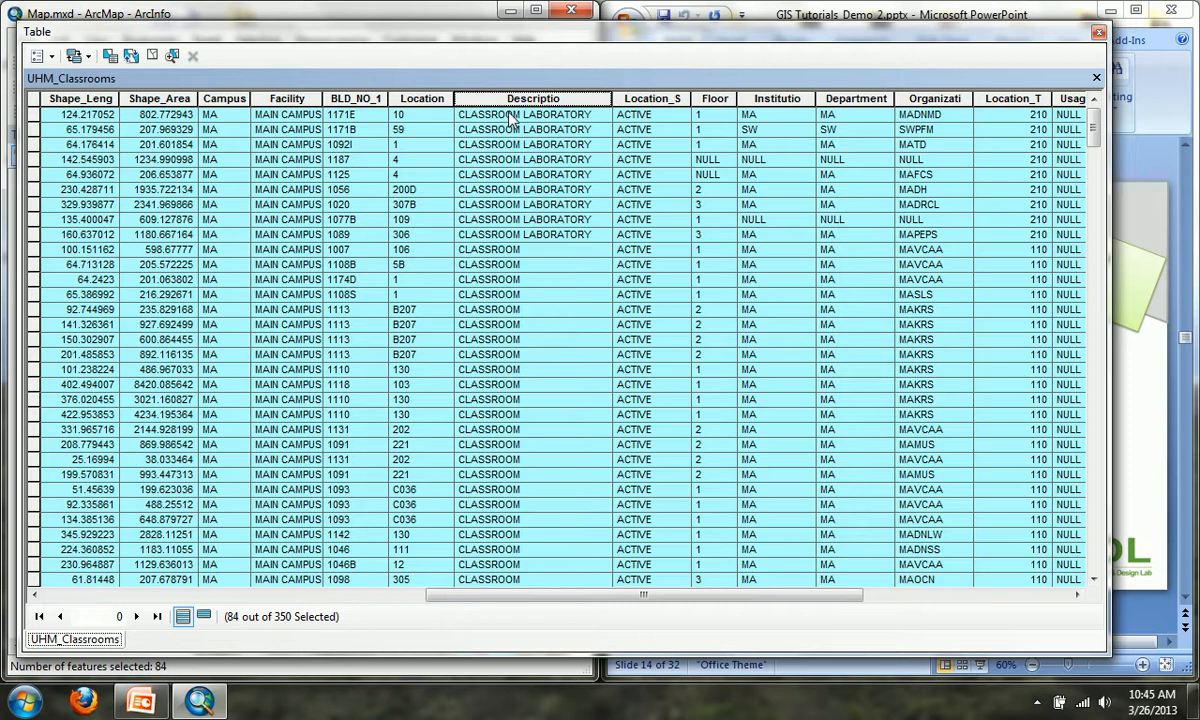
left_click_drag(527, 45, 538, 470)
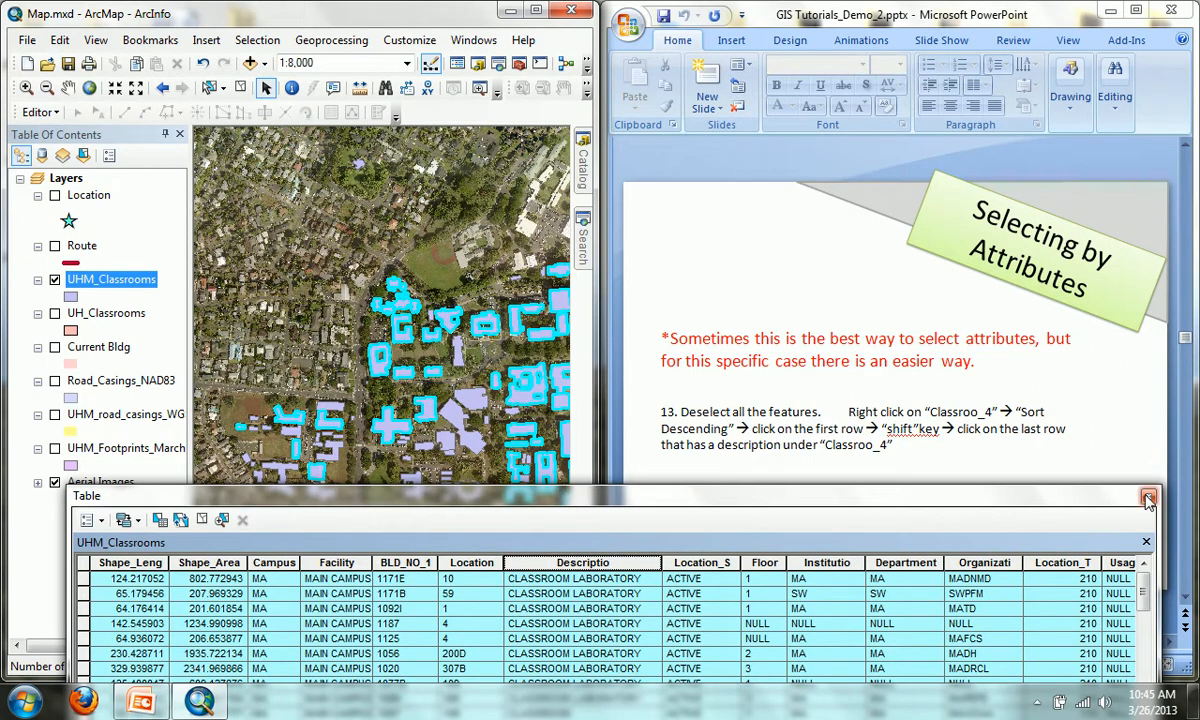
Step: Close the UHM_Classrooms attribute table and advance the PowerPoint presentation to slide 15
left_click(1077, 472)
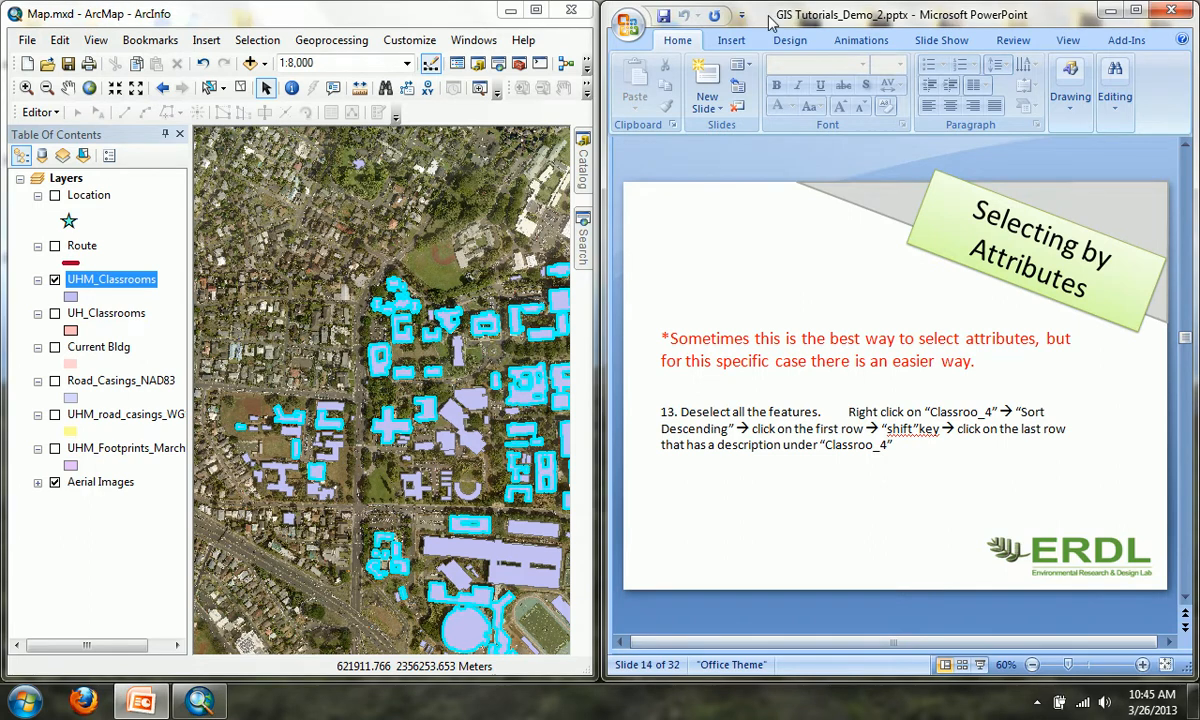
key("Page_Down")
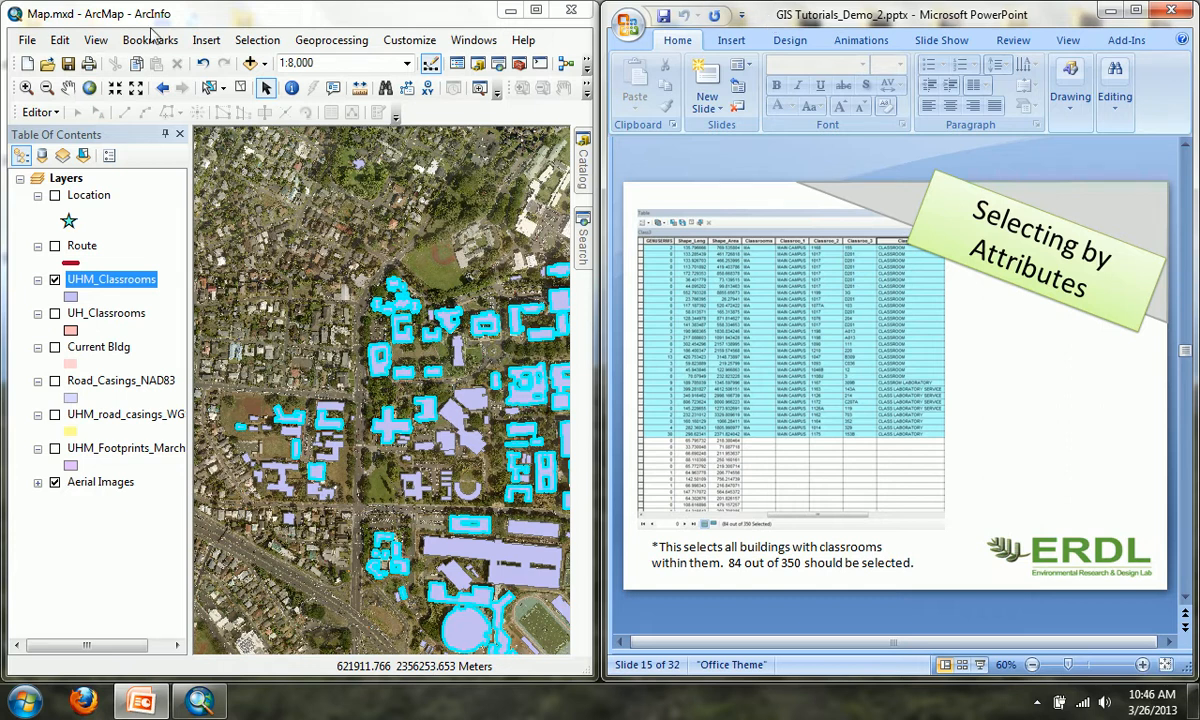
Step: Open the data export settings for the selected UHM_Classrooms features in ArcMap, and advance the PowerPoint presentation to slide 16
right_click(127, 287)
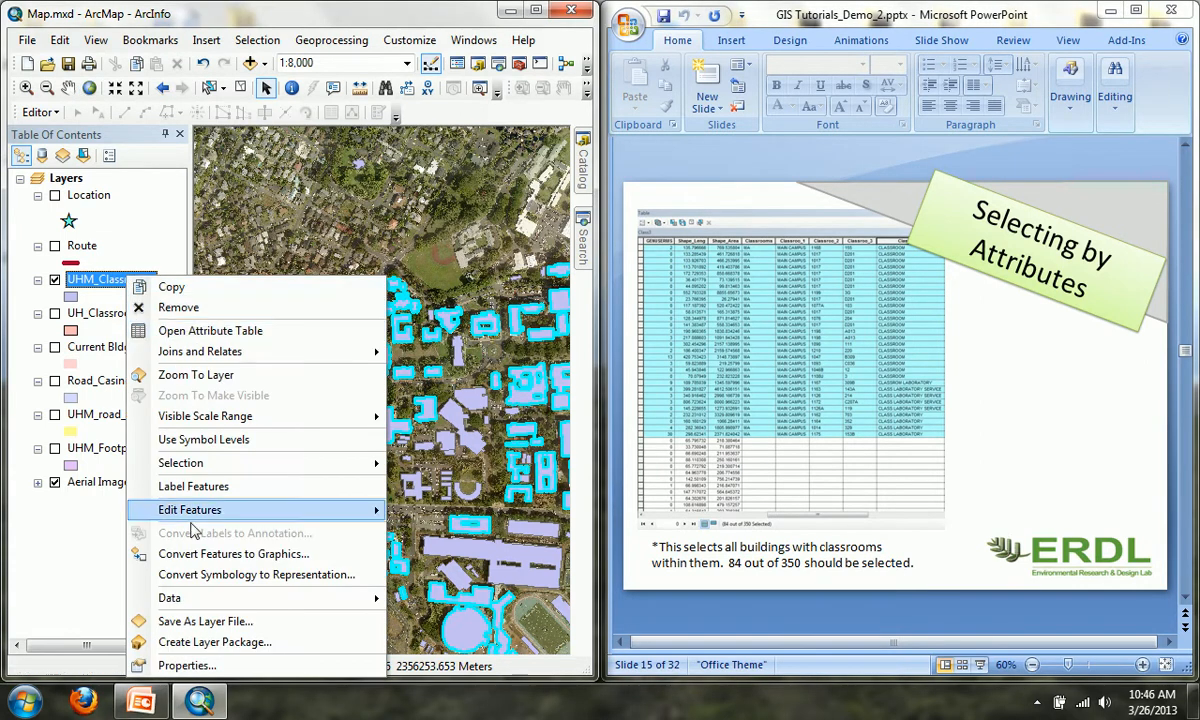
mouse_move(219, 600)
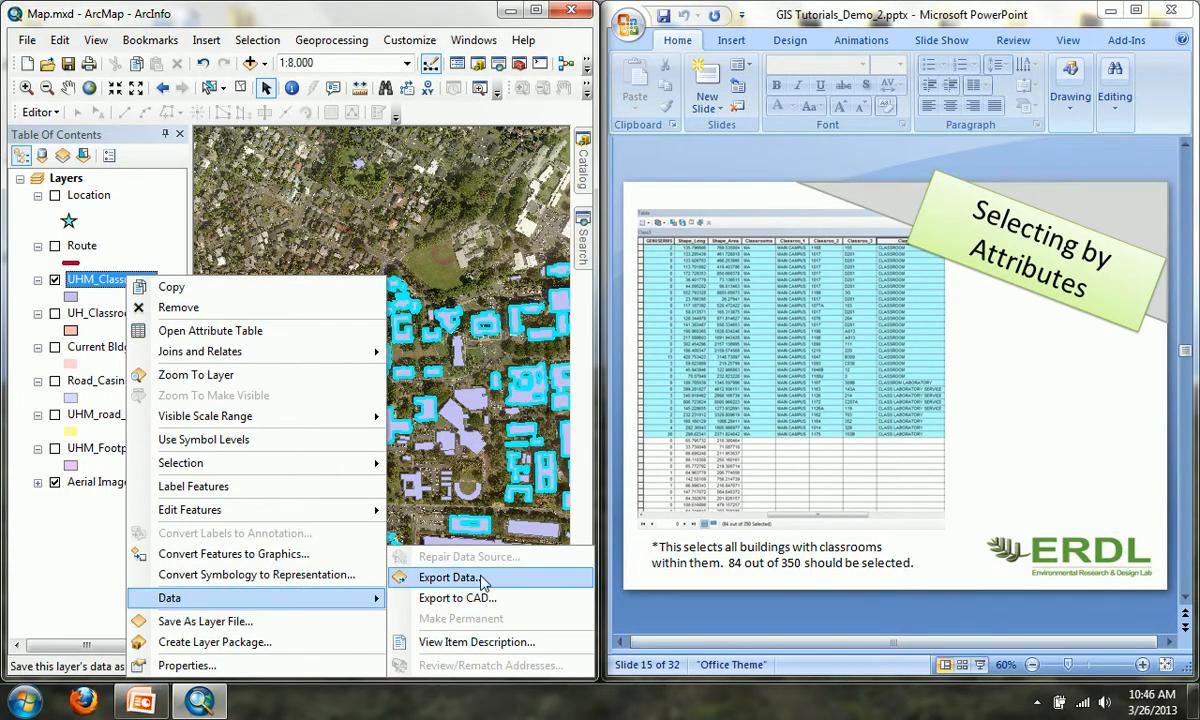
left_click(451, 577)
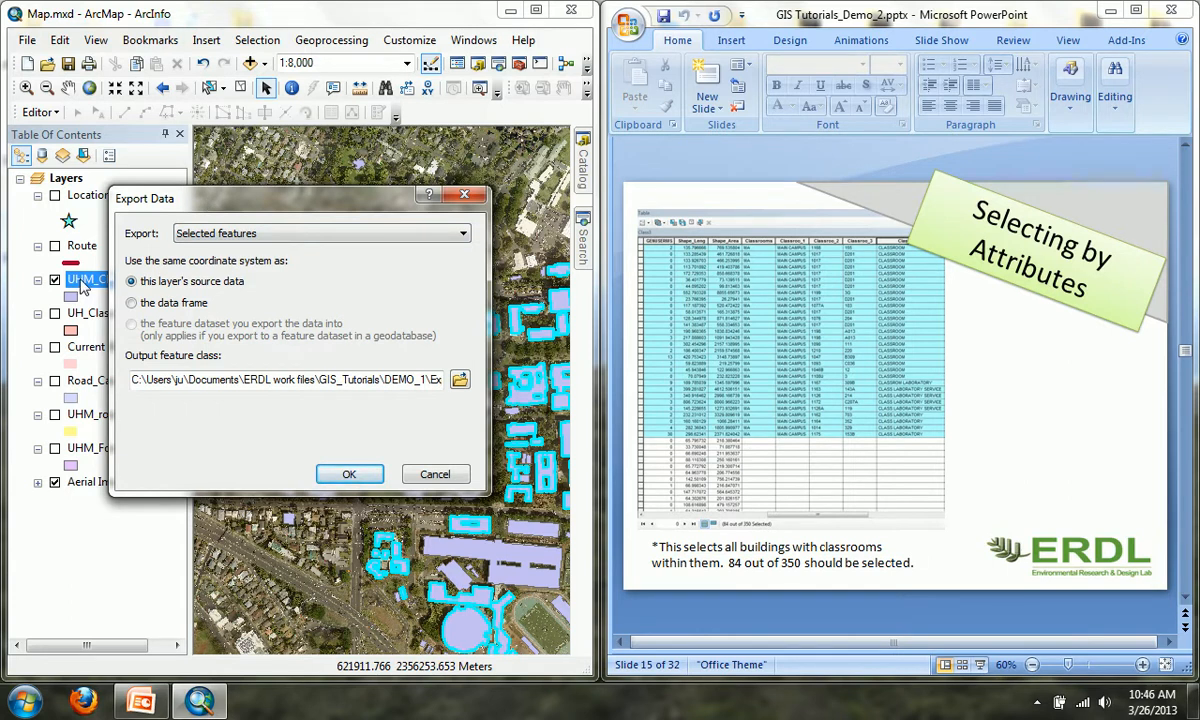
left_click(820, 21)
key("Page_Down")
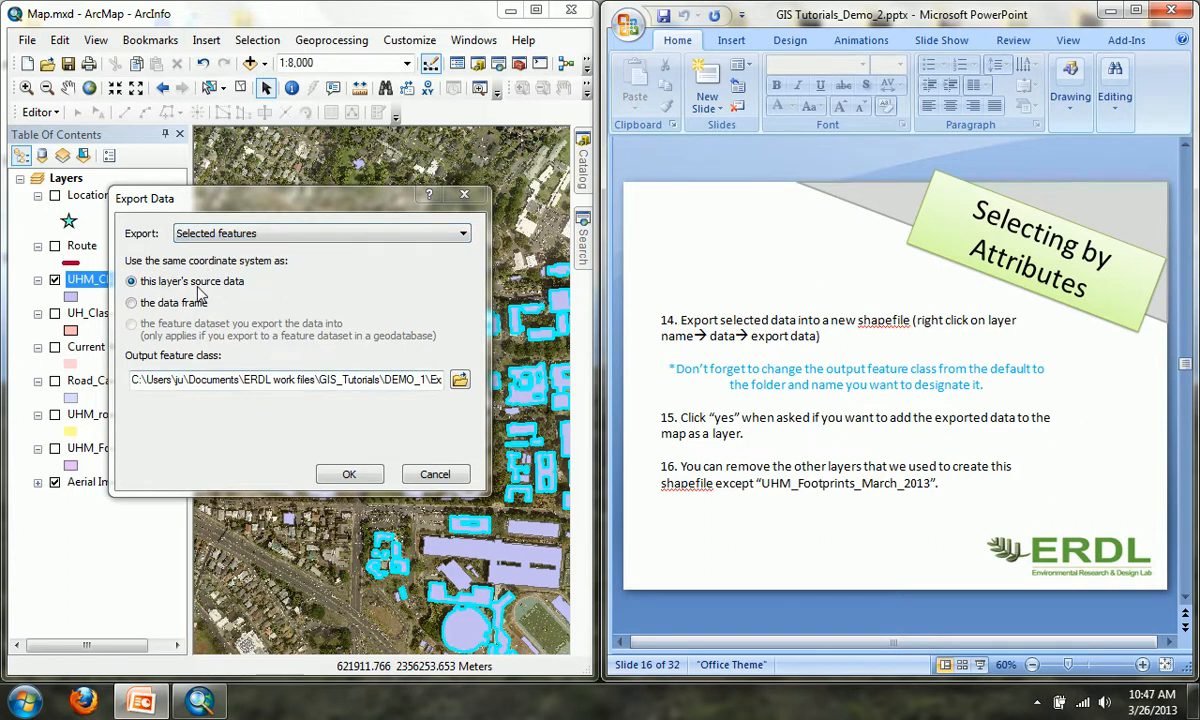
Step: Export the selected features to the DEMO_1 folder as the shapefile Classrooms.shp and add it to the map as a layer
left_click(459, 381)
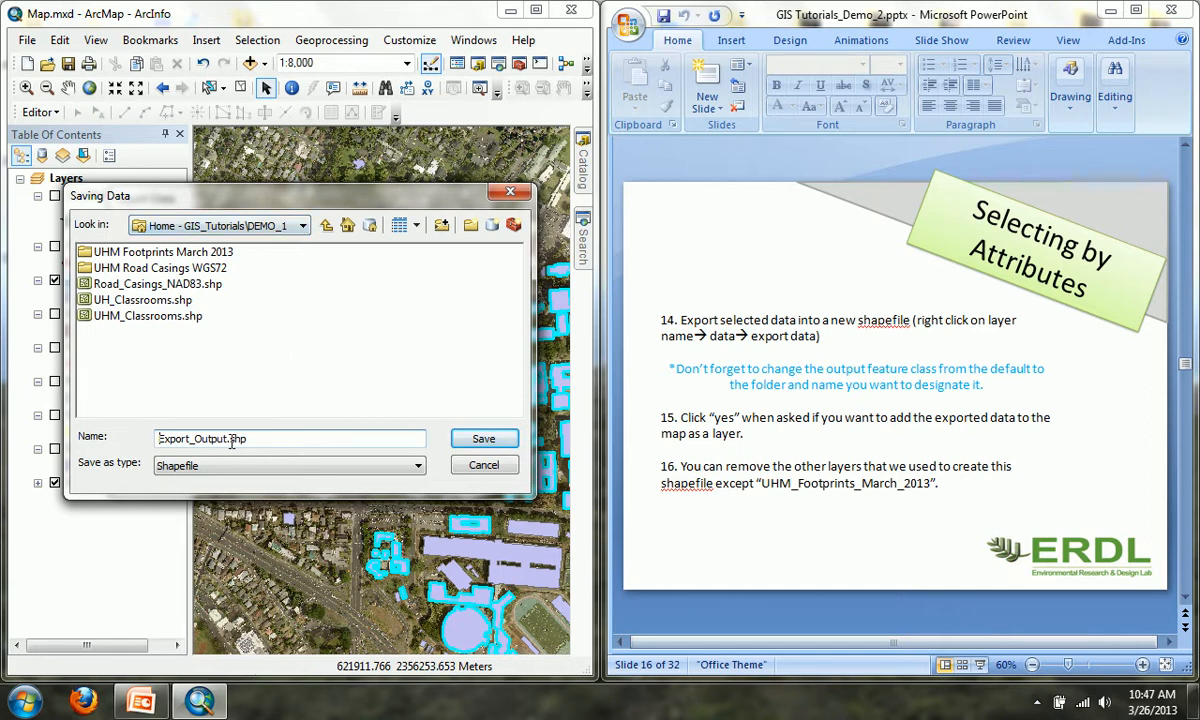
left_click_drag(228, 438, 116, 441)
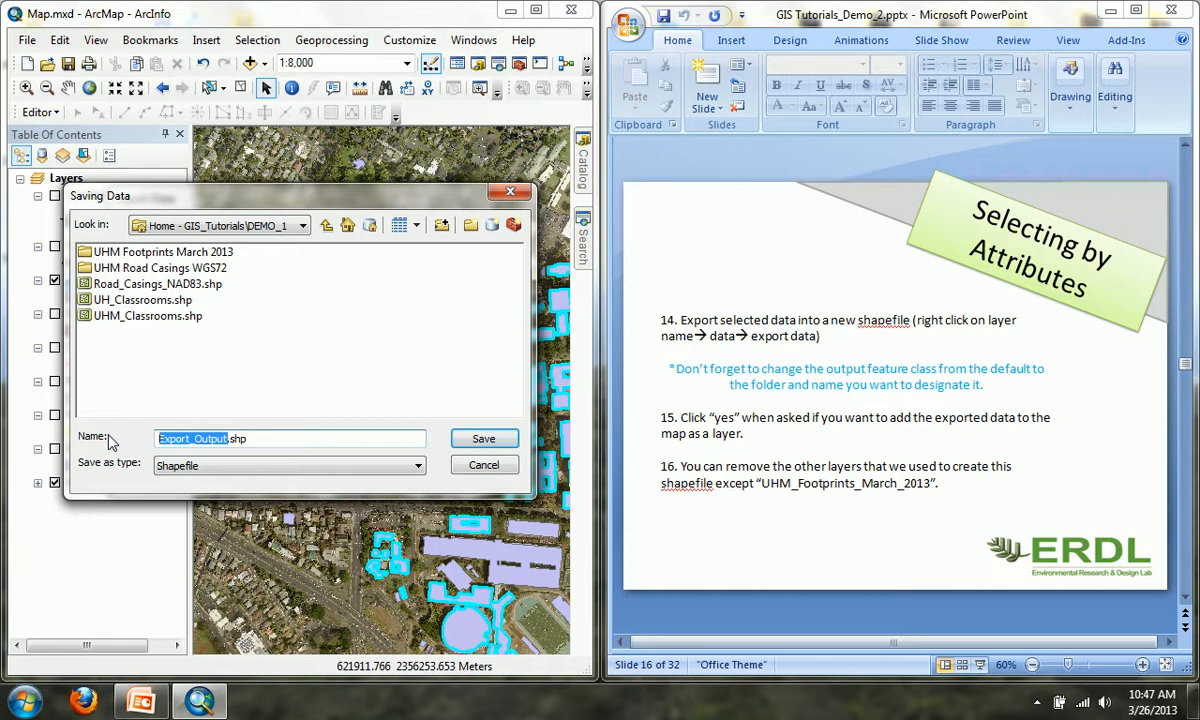
type("Class")
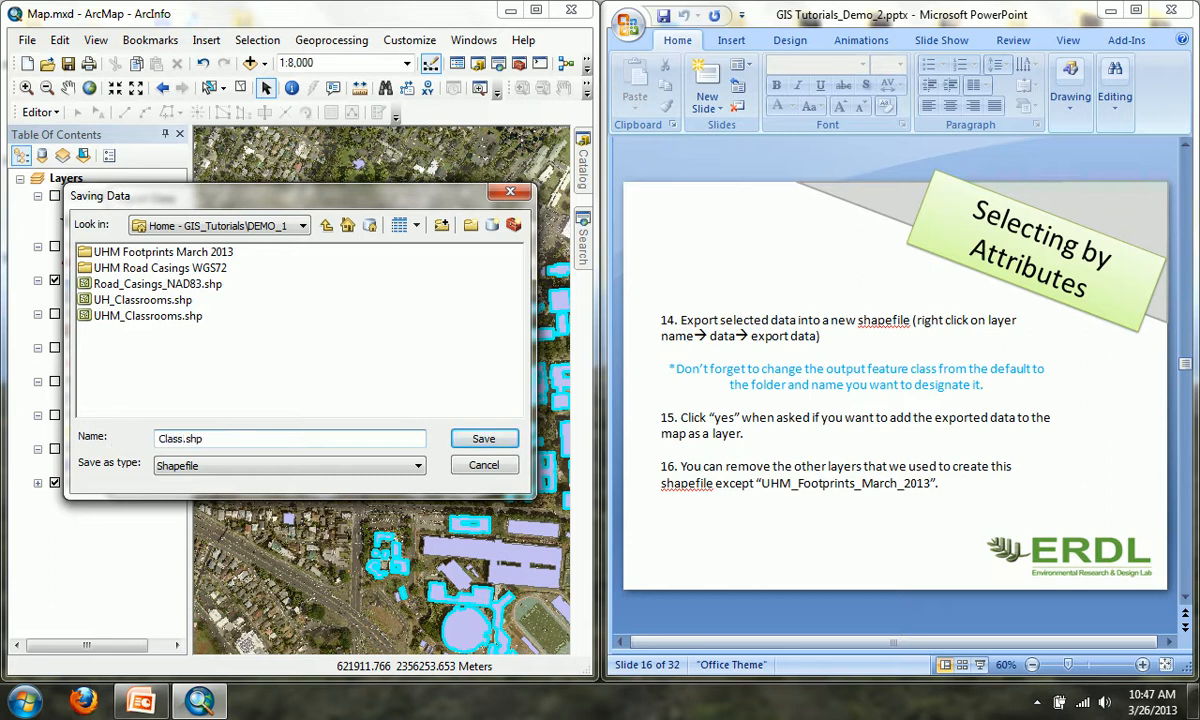
type("rooms")
left_click(488, 439)
left_click(349, 474)
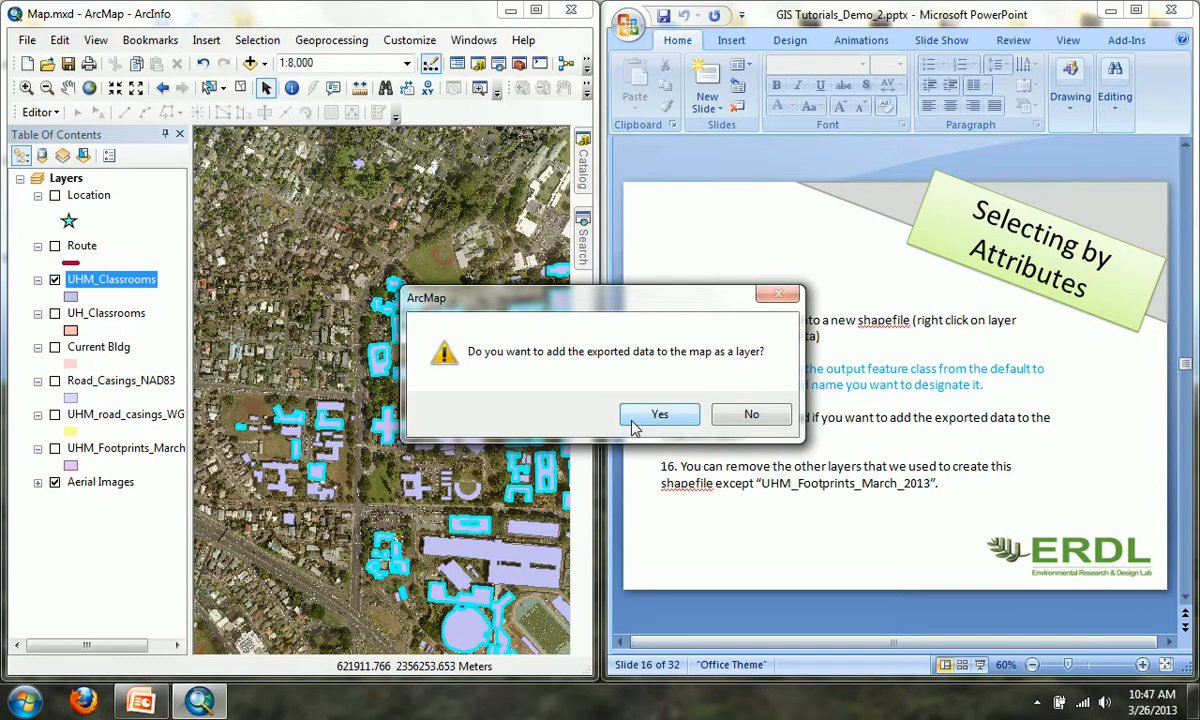
left_click(658, 415)
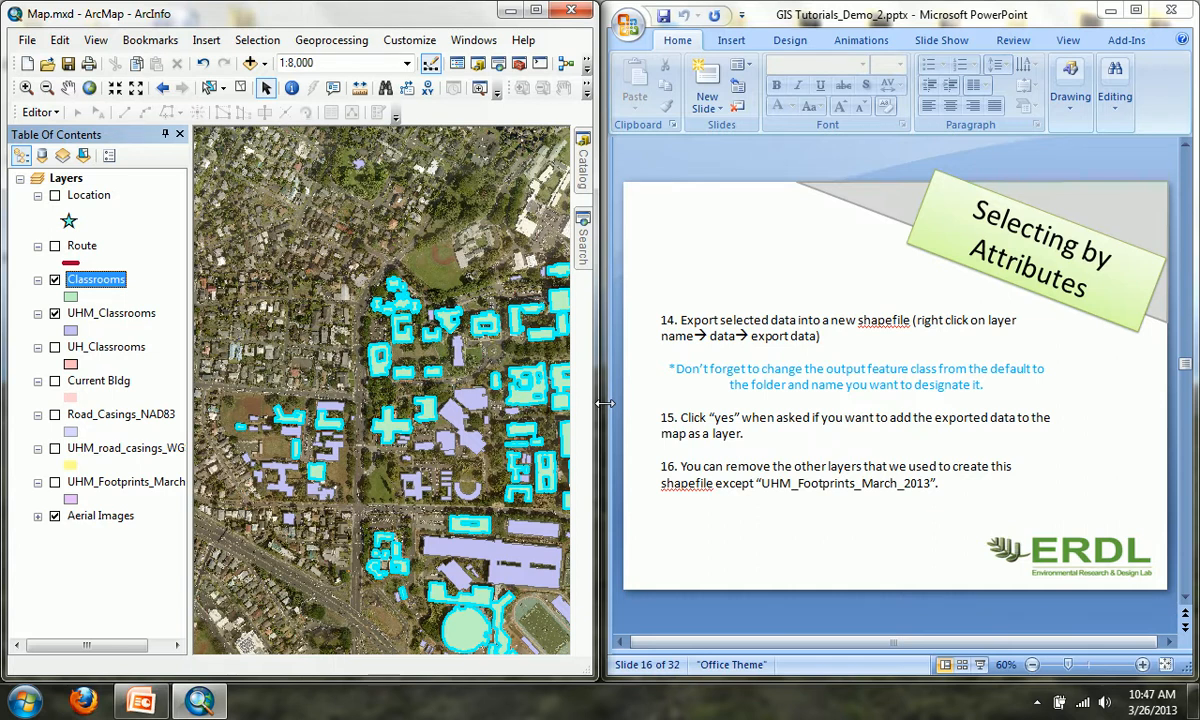
Step: Change the Classrooms layer's symbol to the yellow Sun fill style
left_click(70, 297)
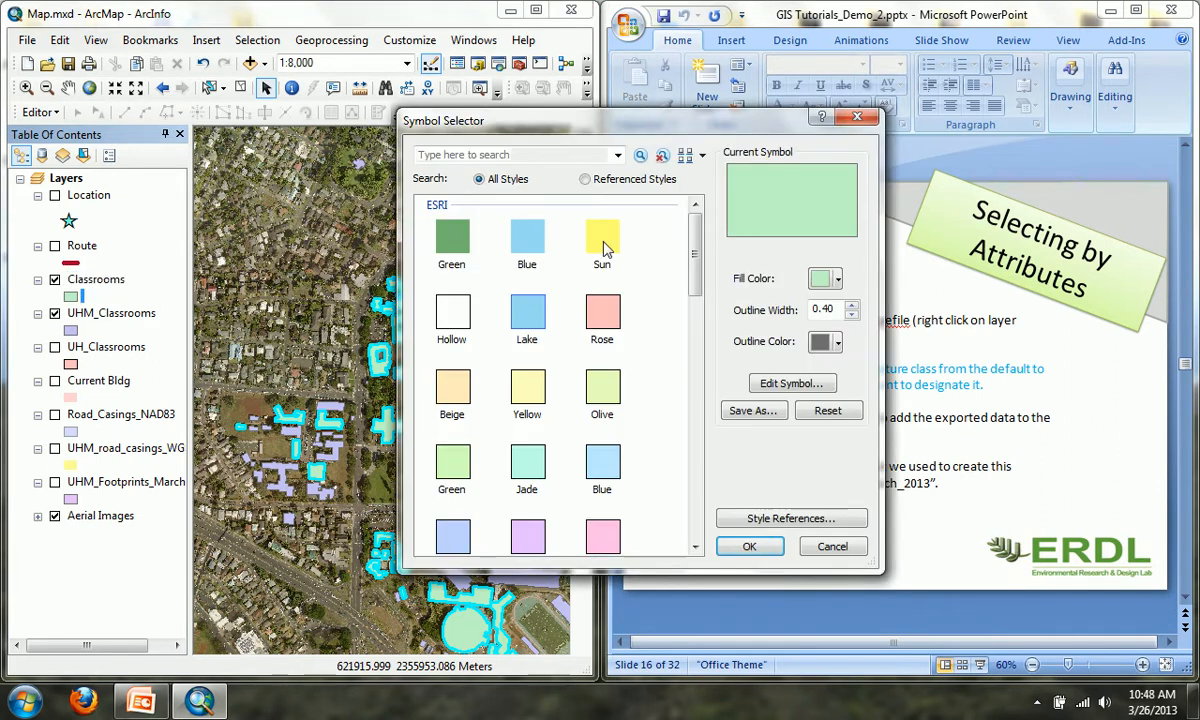
left_click(590, 252)
left_click(752, 545)
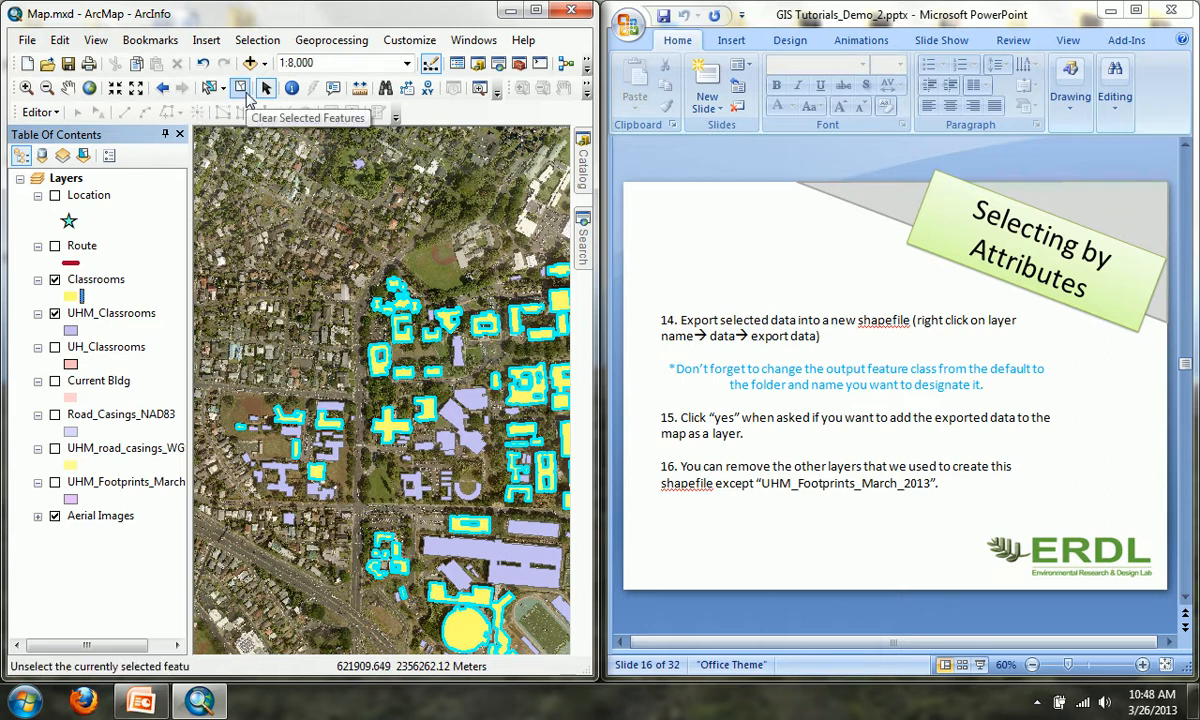
Step: Pan the map to show more of the campus buildings and clear all selected features
left_click(67, 87)
left_click_drag(405, 327, 299, 302)
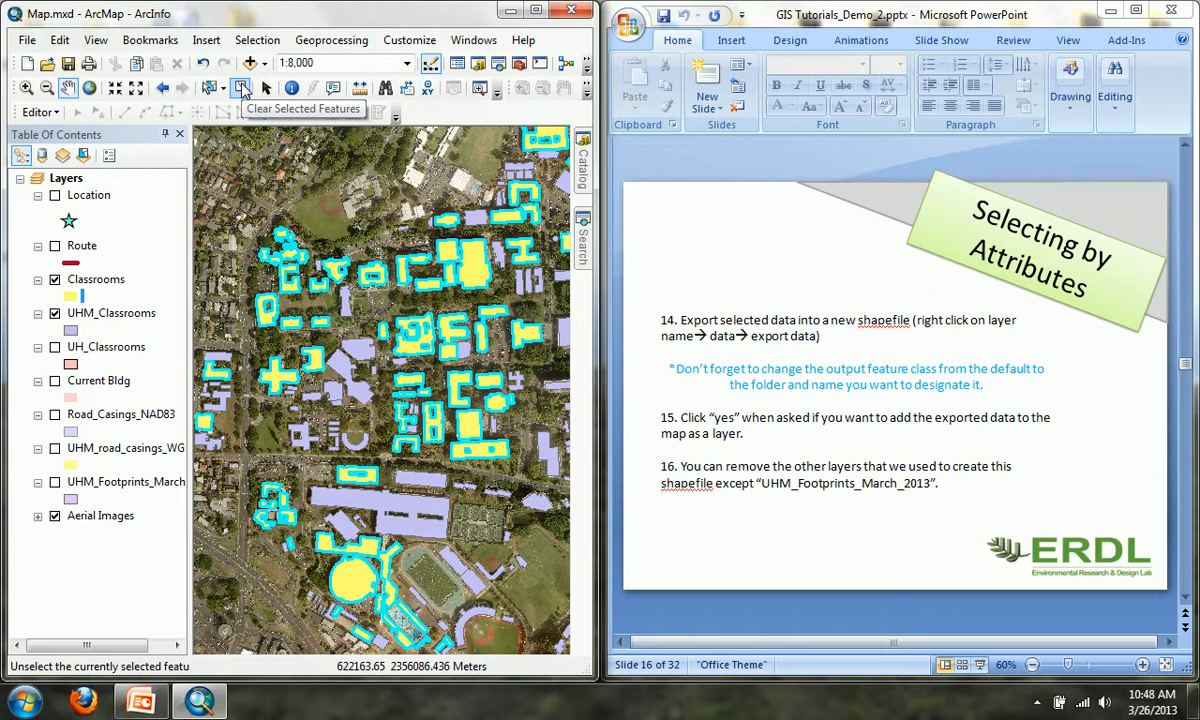
left_click(241, 89)
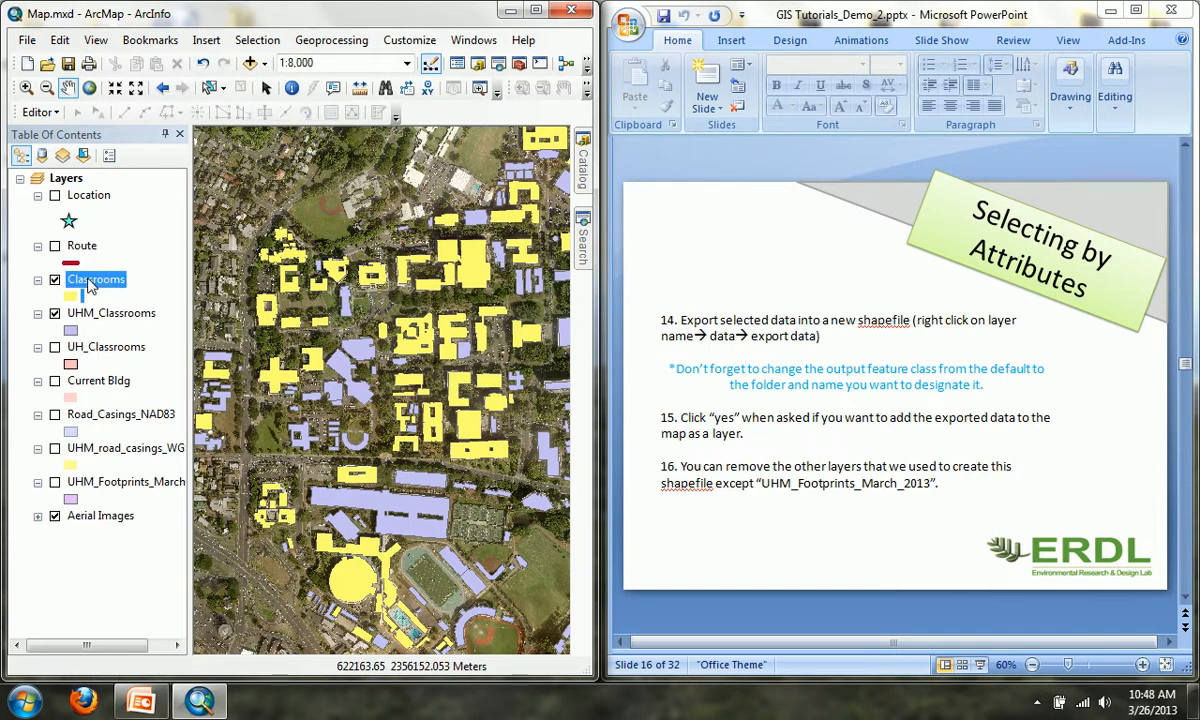
Step: Examine the Classrooms attribute table, checking the Descriptio values of its records, and close it
right_click(90, 280)
left_click(103, 329)
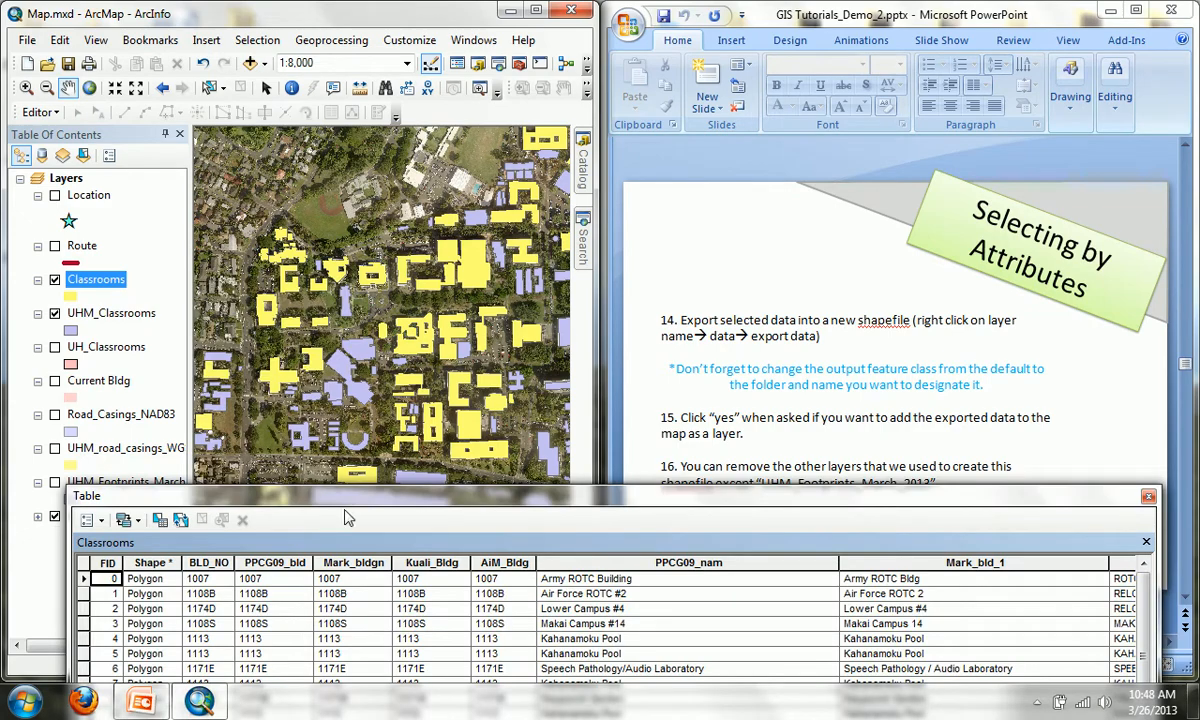
left_click_drag(343, 507, 312, 55)
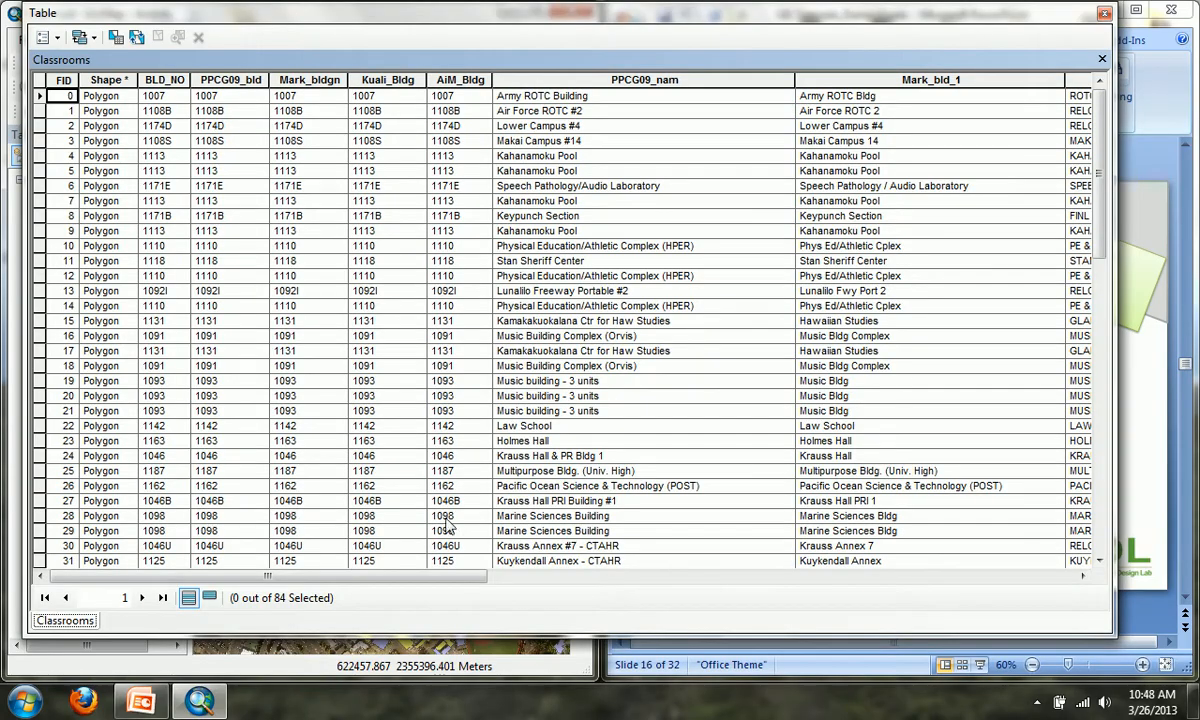
left_click_drag(480, 576, 1186, 673)
left_click(1053, 578)
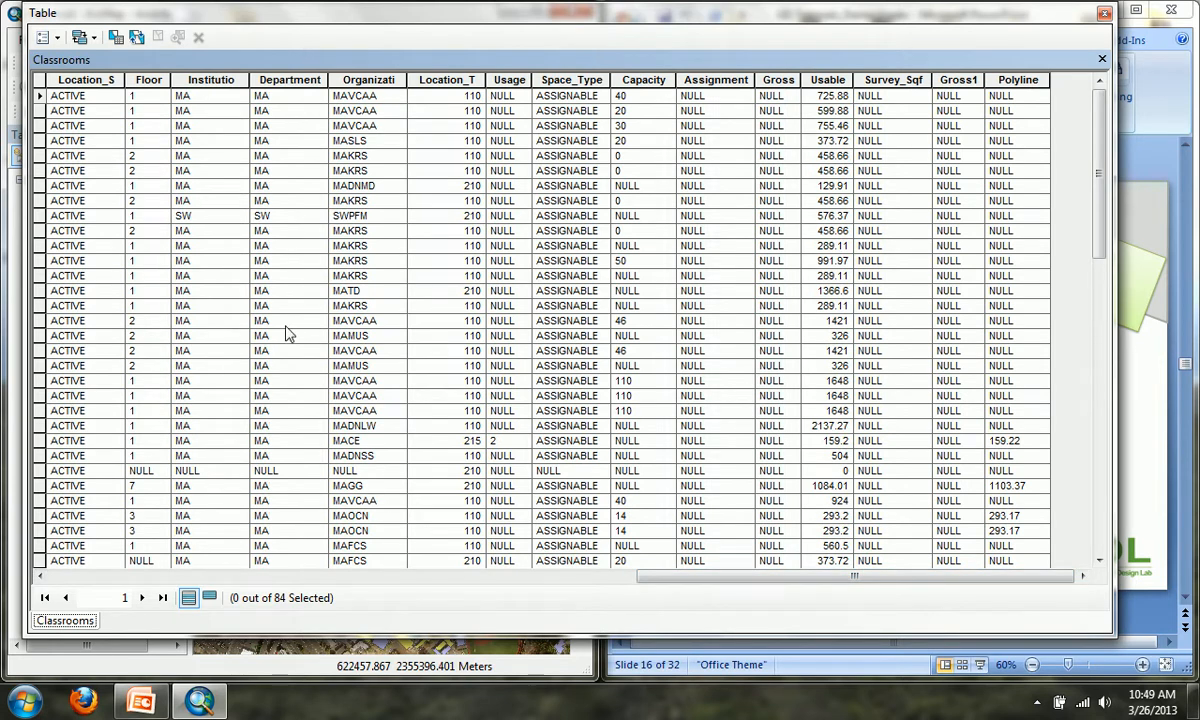
left_click(40, 578)
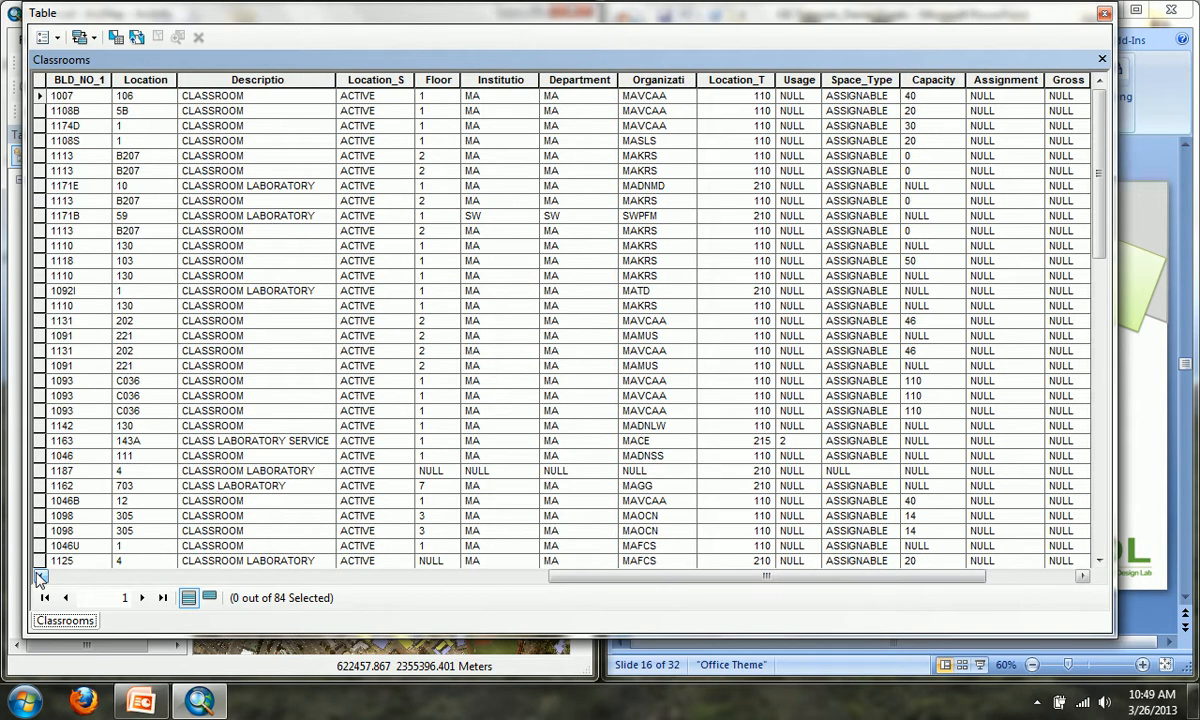
left_click(40, 578)
scroll(400, 320, "down", 15)
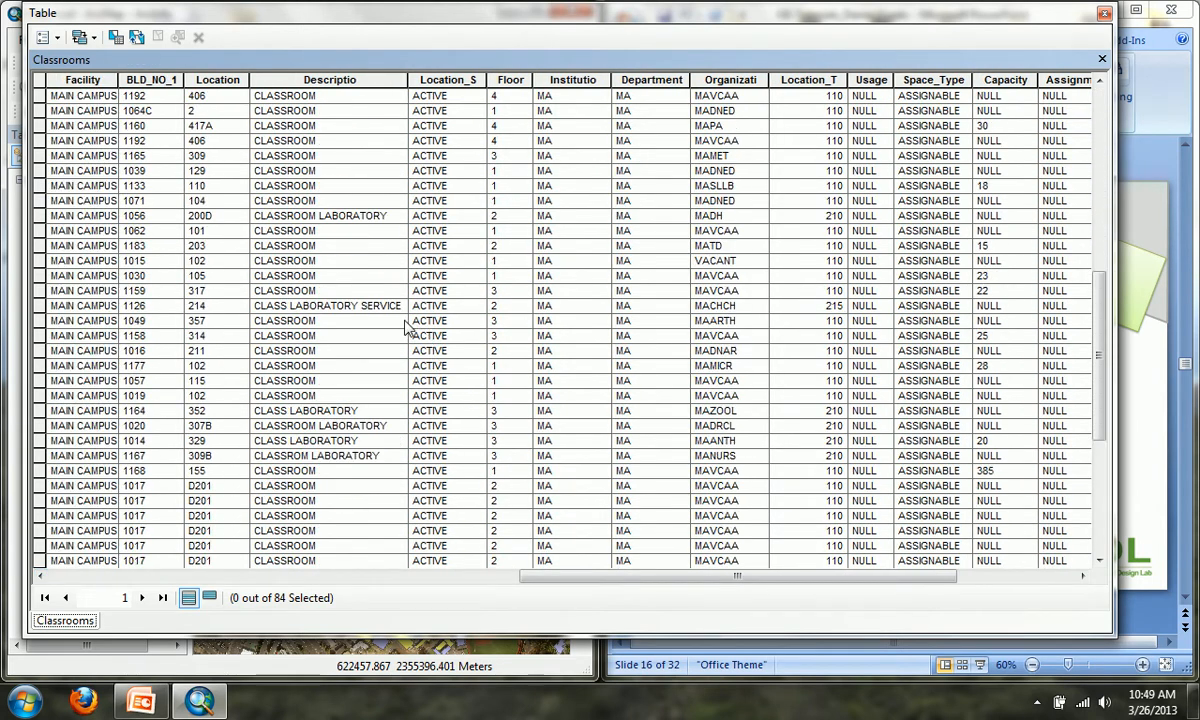
scroll(390, 340, "down", 1)
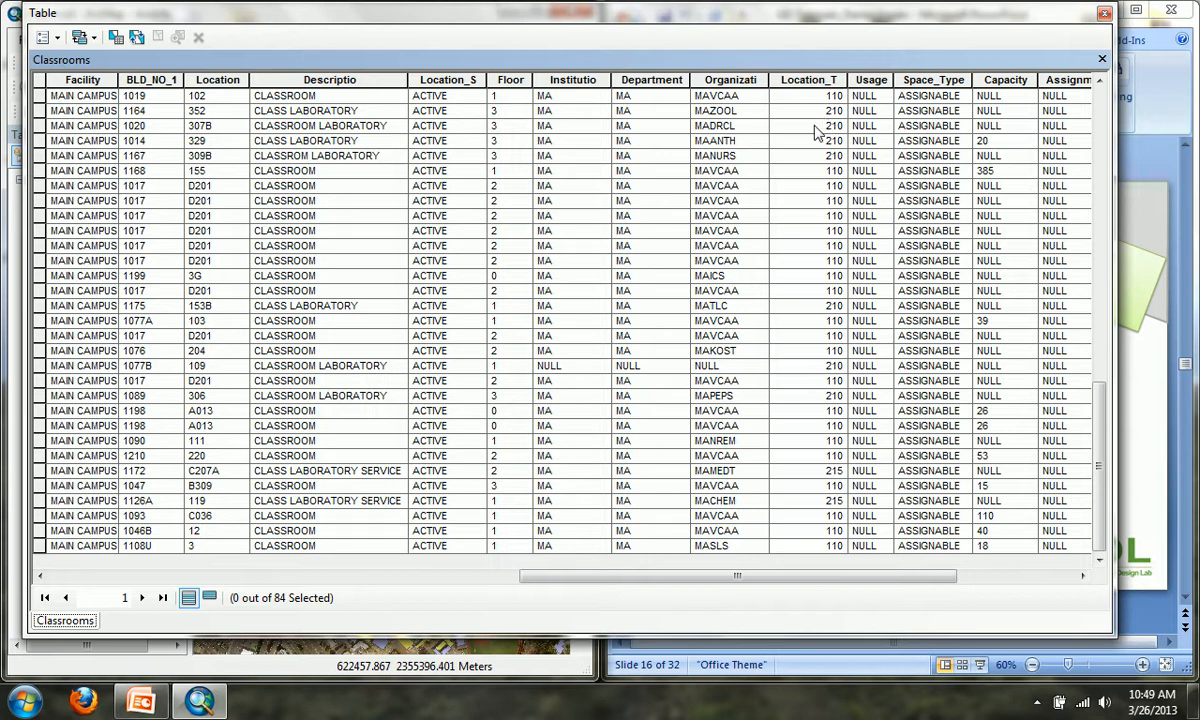
scroll(660, 270, "up", 4)
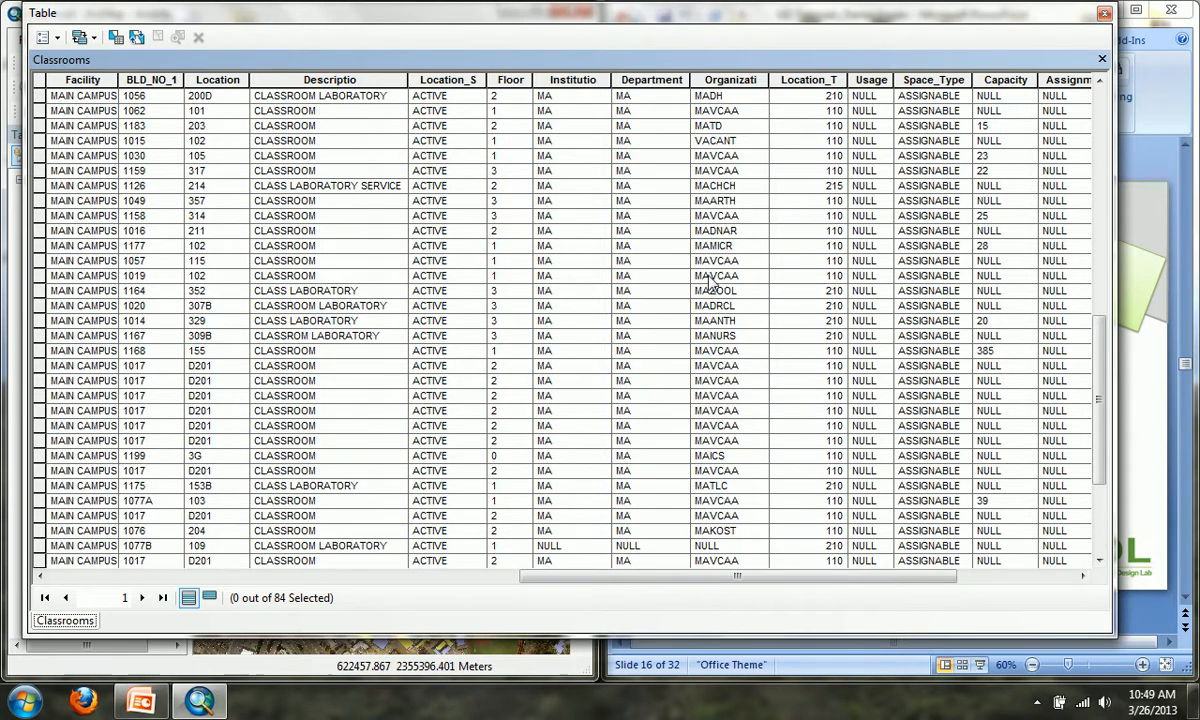
left_click(1105, 15)
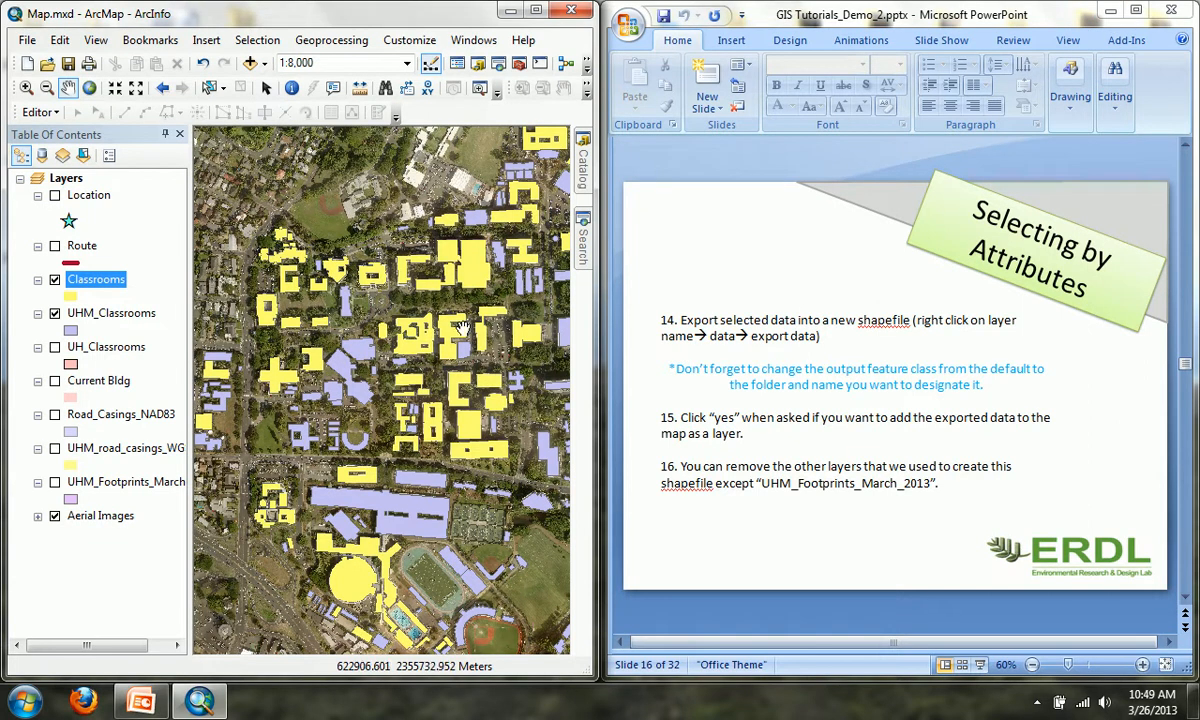
Step: Remove the UHM_Classrooms and UH_Classrooms layers from the map
right_click(80, 313)
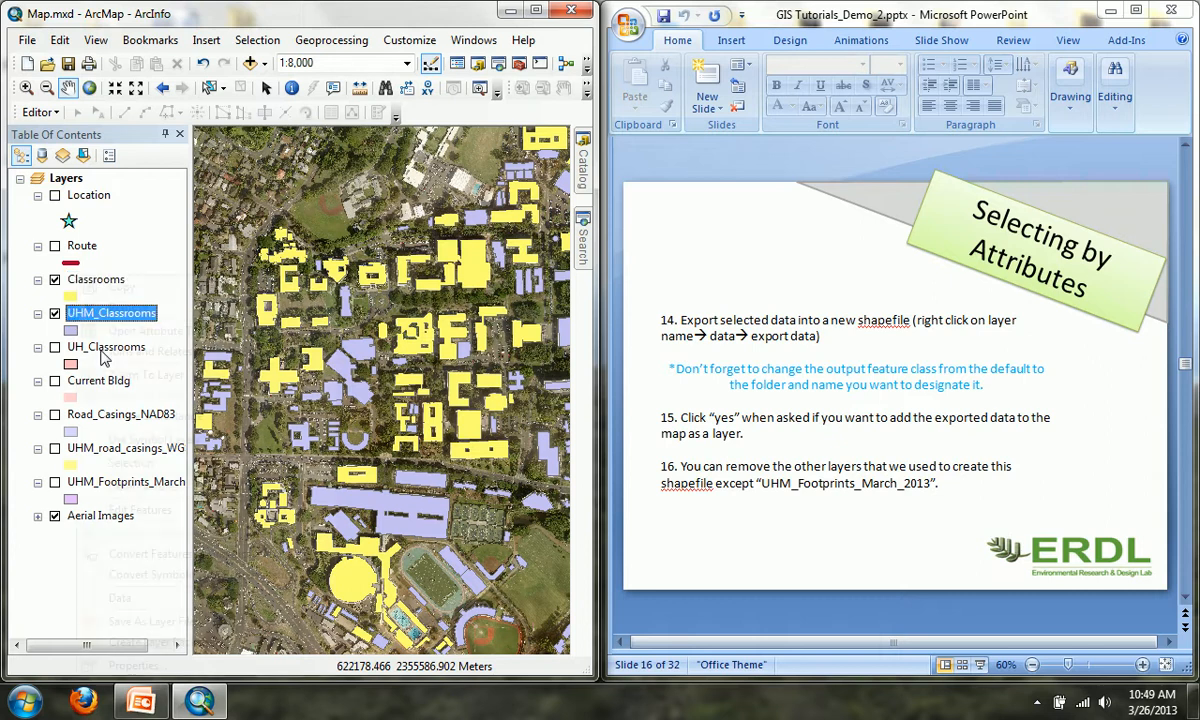
left_click(108, 307)
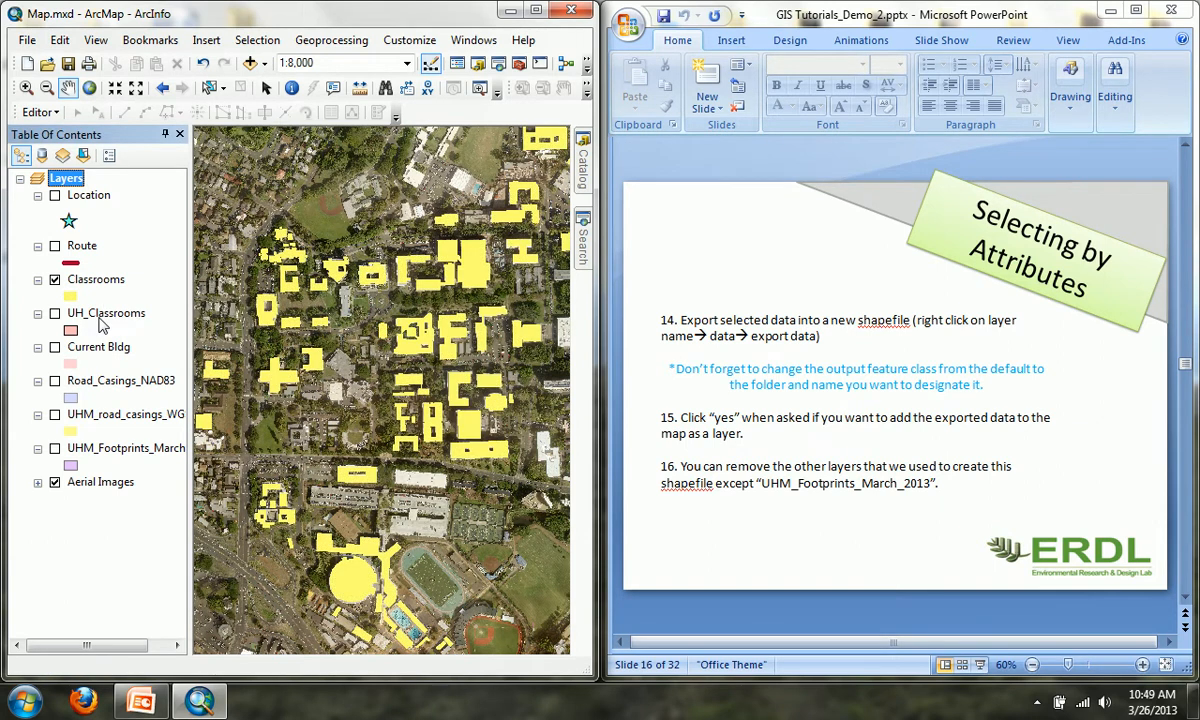
right_click(99, 318)
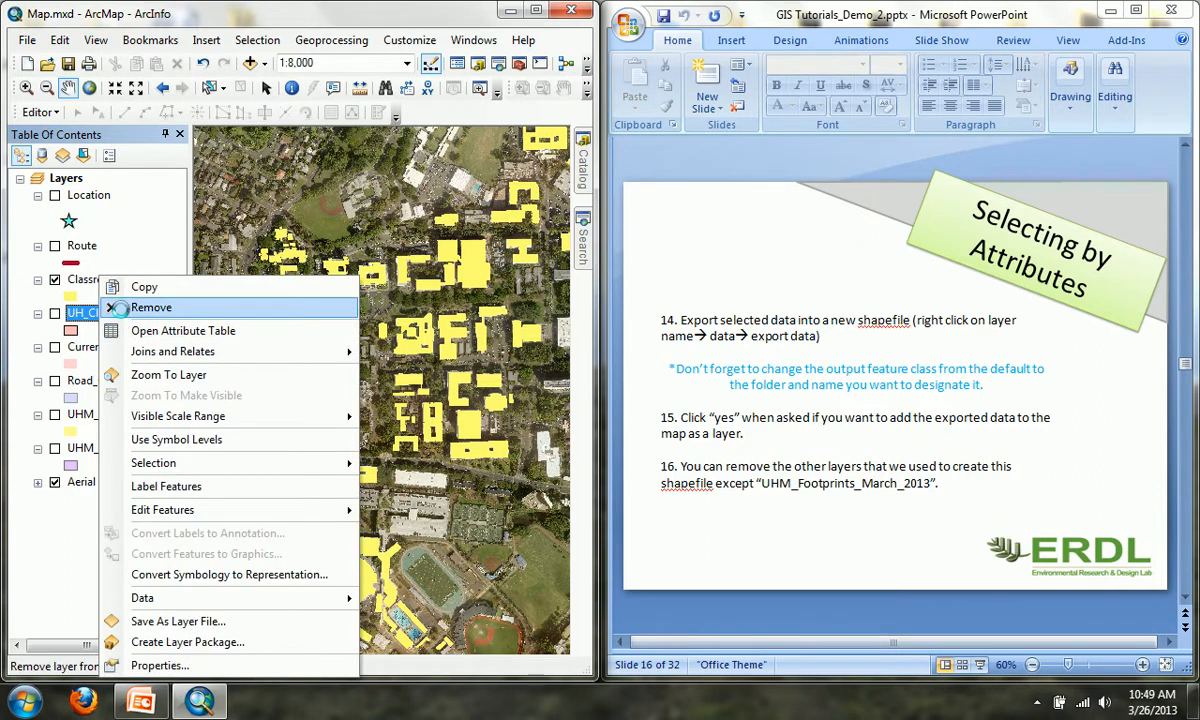
left_click(122, 311)
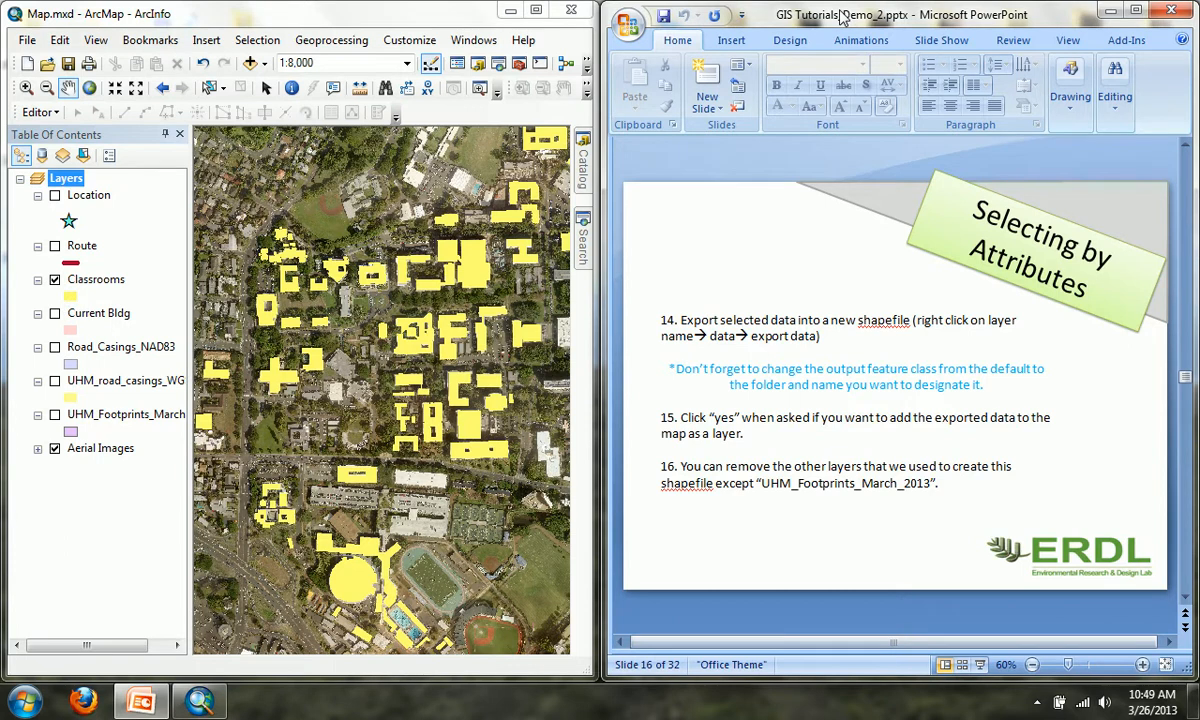
Step: Review the UHM Classrooms and BIM Status map slides in PowerPoint and advance to slide 19 on georeferencing and spatial adjustment
scroll(842, 17, "down", 1)
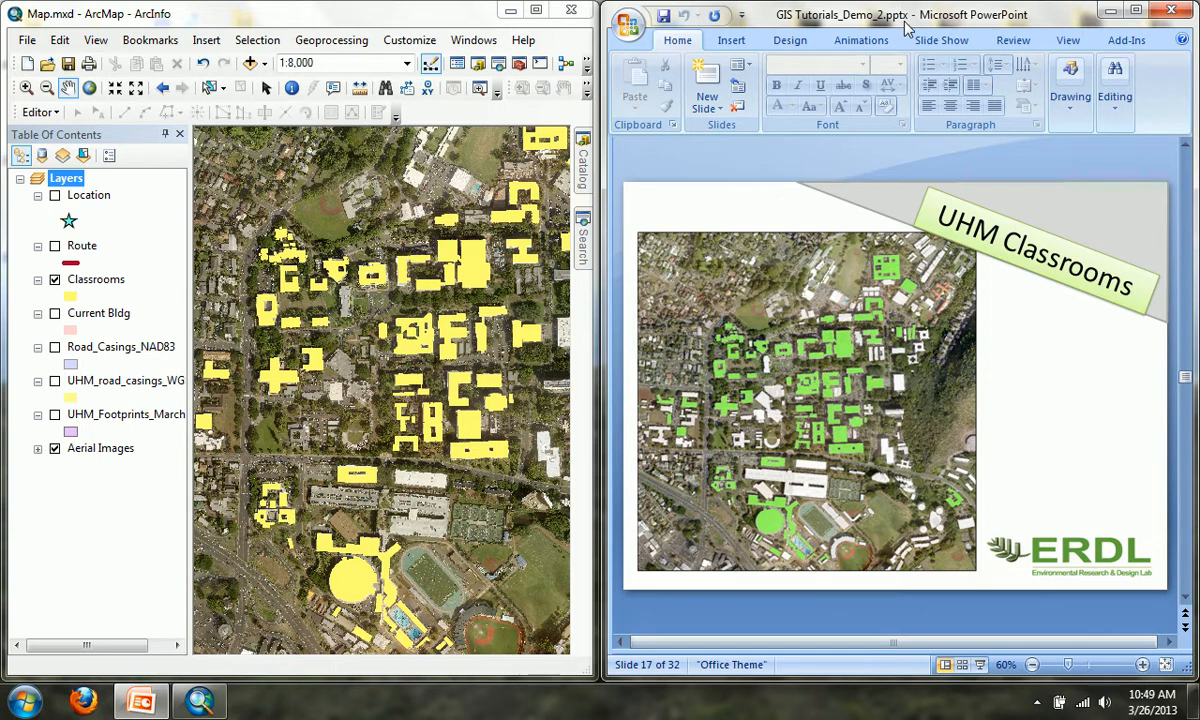
scroll(905, 27, "down", 1)
key("Page_Down")
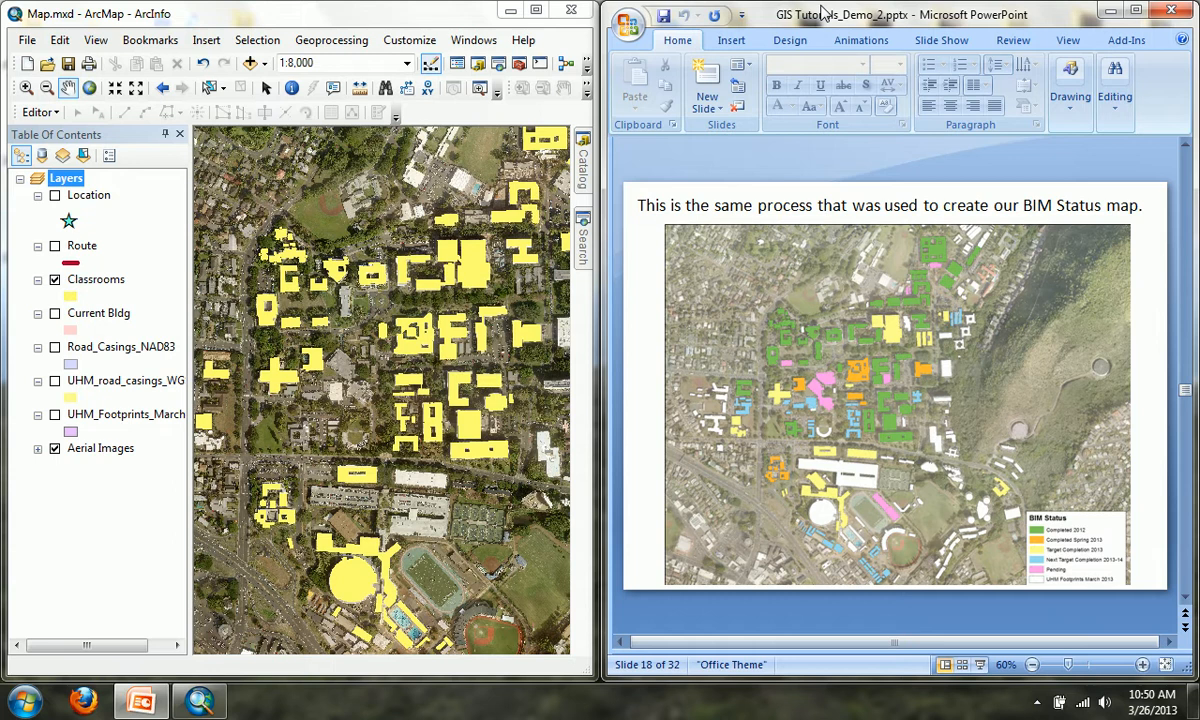
key("Page_Up")
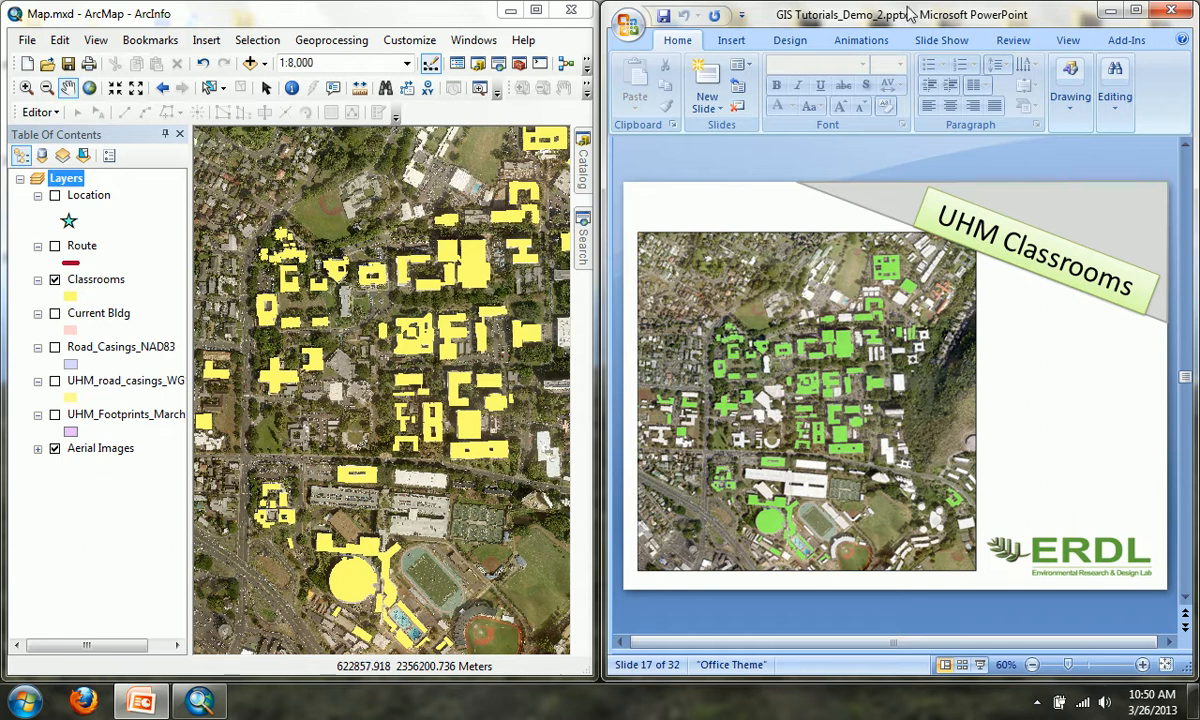
key("Page_Down")
key("Page_Down")
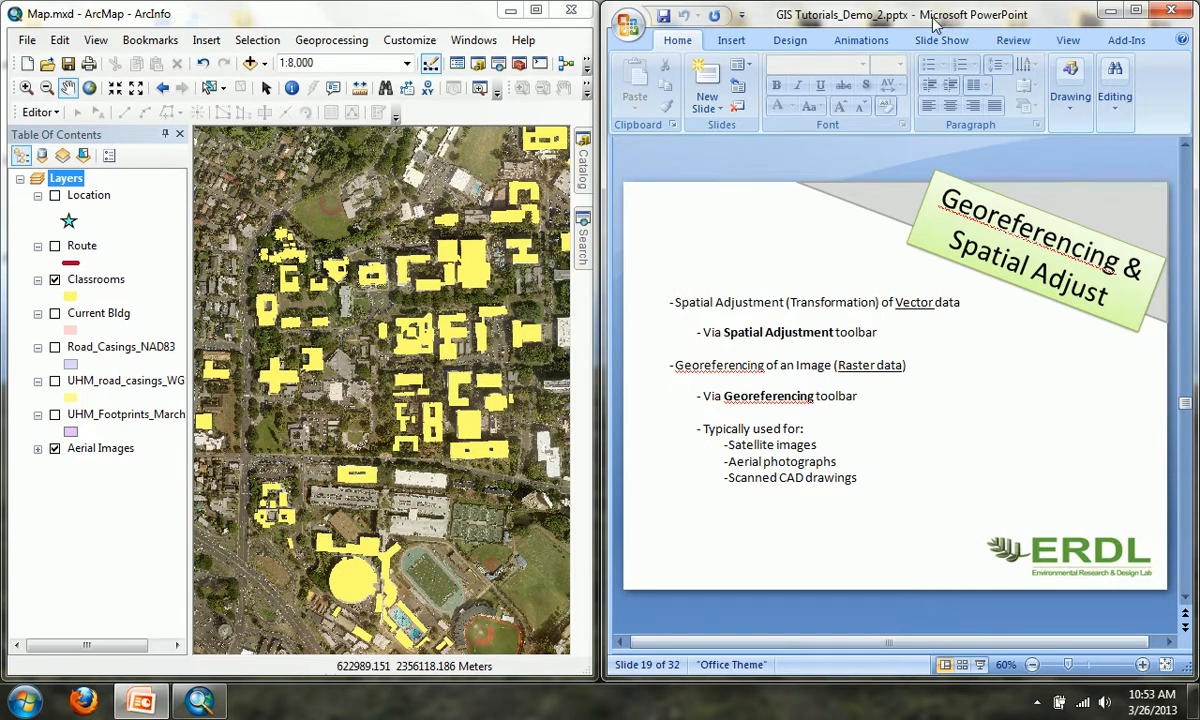
Step: Look through slides 20 to 22 on georeferencing the emergency facilities .tif image and return to slide 21
key("Page_Down")
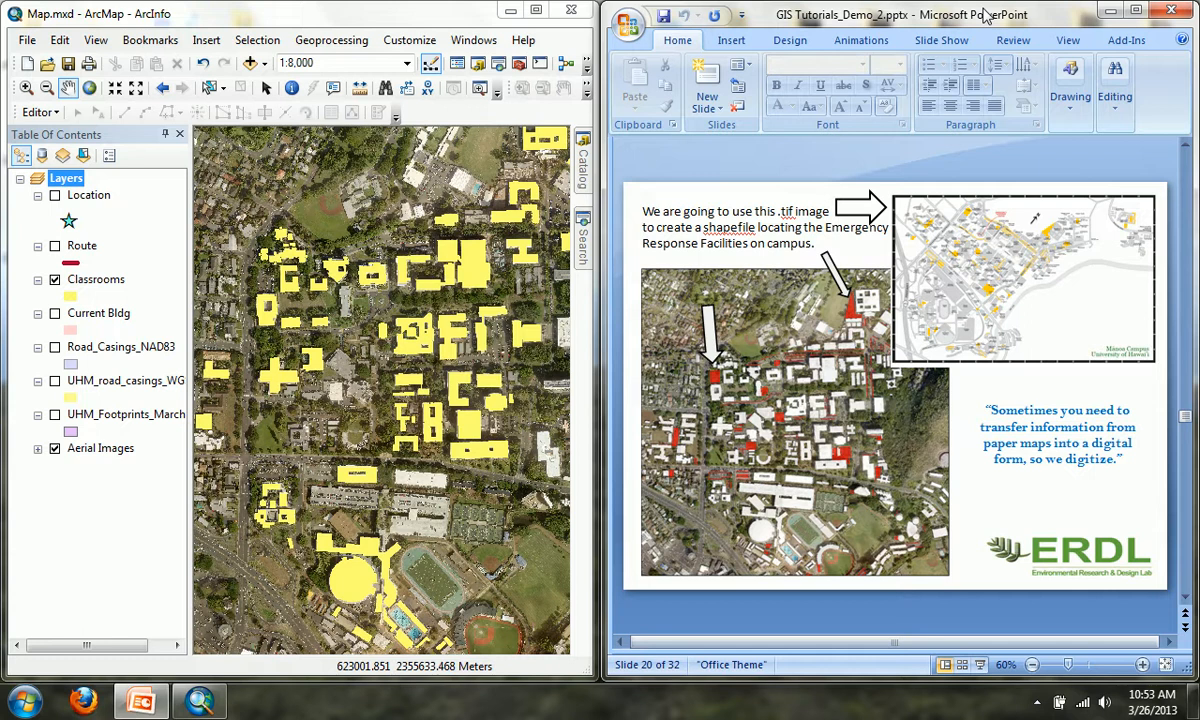
key("Page_Down")
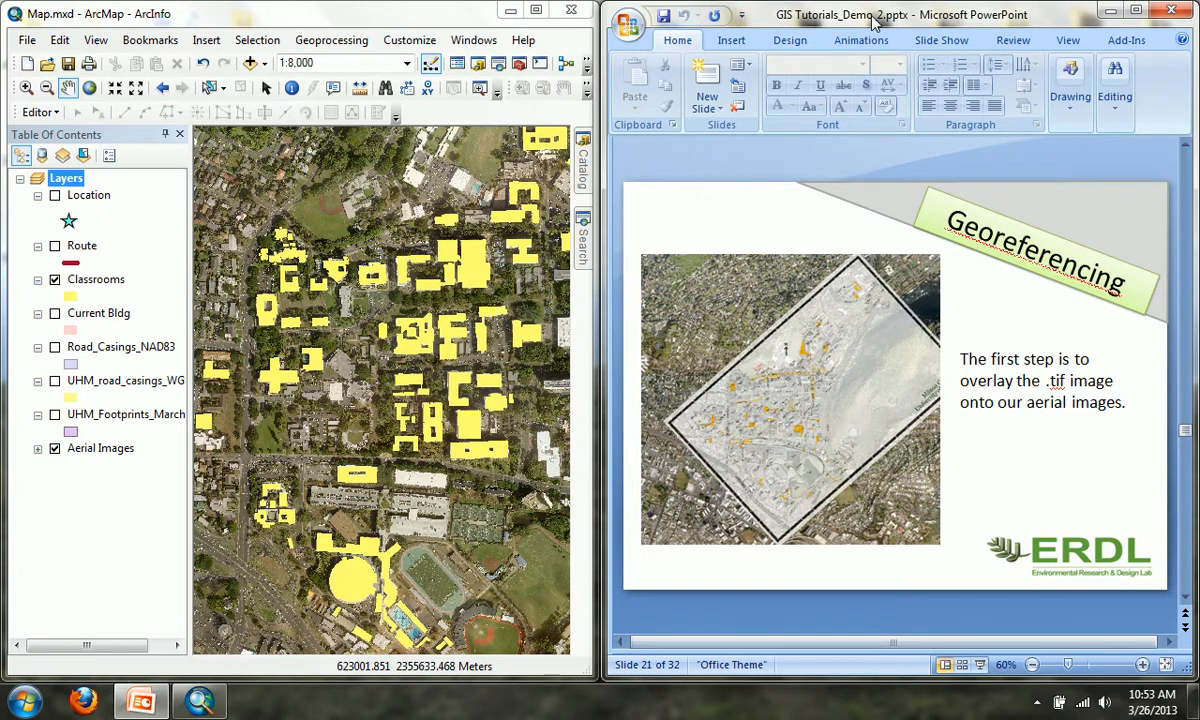
key("Page_Down")
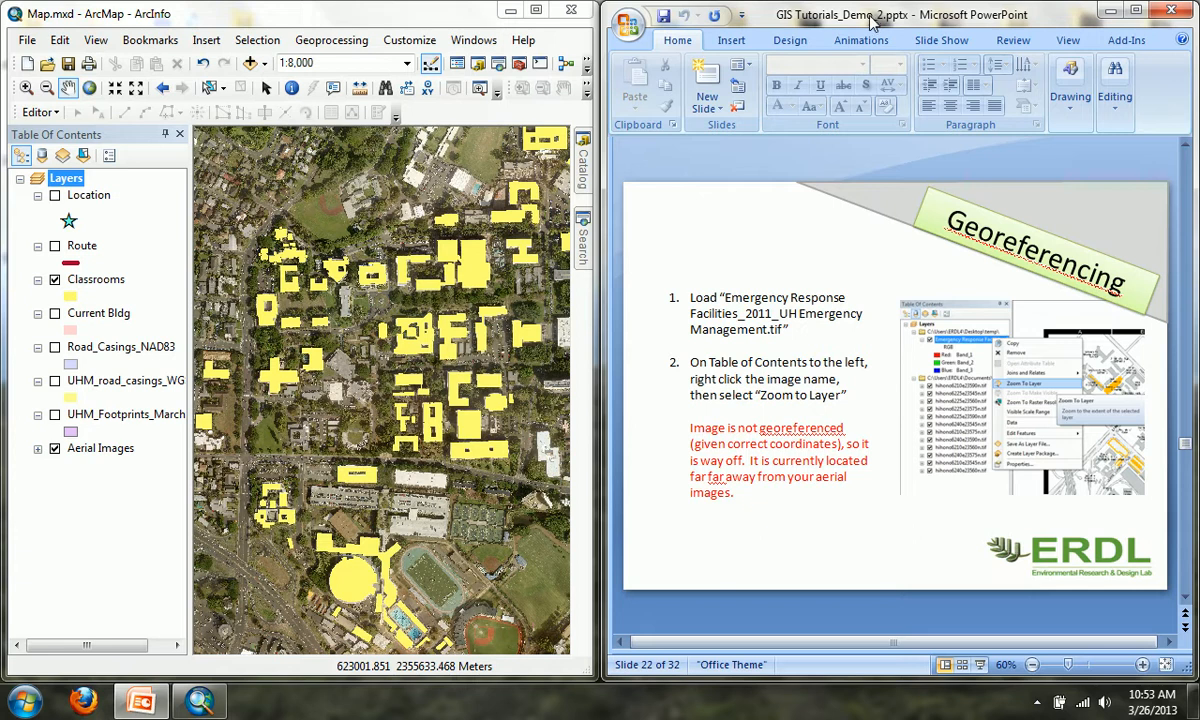
key("Page_Up")
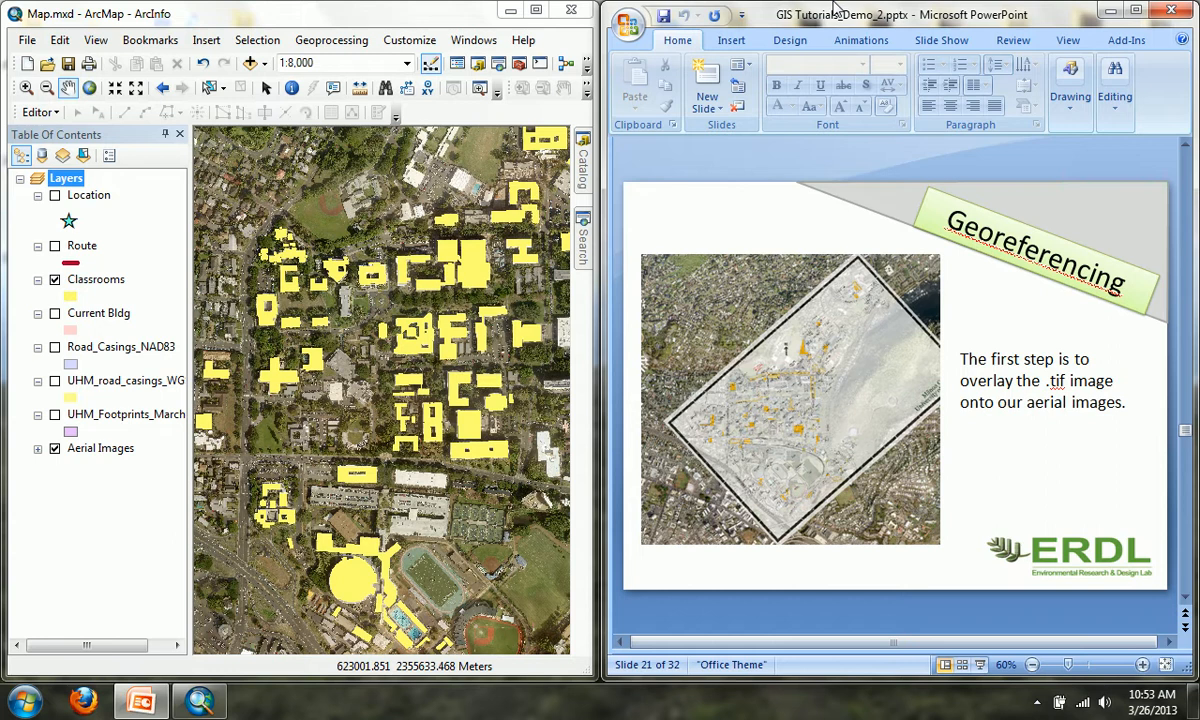
Step: Add Emergency Response Facilities_2011_UH Emergency Management.tif from the DEMO_2 folder to the map, building pyramids and accepting its unknown spatial reference
key("Page_Down")
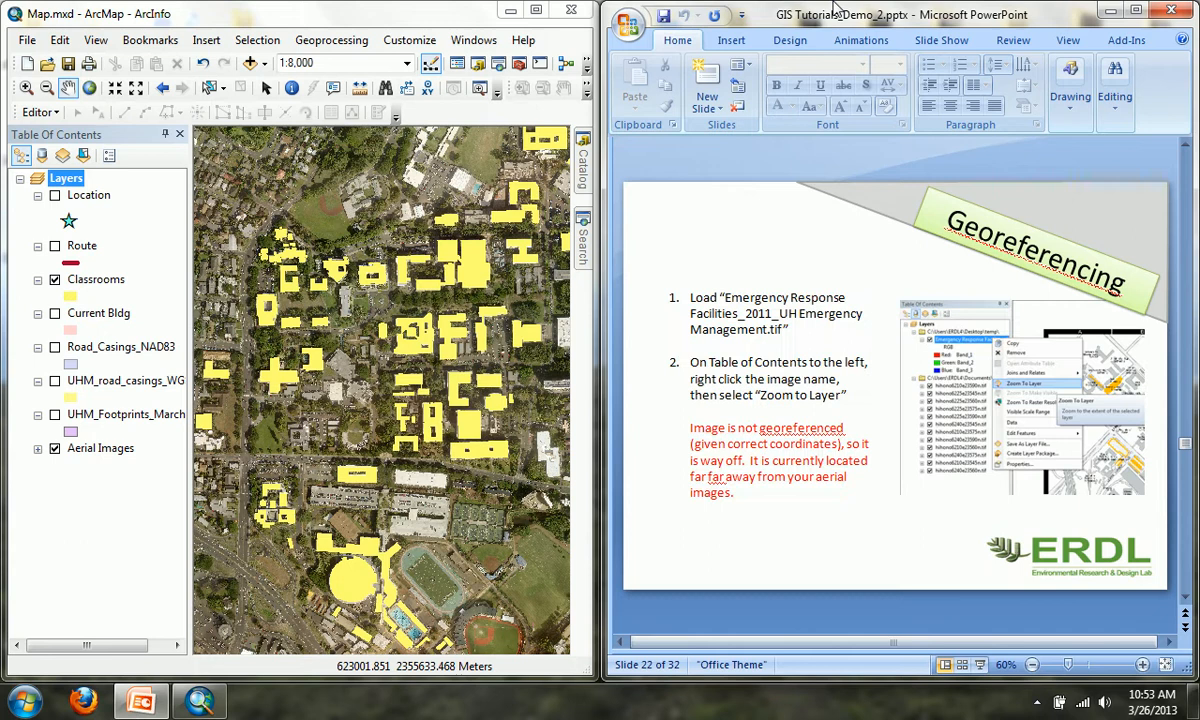
left_click(263, 64)
left_click(280, 84)
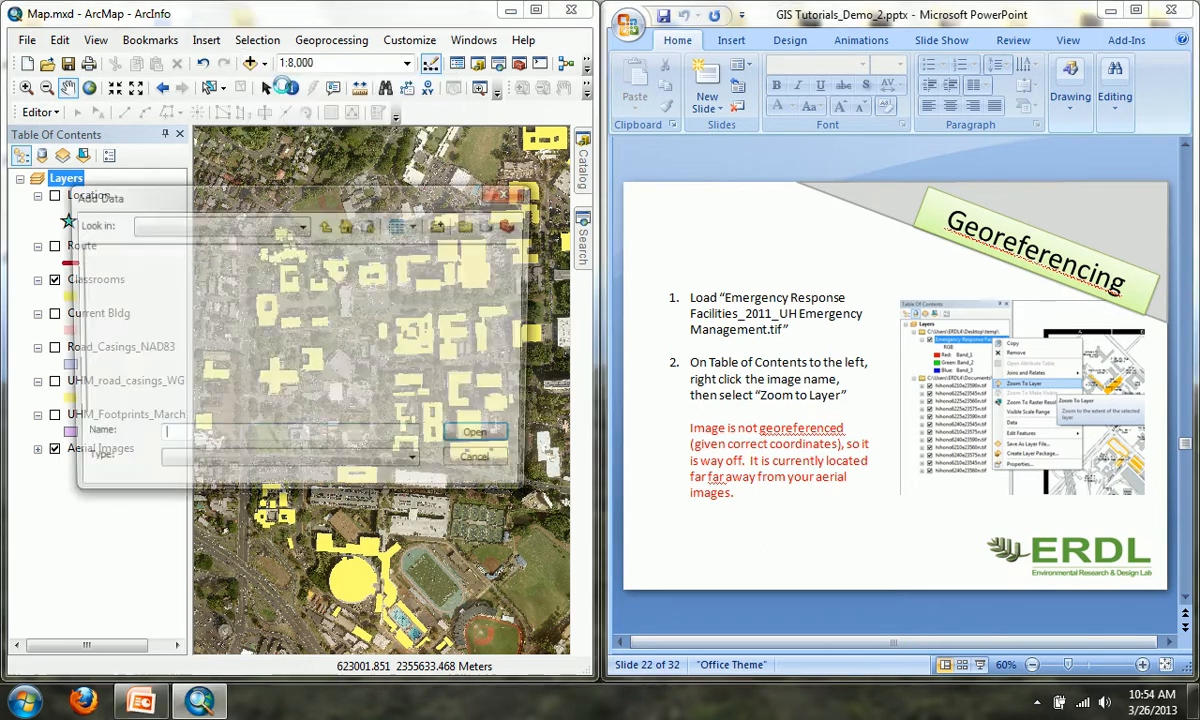
left_click(326, 226)
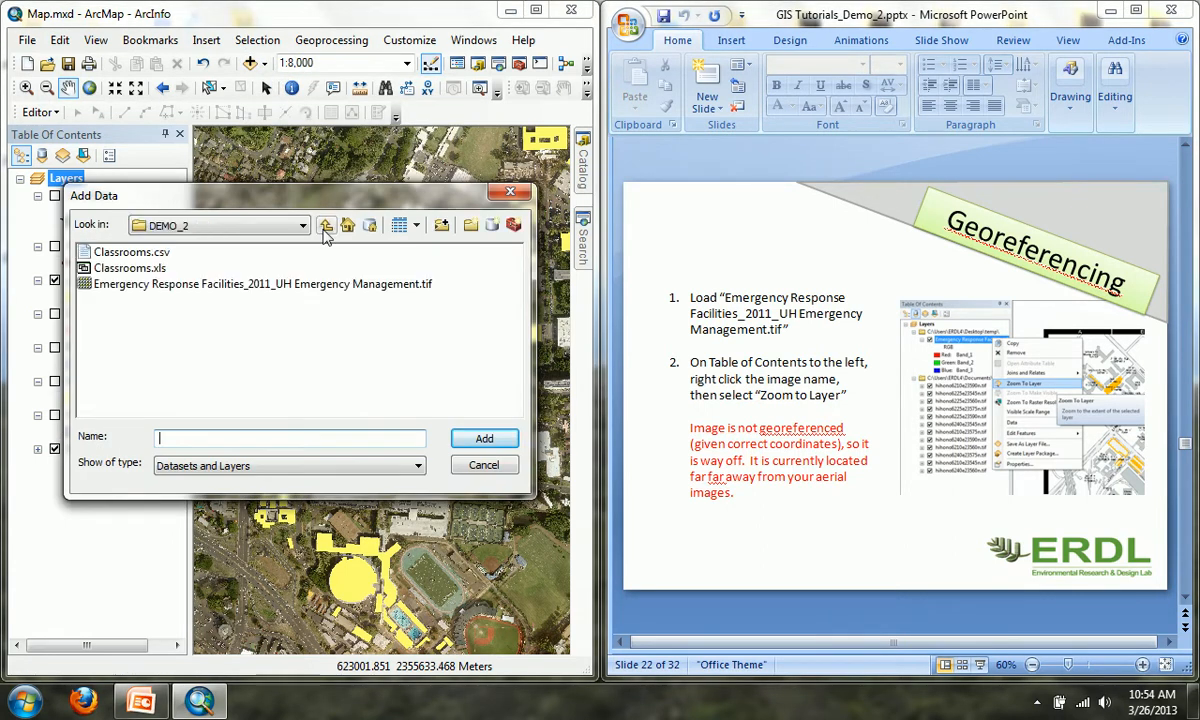
left_click(326, 226)
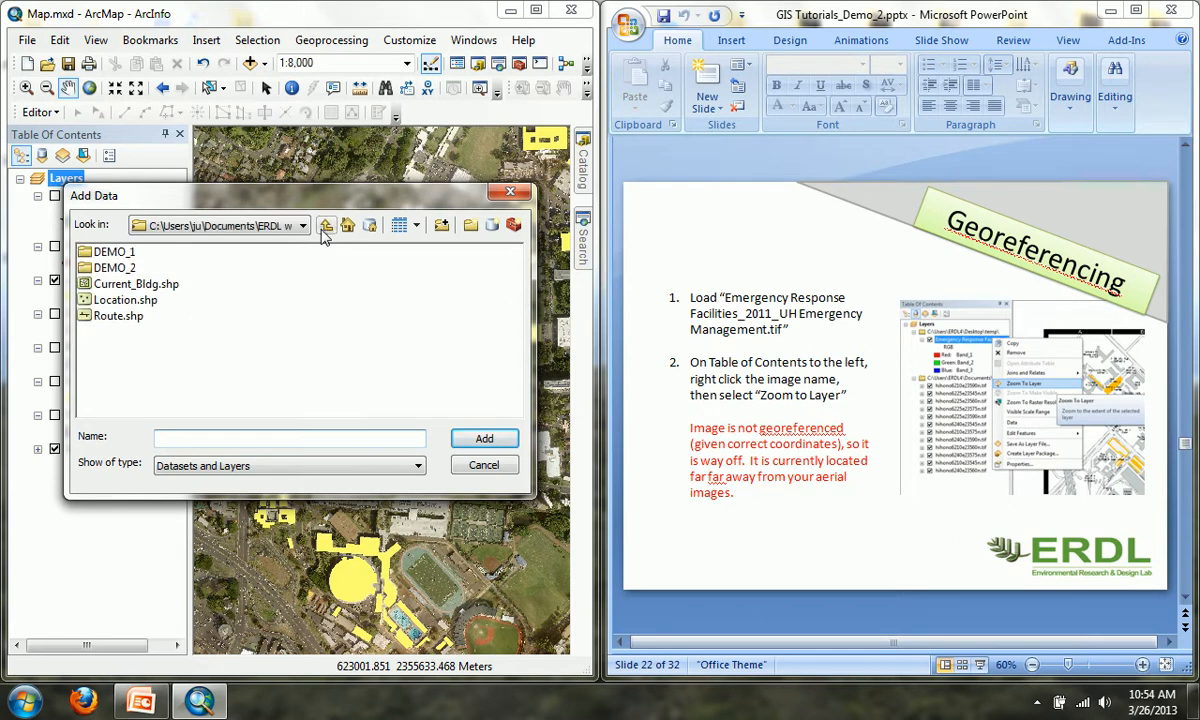
double_click(100, 268)
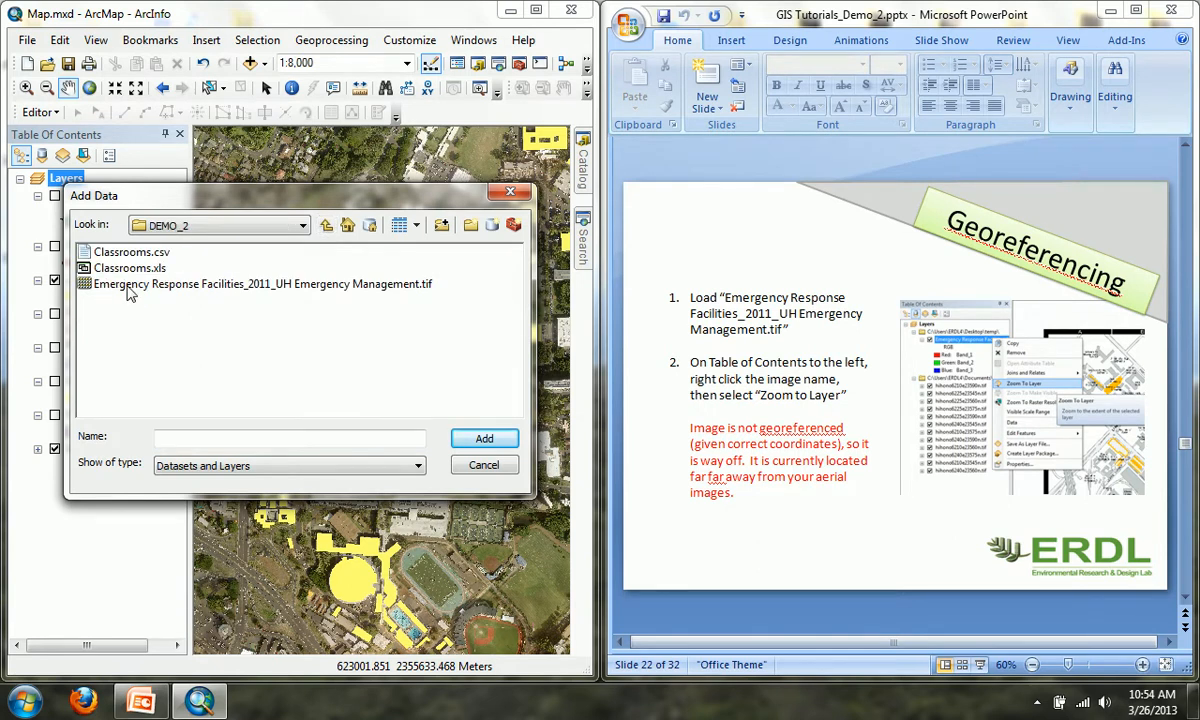
double_click(136, 285)
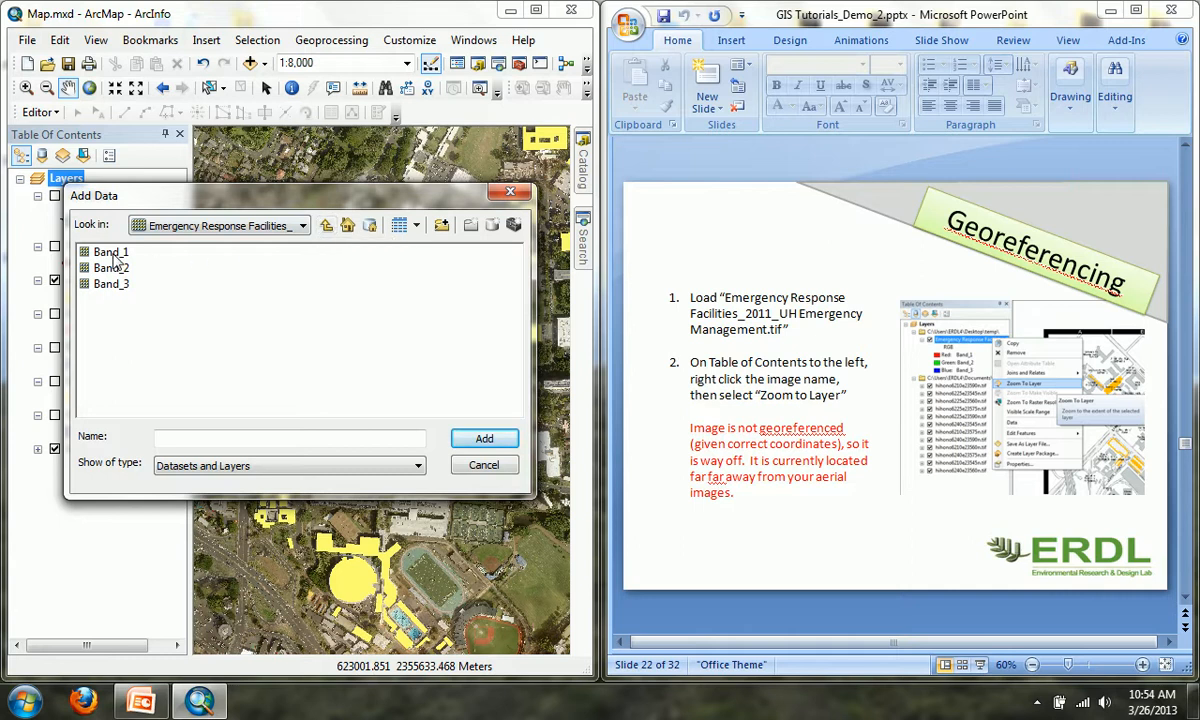
left_click(326, 226)
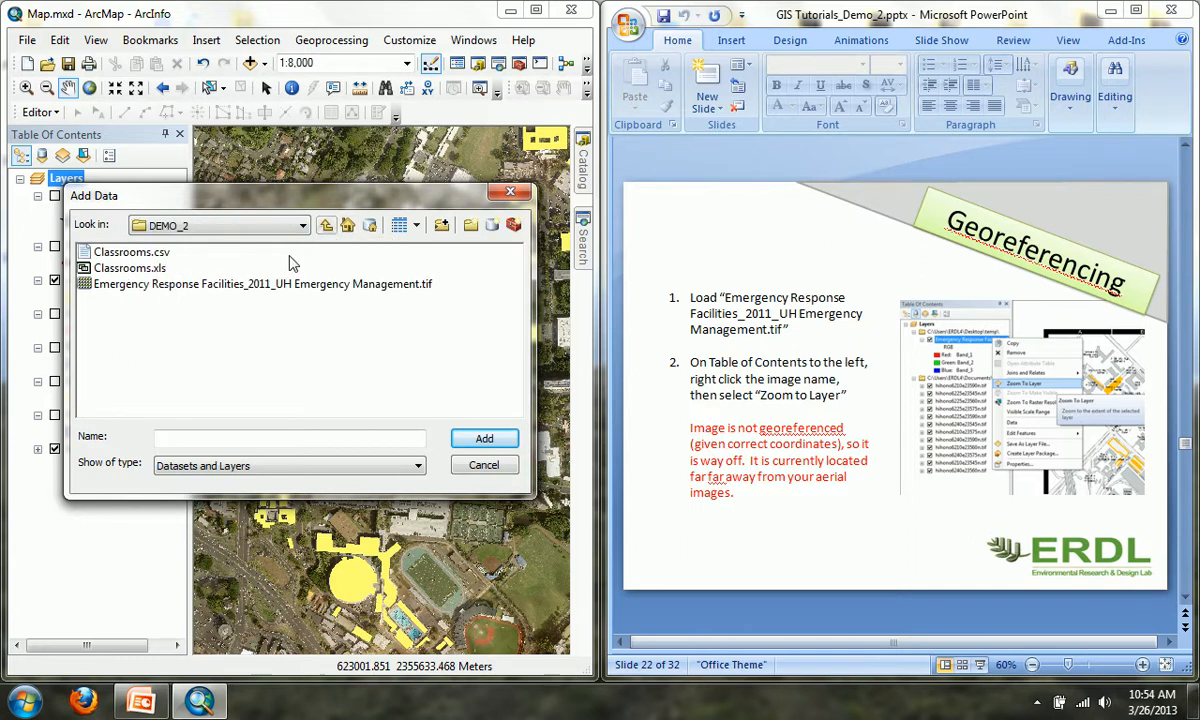
left_click(246, 284)
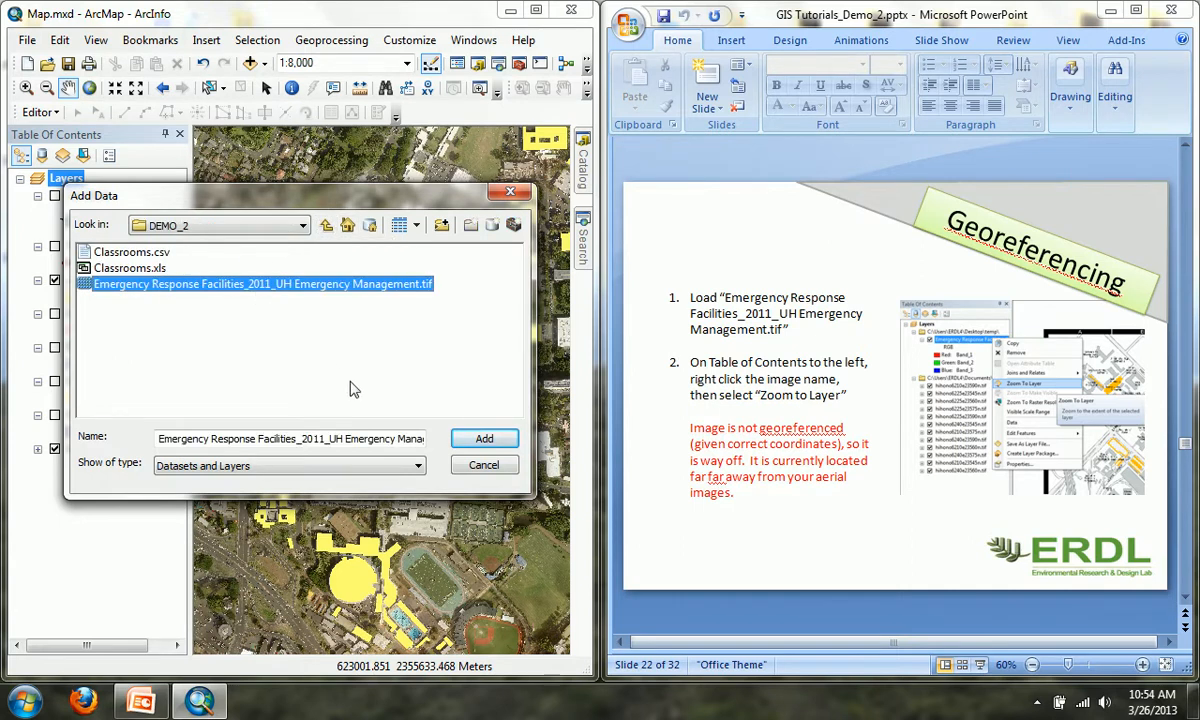
left_click(484, 438)
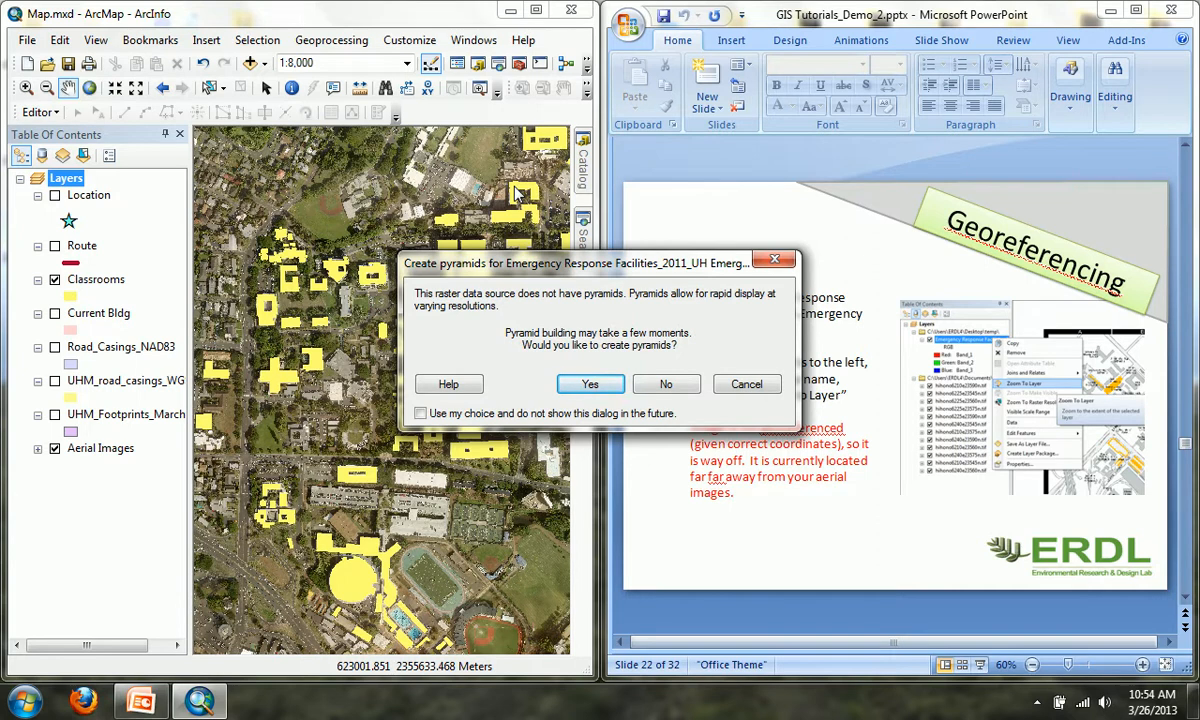
left_click(575, 392)
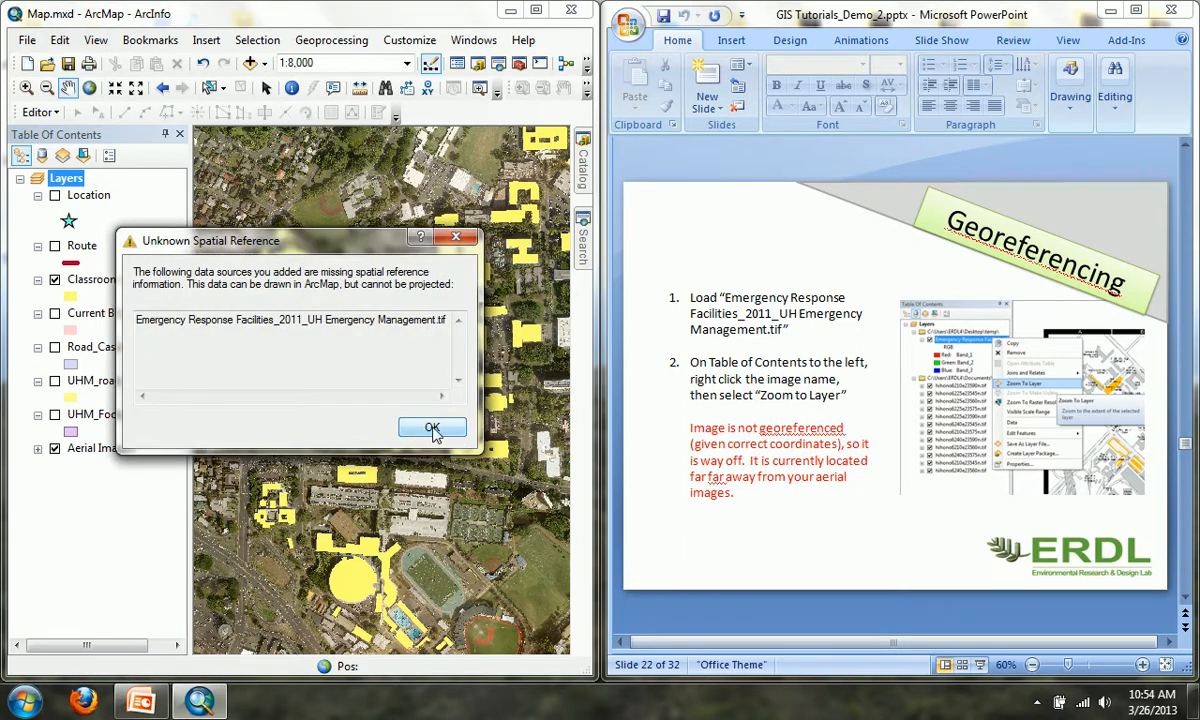
left_click(432, 429)
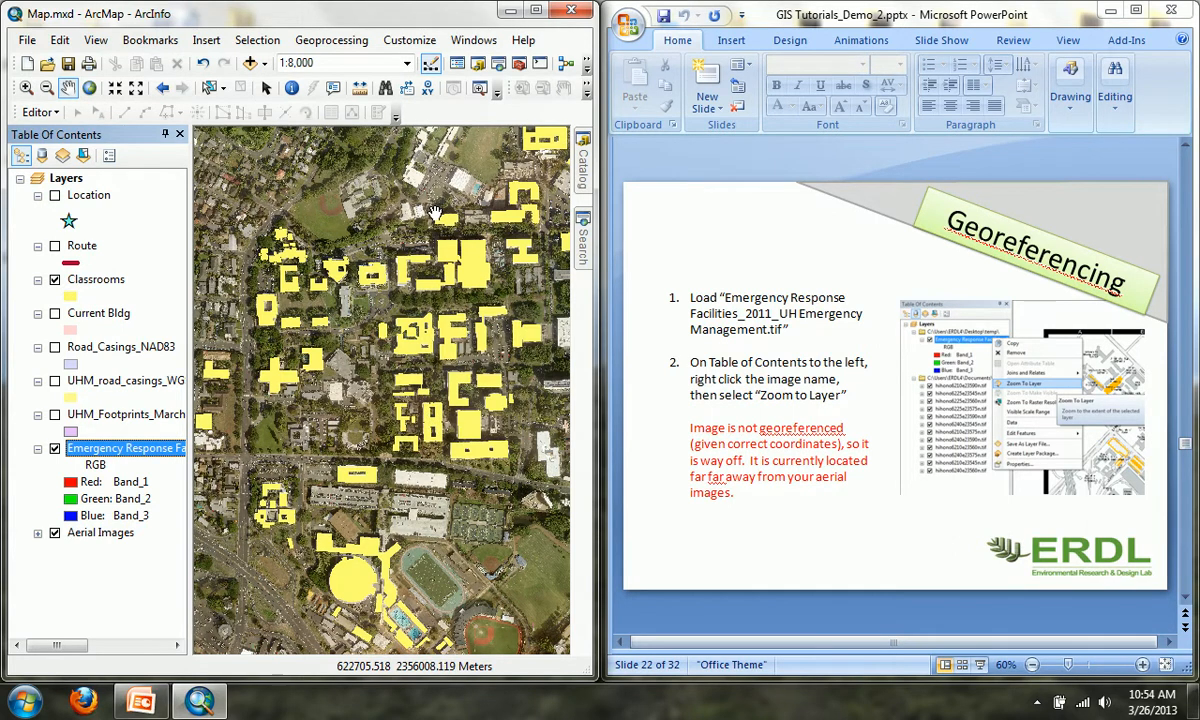
Step: Zoom to the extent of the Emergency Response Facilities layer and advance the PowerPoint tutorial to slide 23
left_click(86, 454)
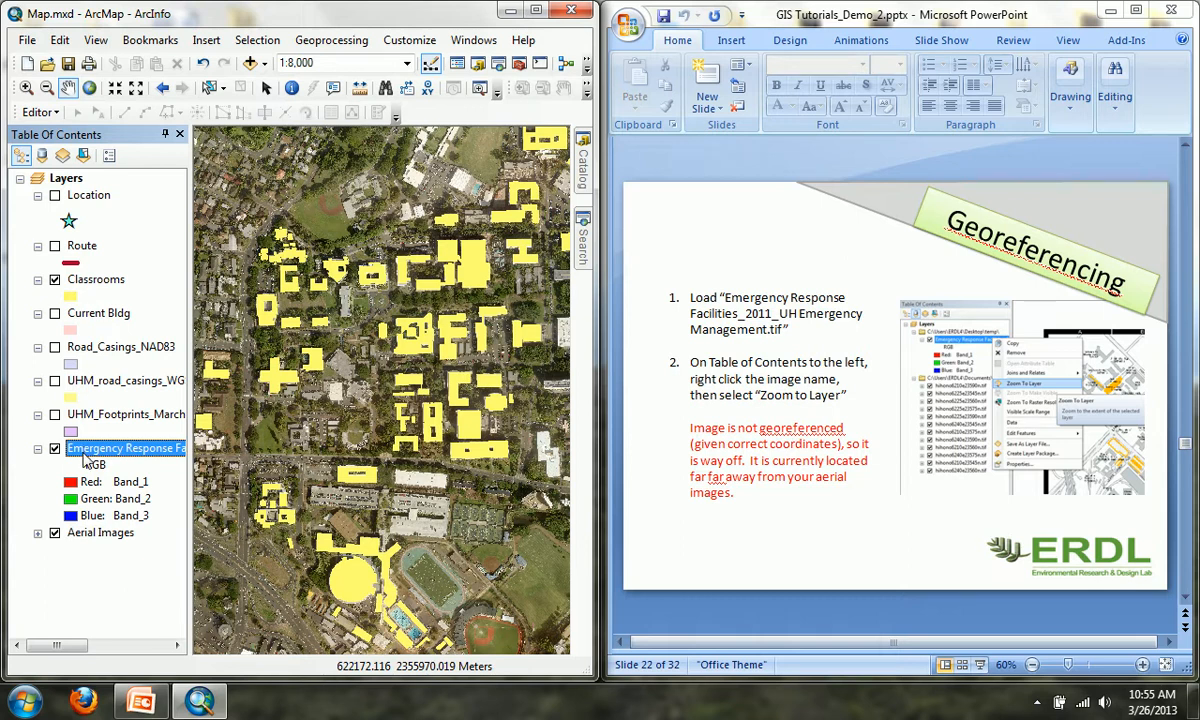
right_click(88, 460)
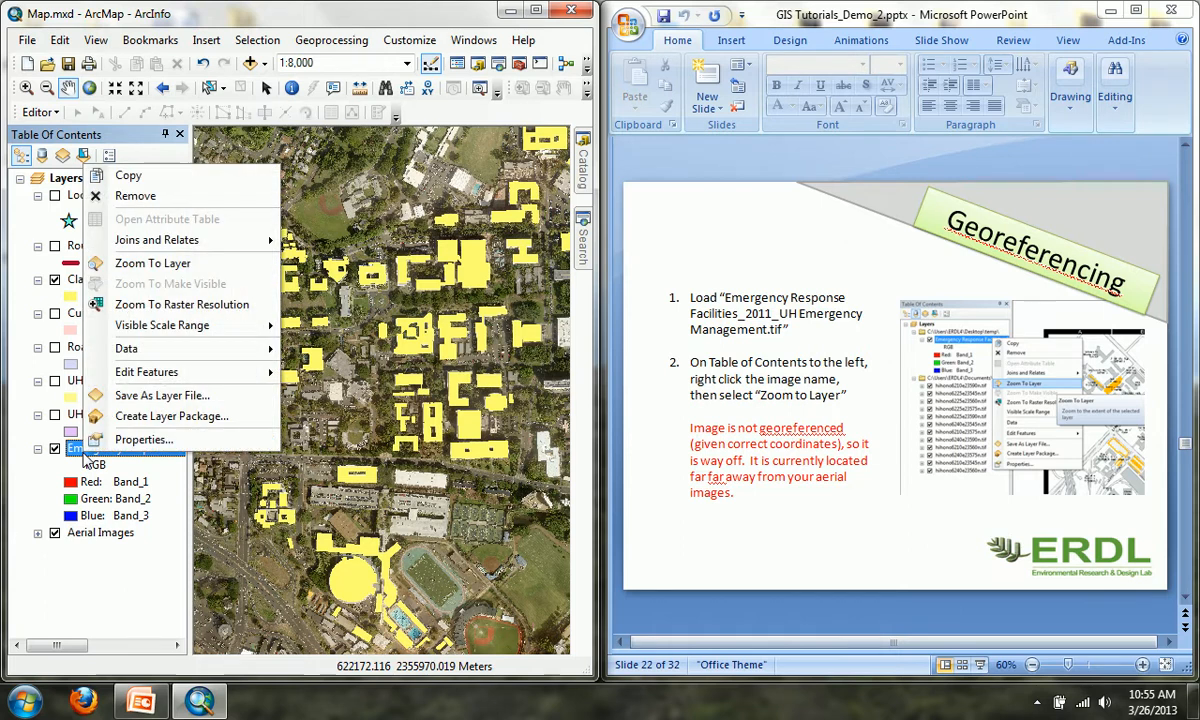
left_click(147, 264)
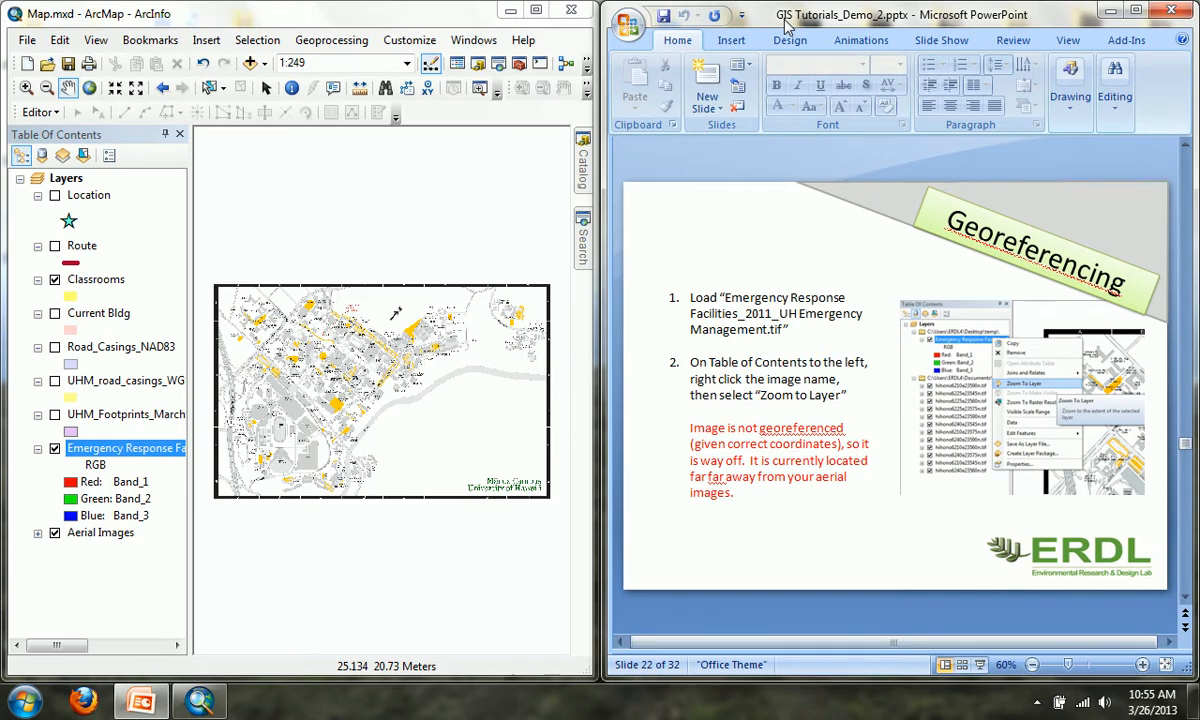
key("Page_Down")
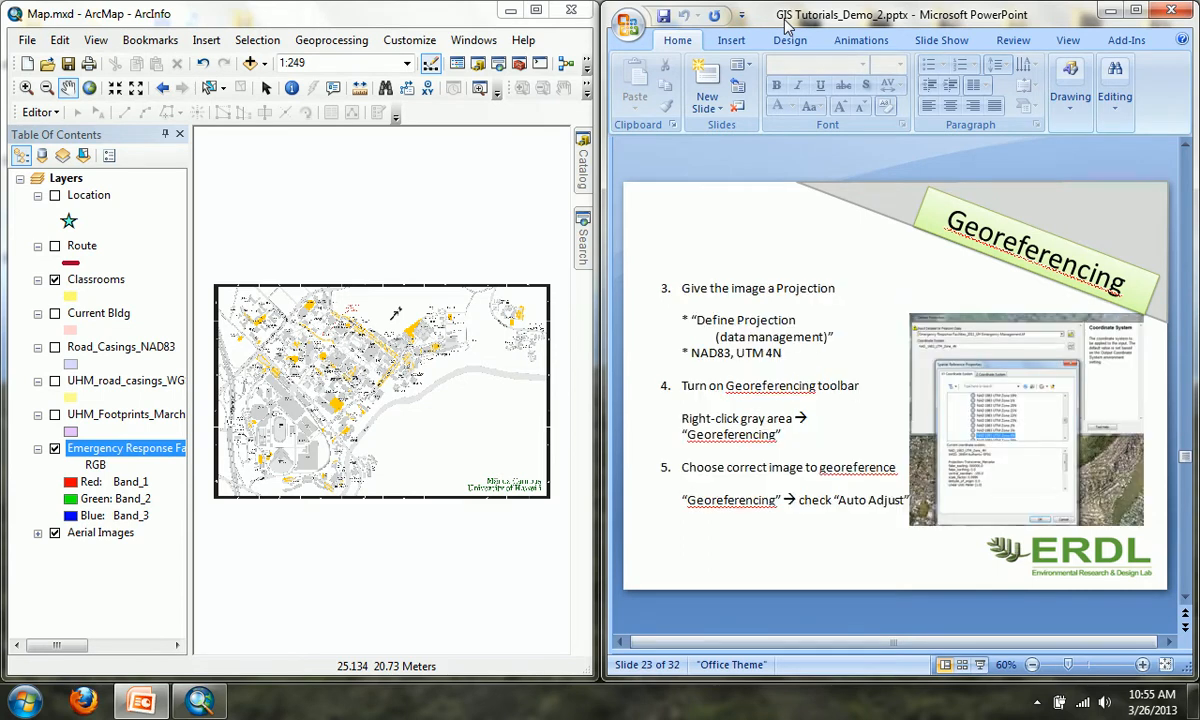
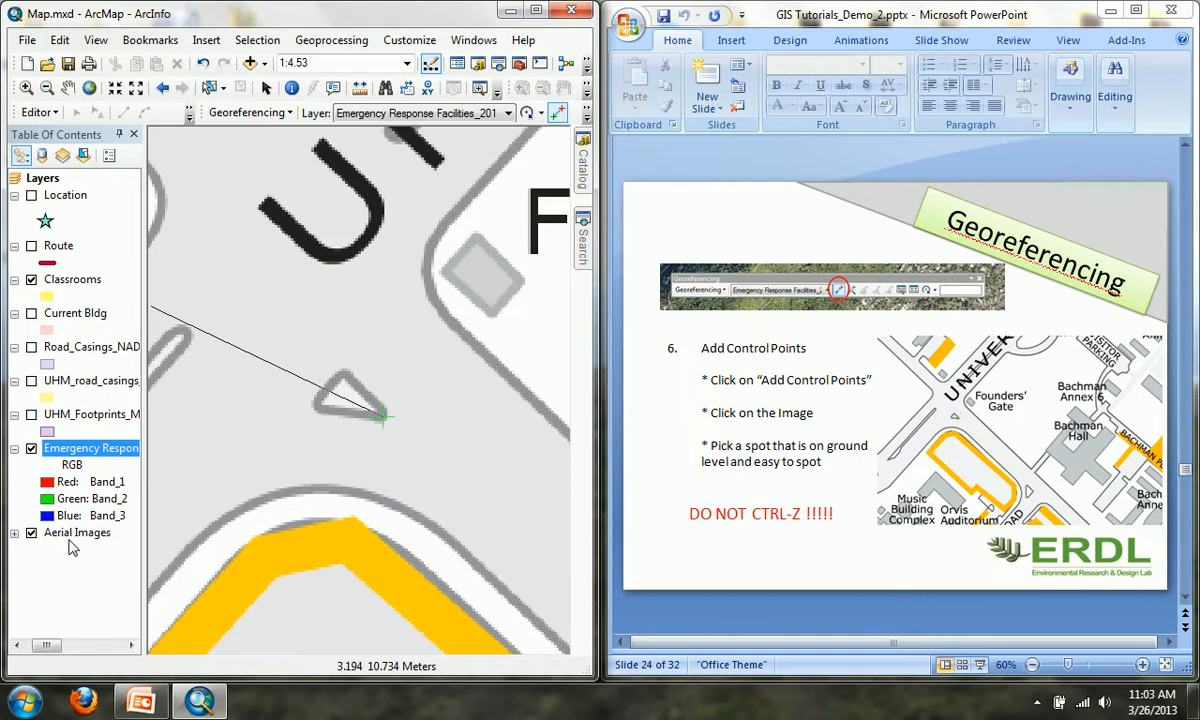
Step: Complete the first control point by linking it to the matching corner of the triangular traffic island in the Aerial Images layer
right_click(72, 537)
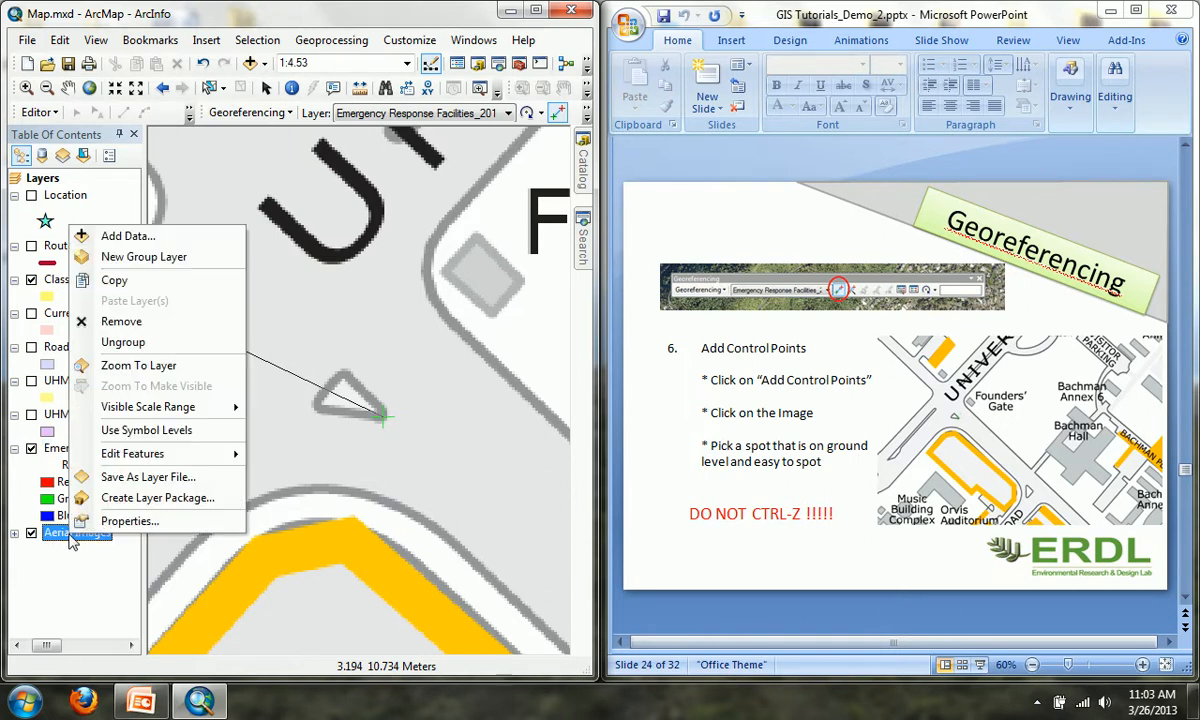
left_click(141, 366)
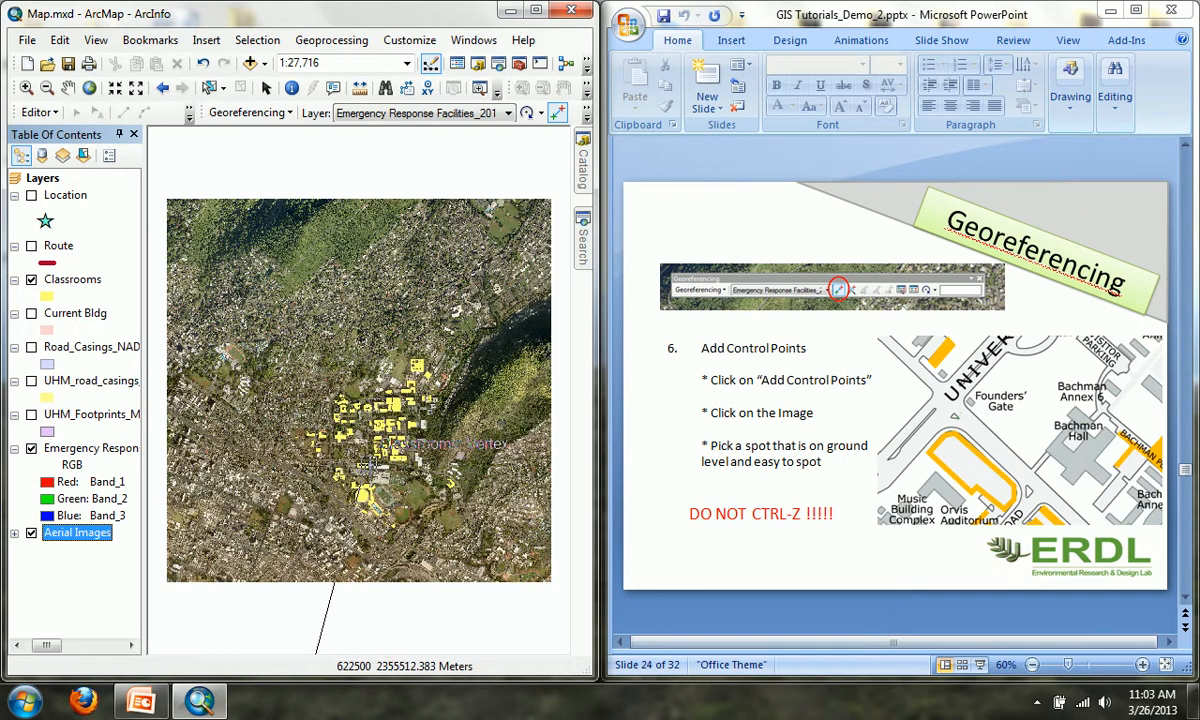
left_click(26, 87)
left_click_drag(310, 404, 483, 538)
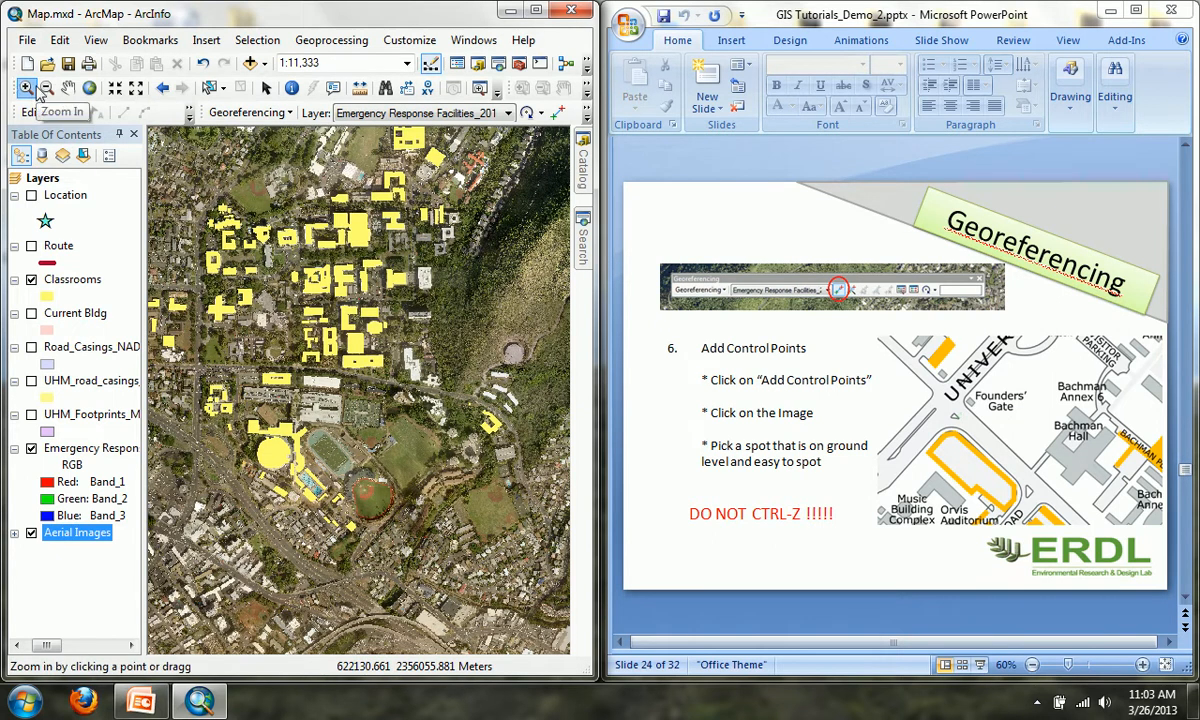
left_click(33, 88)
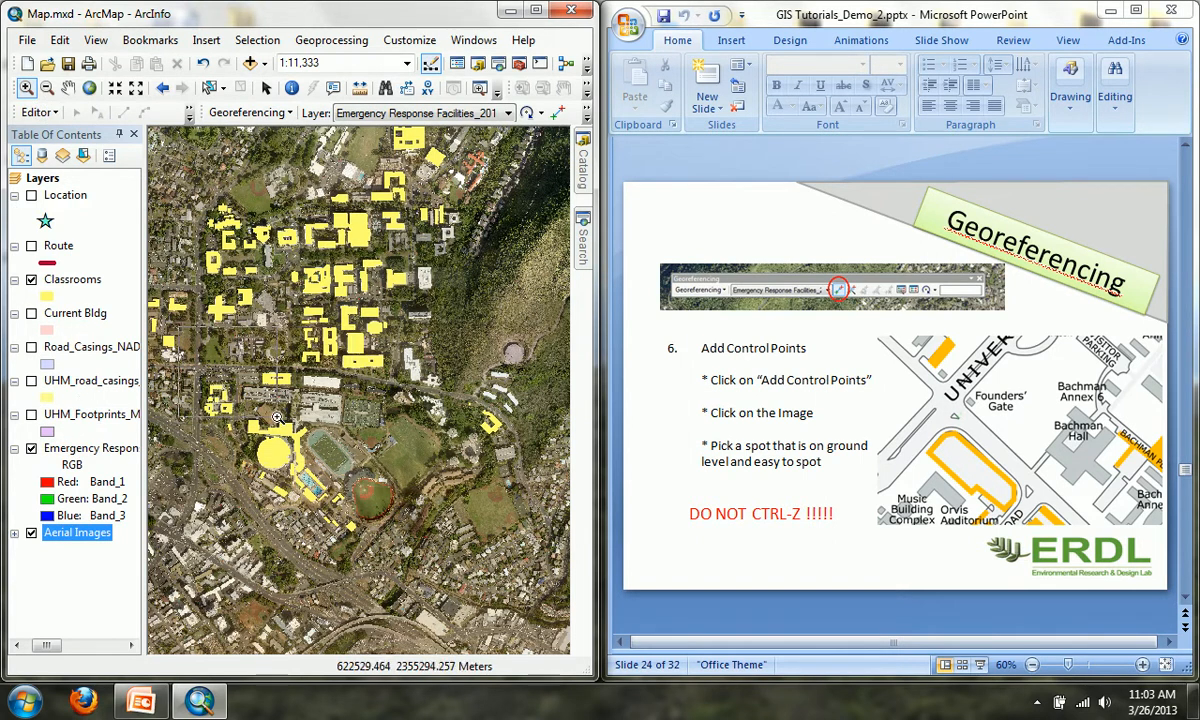
mouse_move(277, 418)
left_mouse_down()
mouse_move(181, 316)
mouse_move(217, 374)
mouse_move(275, 422)
left_mouse_up()
left_click_drag(398, 356, 497, 459)
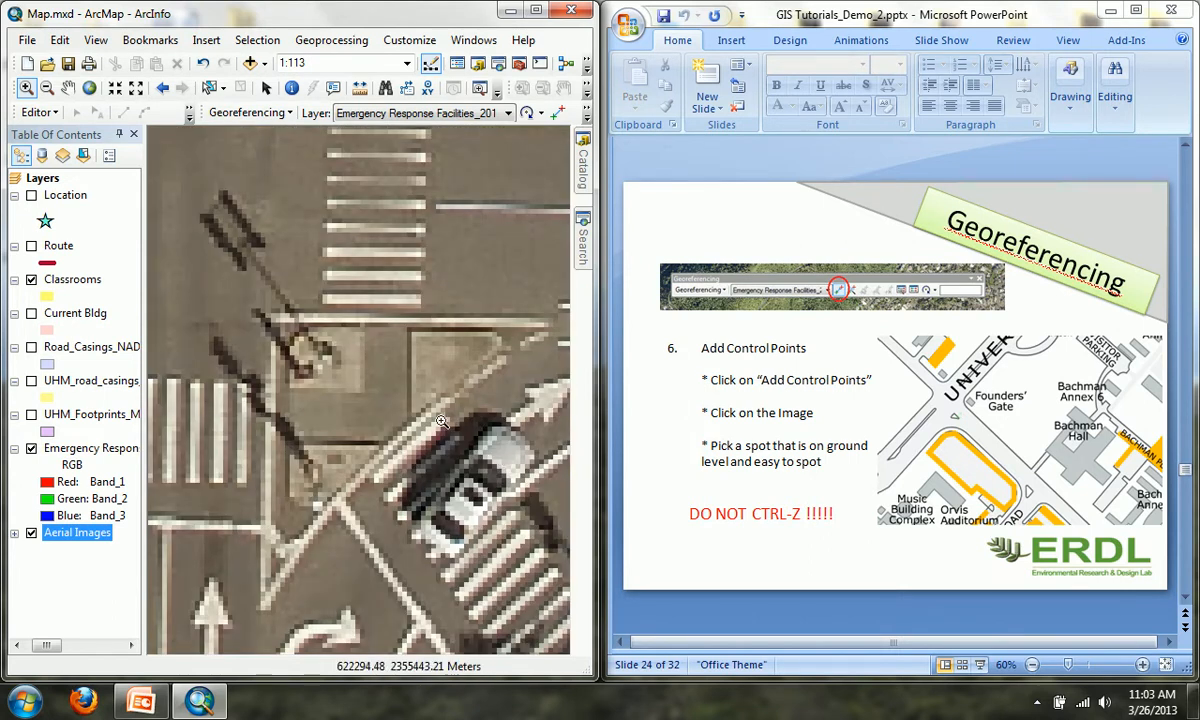
scroll(350, 358, "up", 3)
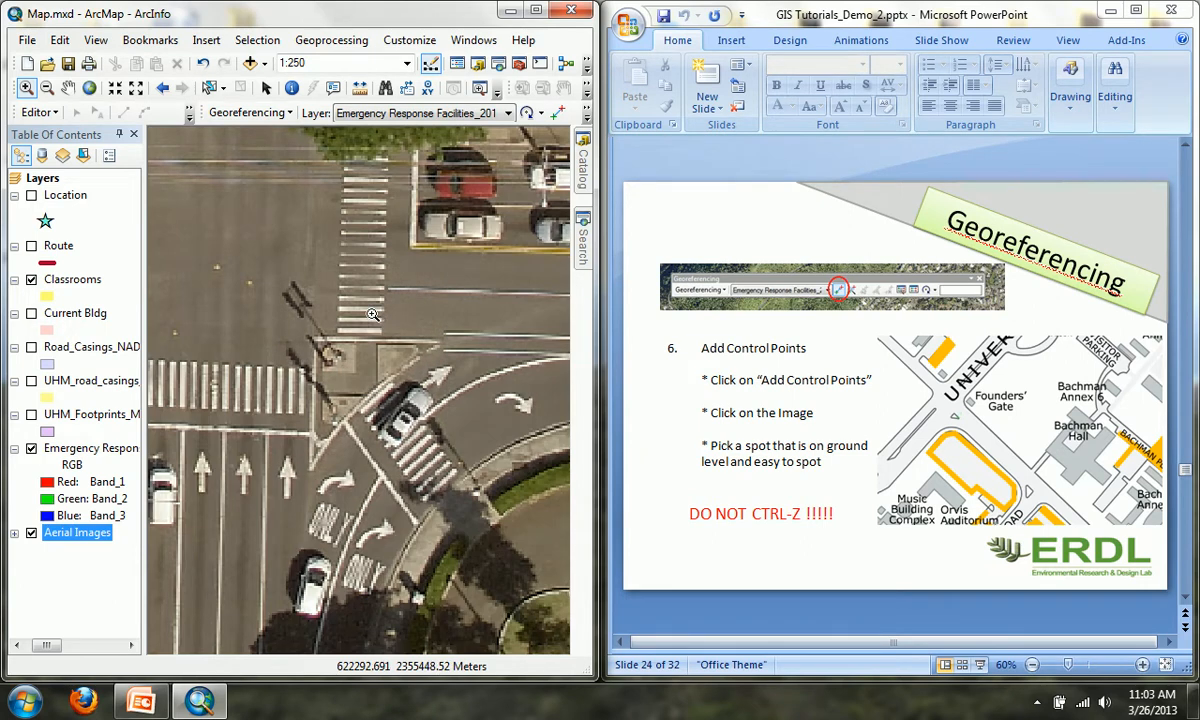
scroll(372, 315, "up", 2)
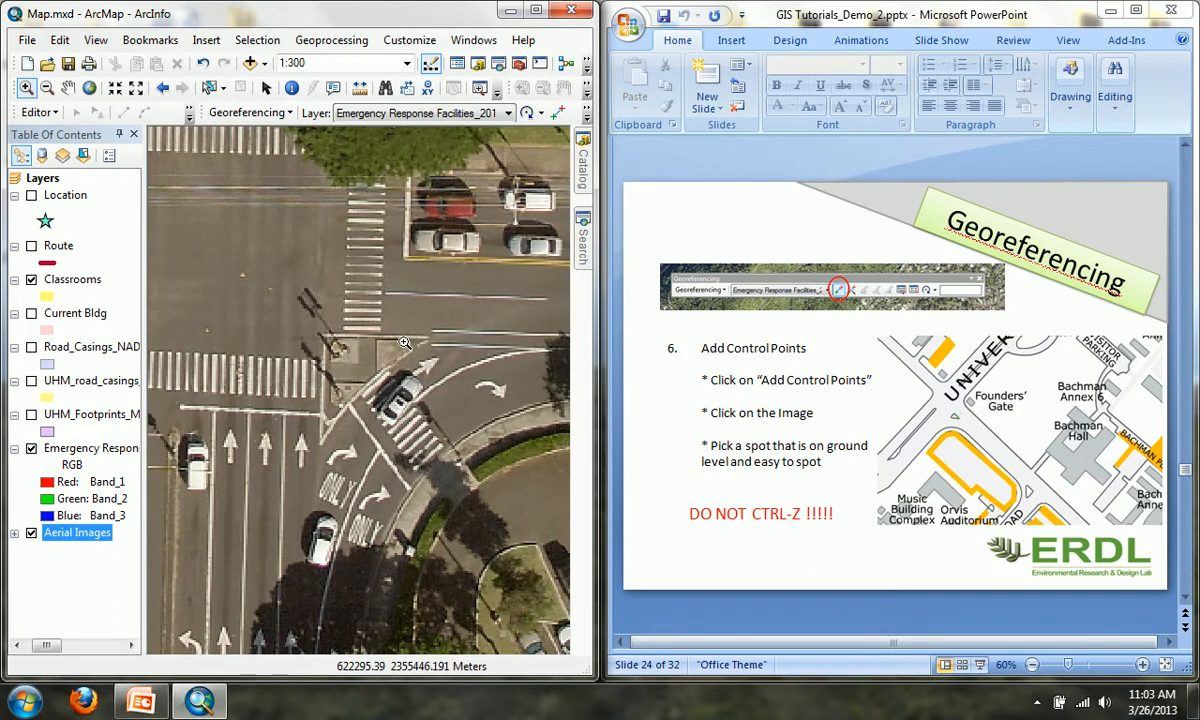
scroll(395, 310, "down", 1)
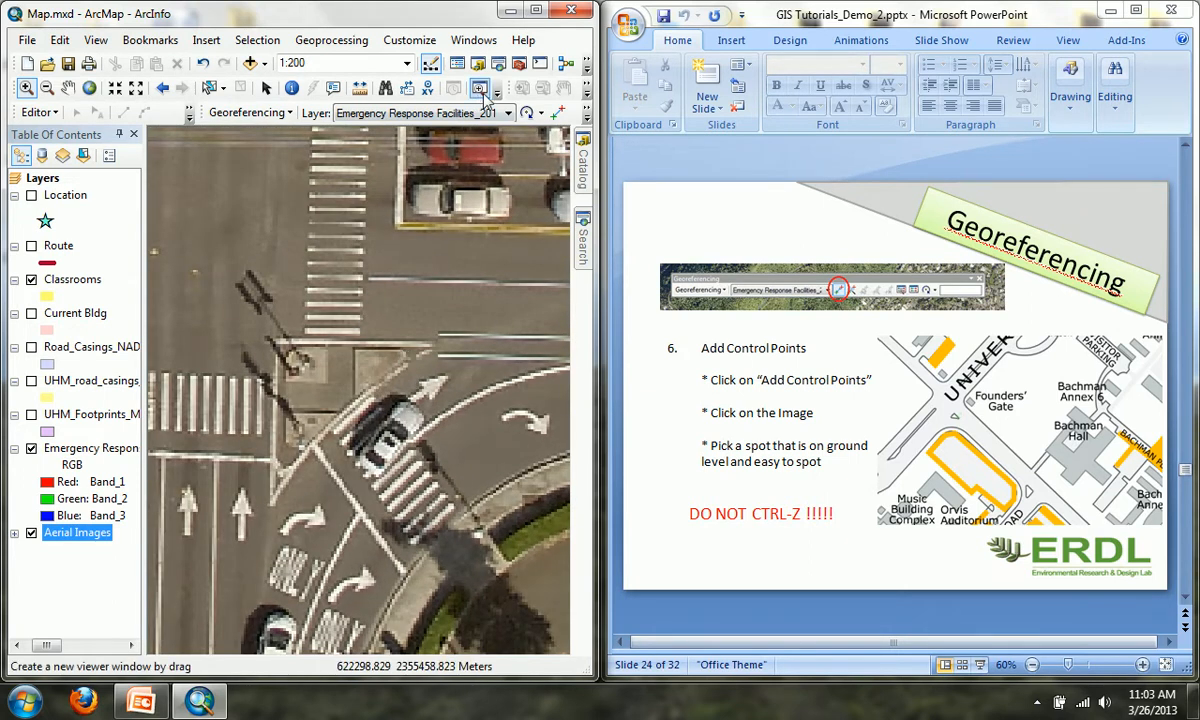
left_click(556, 119)
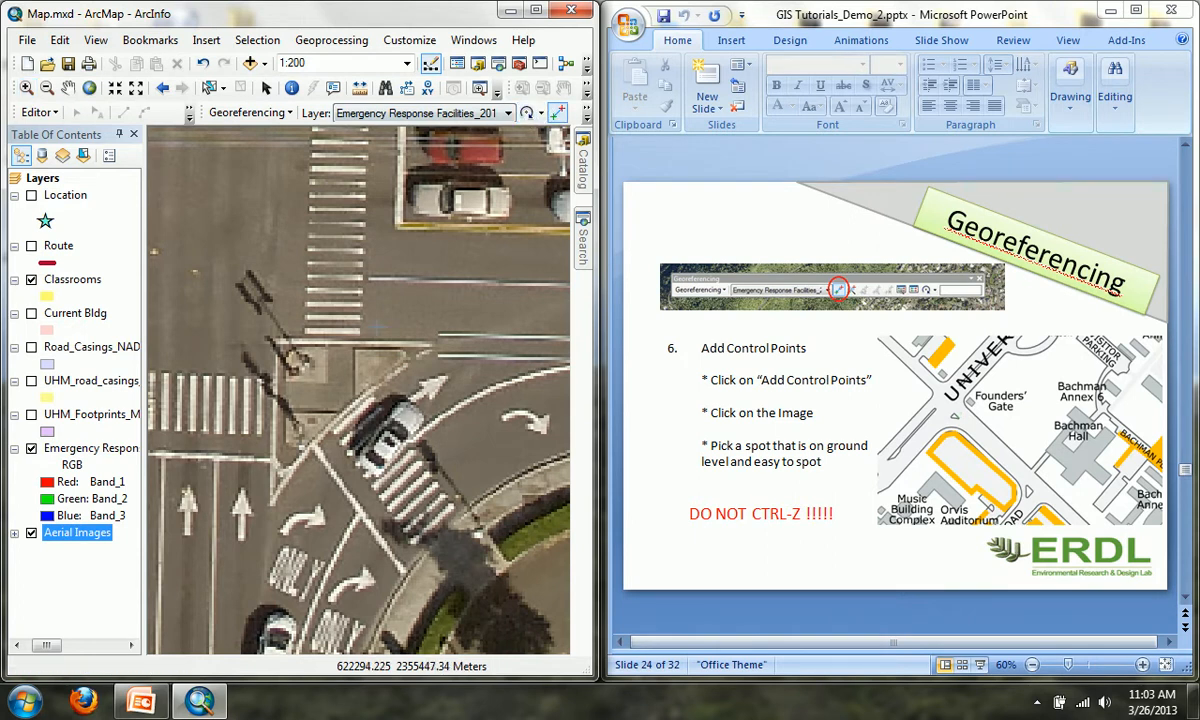
scroll(402, 369, "down", 3)
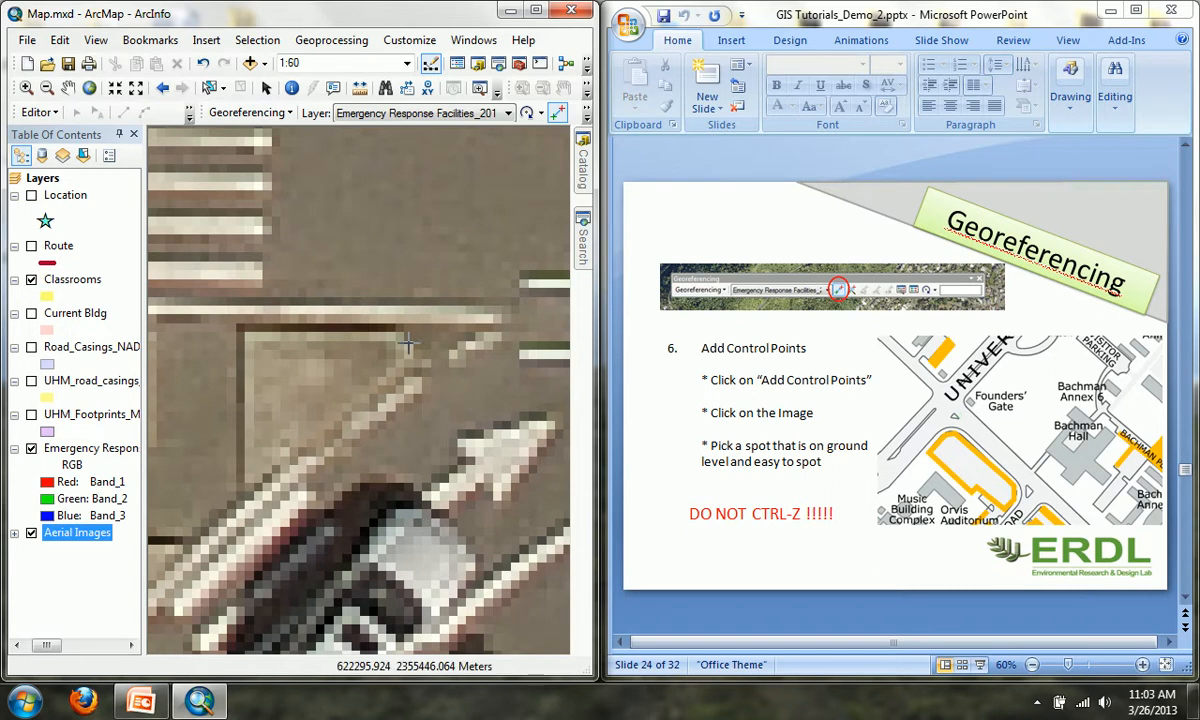
left_click(407, 343)
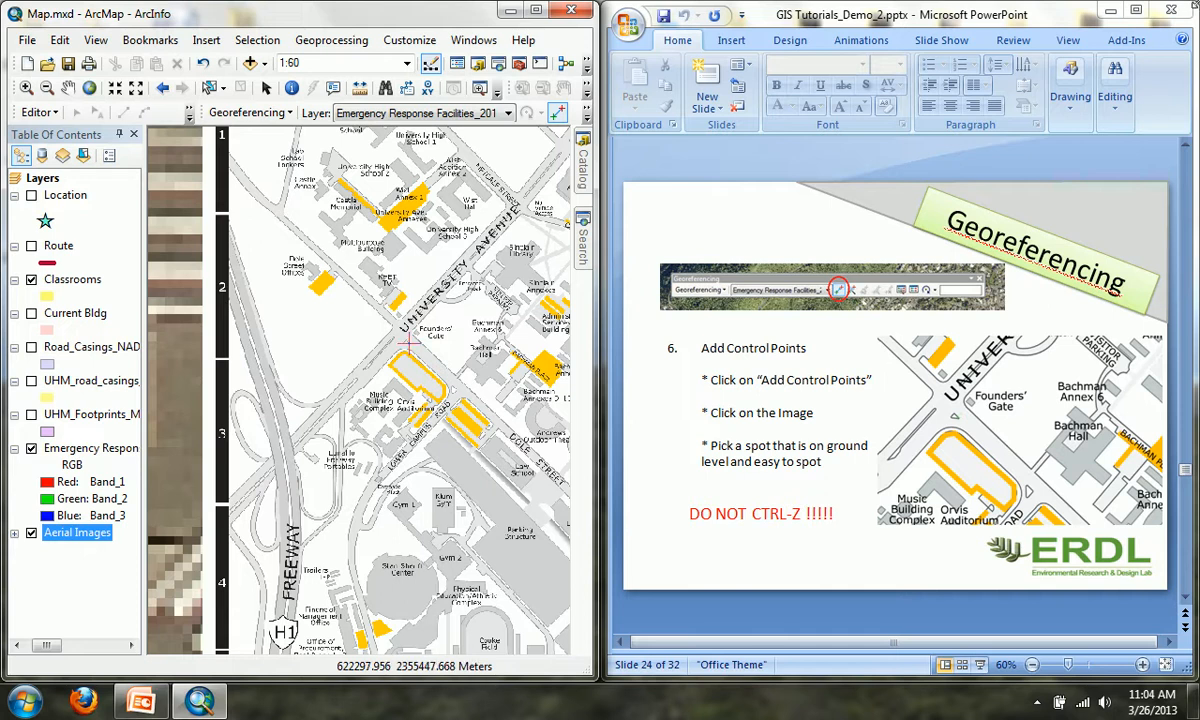
Step: Advance the PowerPoint tutorial to slide 25 and look over the shifted campus map image around University Avenue and Maile Way in ArcMap
left_click(1003, 22)
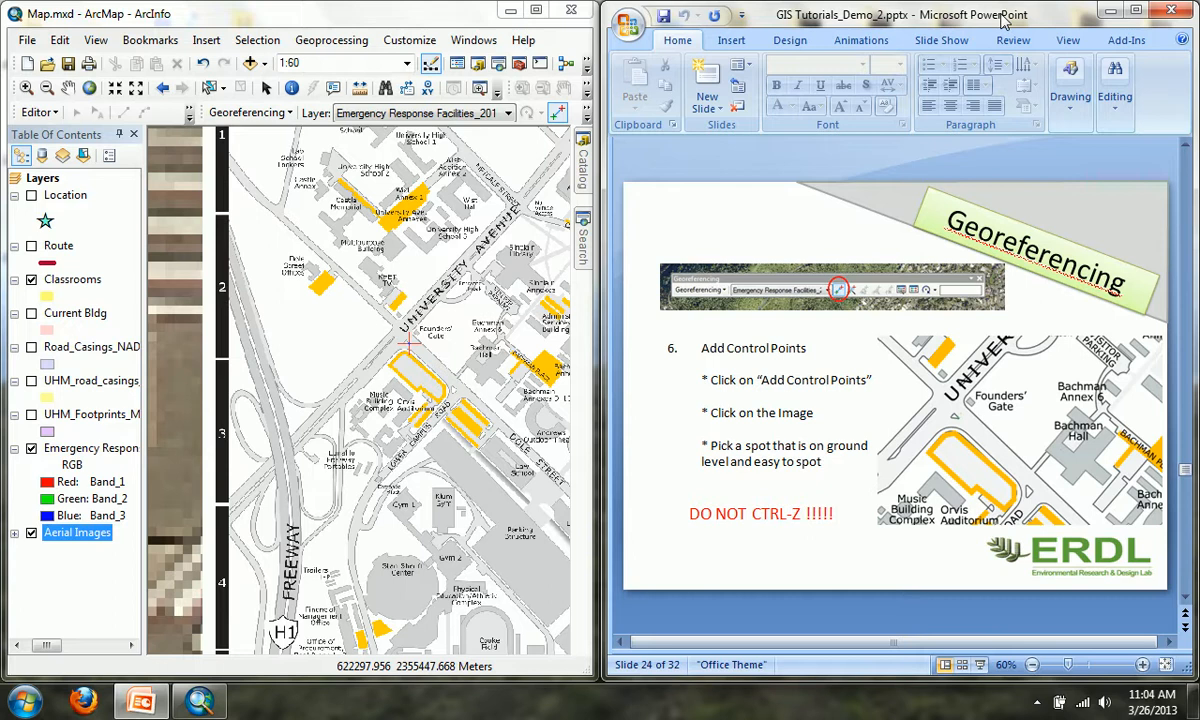
key("Page_Down")
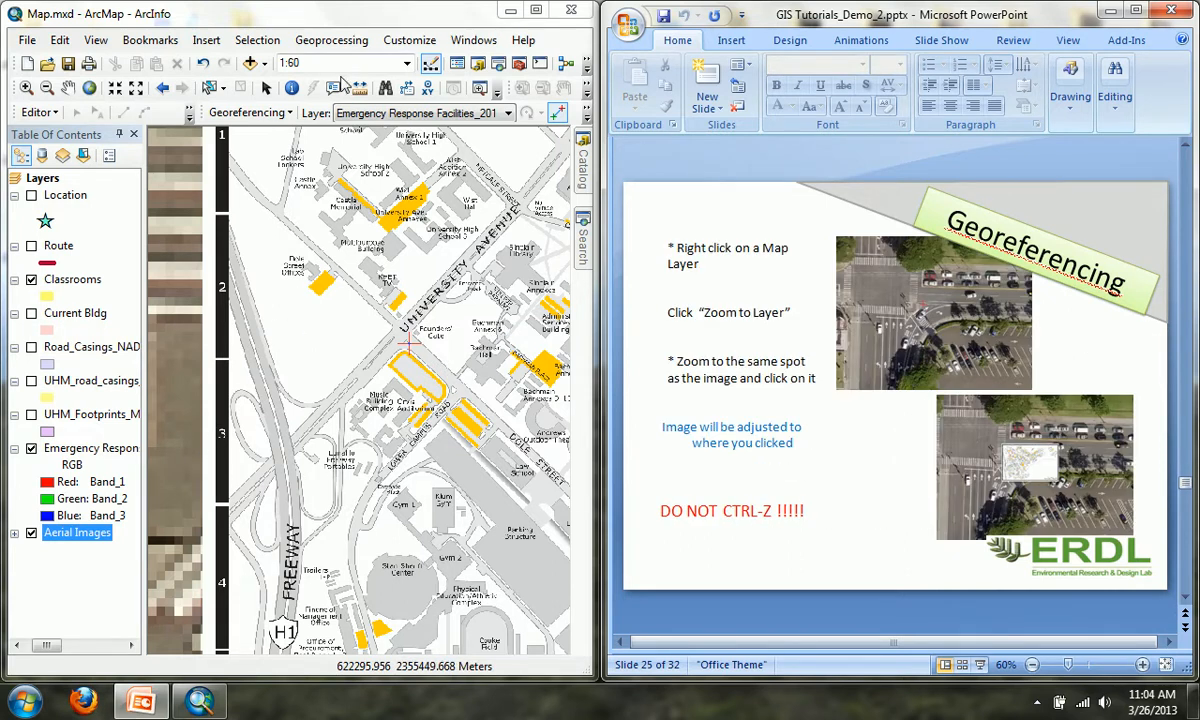
left_click(67, 87)
left_click_drag(380, 197, 251, 313)
left_click_drag(436, 279, 281, 302)
left_click_drag(425, 306, 297, 296)
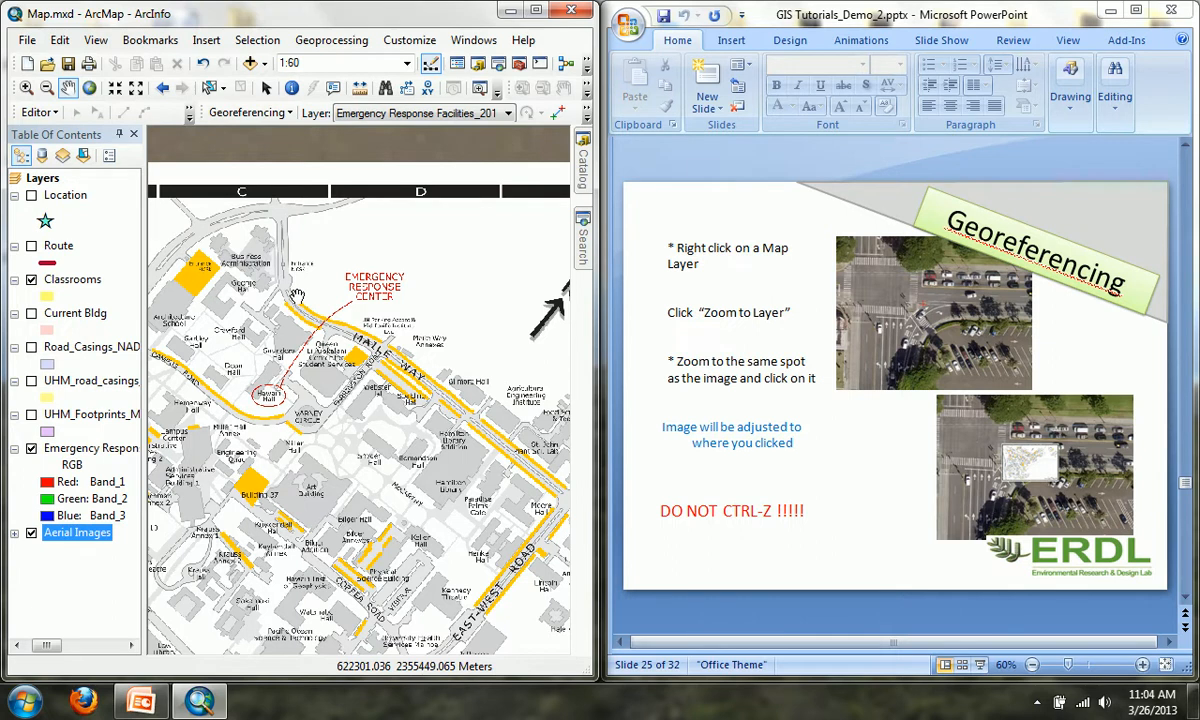
Step: Maximize the ArcMap window and view the whole campus map image against the surrounding aerial imagery
left_click(537, 11)
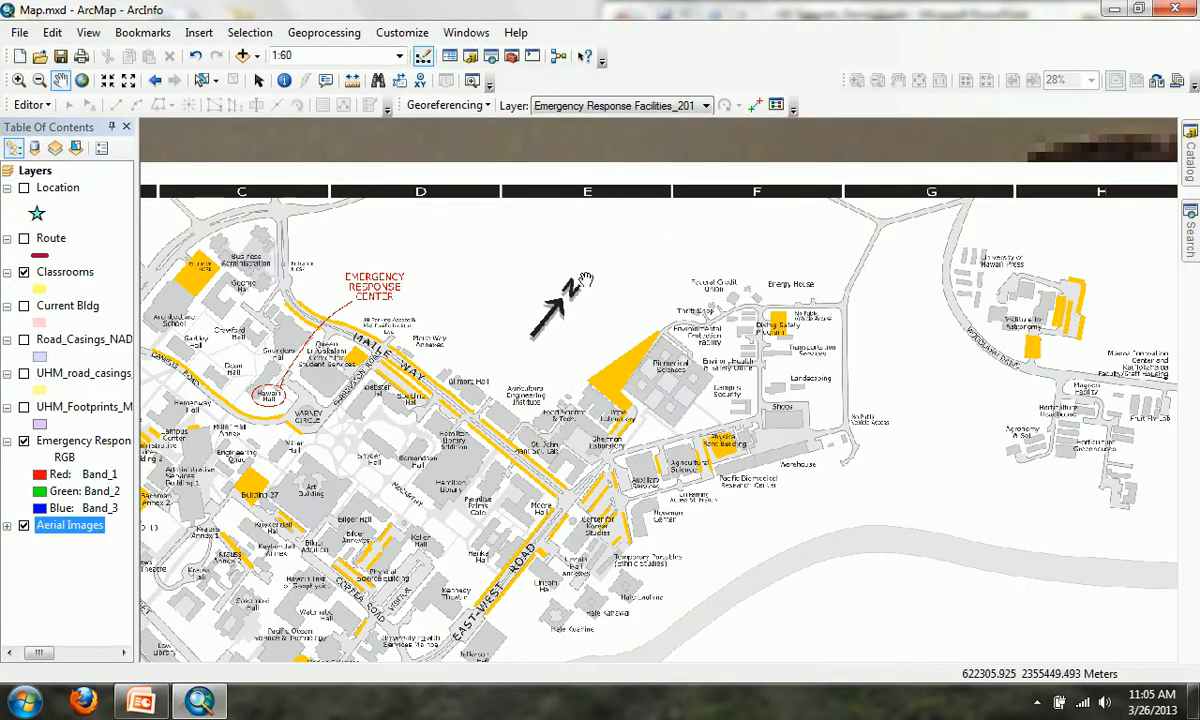
scroll(585, 284, "up", 2)
scroll(585, 282, "down", 2)
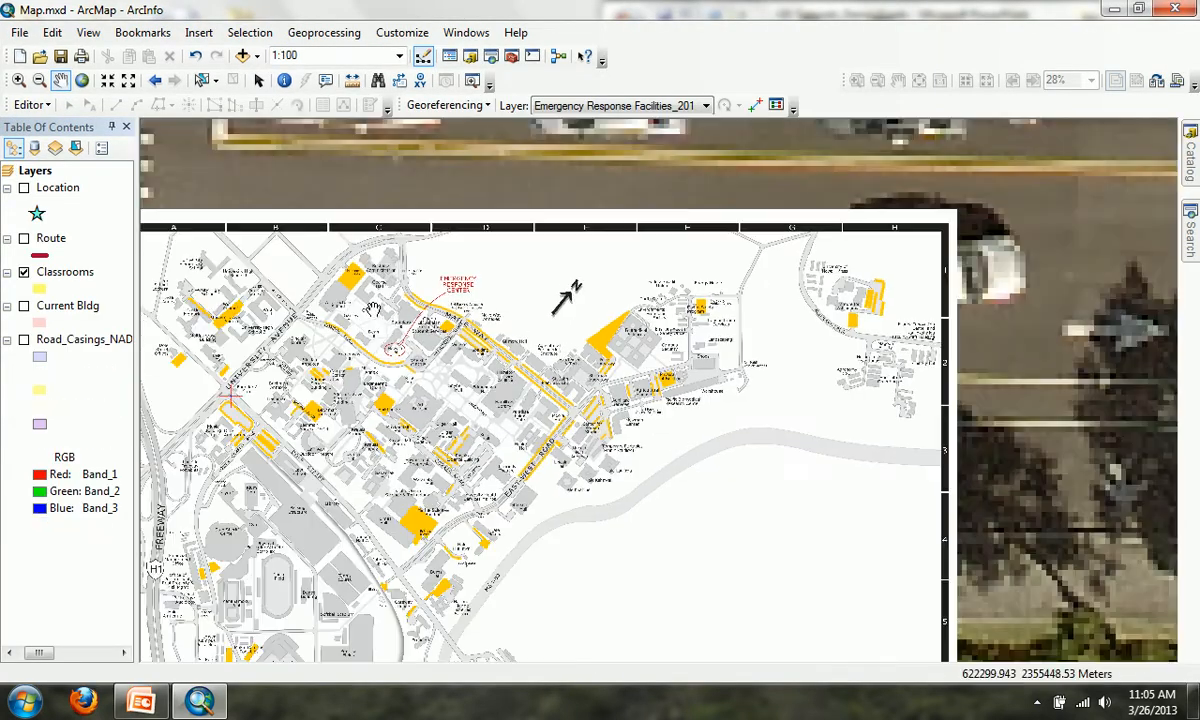
scroll(671, 261, "down", 1)
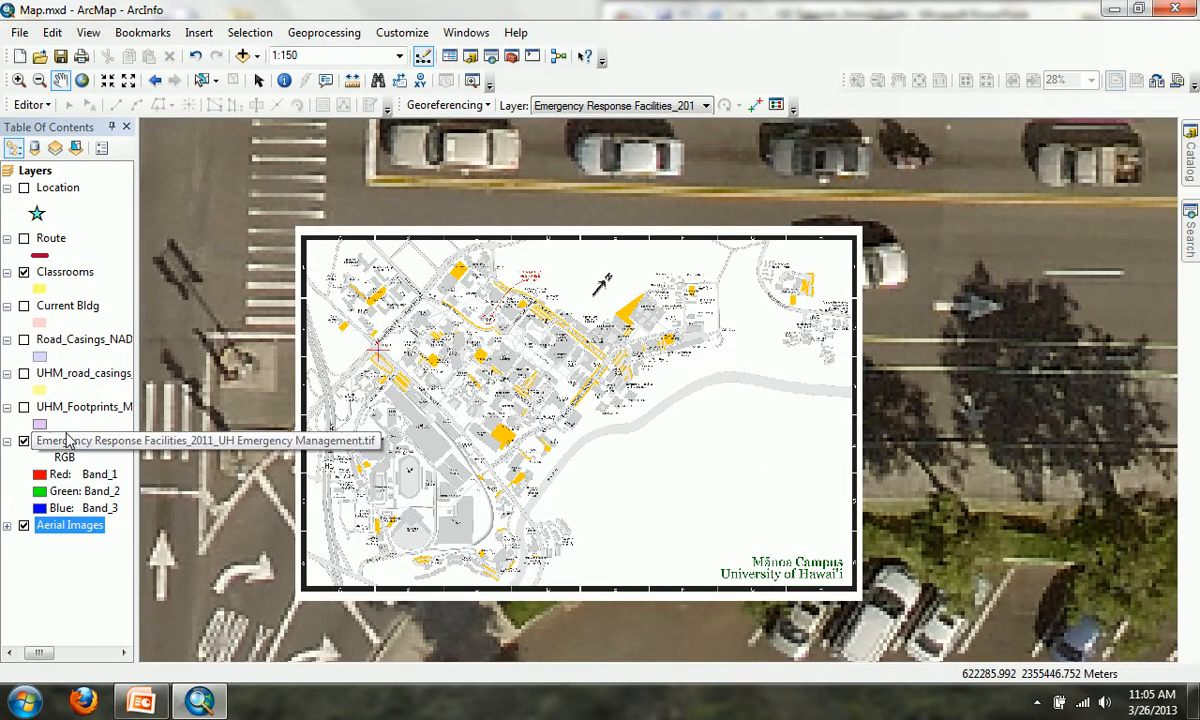
Step: Set the transparency of the Emergency Response Facilities layer to 30%
right_click(70, 445)
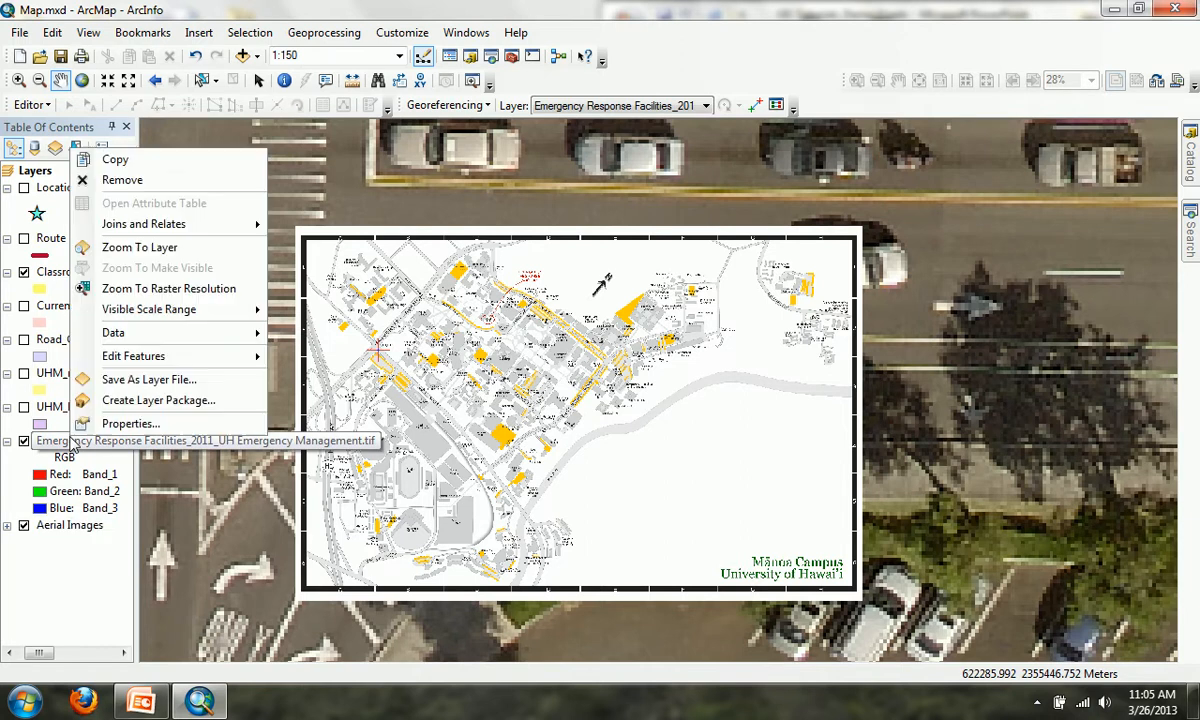
left_click(206, 399)
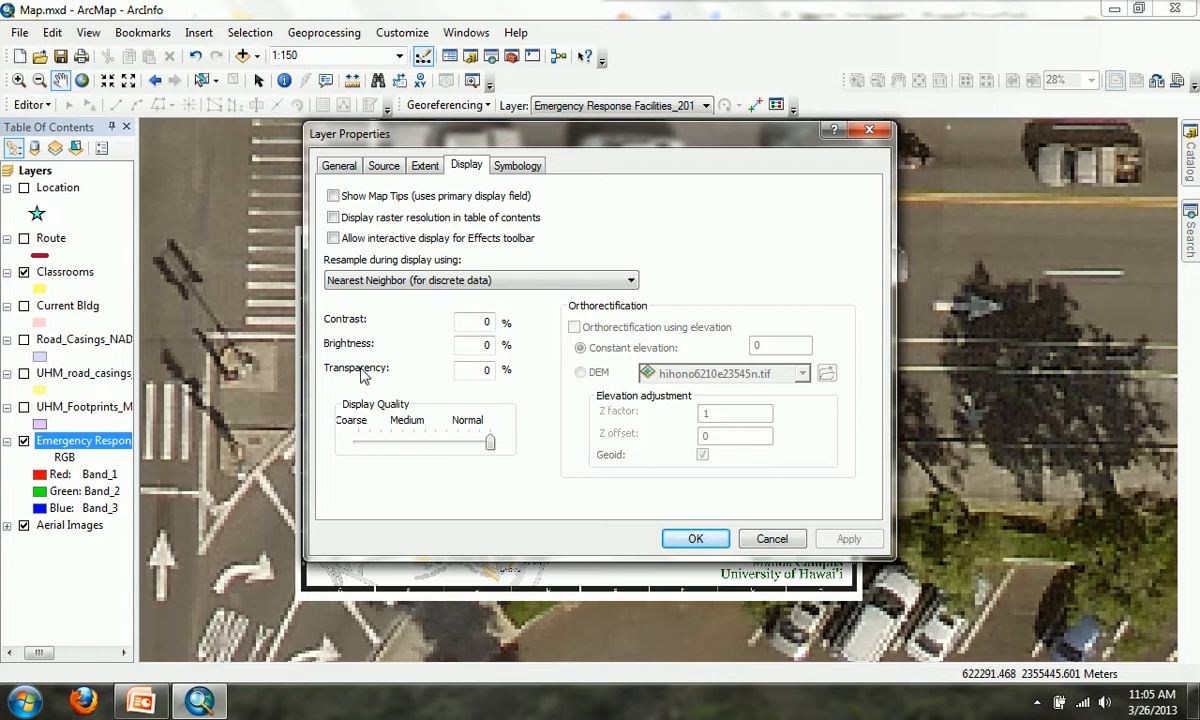
double_click(487, 369)
type("30")
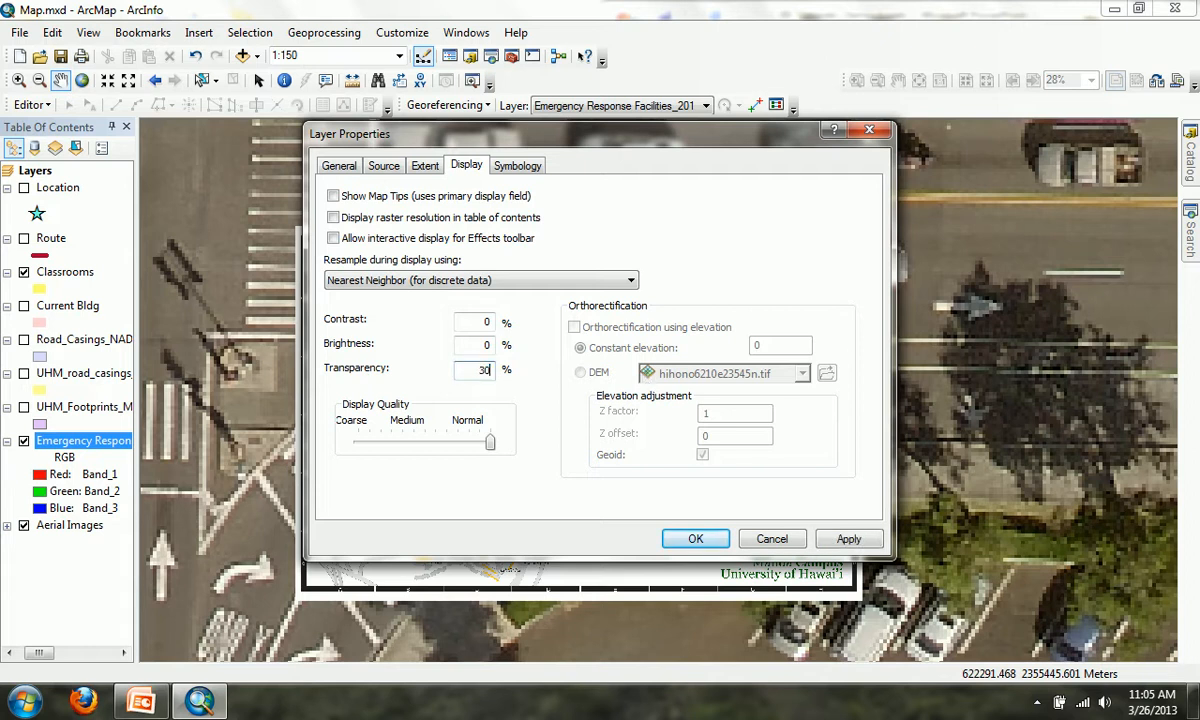
left_click(700, 538)
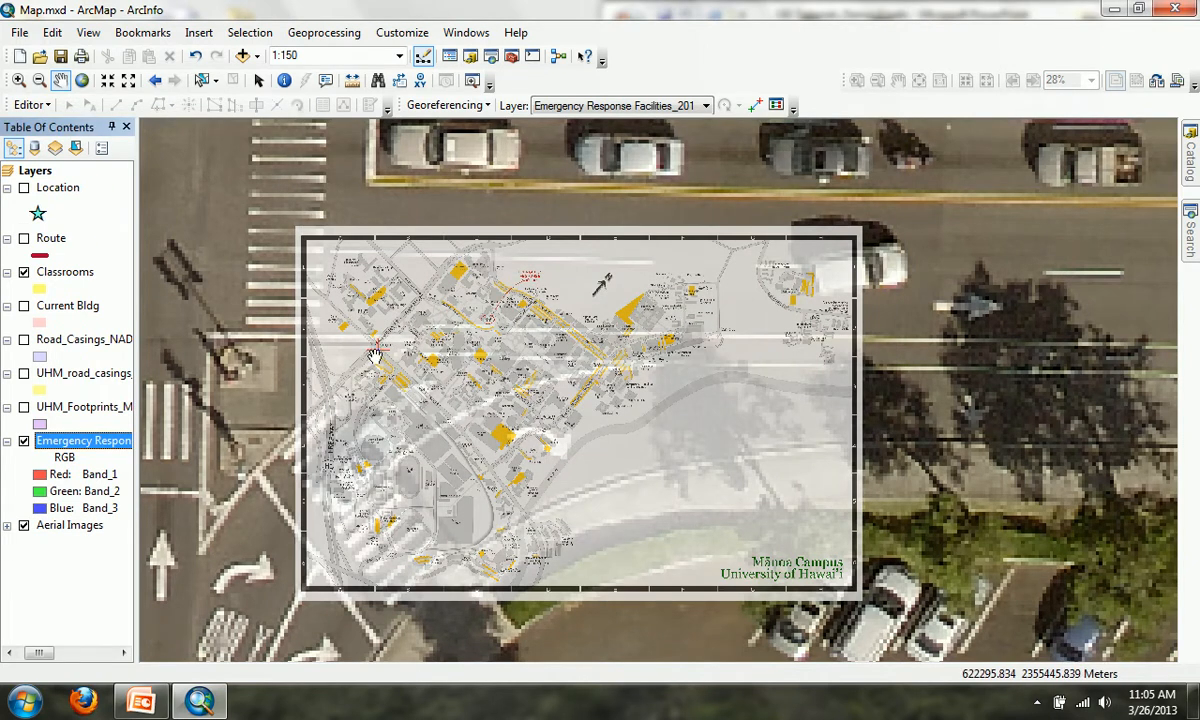
Step: Start the second control point at the rounded end of the Maile Way median beside Moore Hall on the campus map image
scroll(621, 368, "down", 2)
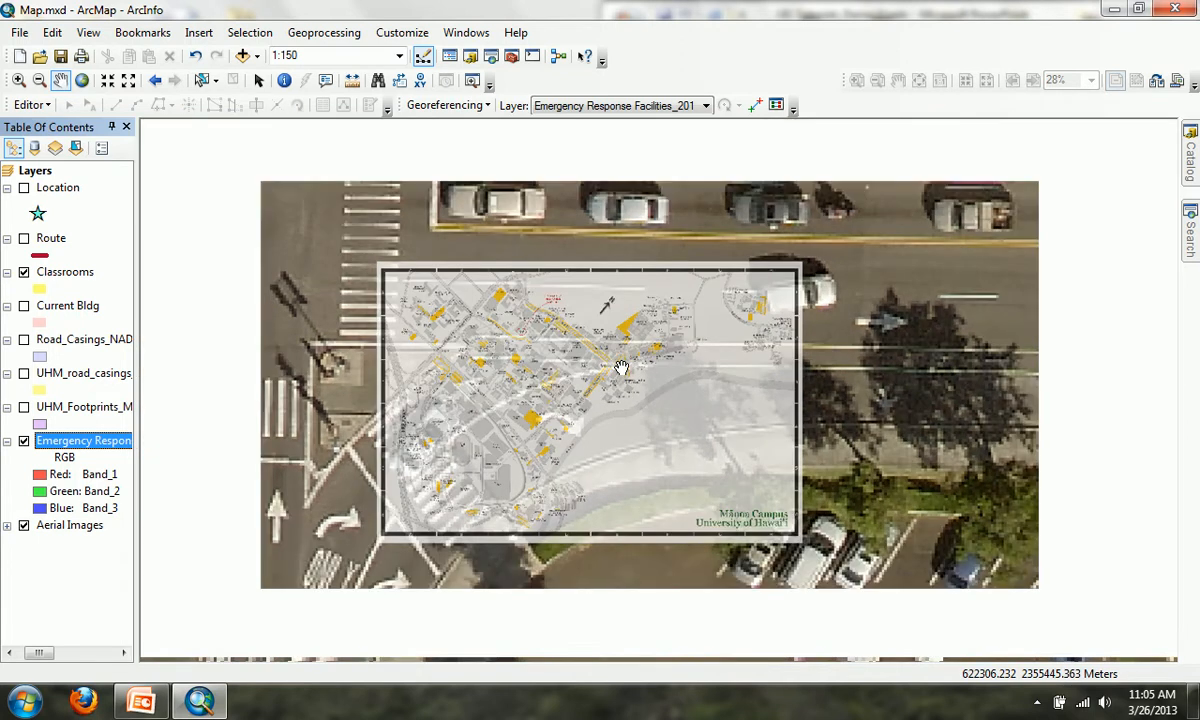
scroll(621, 368, "down", 3)
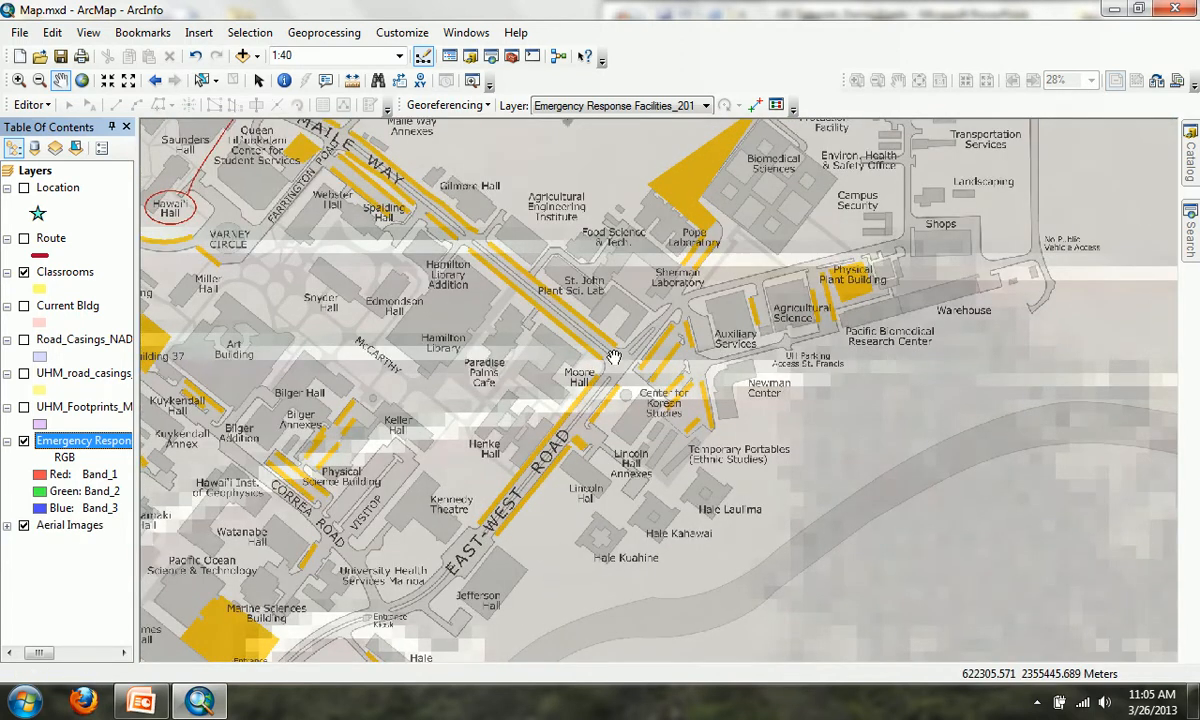
scroll(616, 356, "down", 3)
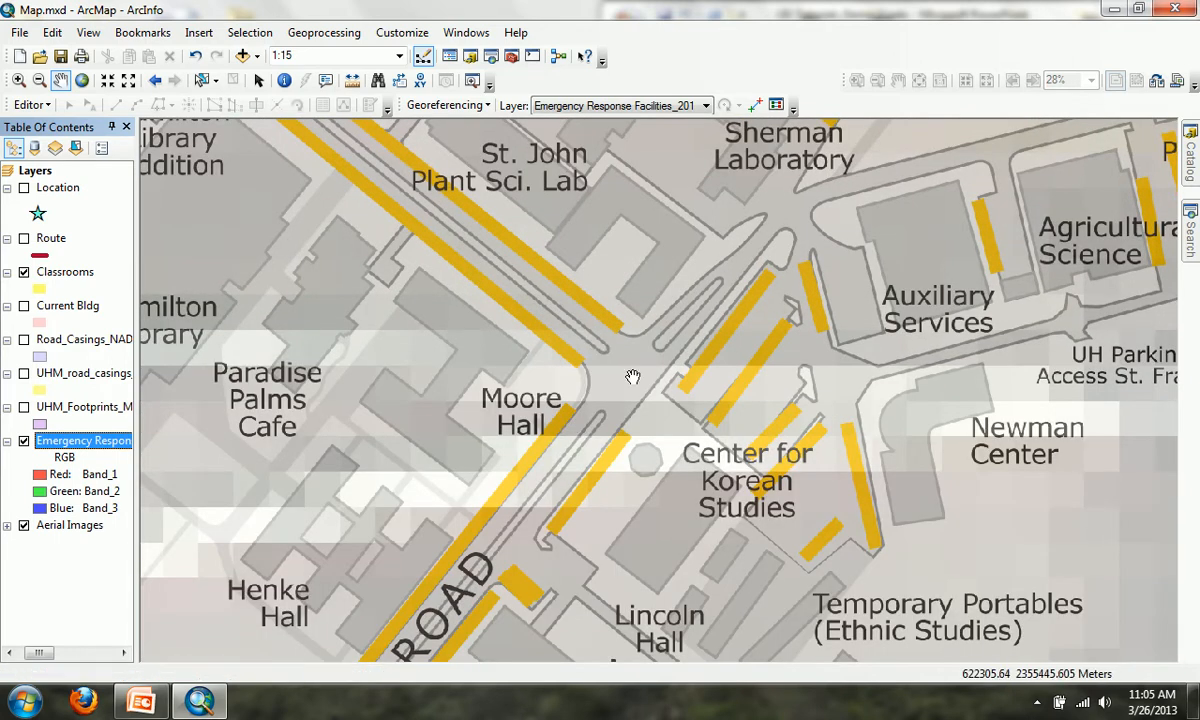
scroll(633, 376, "down", 1)
scroll(633, 376, "down", 1)
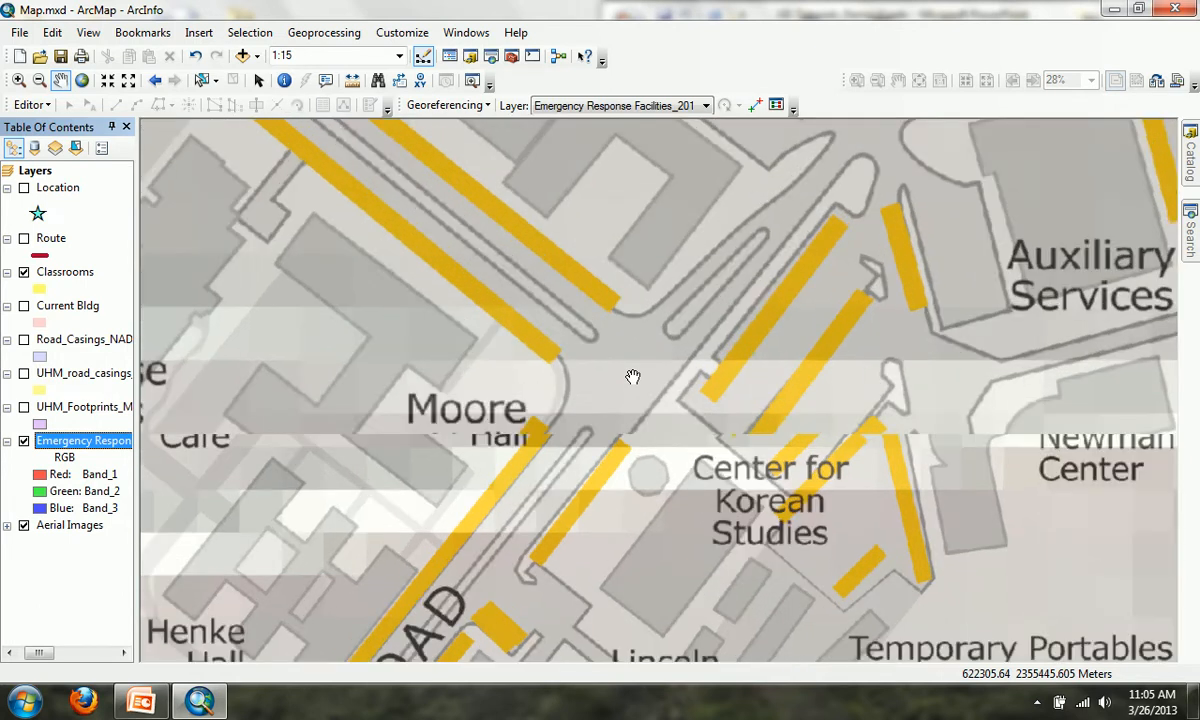
scroll(633, 376, "down", 1)
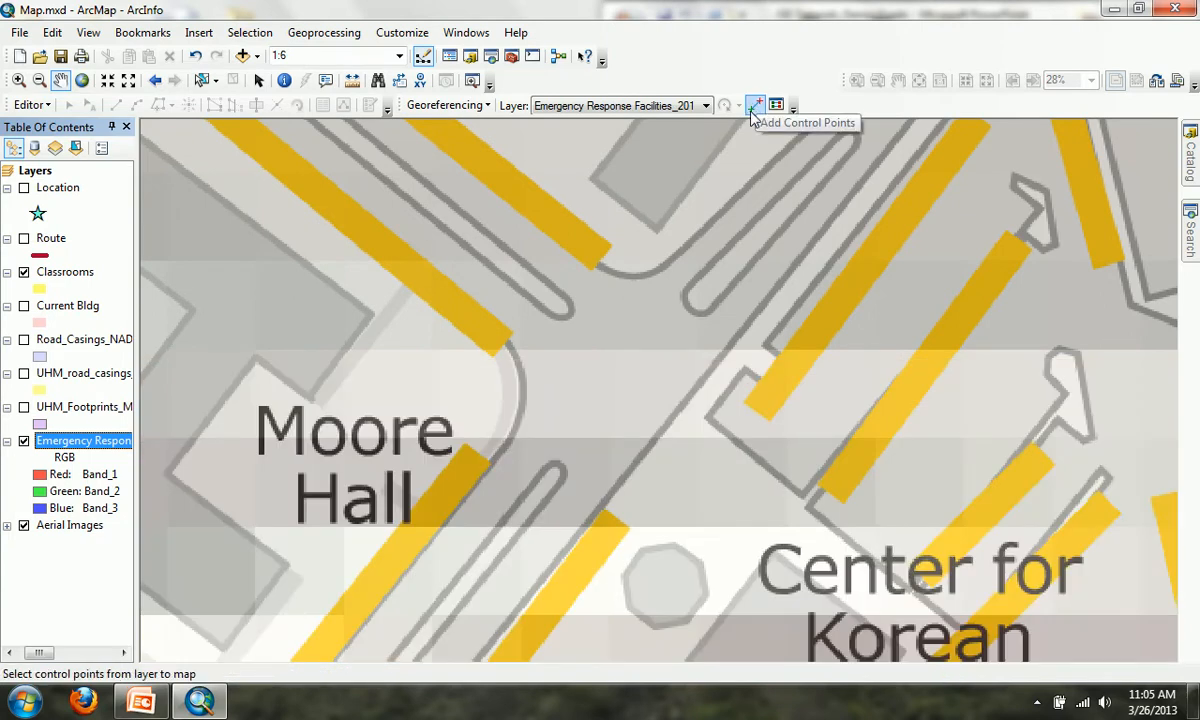
left_click(753, 108)
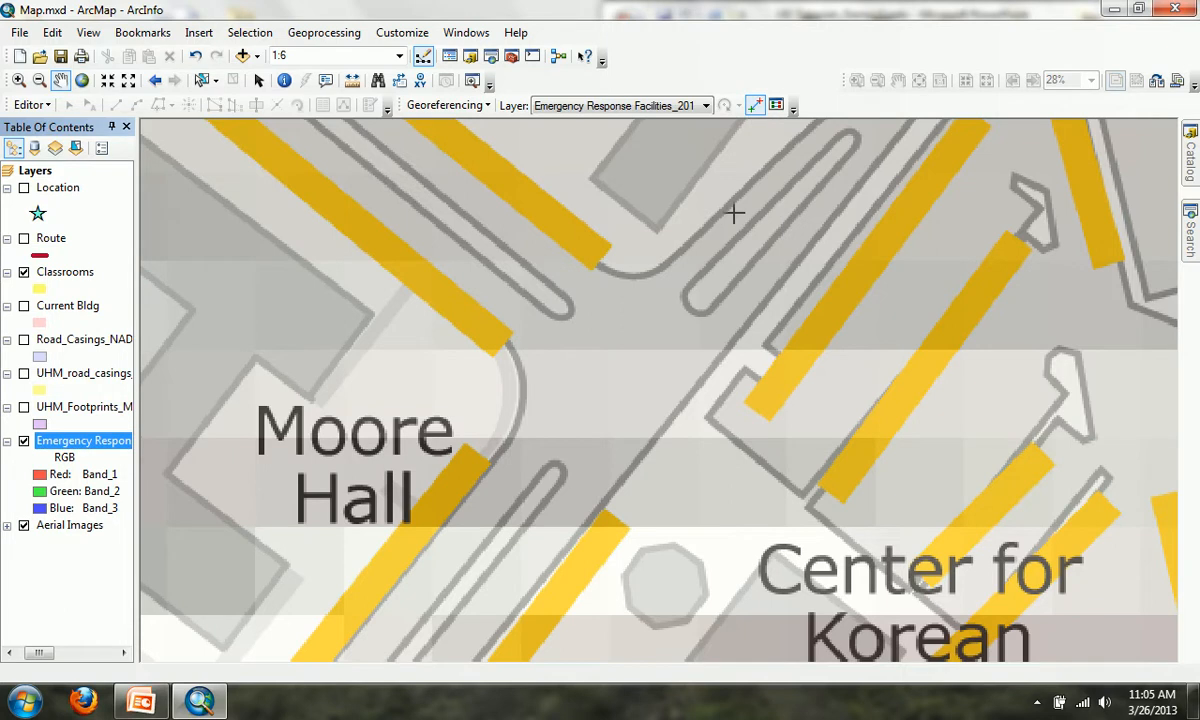
left_click(571, 316)
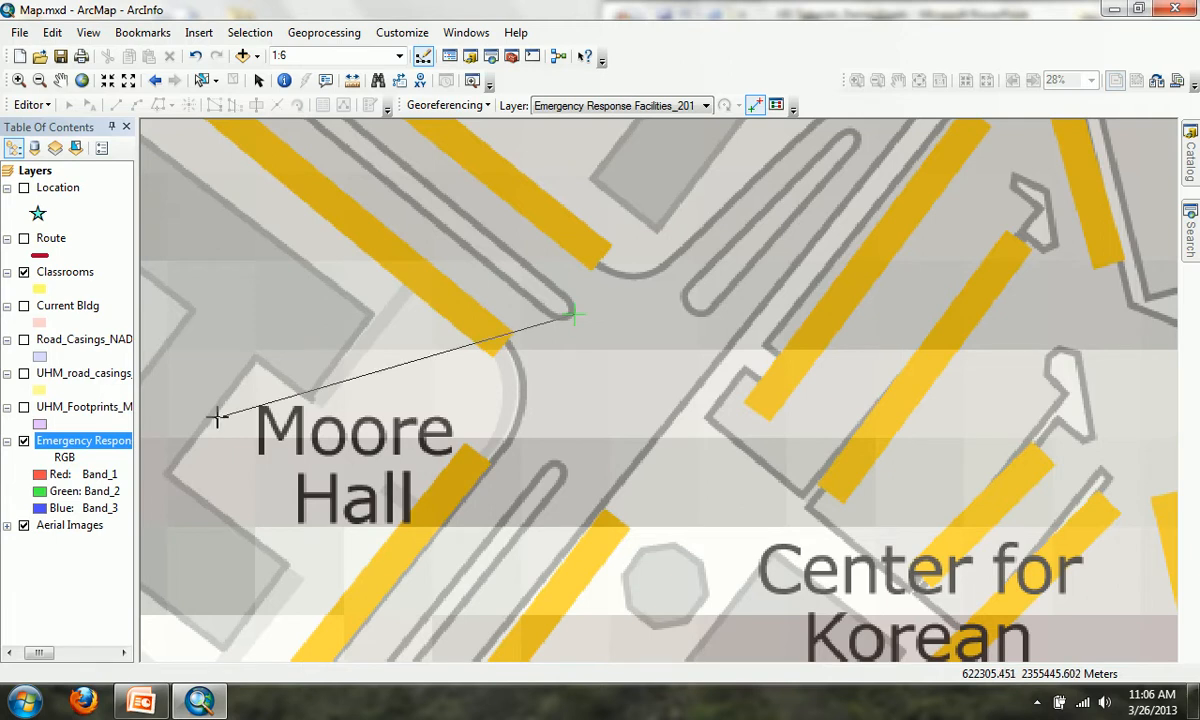
Step: Zoom to the Aerial Images layer and link the second control point to the grass median's tip at the Maile Way and East-West Road crosswalk
right_click(84, 525)
left_click(195, 354)
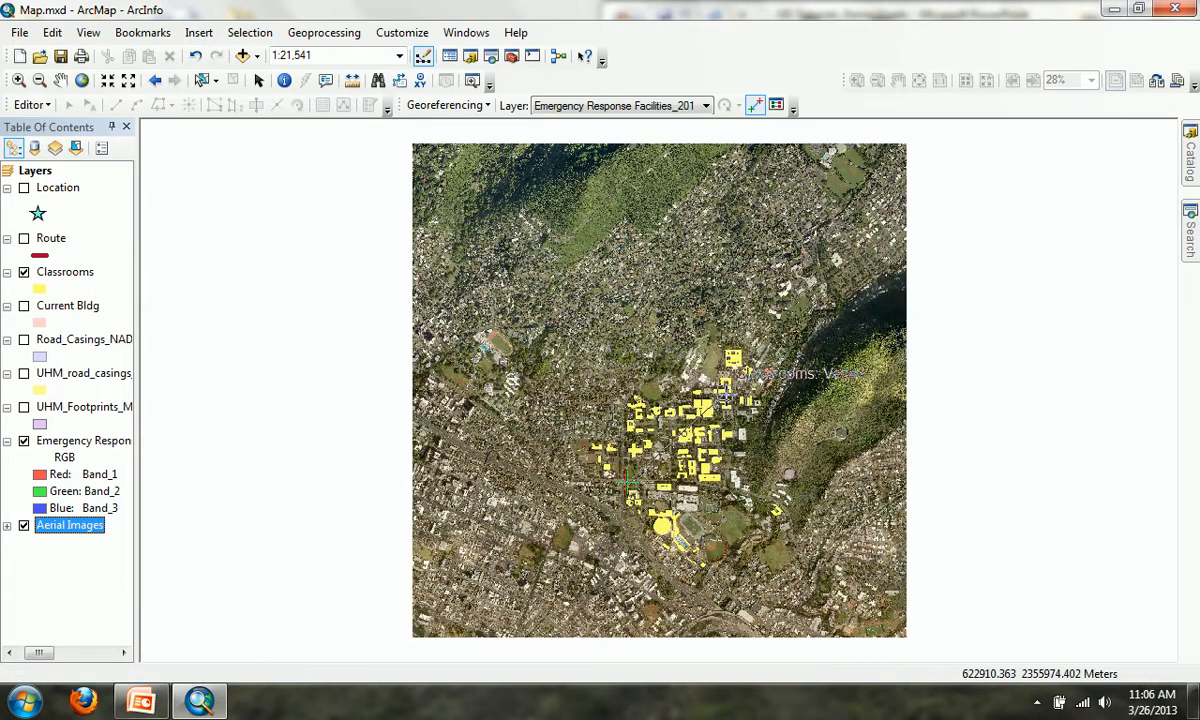
scroll(727, 397, "down", 2)
scroll(727, 397, "down", 2)
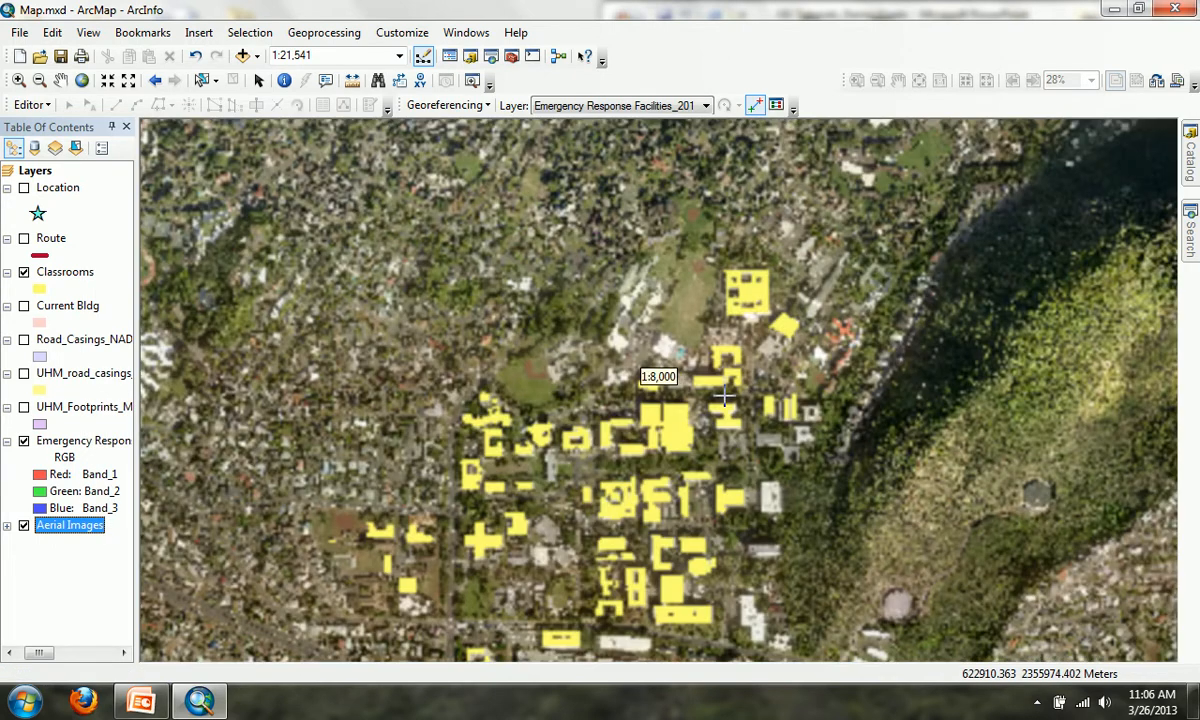
scroll(727, 397, "down", 4)
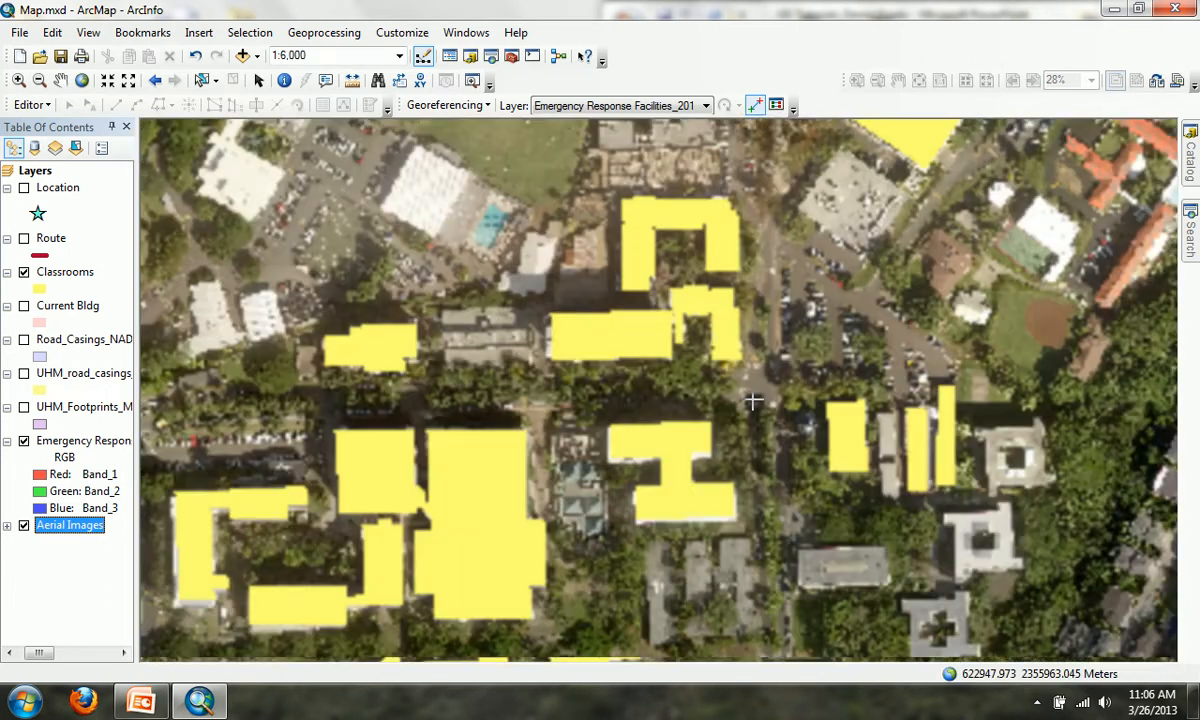
scroll(750, 399, "down", 2)
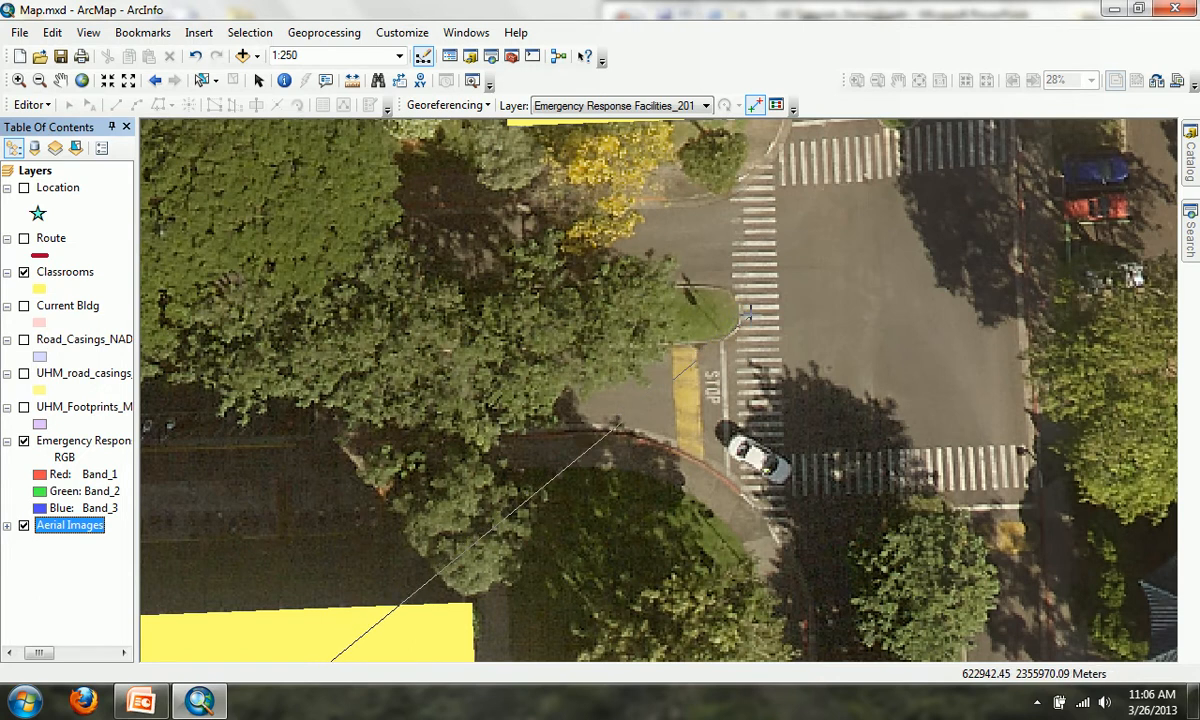
scroll(748, 313, "down", 1)
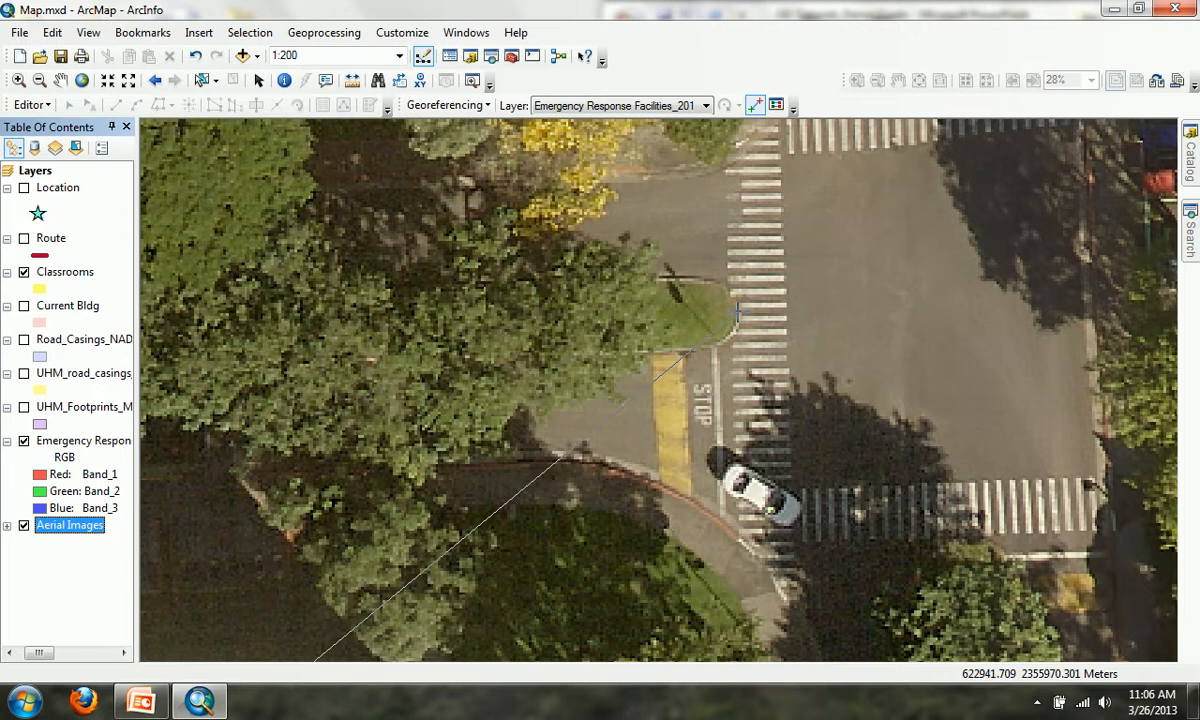
left_click(737, 312)
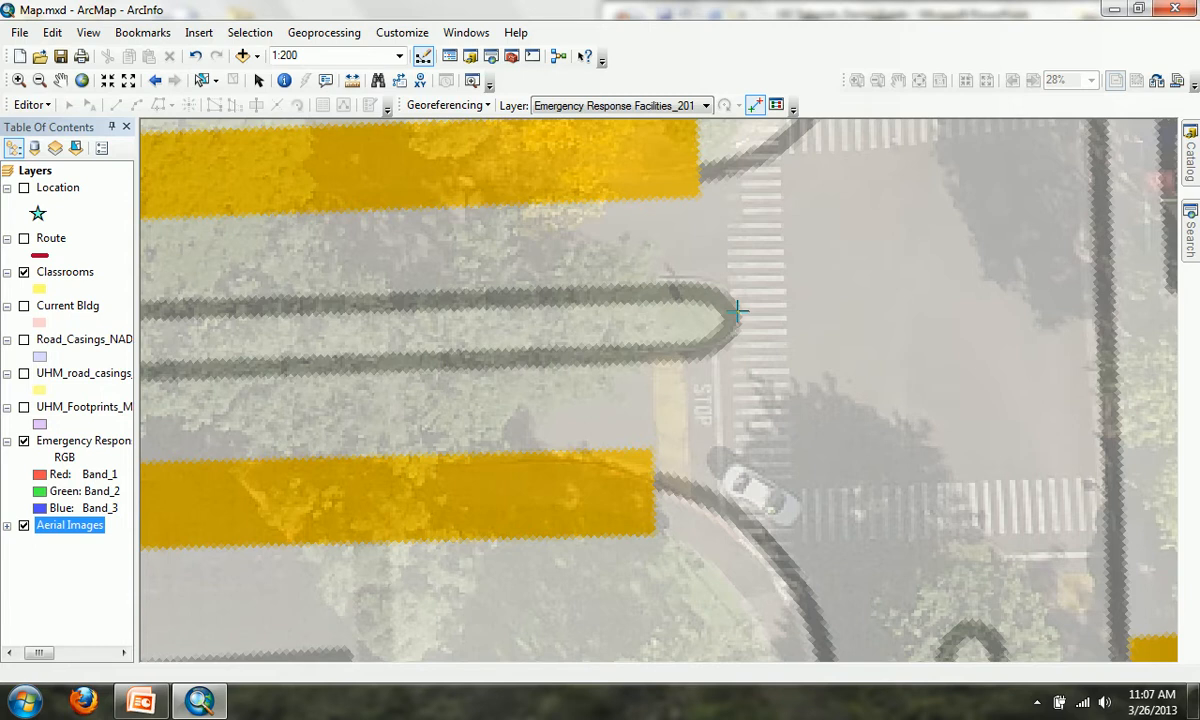
left_click(737, 311)
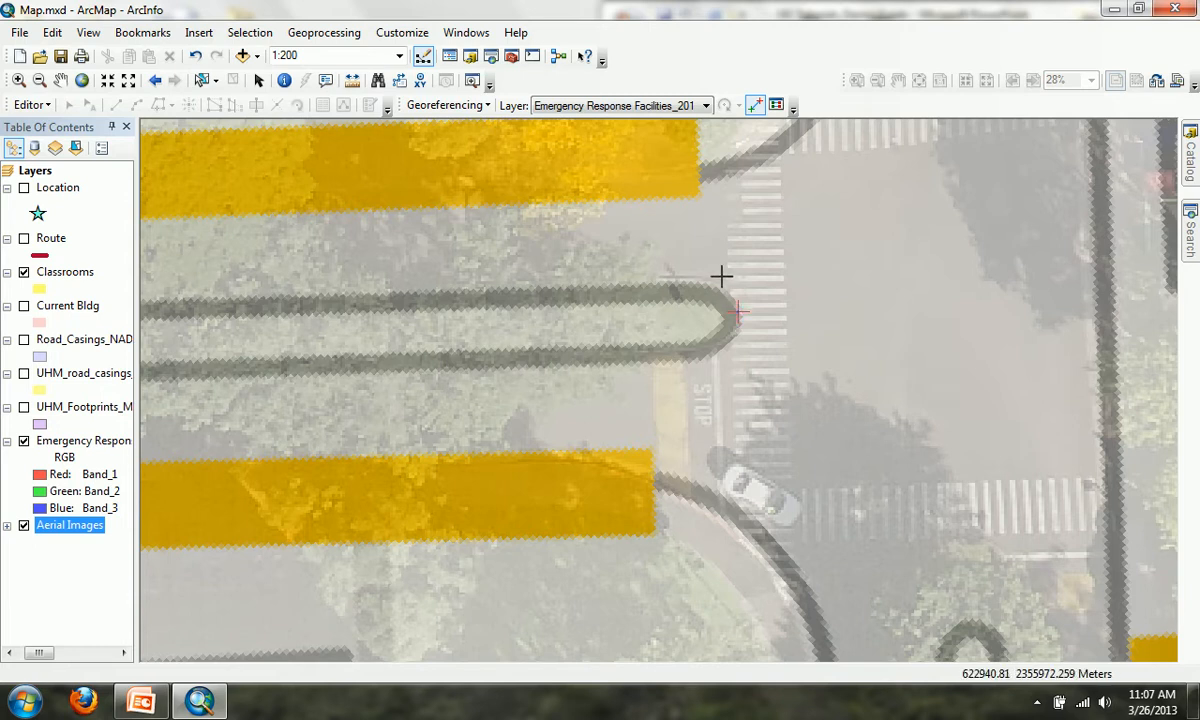
Step: Examine how the campus map aligns with the aerial images, from Maile Way down East-West Road to Burns Hall
scroll(714, 270, "down", 3)
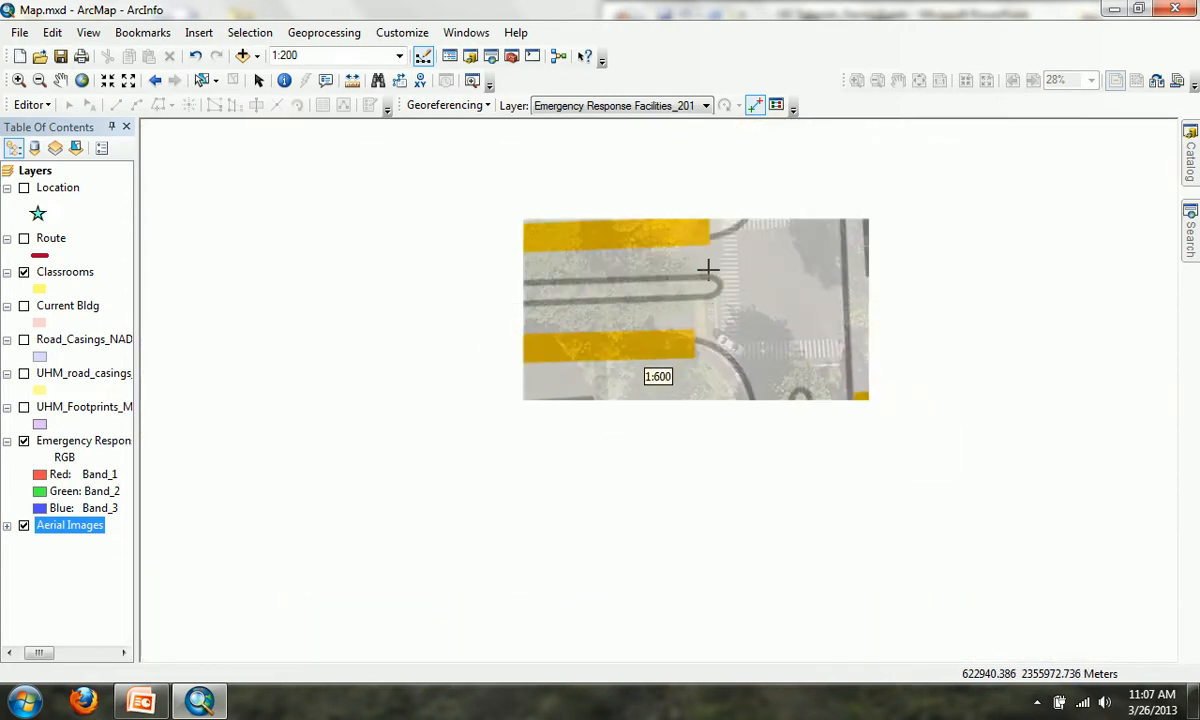
scroll(689, 304, "down", 2)
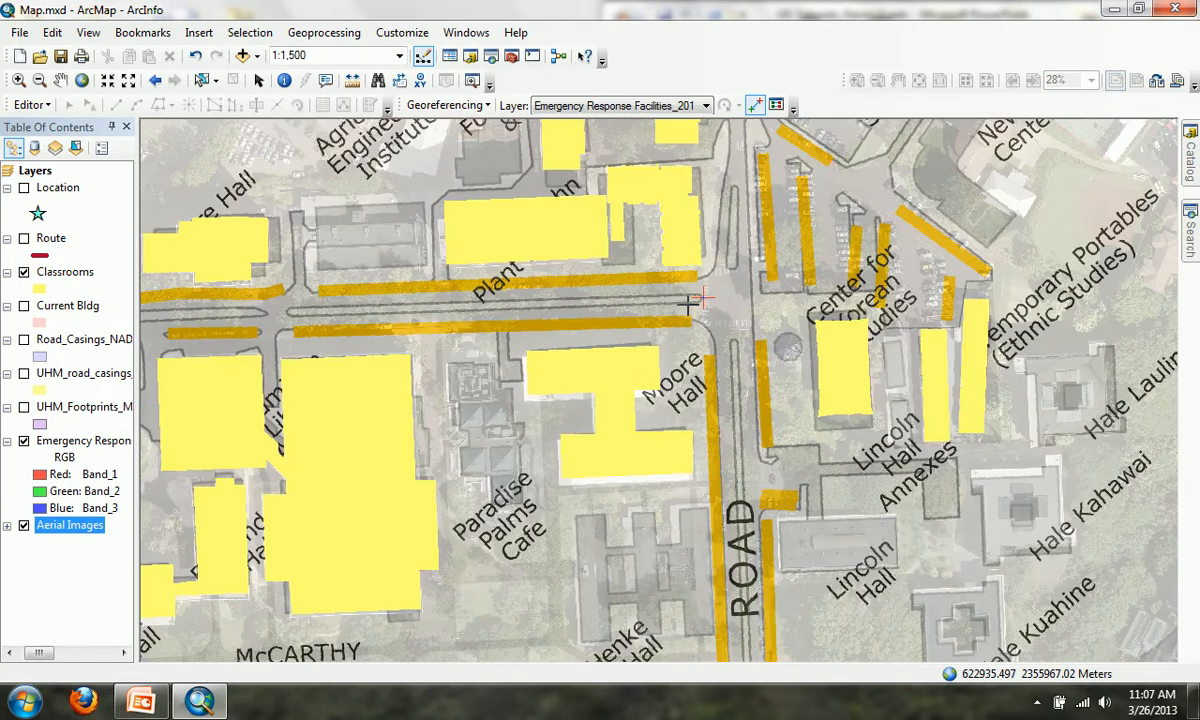
scroll(689, 304, "down", 3)
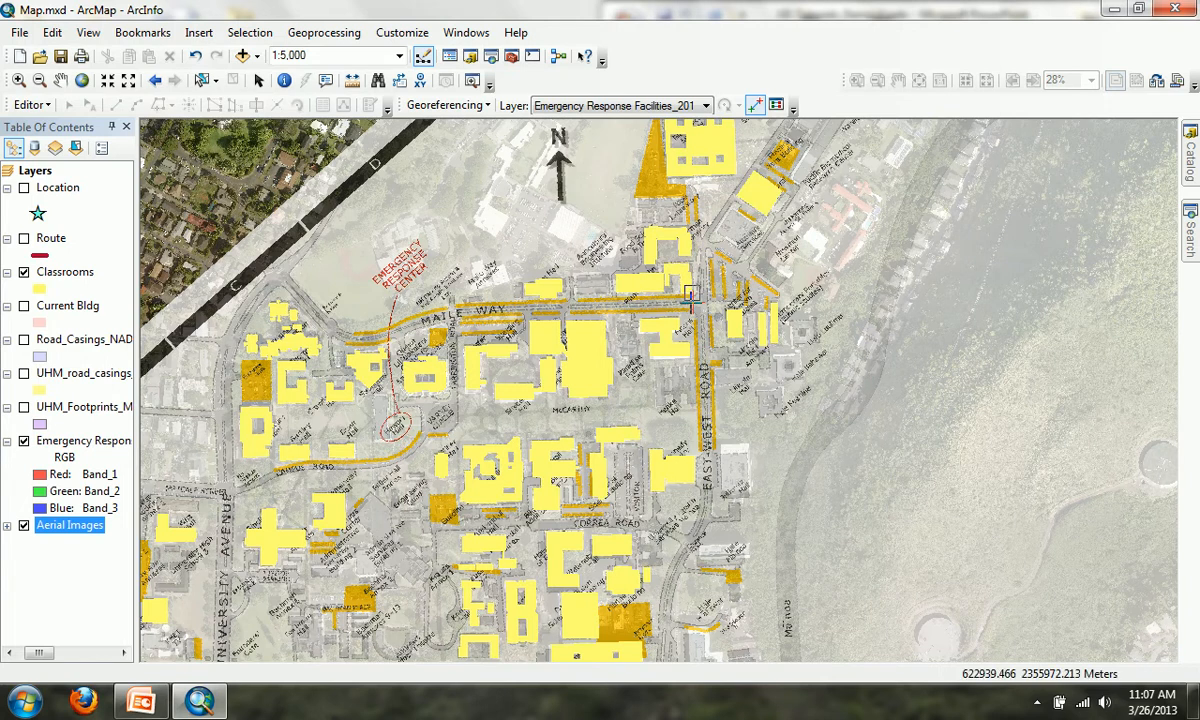
scroll(695, 430, "down", 2)
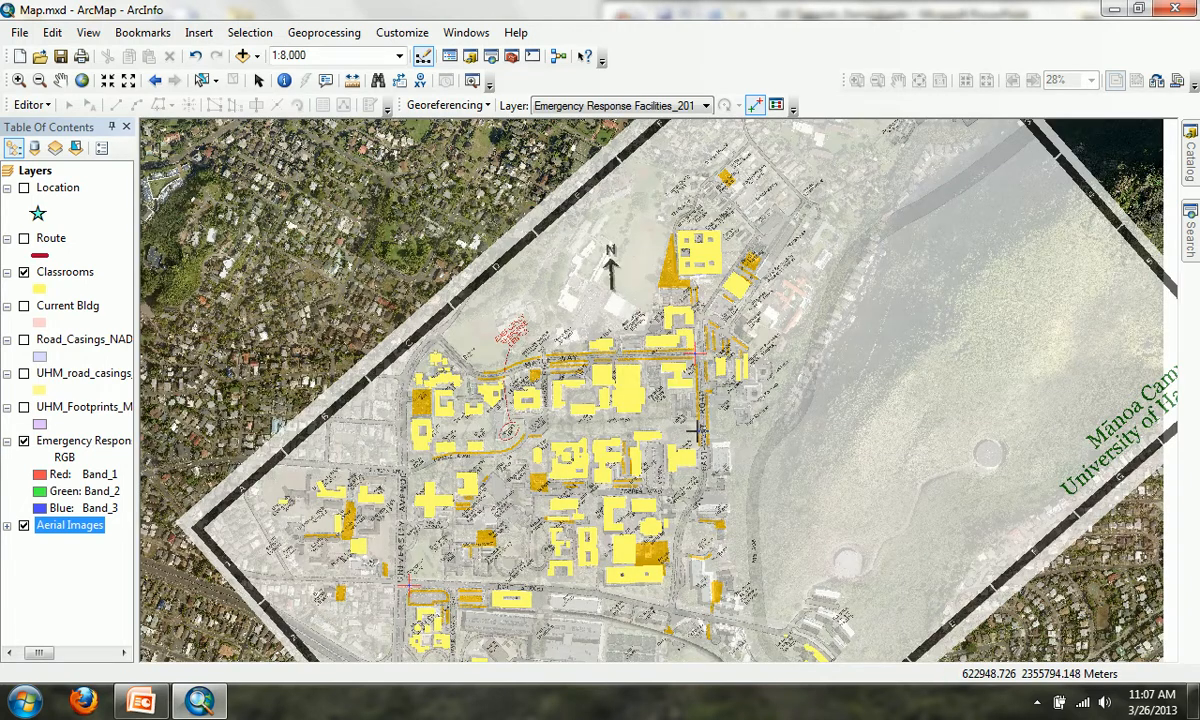
scroll(679, 574, "up", 1)
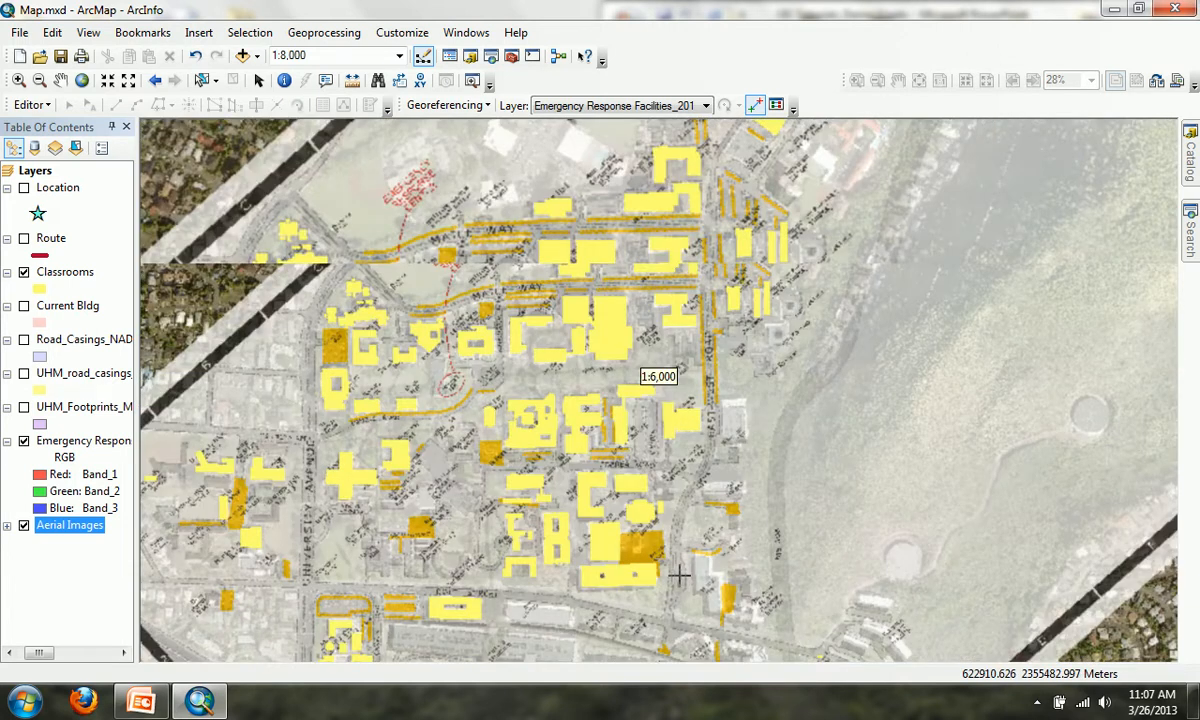
scroll(679, 574, "up", 5)
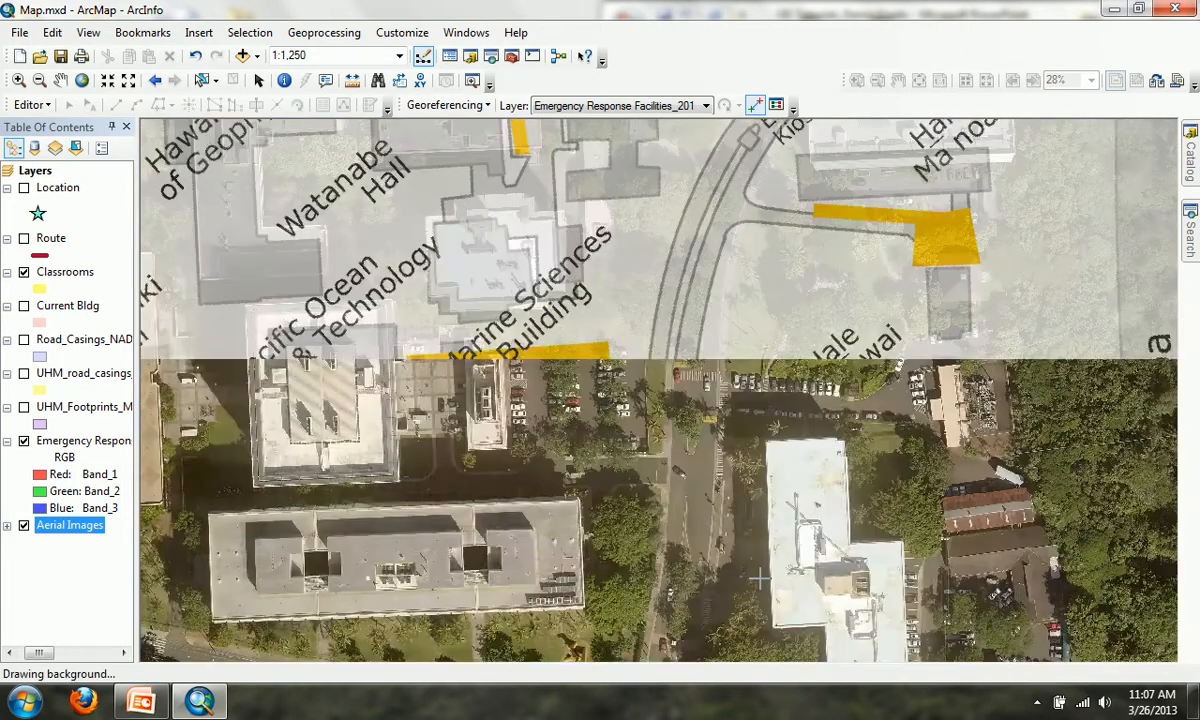
scroll(758, 577, "up", 4)
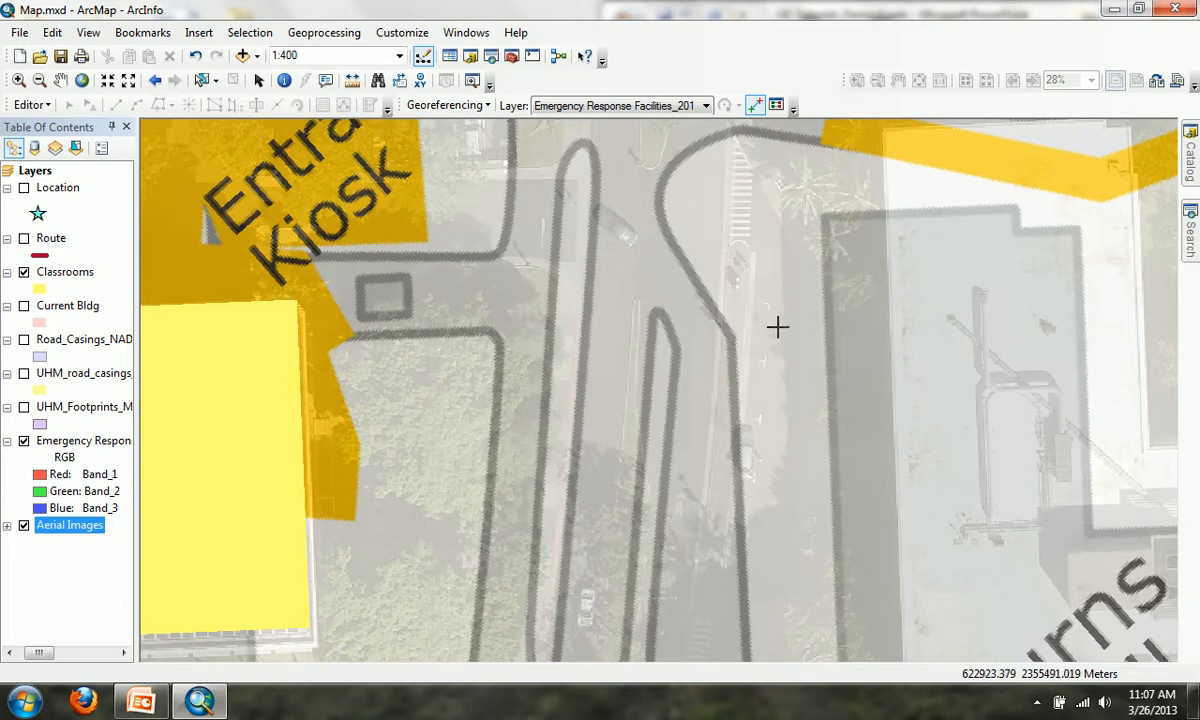
scroll(632, 335, "down", 5)
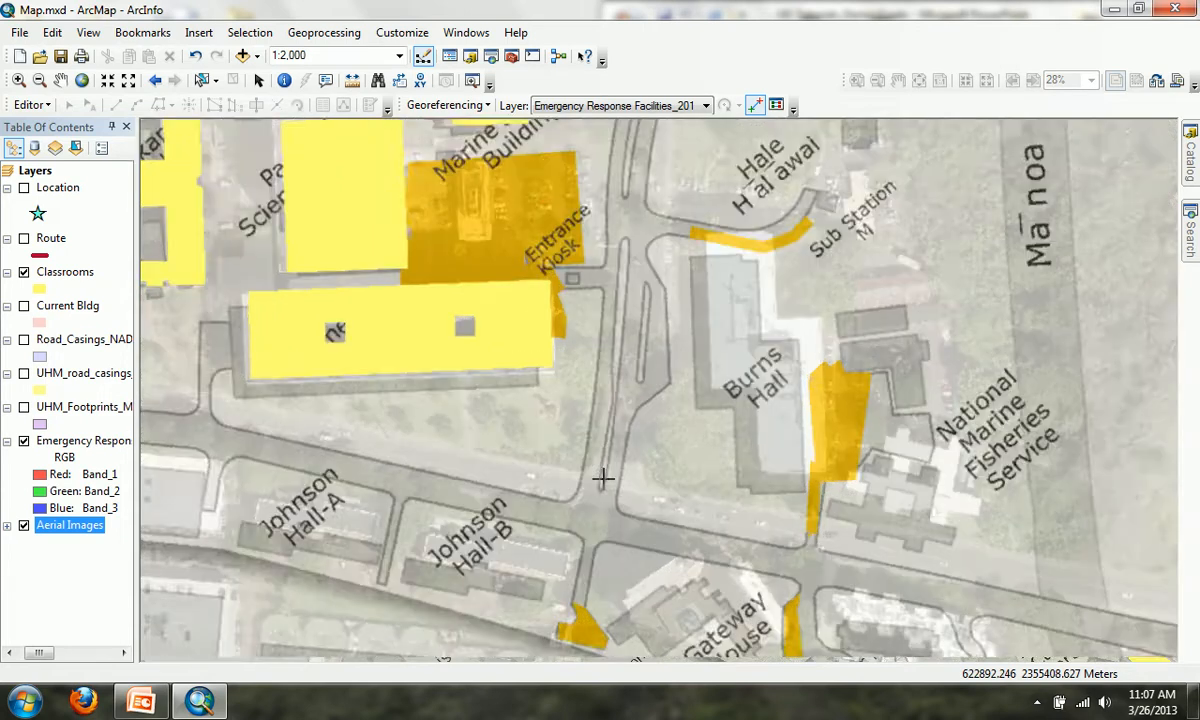
Step: Add a third control point linking the East-West Road median tip between Johnson Hall-B and Burns Hall to the matching median end in the aerial image
scroll(603, 478, "up", 4)
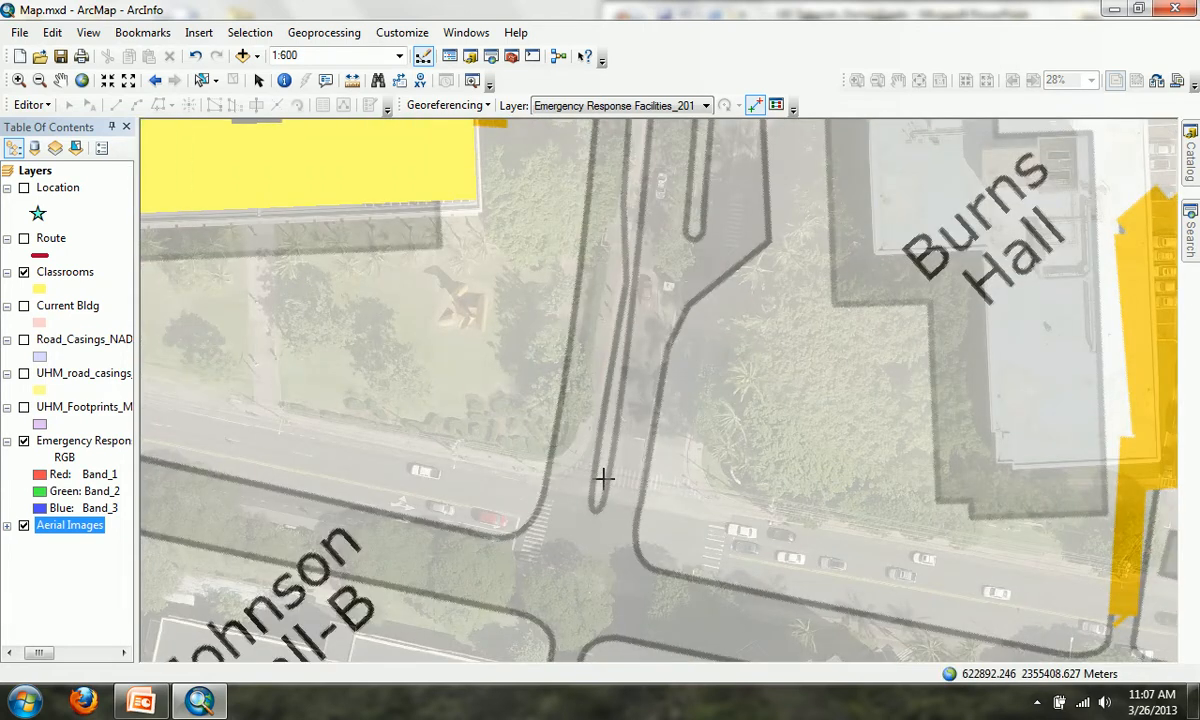
scroll(685, 254, "up", 2)
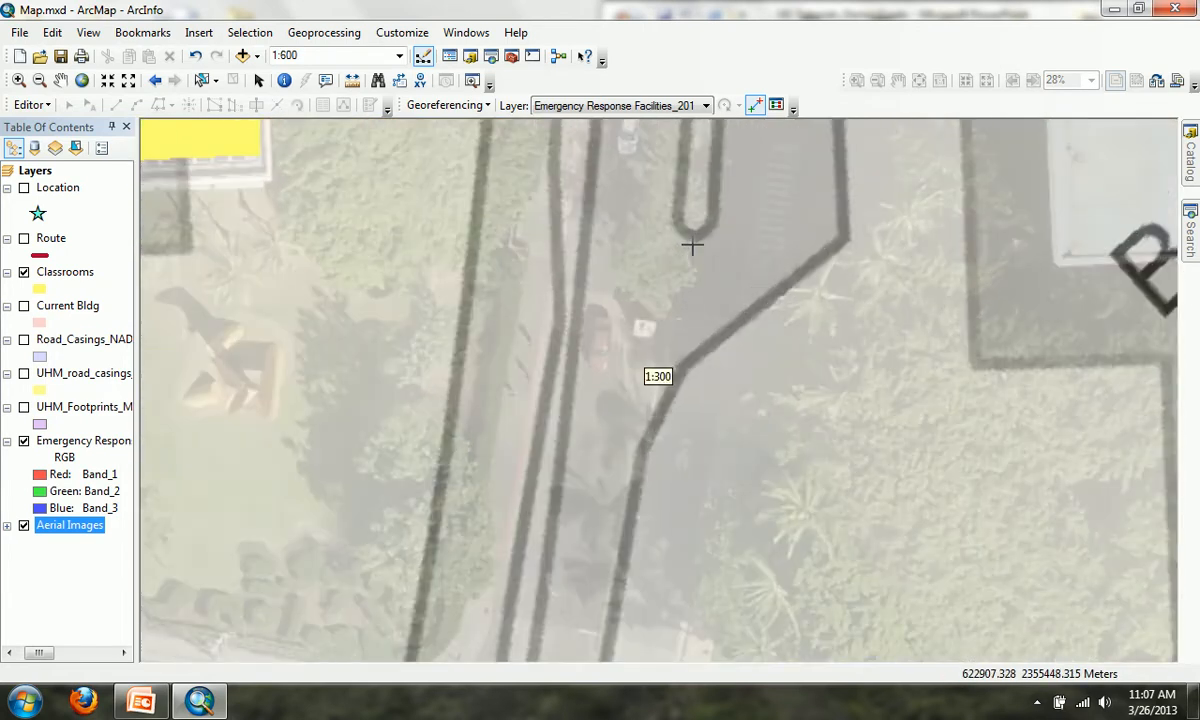
scroll(645, 290, "down", 2)
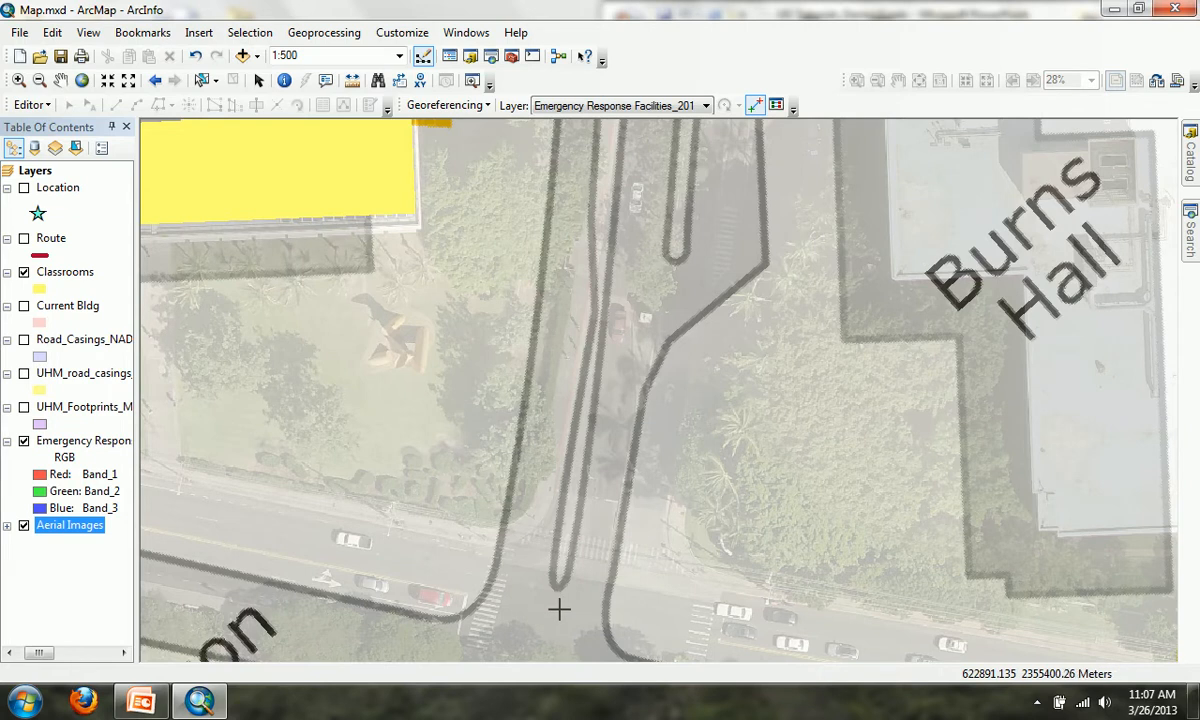
scroll(558, 591, "down", 2)
scroll(552, 573, "down", 1)
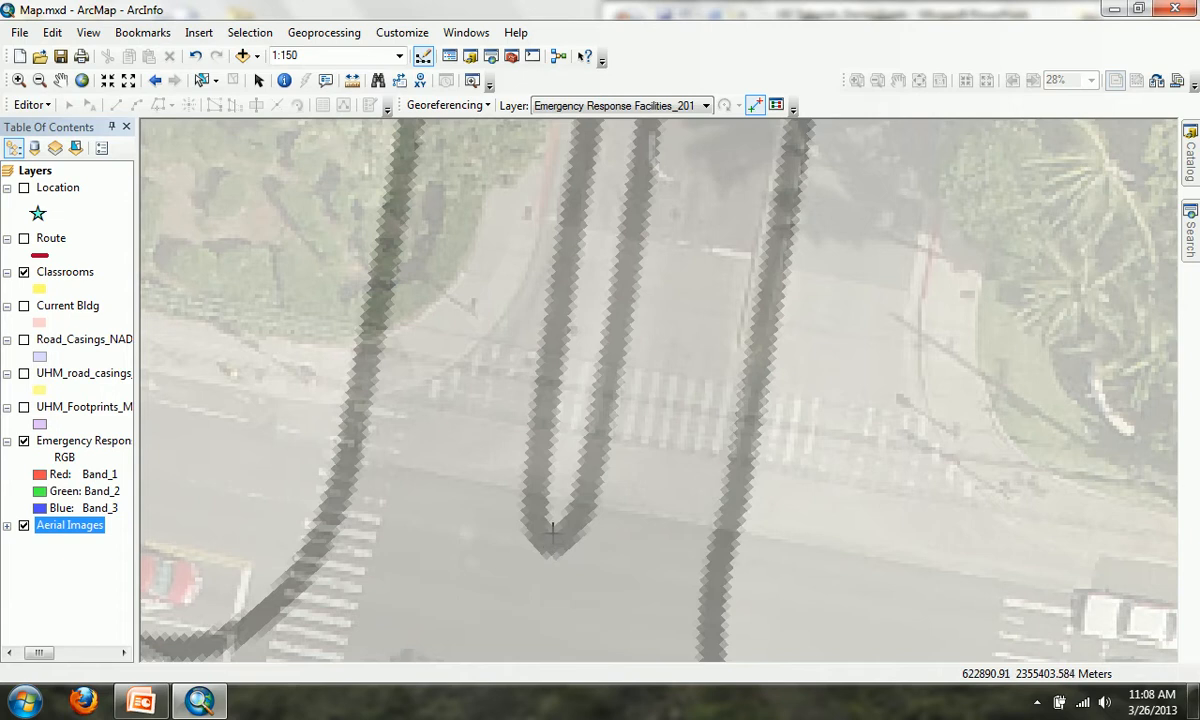
left_click(552, 530)
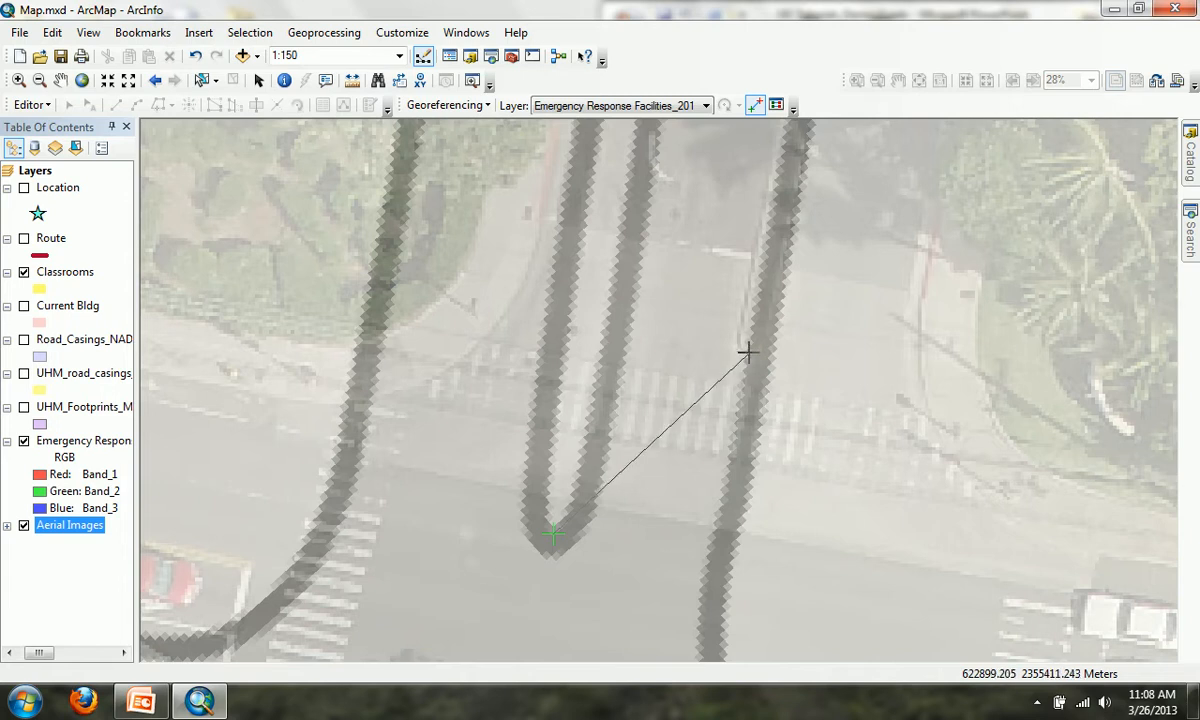
left_click(748, 352)
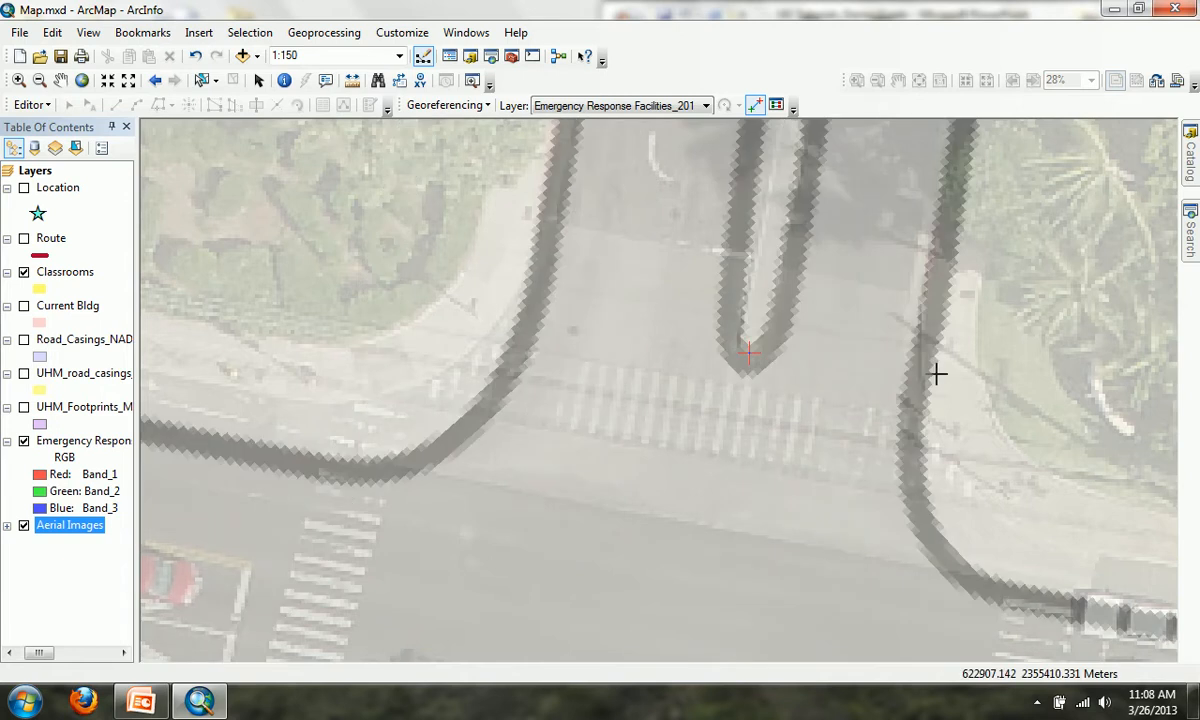
Step: View the adjusted campus map against the surrounding aerial images, out to its western edge
scroll(860, 395, "up", 5)
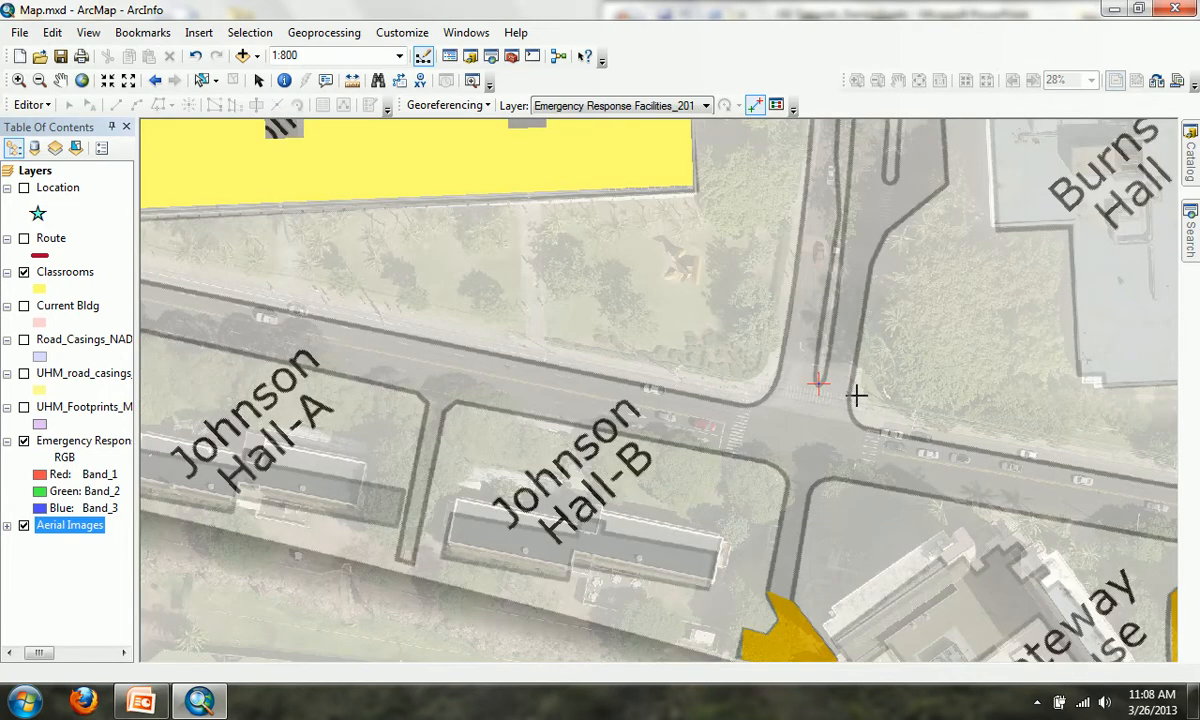
scroll(930, 430, "up", 5)
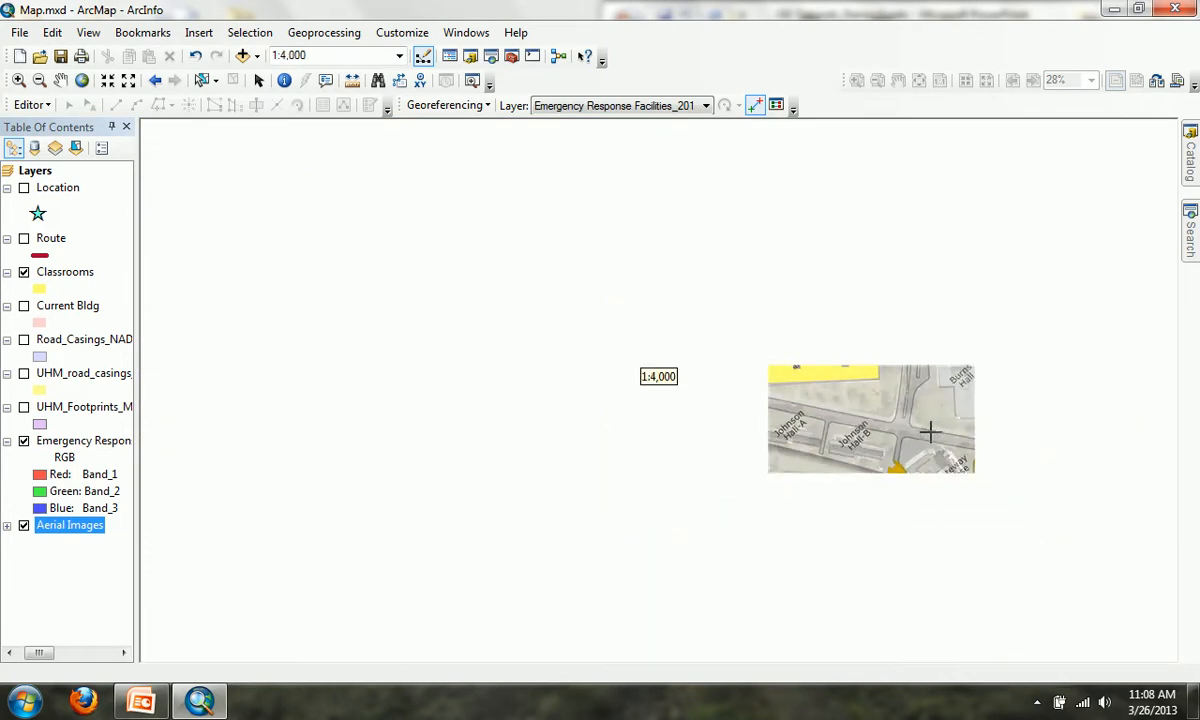
scroll(930, 428, "up", 3)
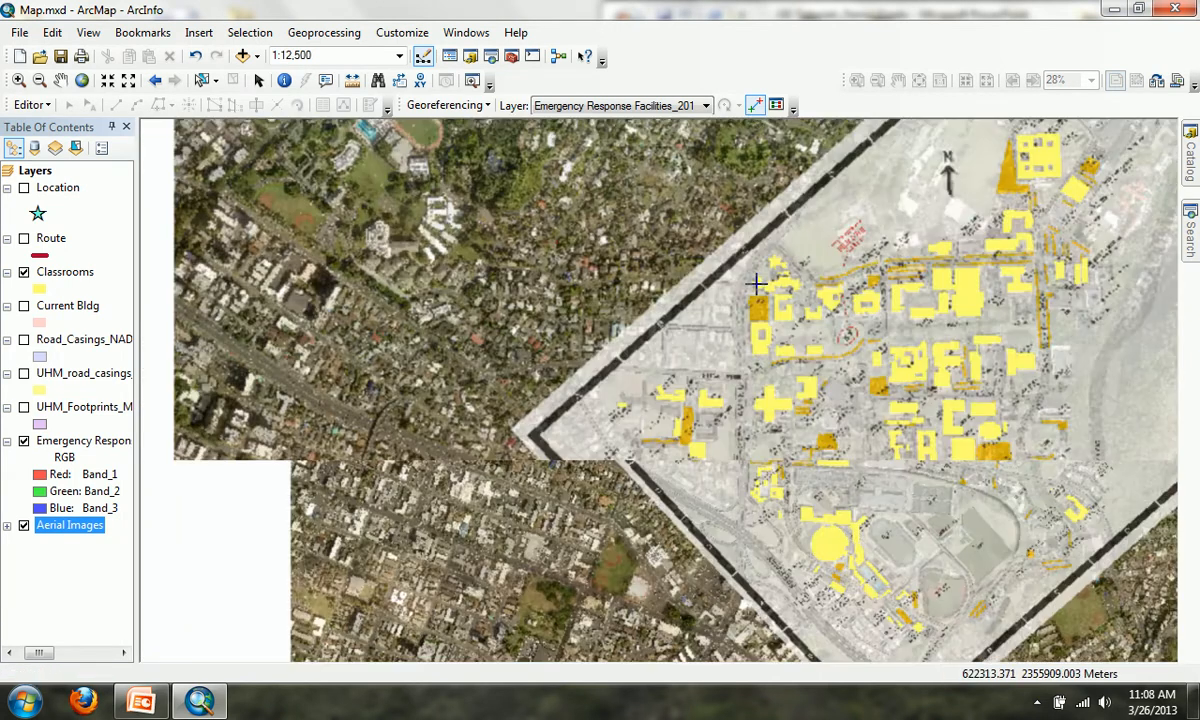
Step: Add a fourth control point linking the University Avenue median tip near Maile Way to the matching median end in the aerial image
scroll(757, 284, "down", 6)
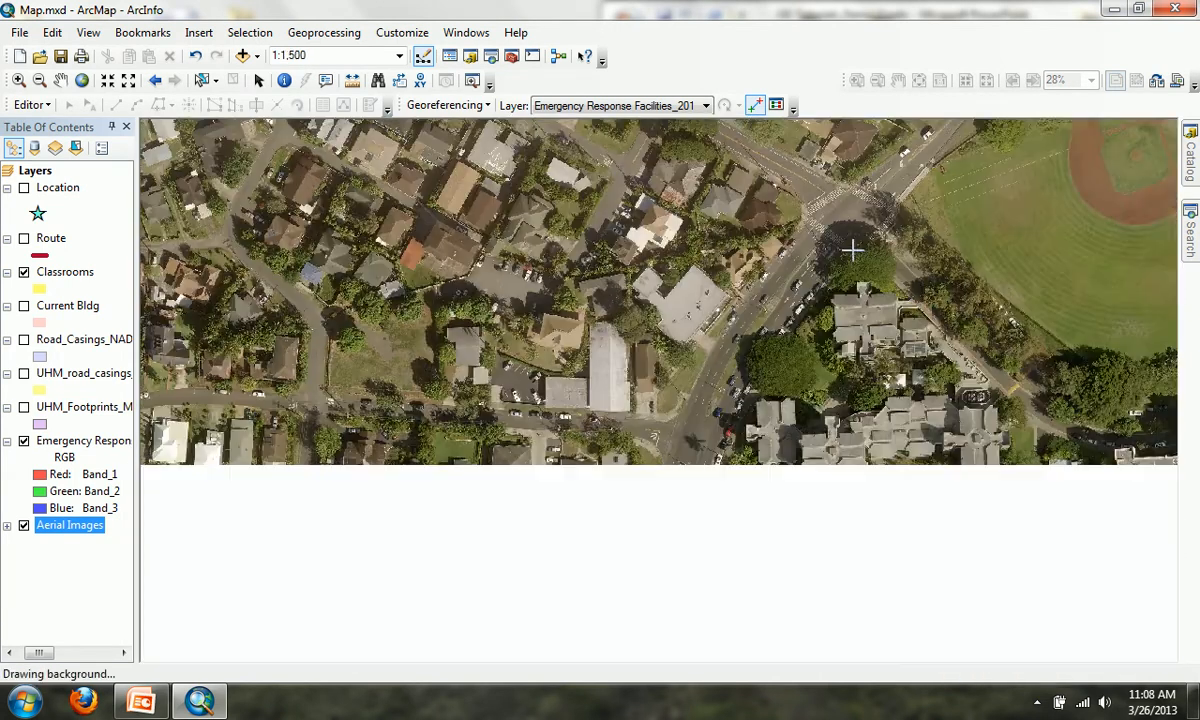
scroll(852, 248, "down", 4)
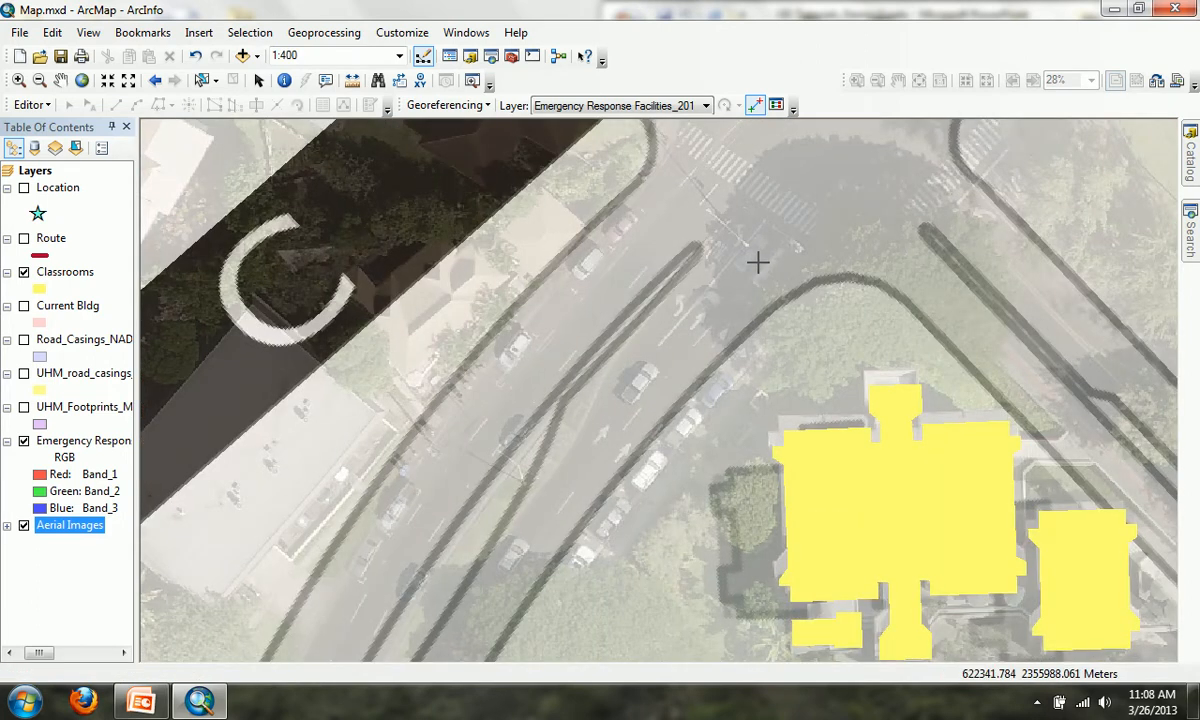
scroll(757, 262, "down", 3)
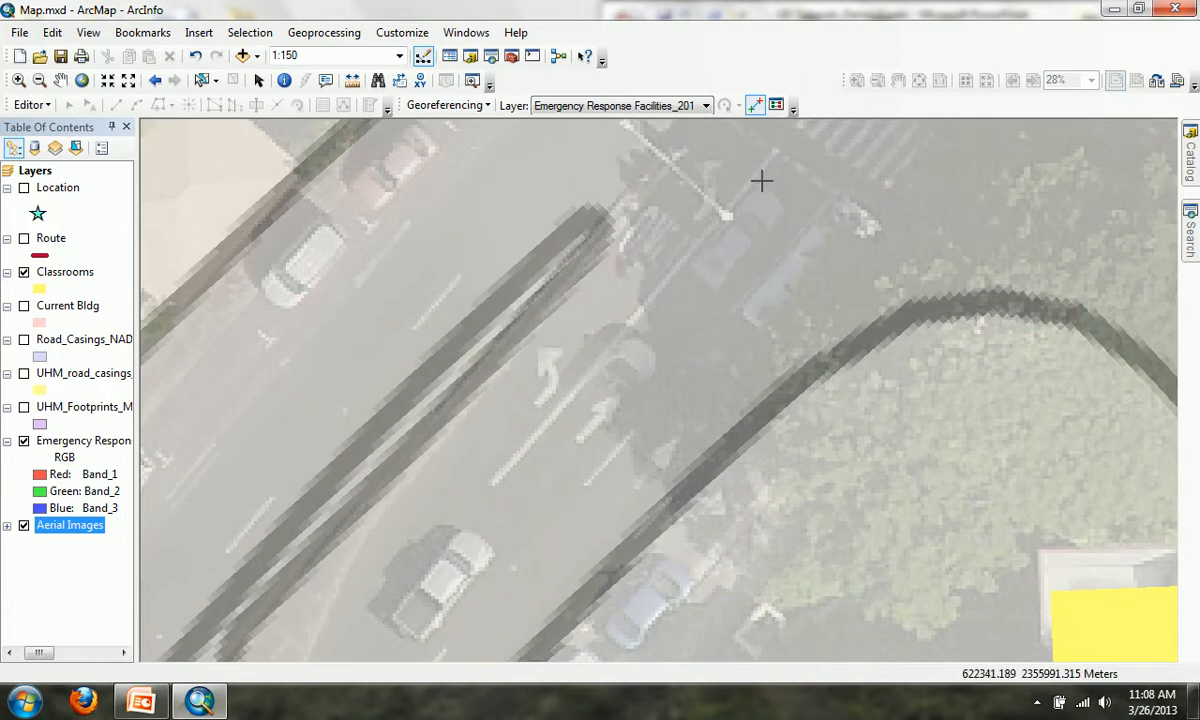
scroll(785, 200, "up", 2)
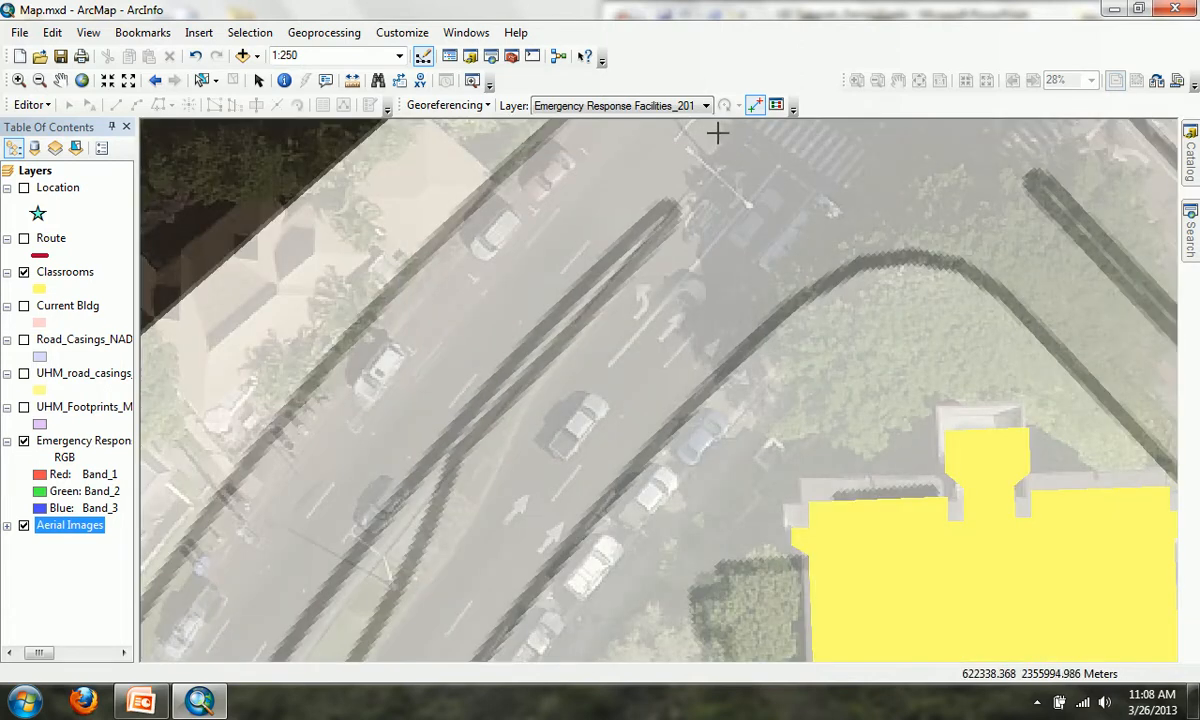
scroll(717, 132, "down", 2)
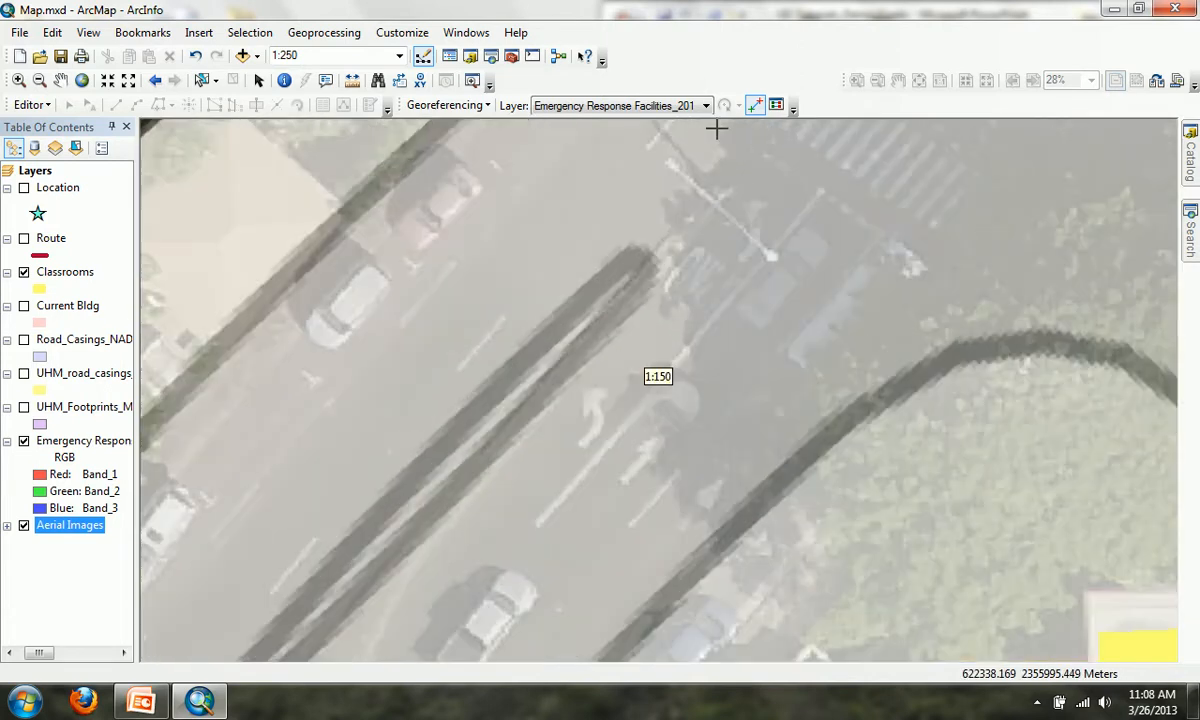
left_click(646, 262)
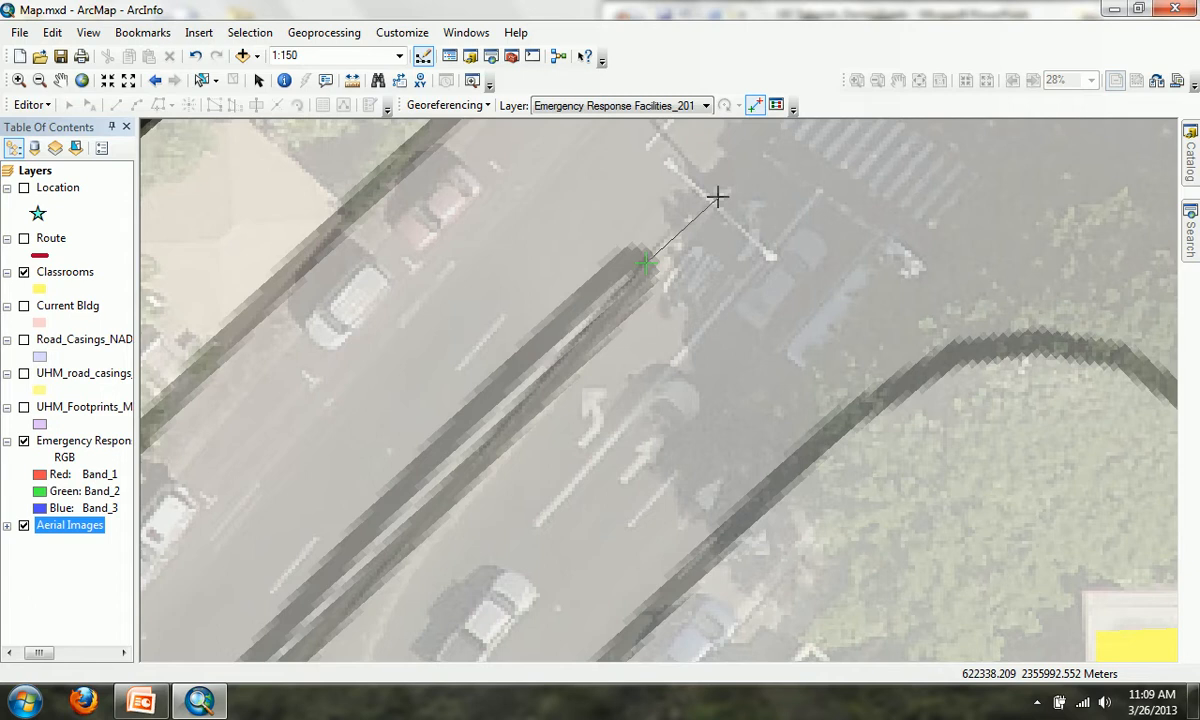
left_click(716, 197)
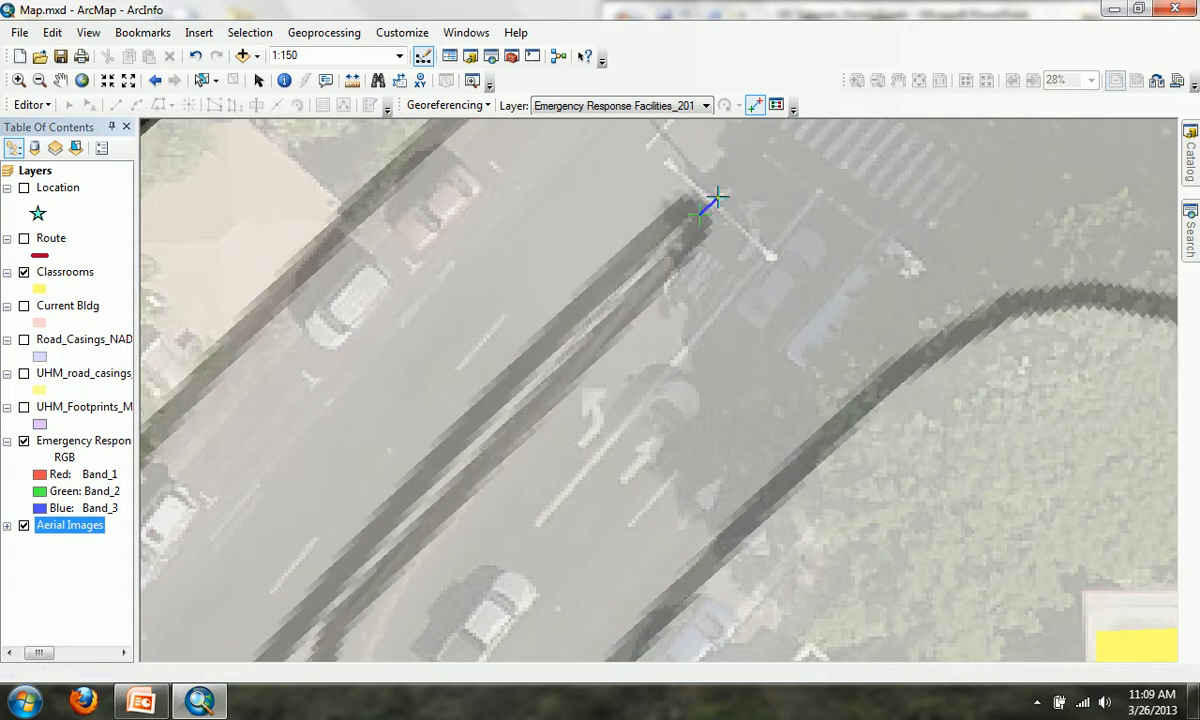
Step: Examine the fit of the adjusted campus map against the aerial images across the whole campus
scroll(700, 252, "up", 4)
scroll(704, 243, "up", 1)
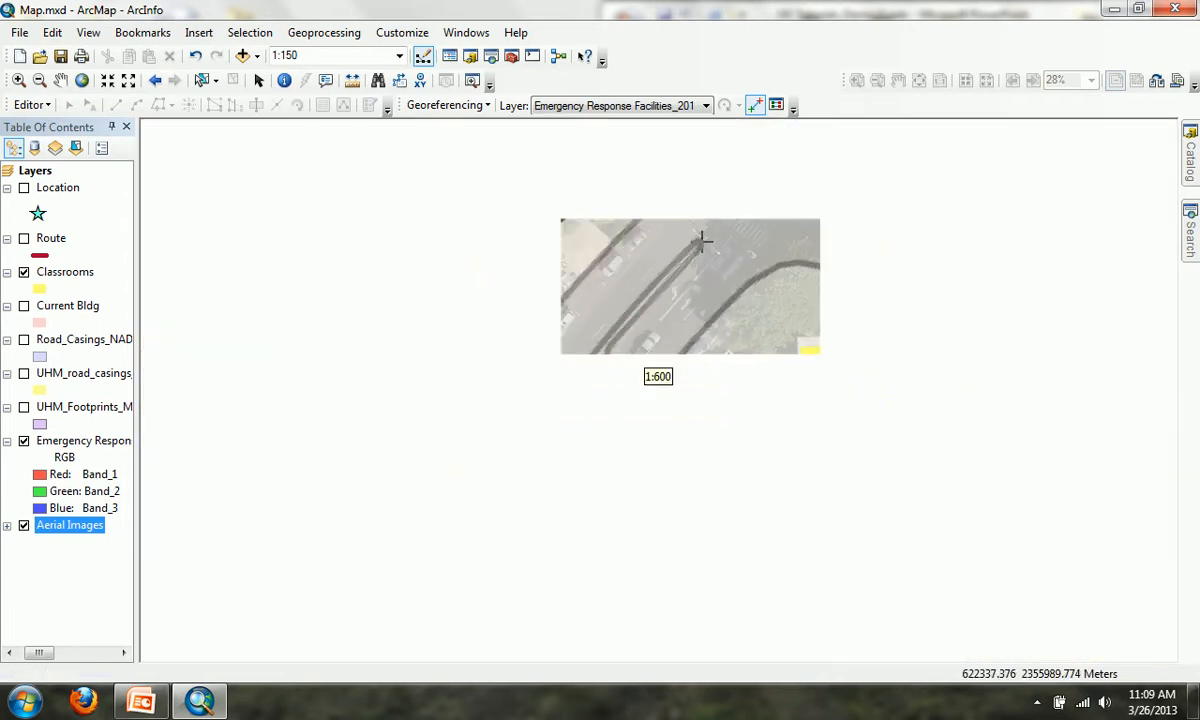
scroll(565, 366, "up", 1)
scroll(535, 335, "up", 5)
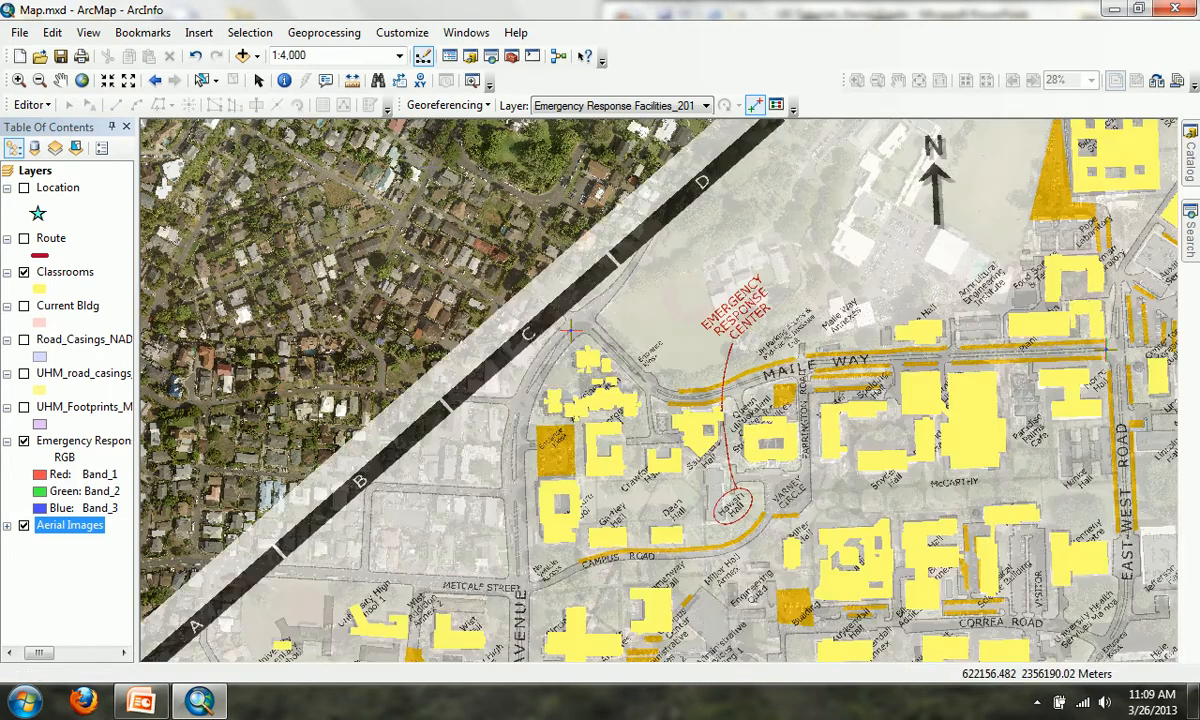
scroll(450, 230, "up", 3)
scroll(686, 303, "up", 3)
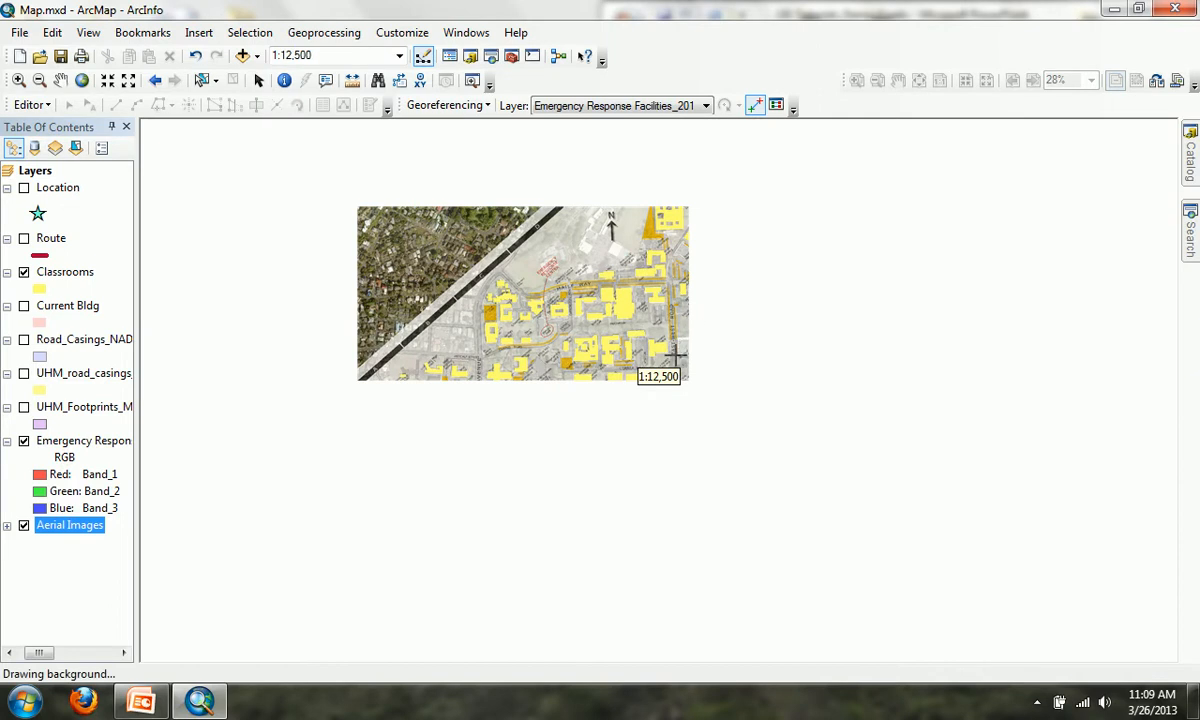
scroll(545, 437, "down", 3)
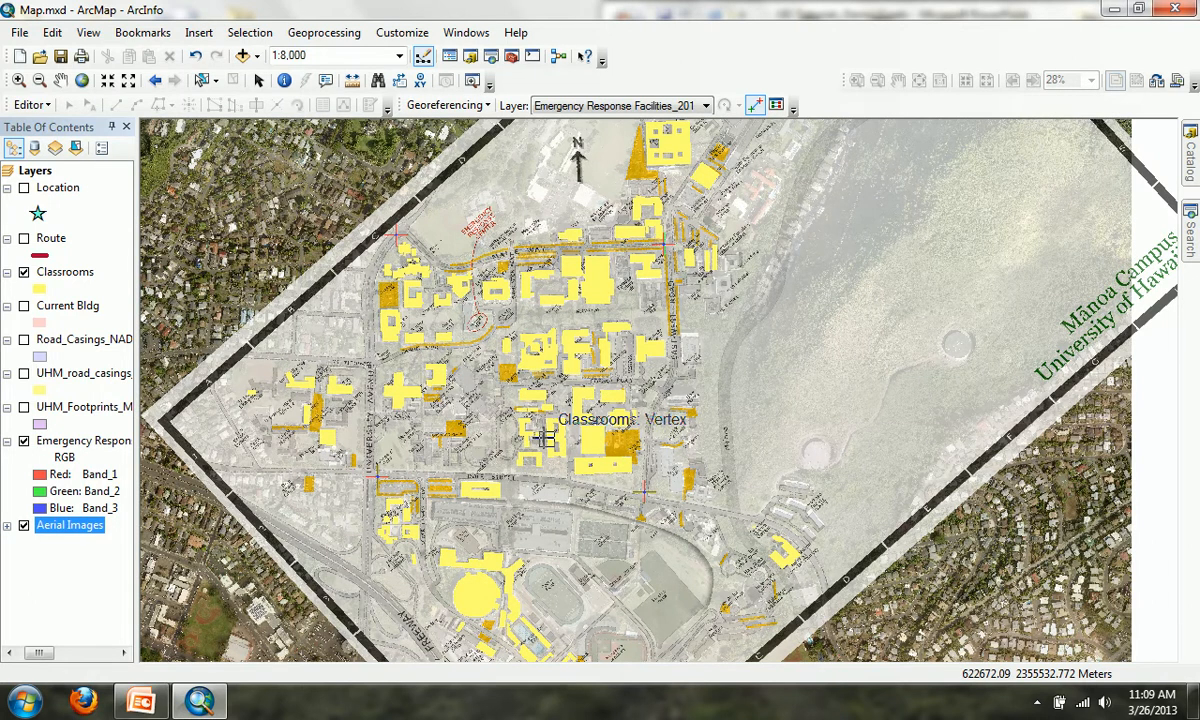
scroll(545, 437, "up", 1)
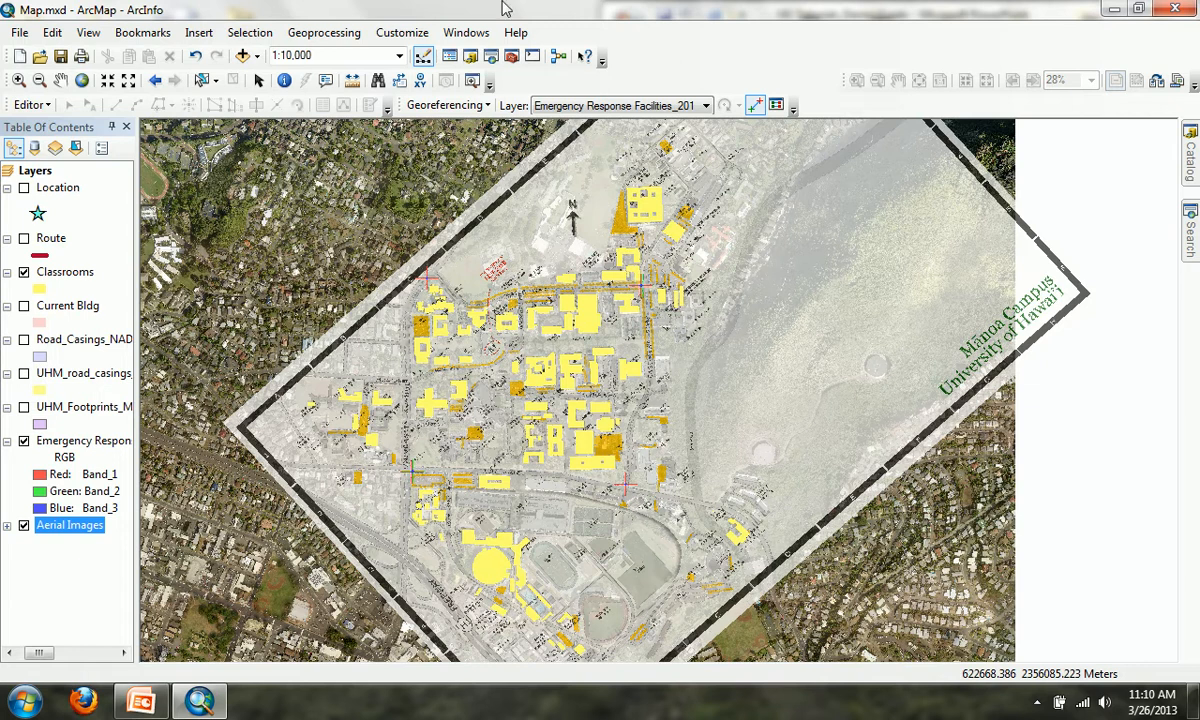
Step: Start rectifying the georeferenced Emergency Response Facilities image into a new dataset
left_click(488, 106)
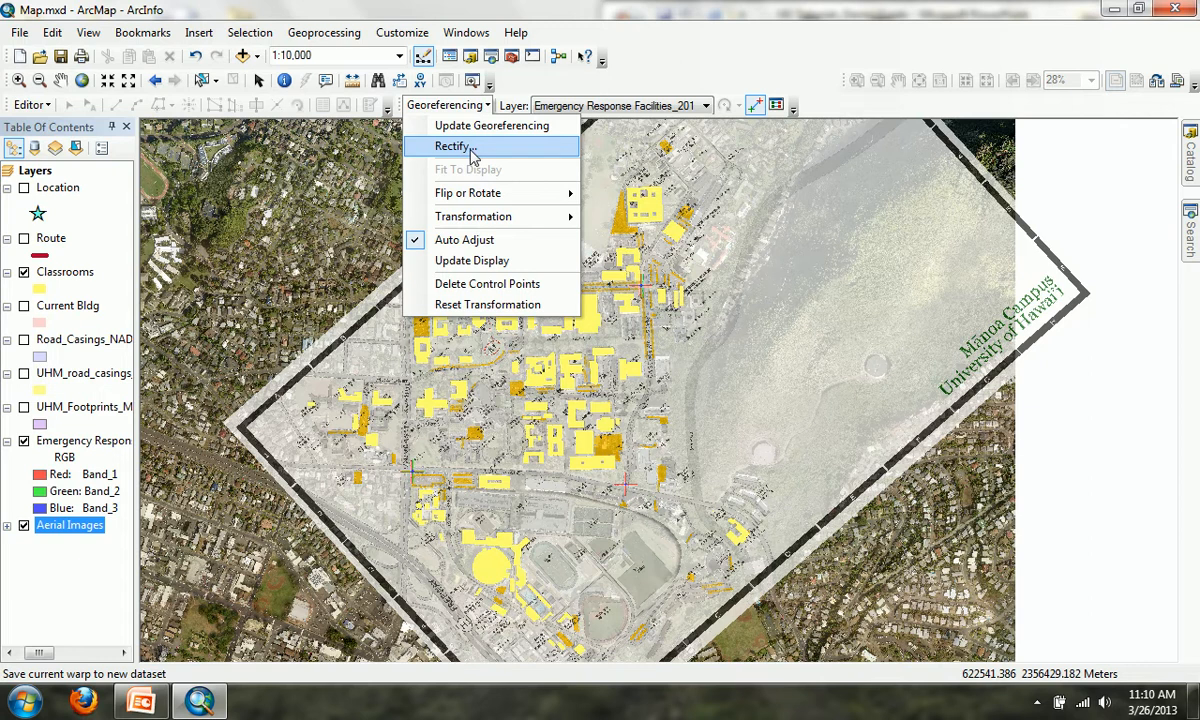
left_click(471, 151)
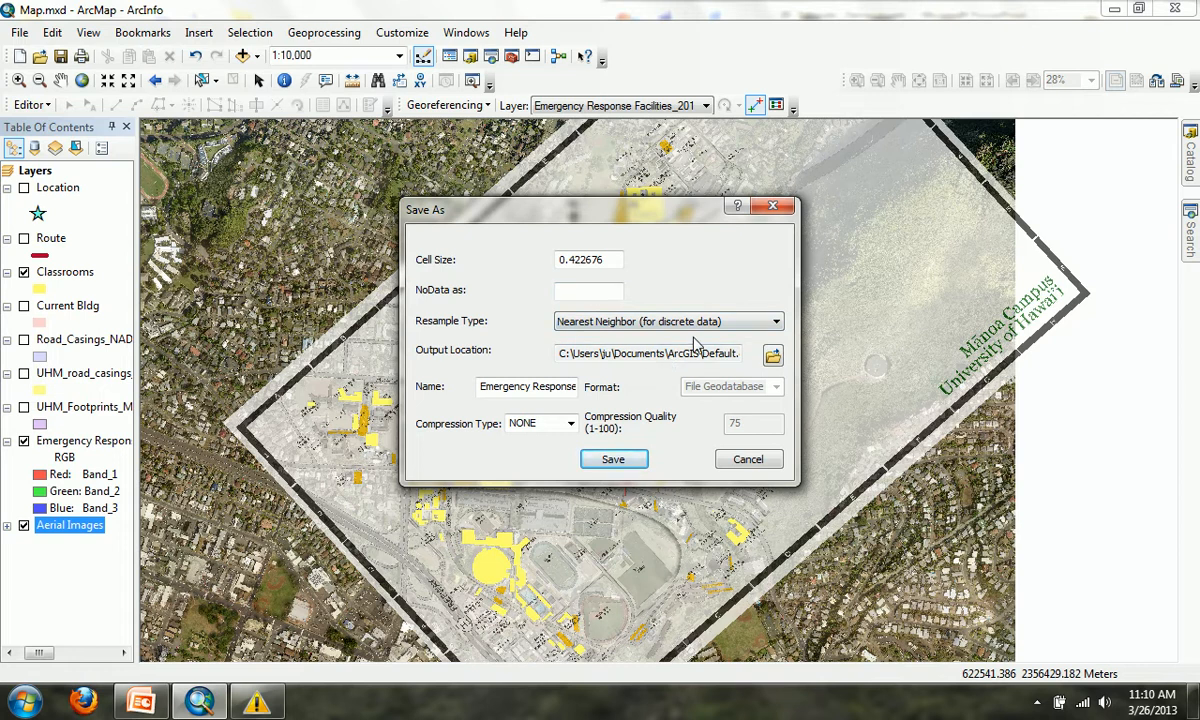
left_click(774, 357)
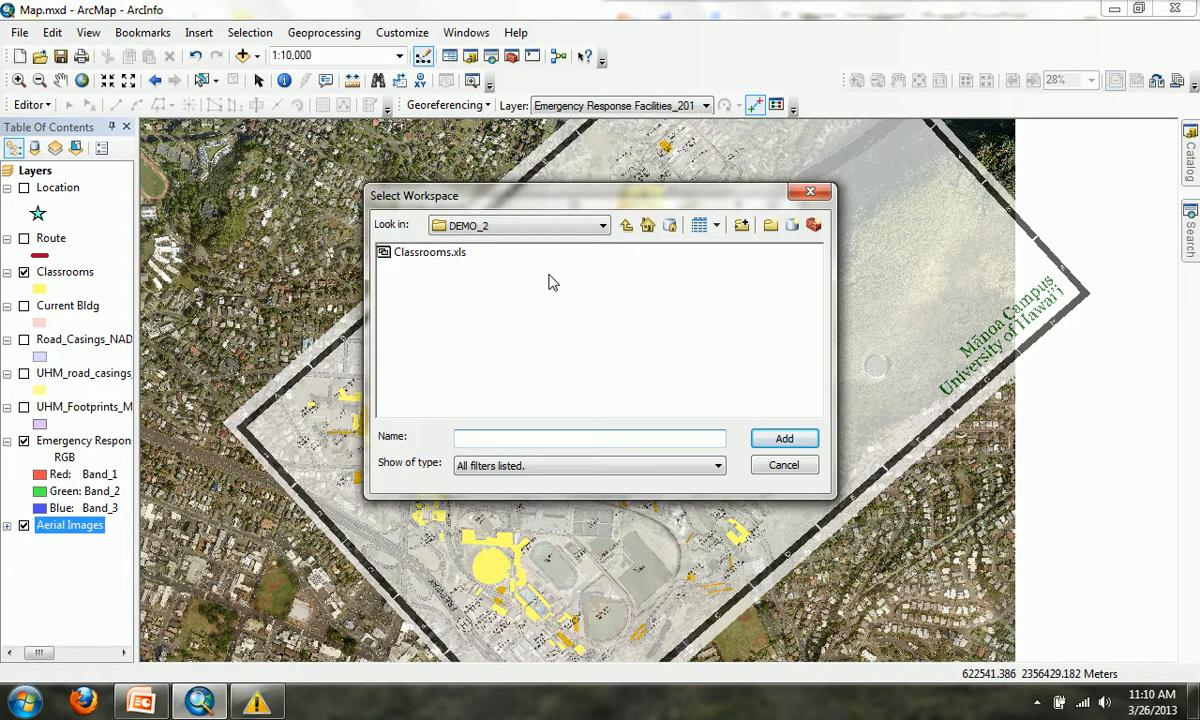
left_click(529, 468)
left_click(530, 480)
left_click(534, 439)
type("geo_emergency")
key("Right")
key("Left")
key("Left")
key("Left")
key("Left")
key("Left")
key("Left")
key("Left")
key("Left")
key("Left")
key("Left")
key("Left")
key("Left")
key("Left")
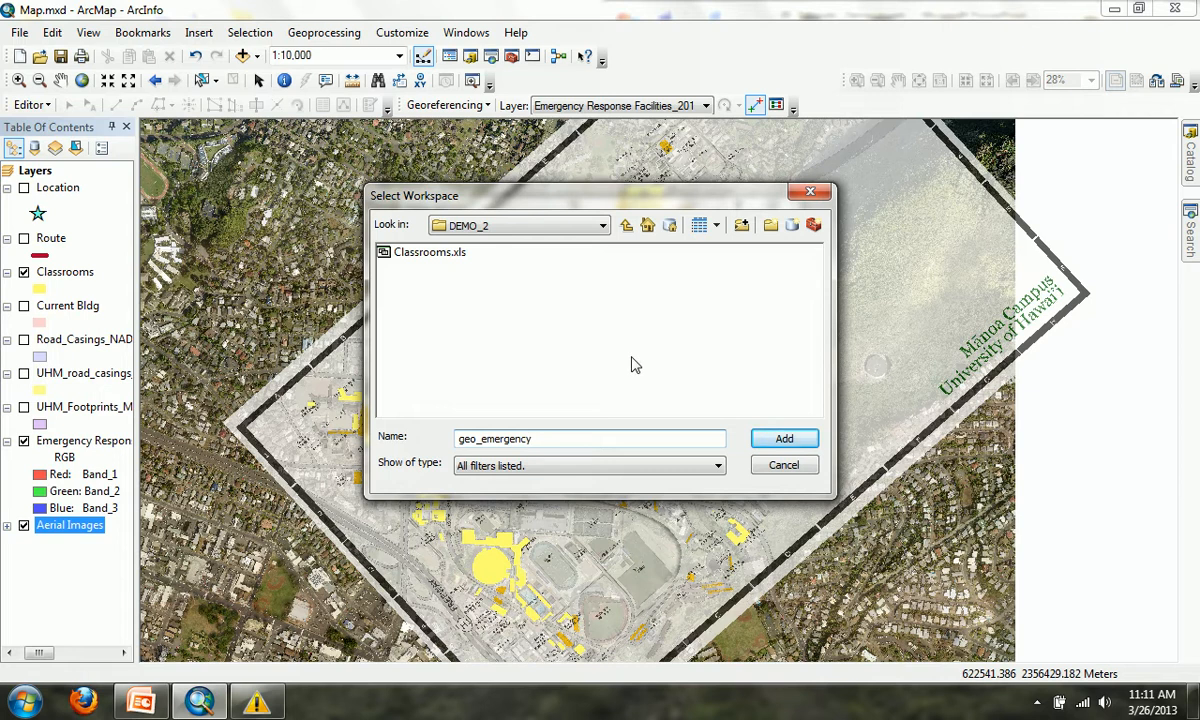
double_click(549, 439)
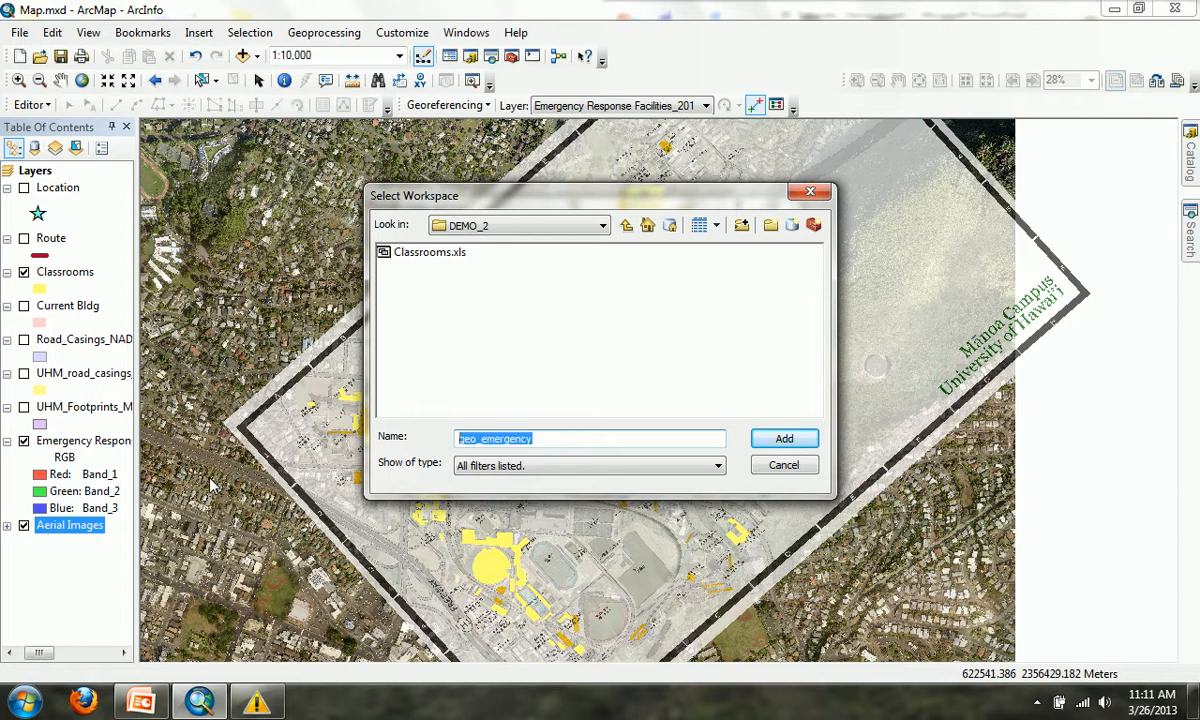
key("BackSpace")
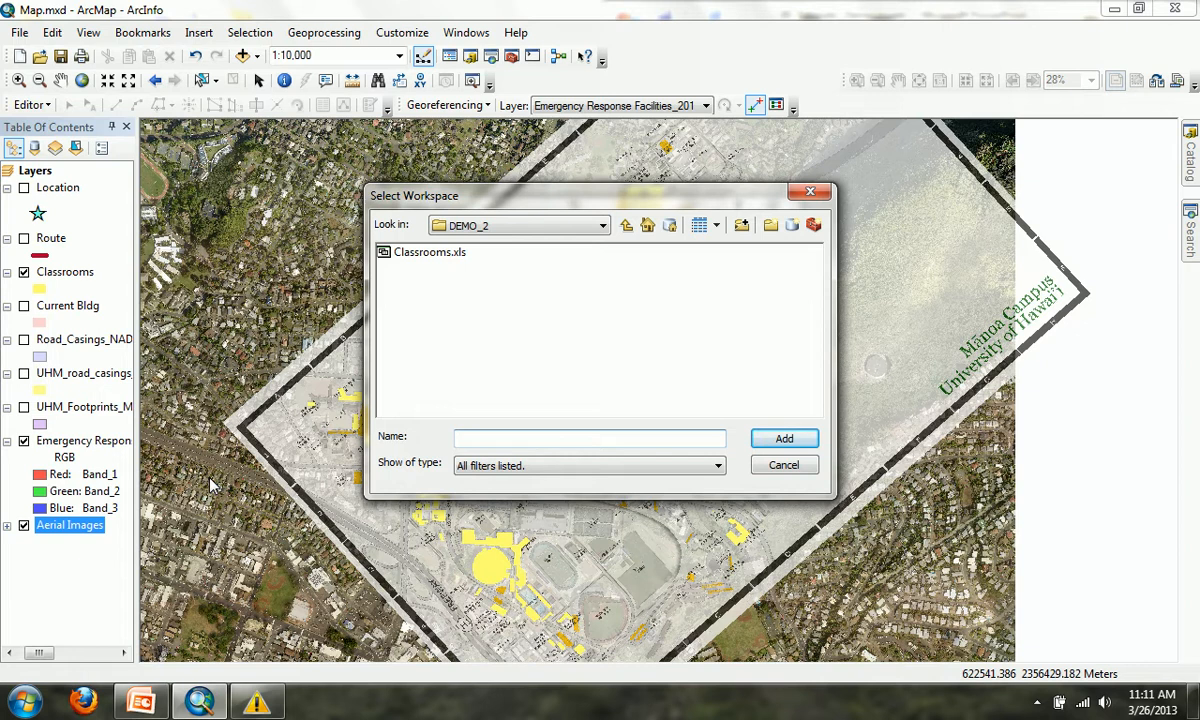
left_click(626, 227)
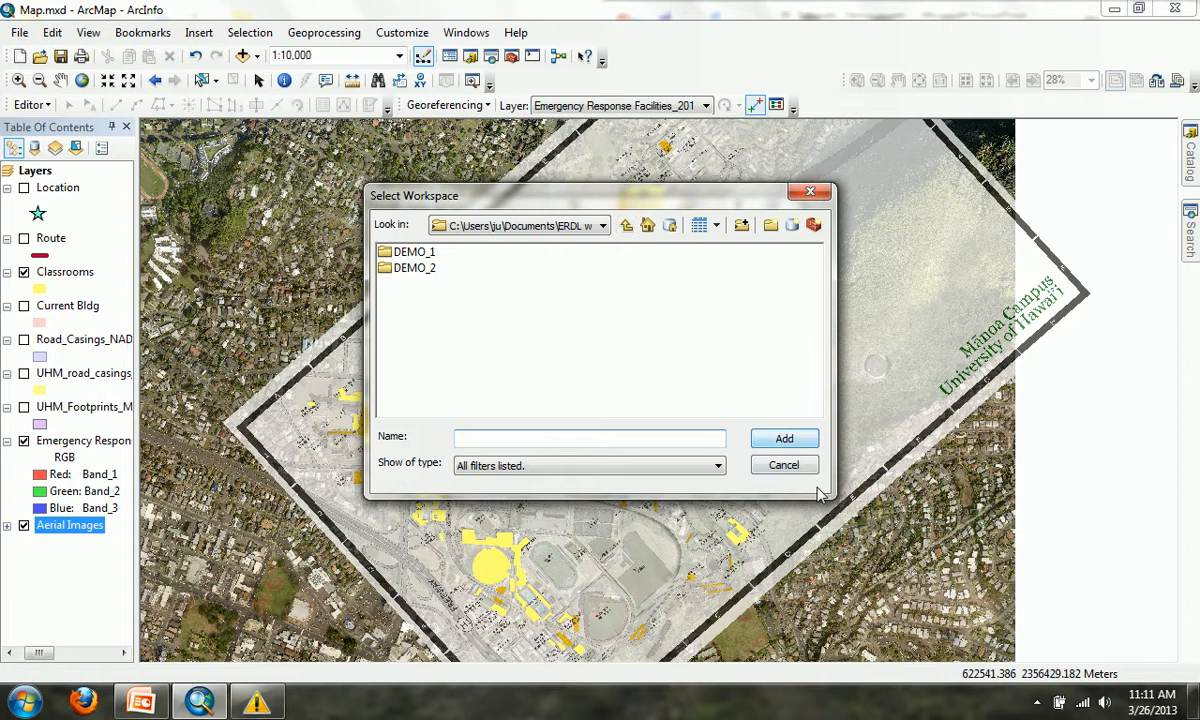
left_click(770, 462)
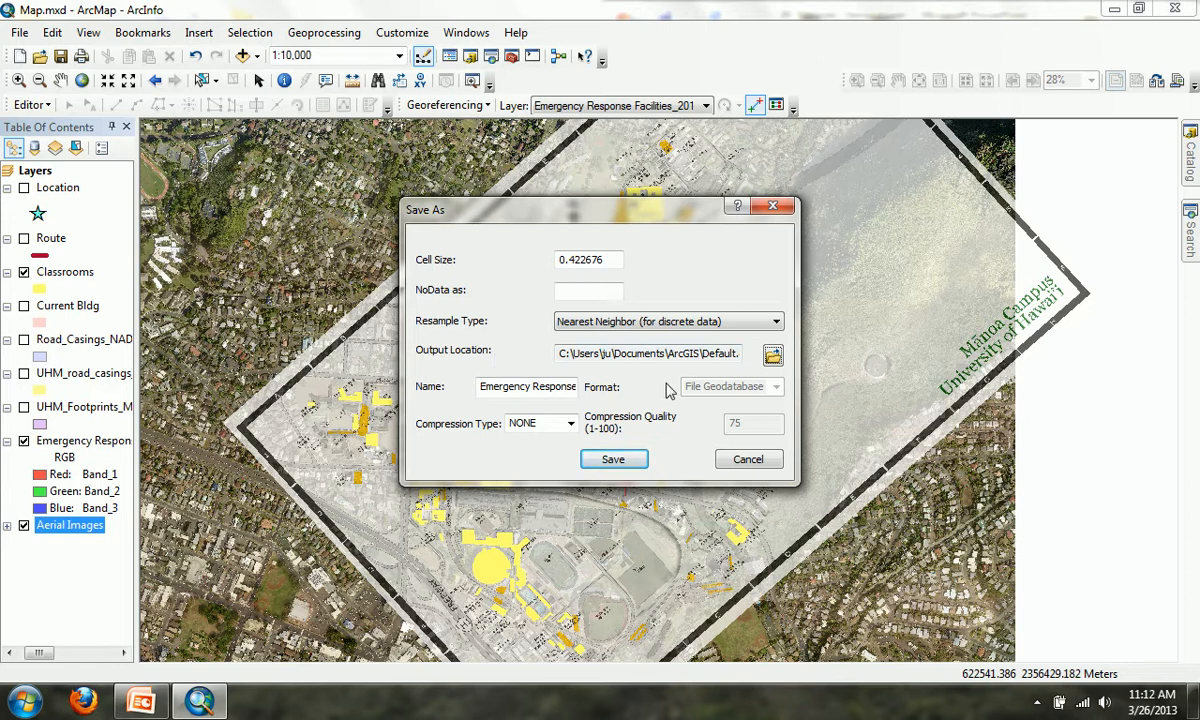
Step: Set the output location of the rectified image to the DEMO_2 folder
left_click(773, 355)
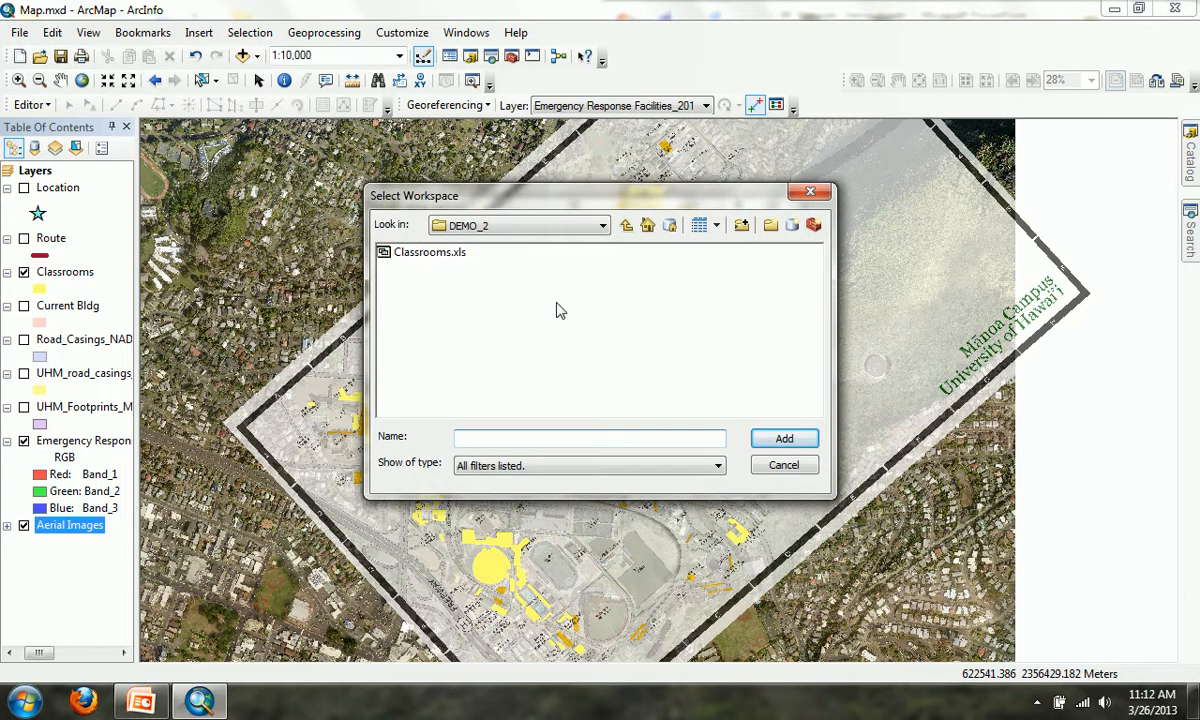
left_click(626, 225)
left_click(425, 271)
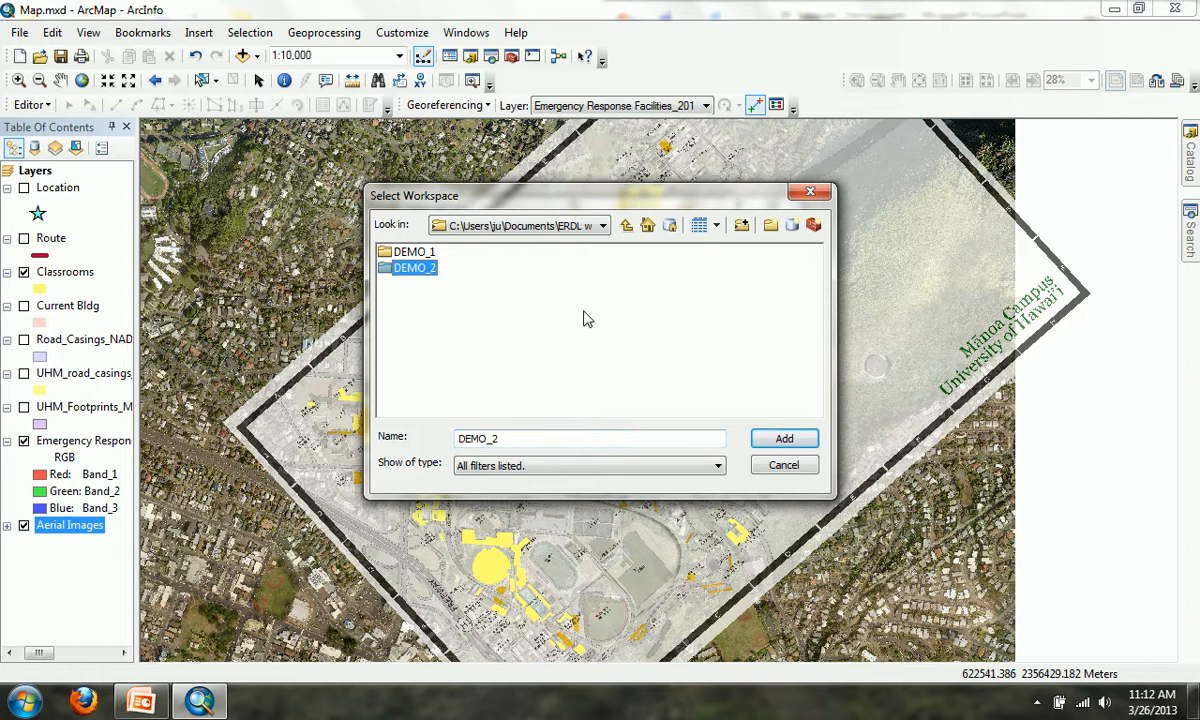
left_click(784, 440)
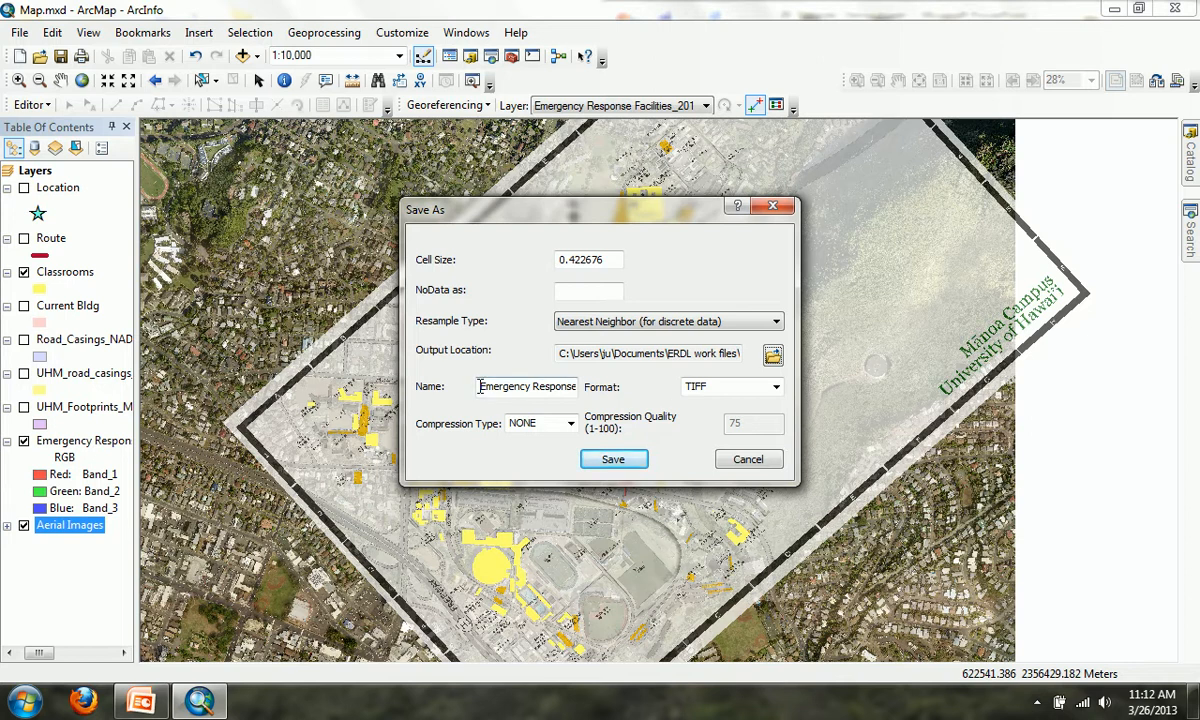
Step: Name the rectified image geo_emergency.tif, keep the TIFF format, and save it
left_click_drag(480, 386, 583, 390)
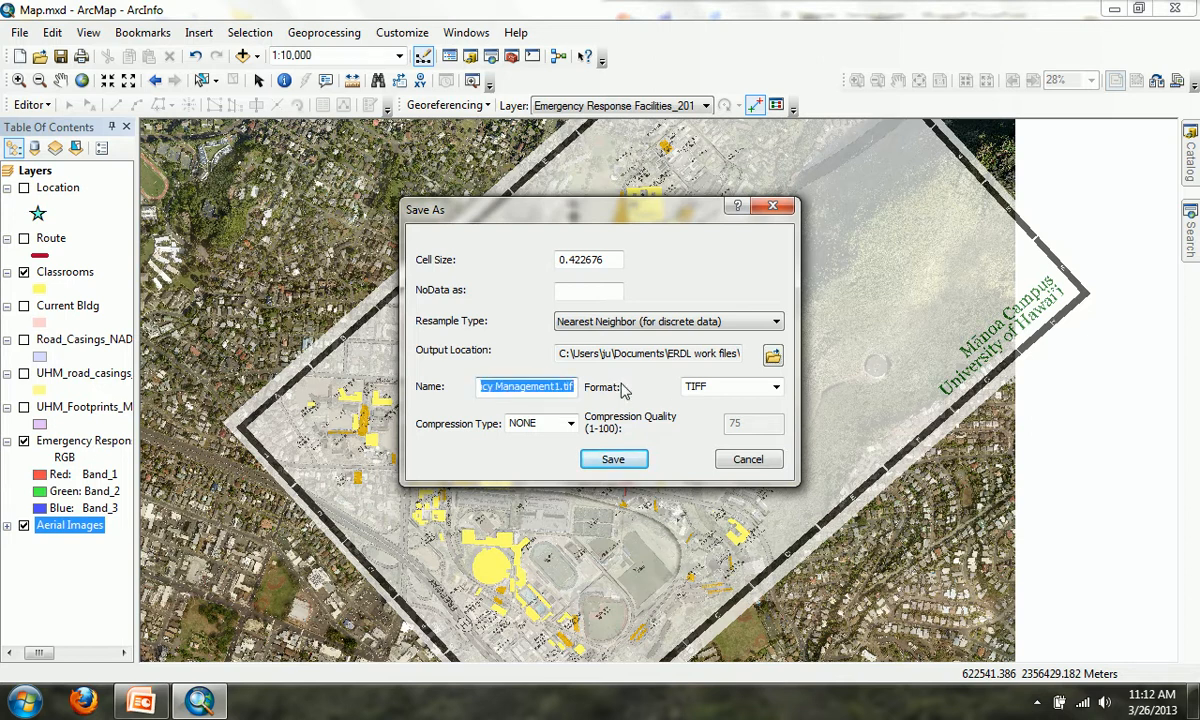
left_click(557, 387)
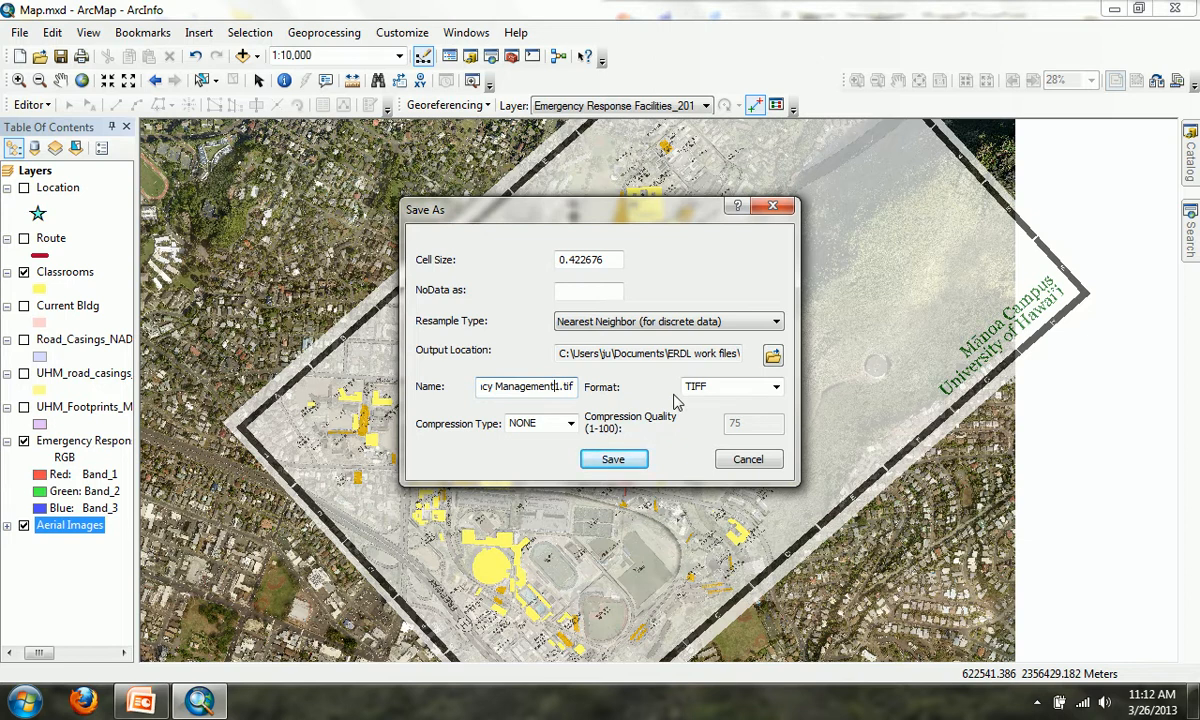
key("BackSpace")
key("BackSpace")
key("BackSpace")
key("BackSpace")
key("BackSpace")
key("BackSpace")
key("BackSpace")
key("BackSpace")
key("BackSpace")
key("BackSpace")
key("BackSpace")
key("BackSpace")
key("BackSpace")
key("BackSpace")
key("BackSpace")
key("BackSpace")
key("BackSpace")
key("BackSpace")
key("BackSpace")
key("BackSpace")
key("BackSpace")
key("BackSpace")
key("BackSpace")
key("BackSpace")
key("BackSpace")
key("BackSpace")
key("BackSpace")
key("BackSpace")
type("geo_")
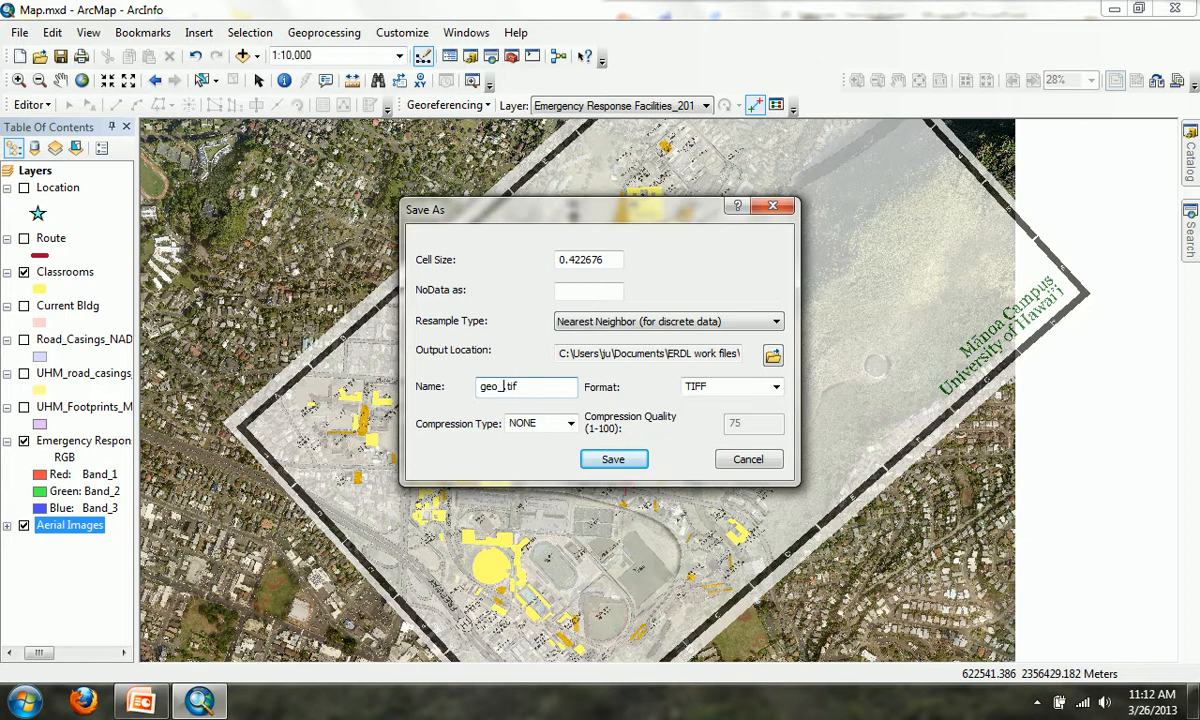
type("emergency")
left_click(776, 388)
left_click(777, 393)
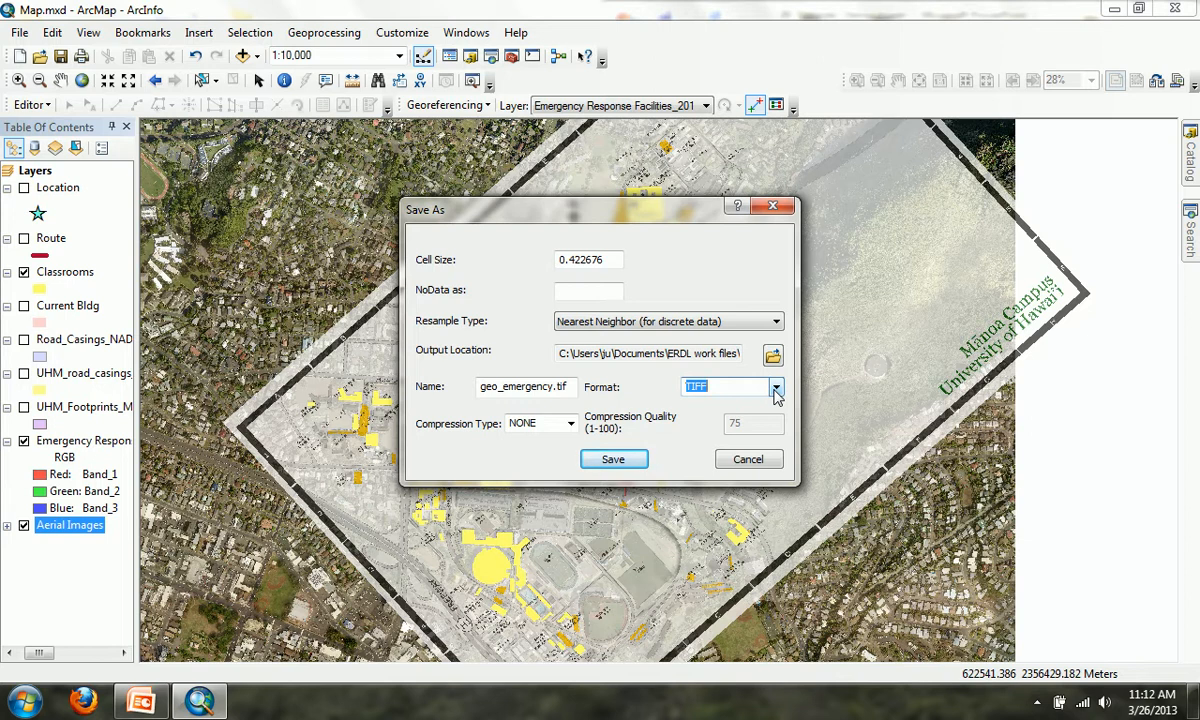
left_click(613, 461)
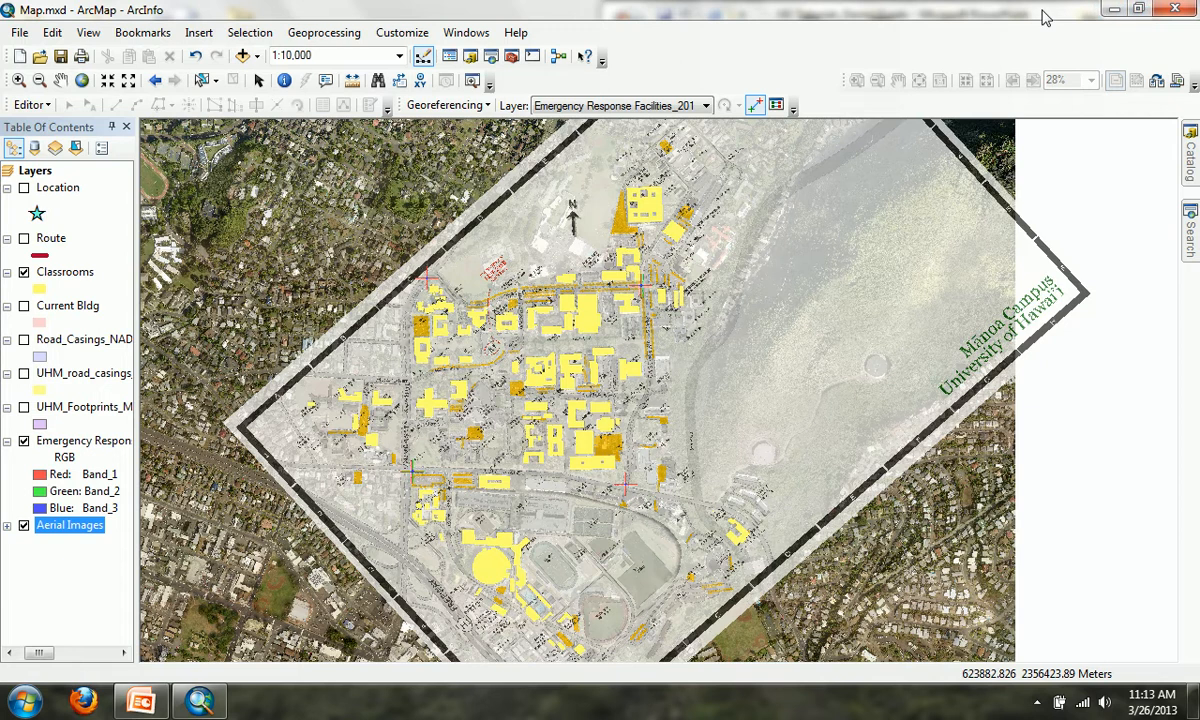
Step: Place the ArcMap window beside the PowerPoint tutorial and go through its slides from the remaining Georeferencing ones to the first Digitizing slide
left_click(1140, 9)
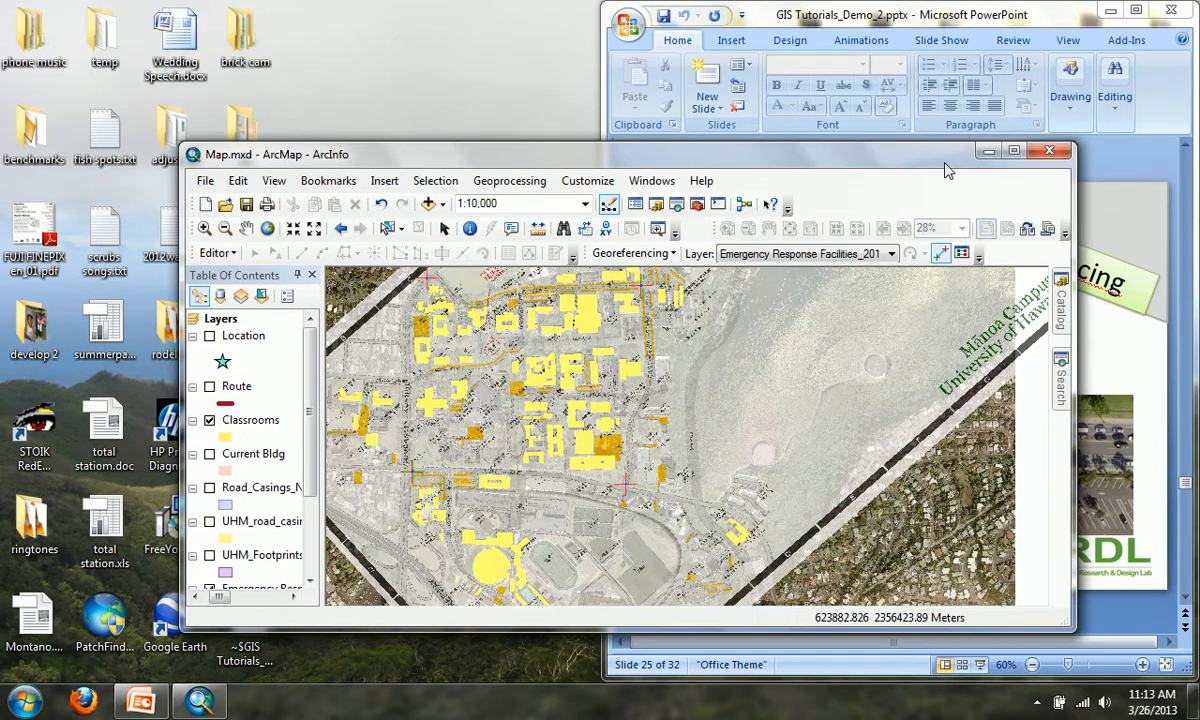
left_click_drag(940, 162, 471, 42)
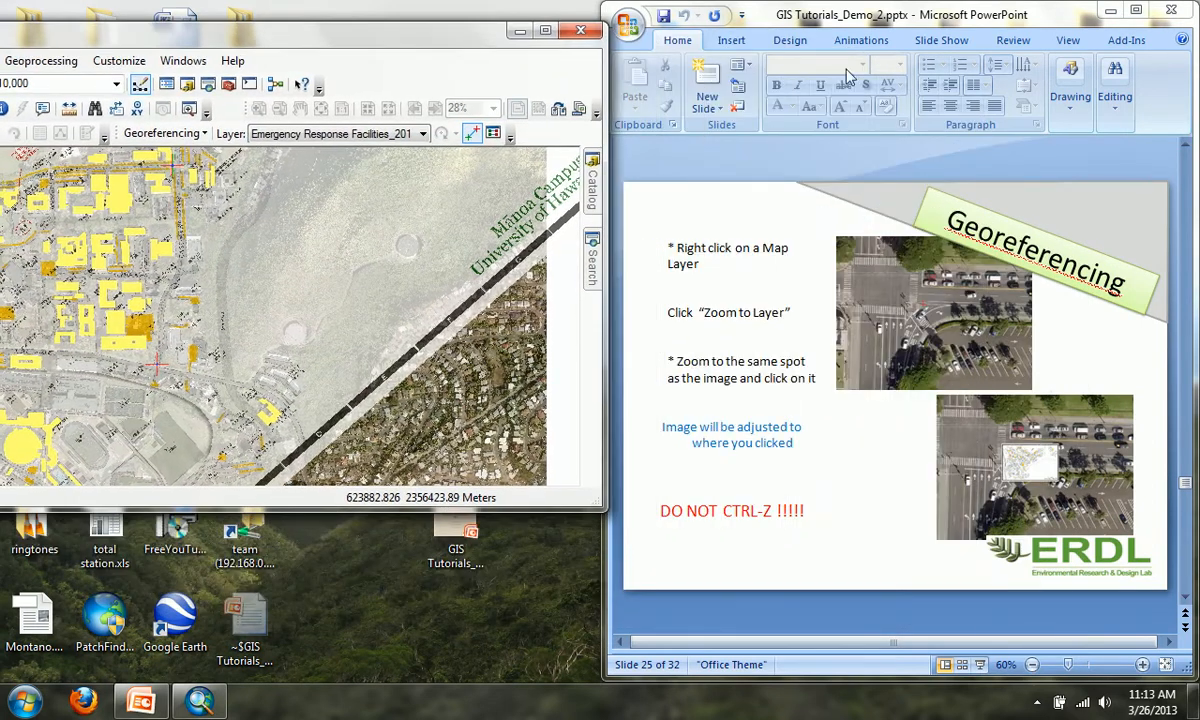
left_click(1035, 10)
scroll(1070, 8, "down", 1)
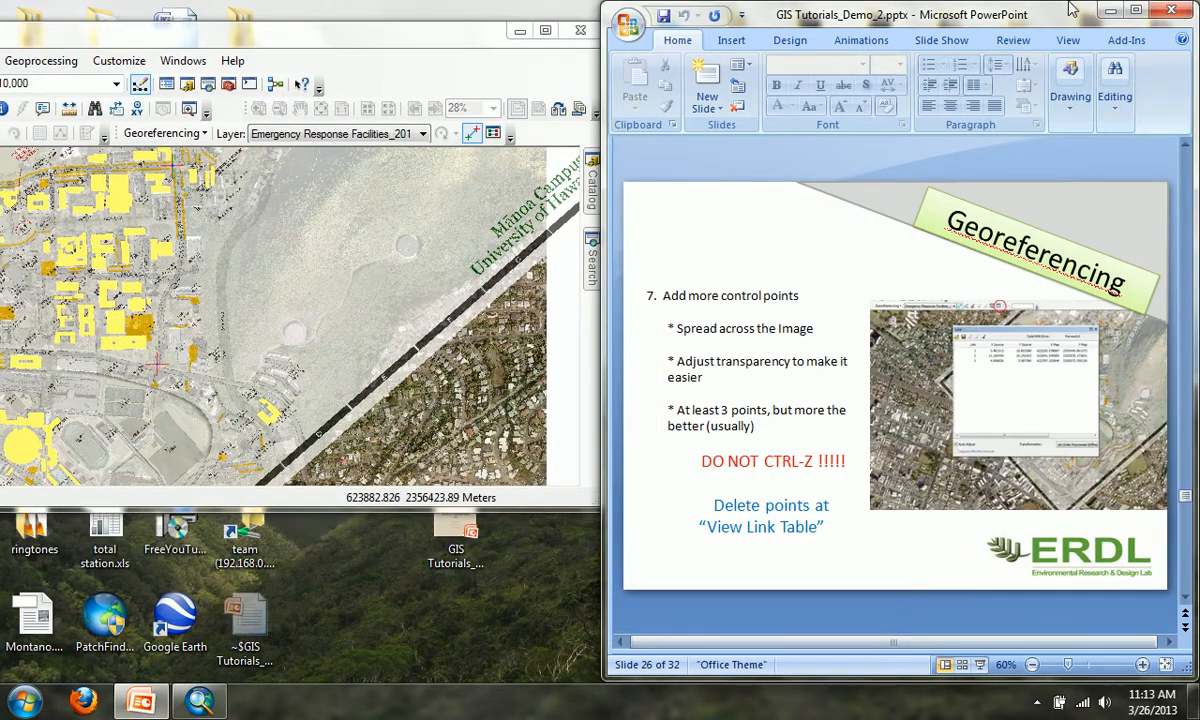
scroll(1070, 8, "down", 1)
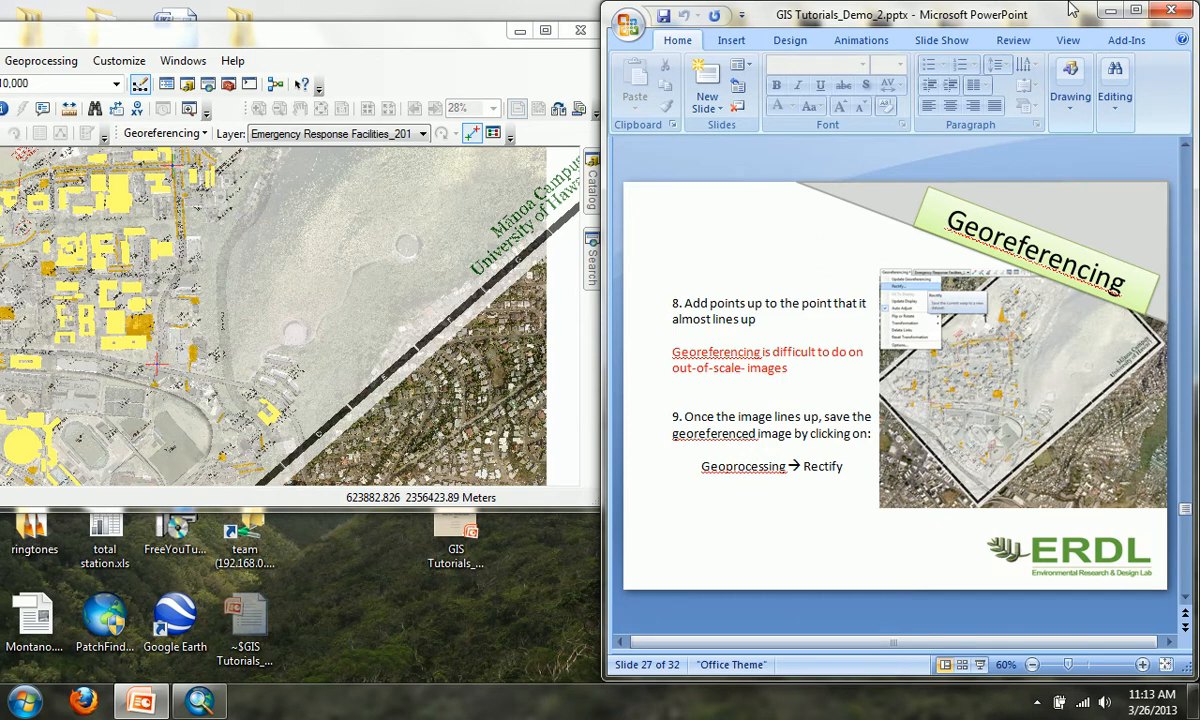
scroll(1070, 8, "down", 1)
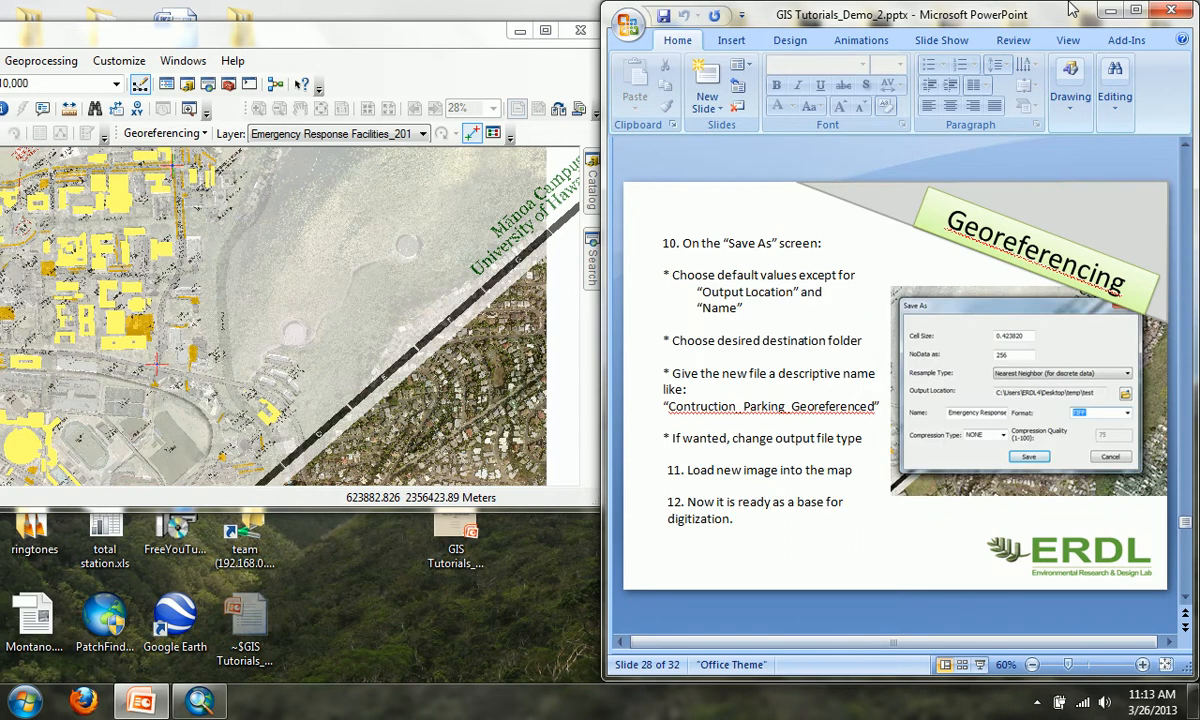
scroll(1070, 8, "down", 1)
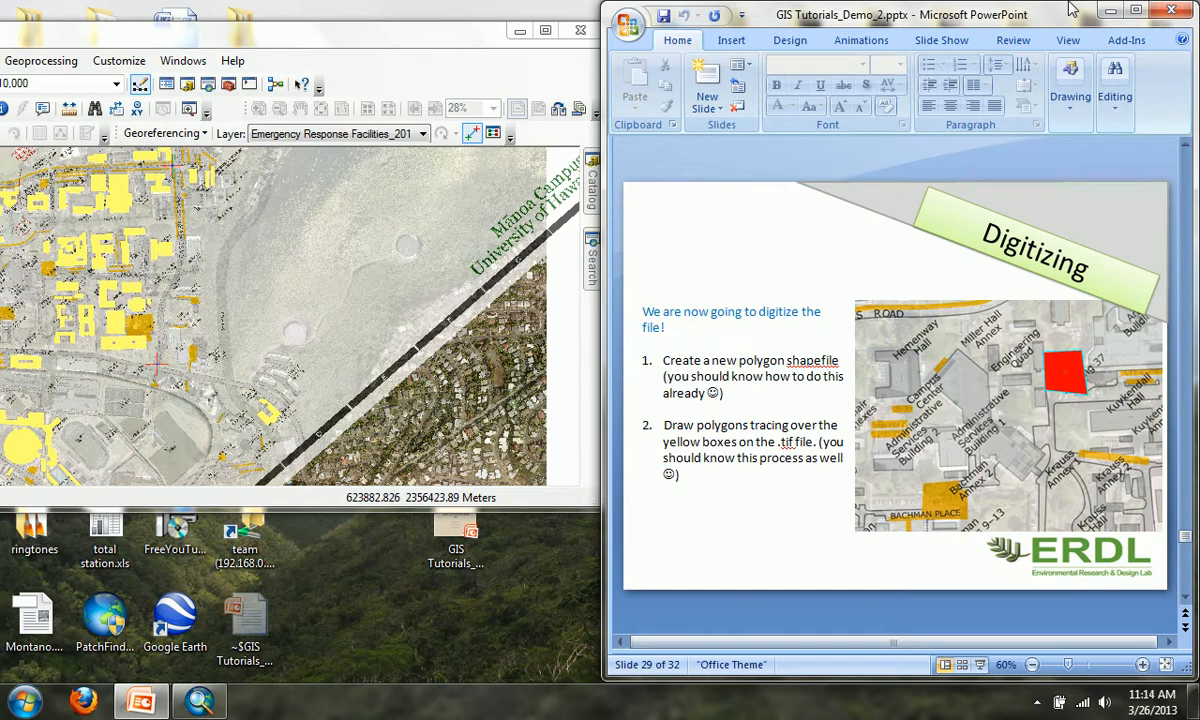
Step: Enlarge the ArcMap window, centre the campus image in the map, and widen the layer list to fit the full layer names
left_click_drag(220, 40, 226, 45)
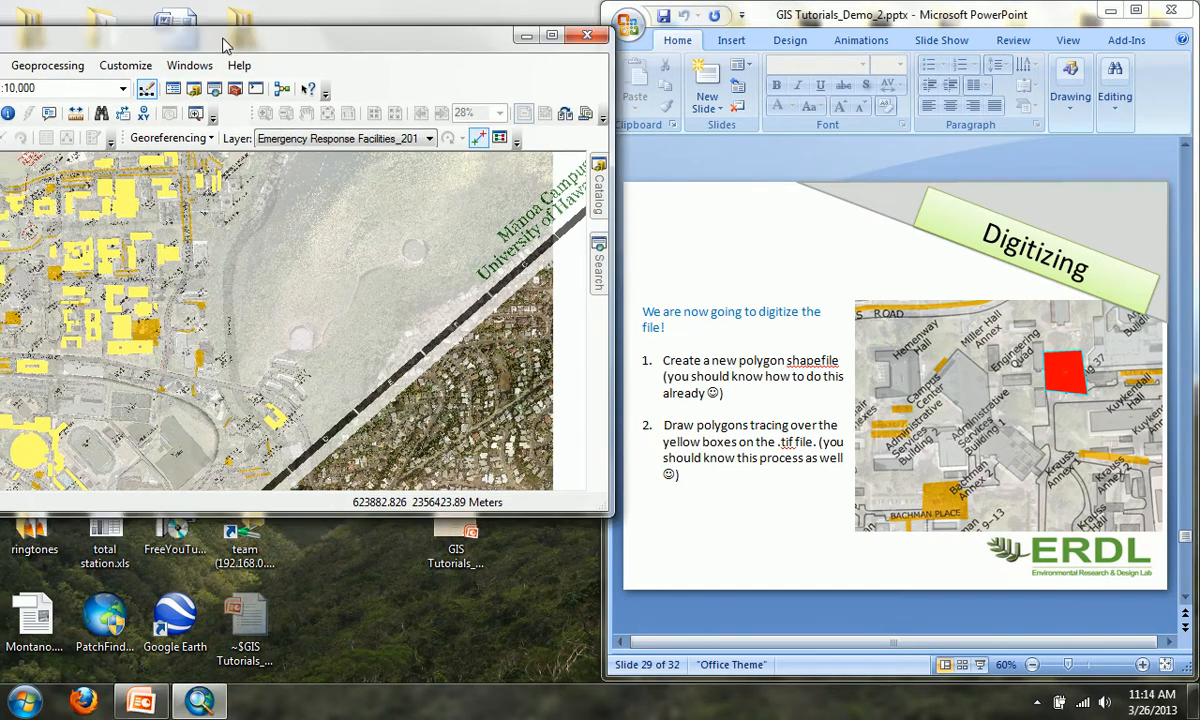
left_click(551, 35)
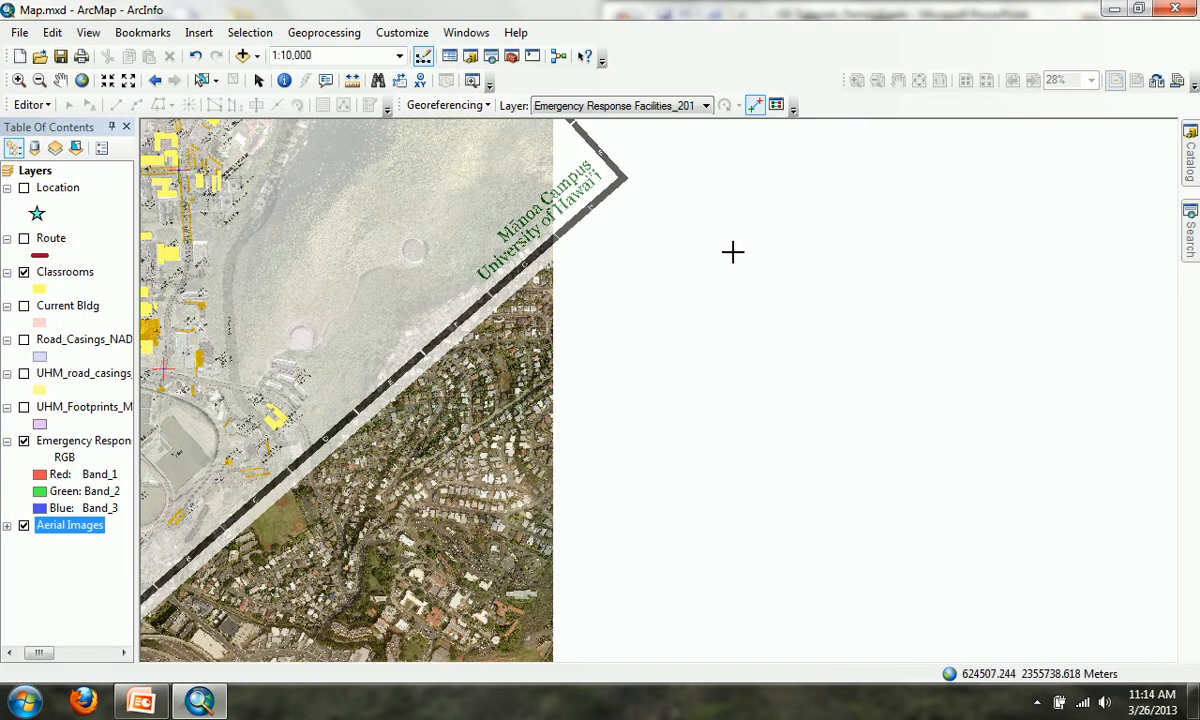
left_click(62, 80)
left_click_drag(232, 155, 806, 314)
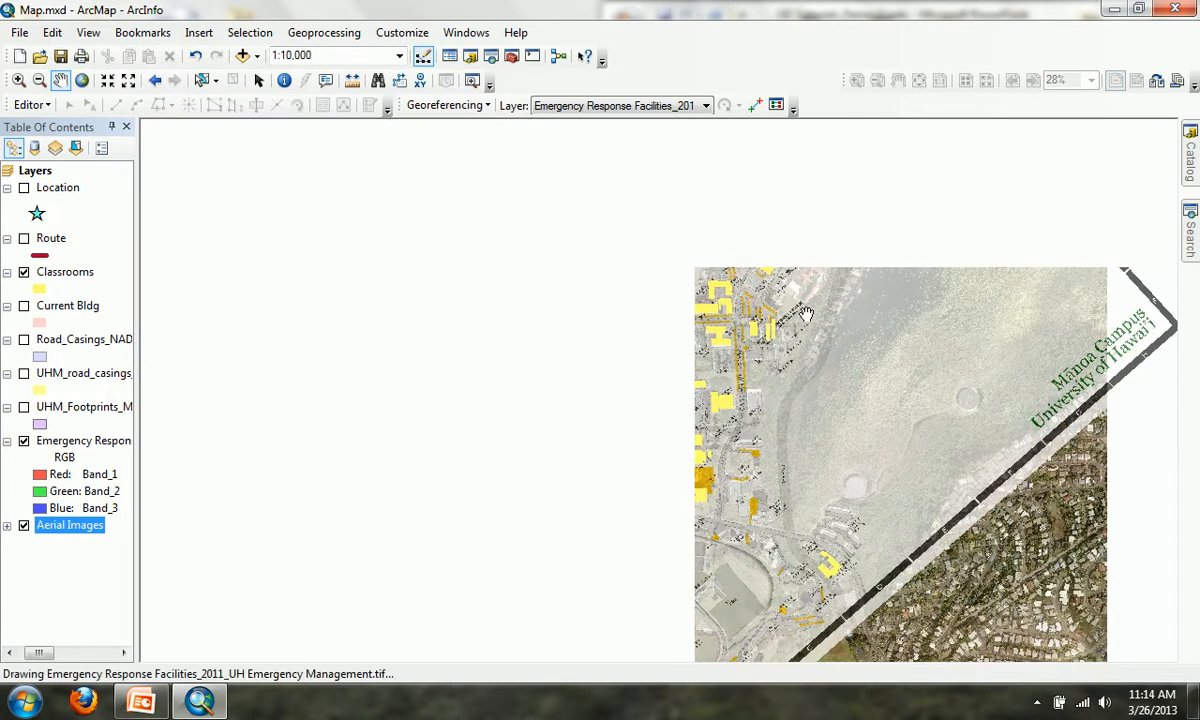
left_click_drag(734, 328, 696, 316)
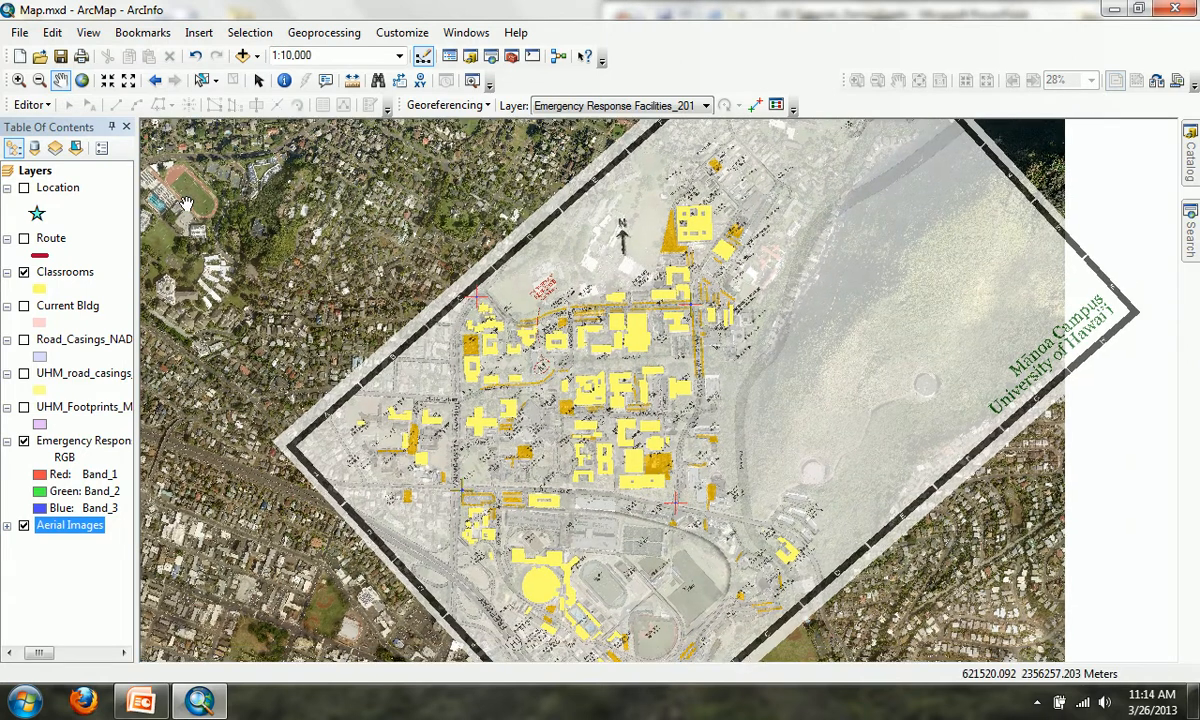
left_click_drag(138, 244, 244, 270)
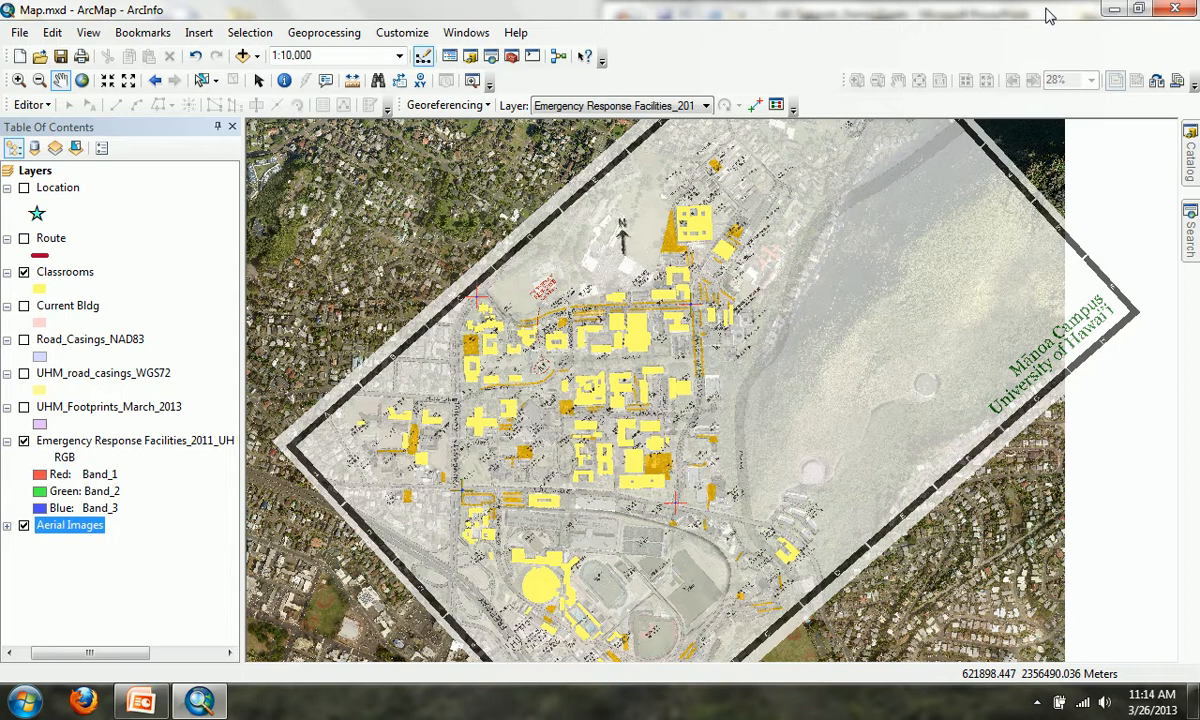
Step: Consult the Digitizing slide and start a new shapefile in the DEMO_2 folder under the GIS_Tutorials folder connection
left_click(1138, 9)
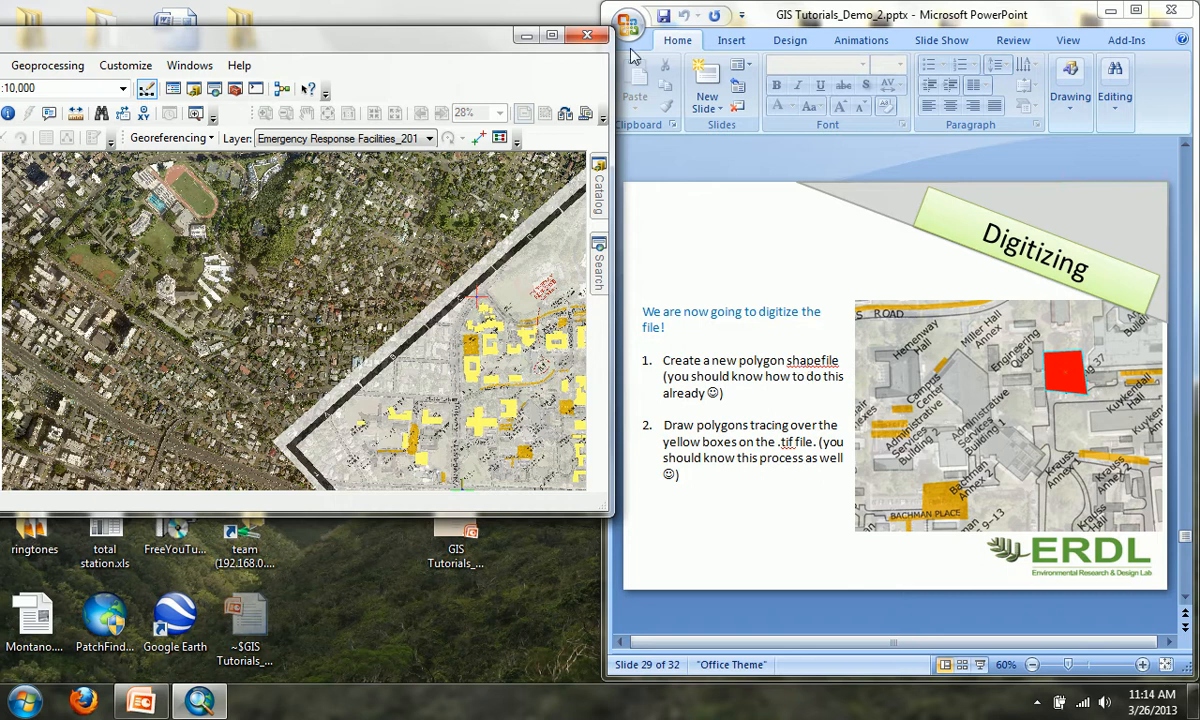
left_click(551, 37)
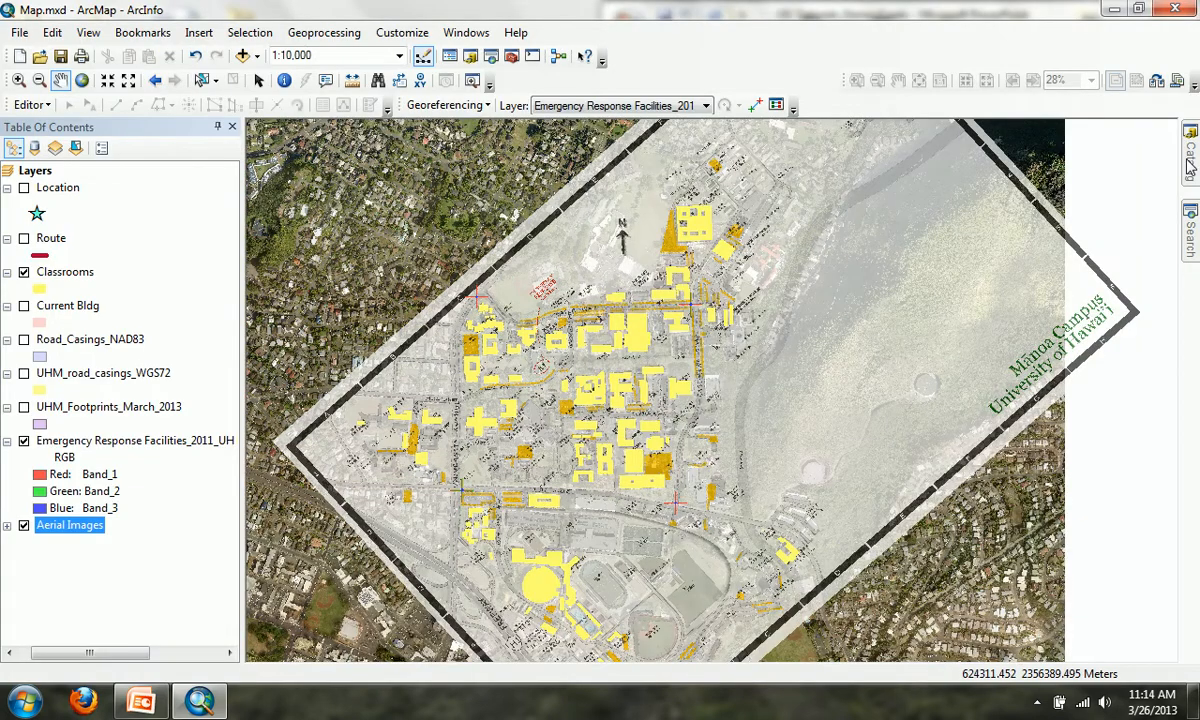
left_click(1190, 168)
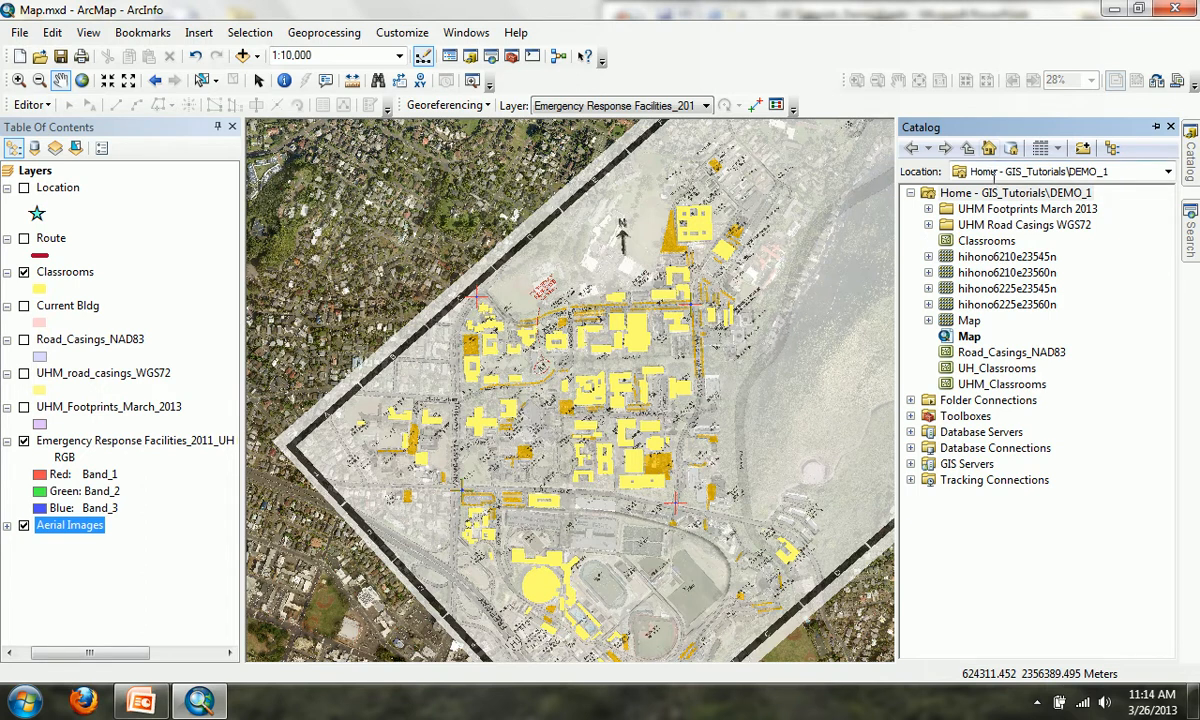
left_click(911, 401)
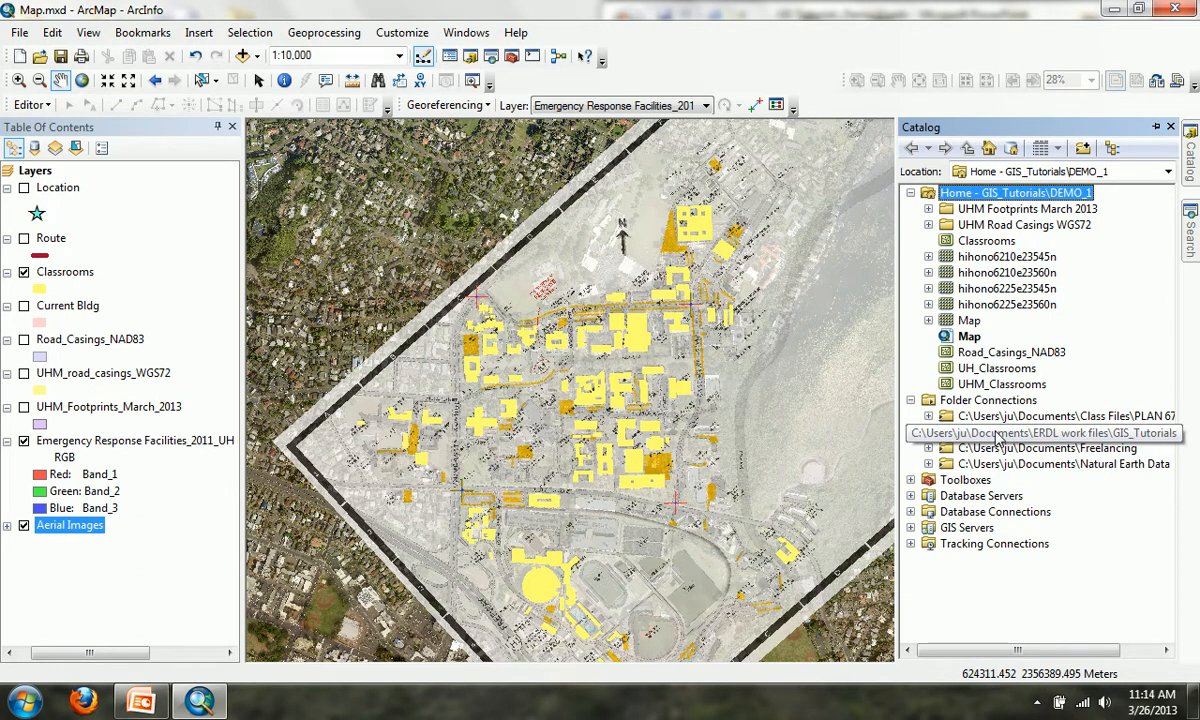
left_click(958, 433)
double_click(958, 433)
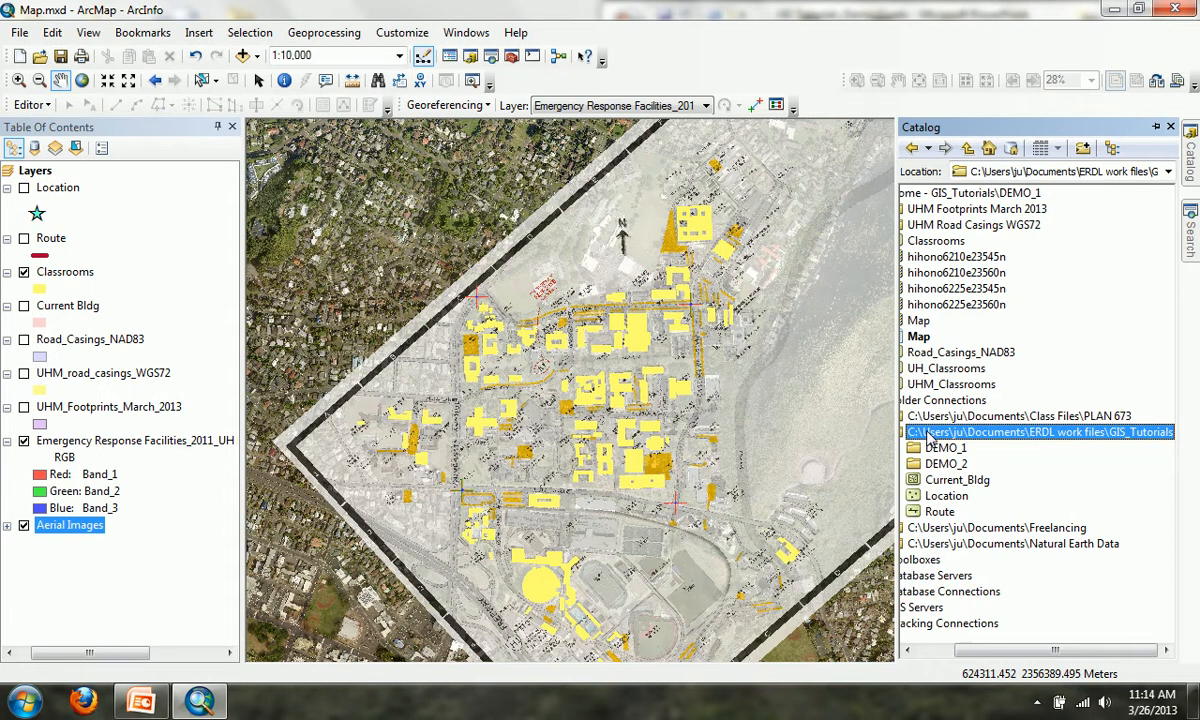
left_click(948, 464)
right_click(948, 464)
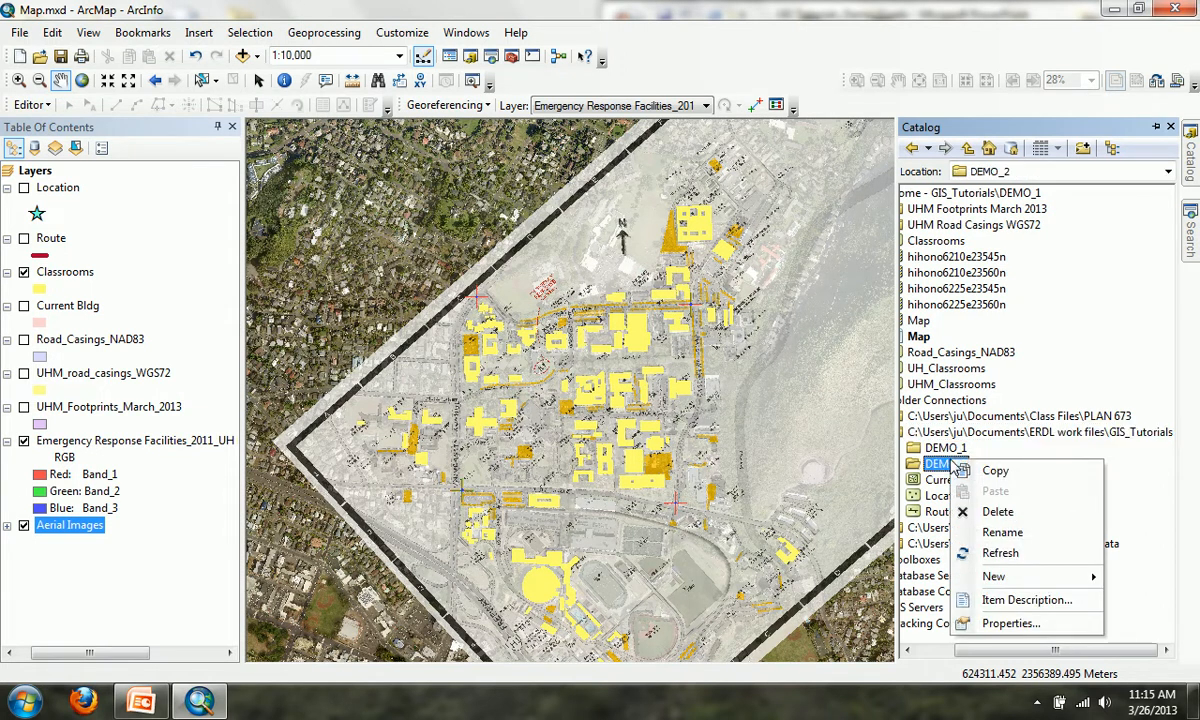
mouse_move(1012, 578)
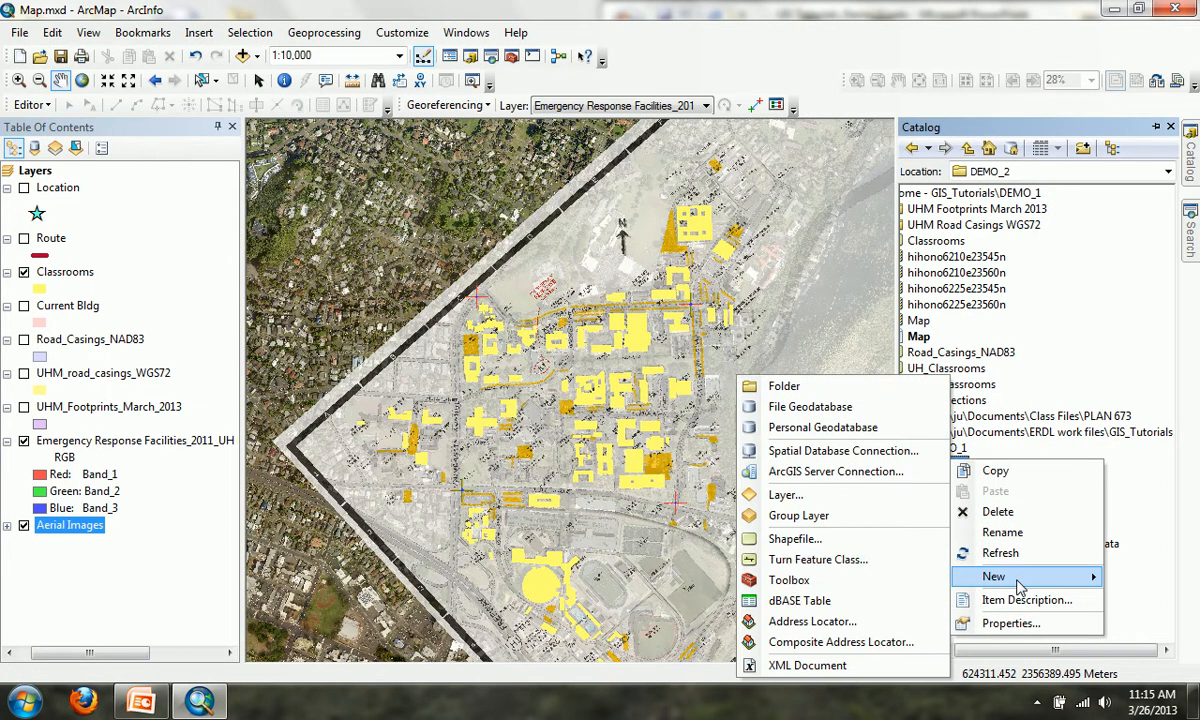
left_click(873, 541)
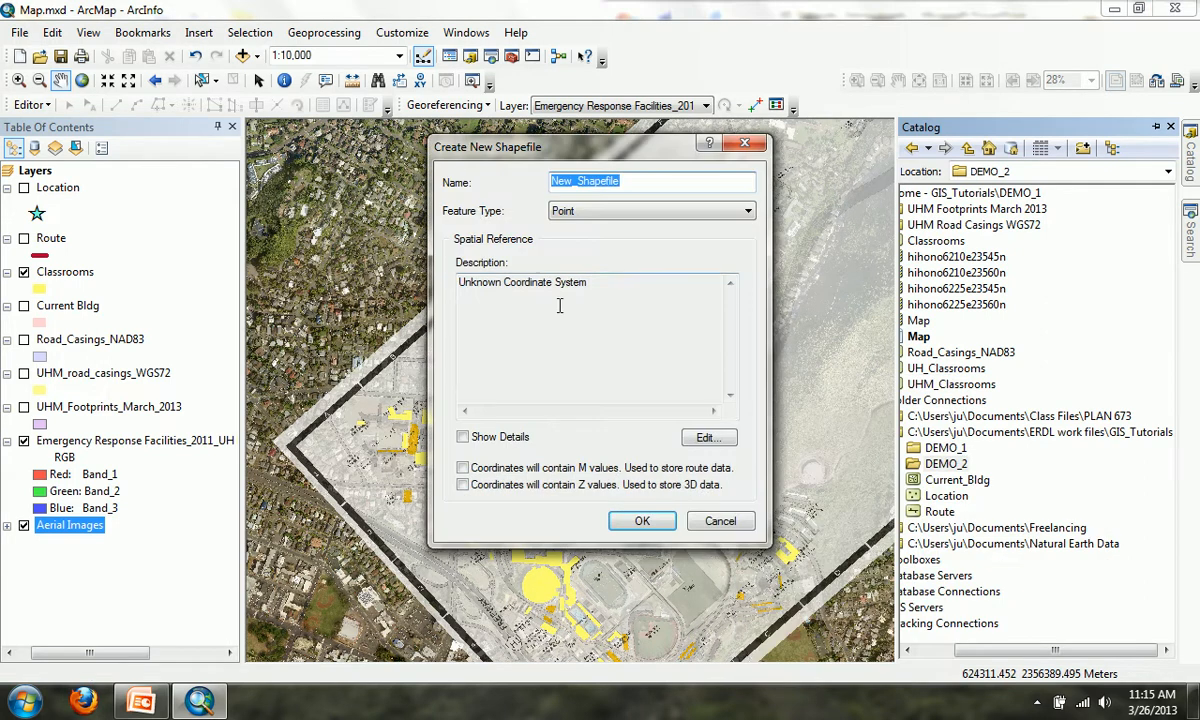
Step: Set the new shapefile's feature type to Polygon and name it Emergency
left_click(597, 218)
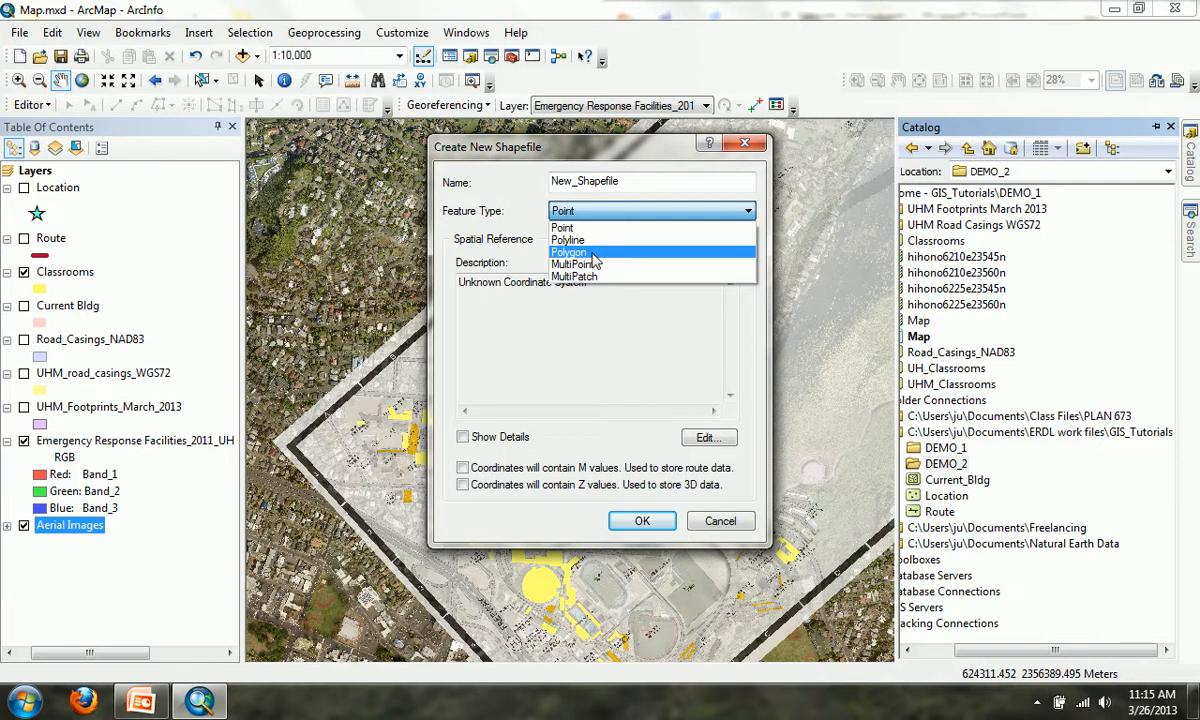
left_click(595, 253)
left_click_drag(700, 181, 497, 170)
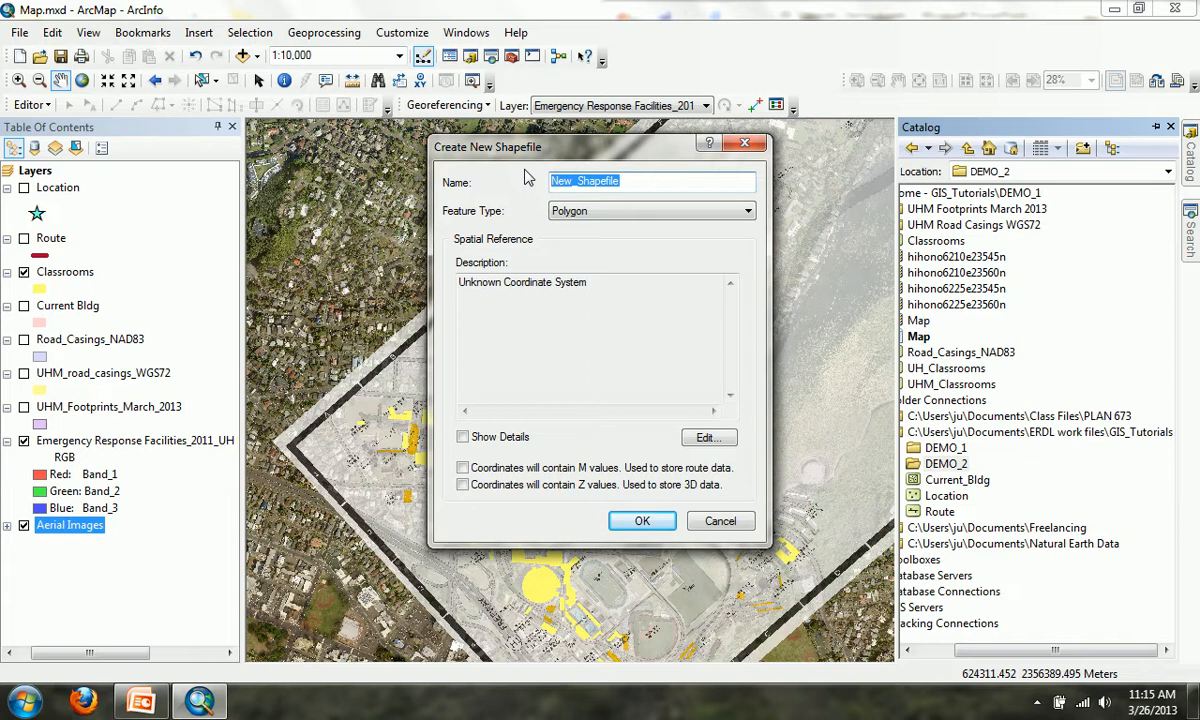
type("E")
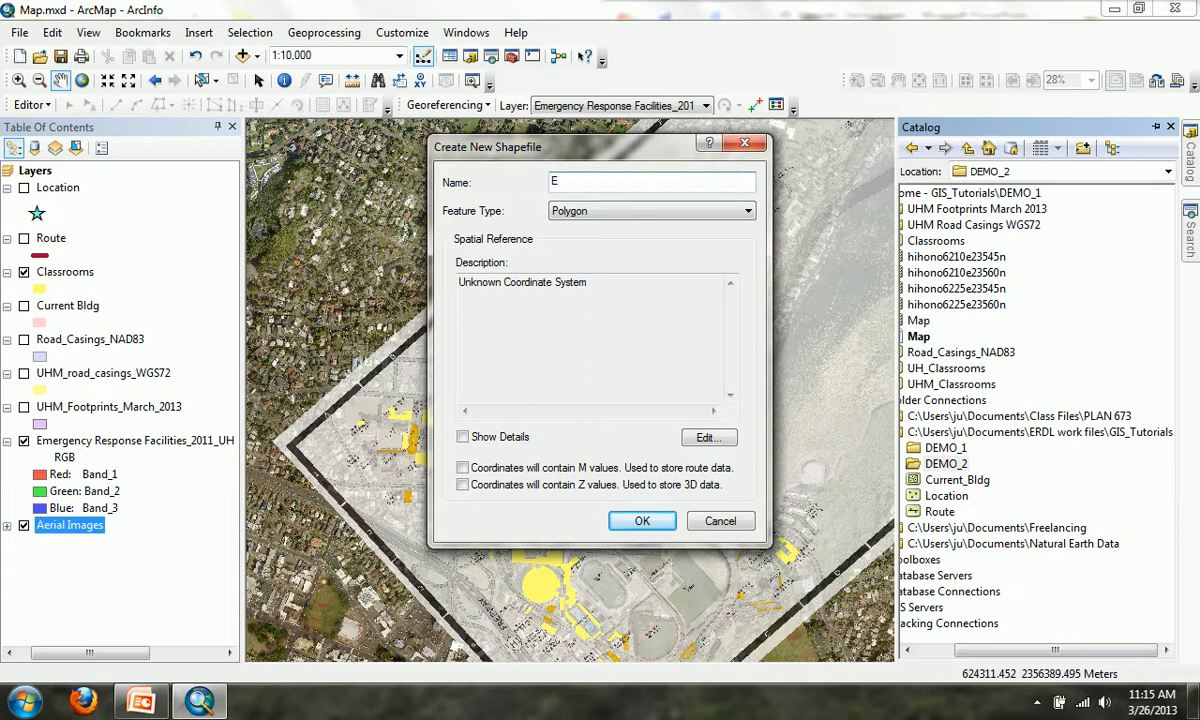
type("mergency")
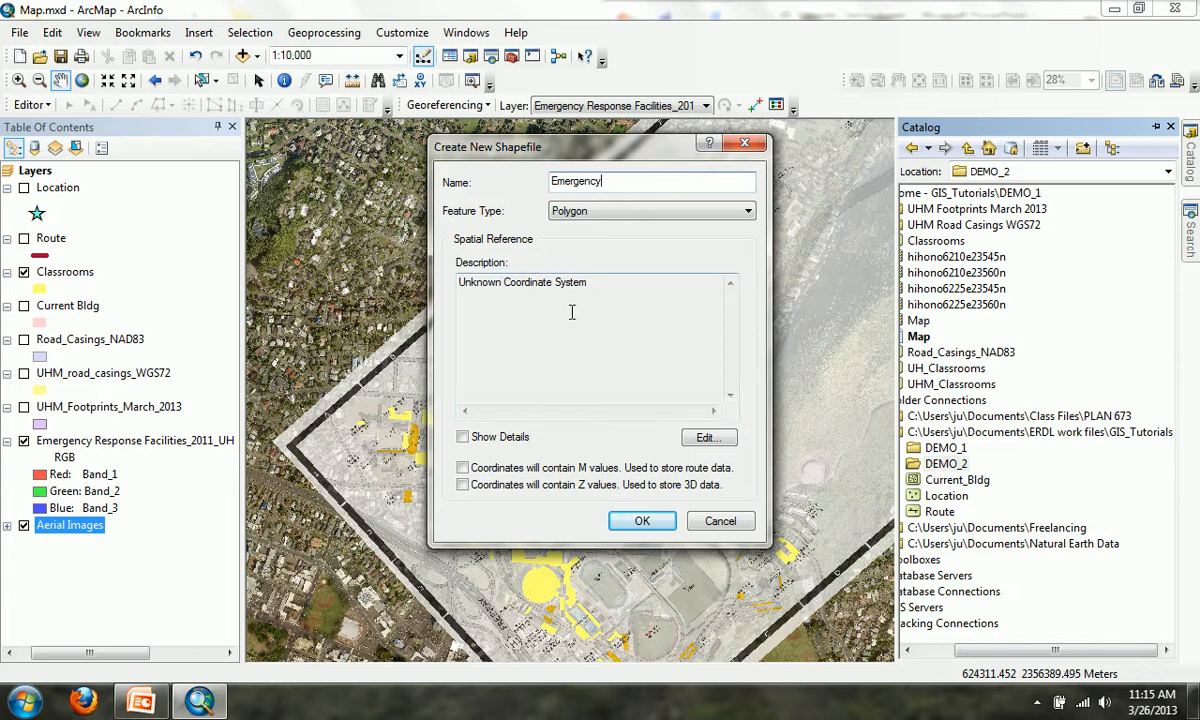
Step: Assign the projected coordinate system NAD 1983 UTM Zone 4N to the Emergency shapefile and create it
left_click(709, 438)
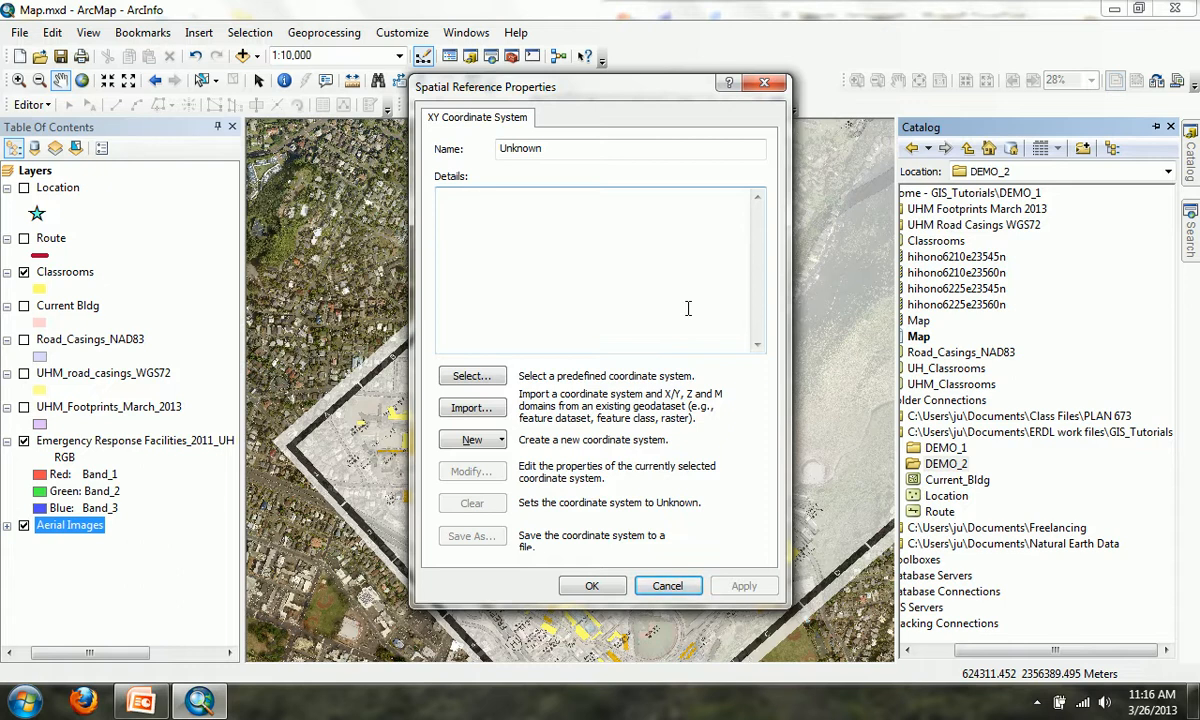
left_click(470, 377)
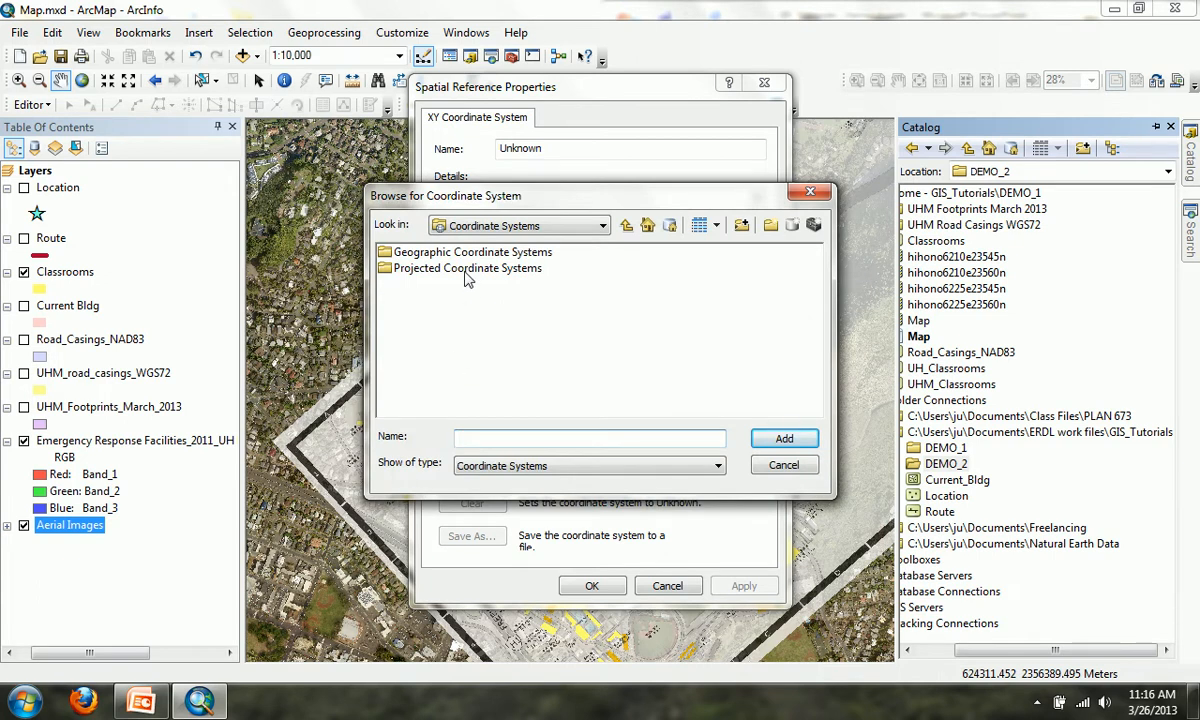
double_click(465, 270)
double_click(402, 380)
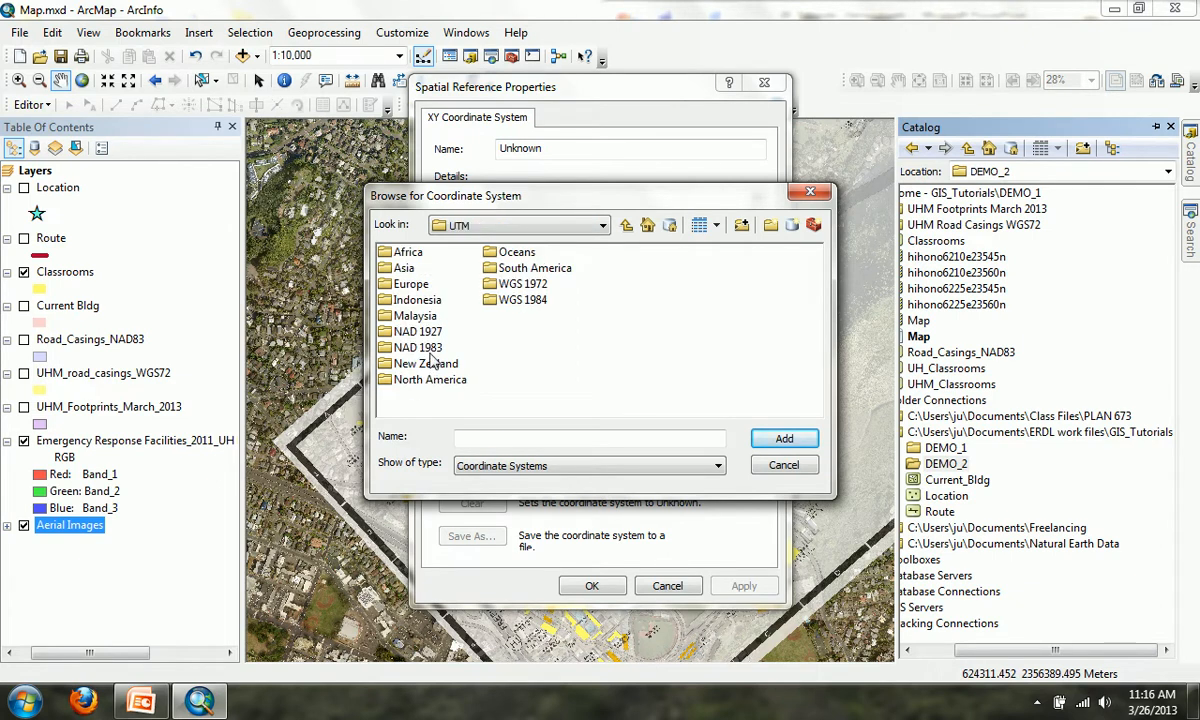
double_click(415, 347)
left_click(605, 379)
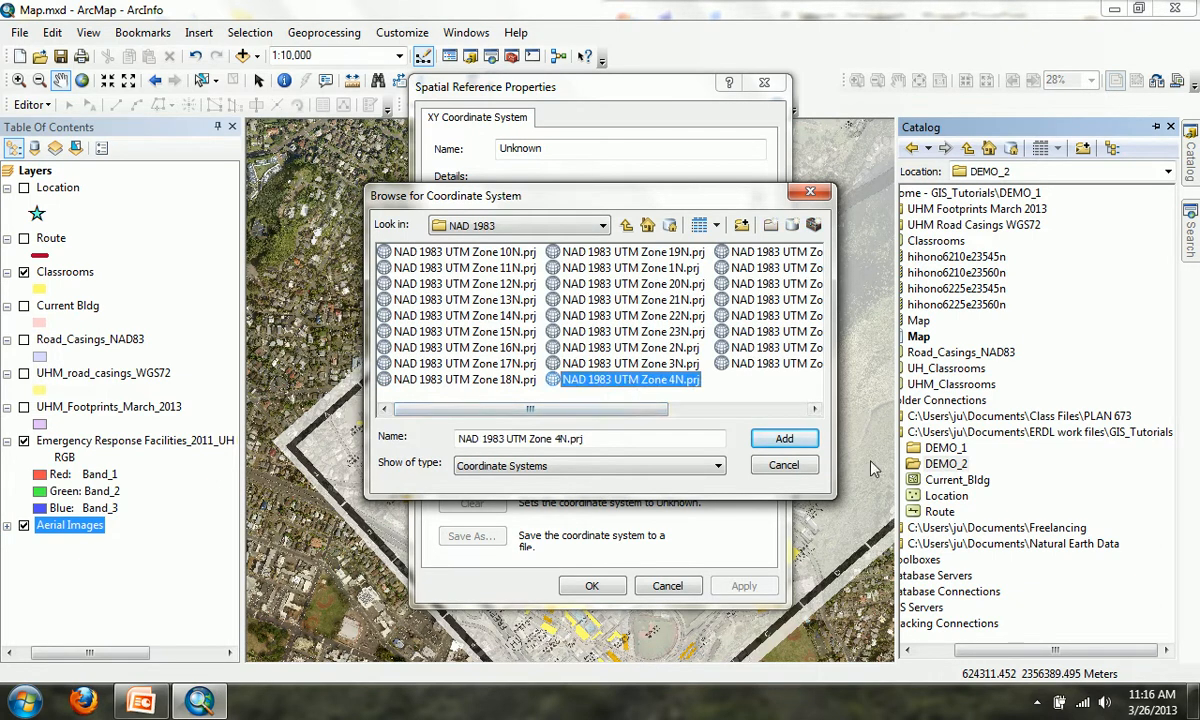
left_click(783, 441)
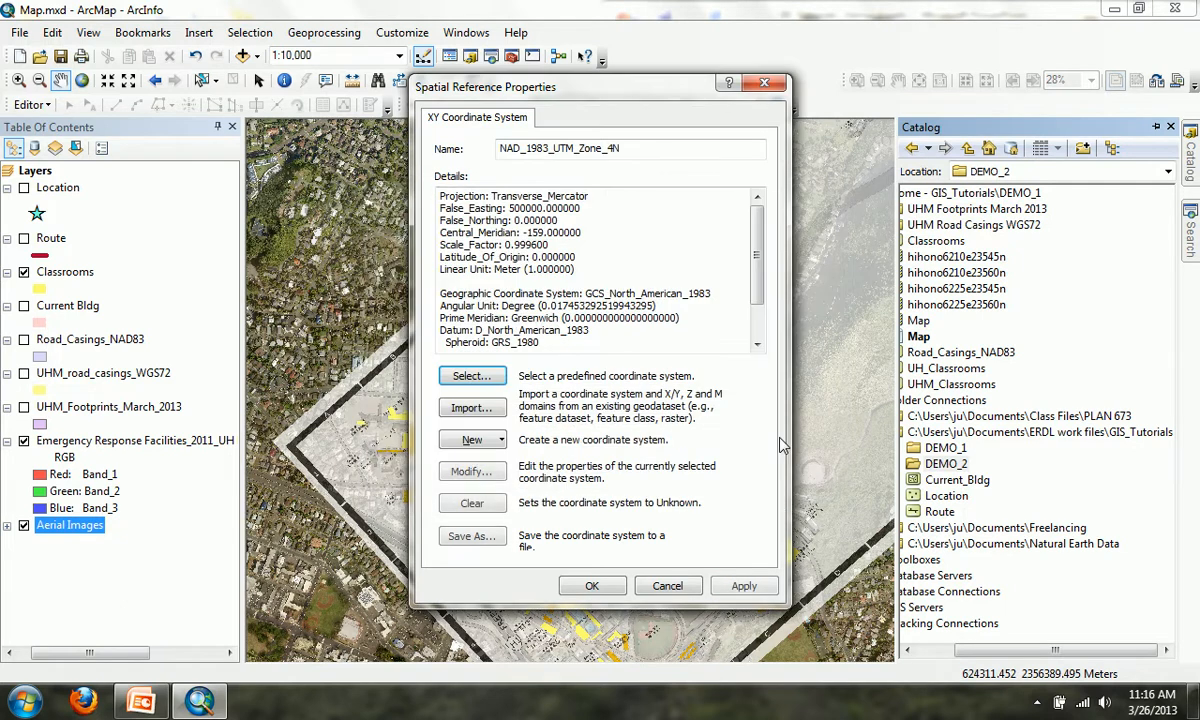
left_click(587, 588)
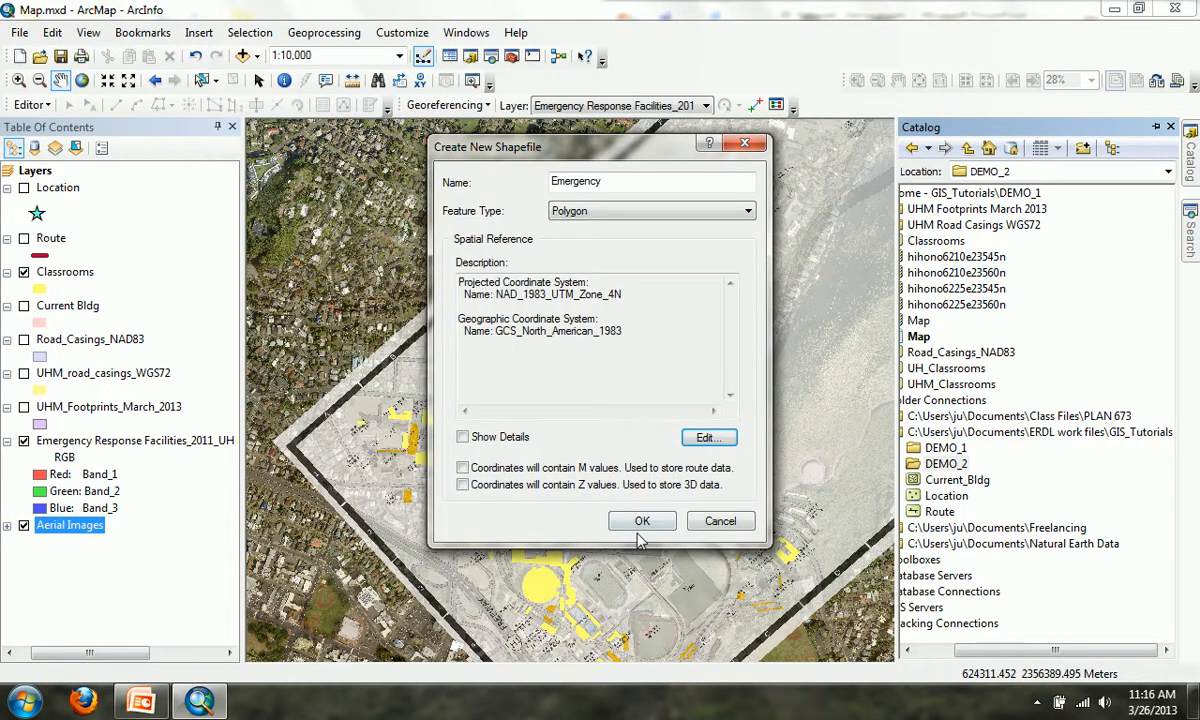
left_click(640, 532)
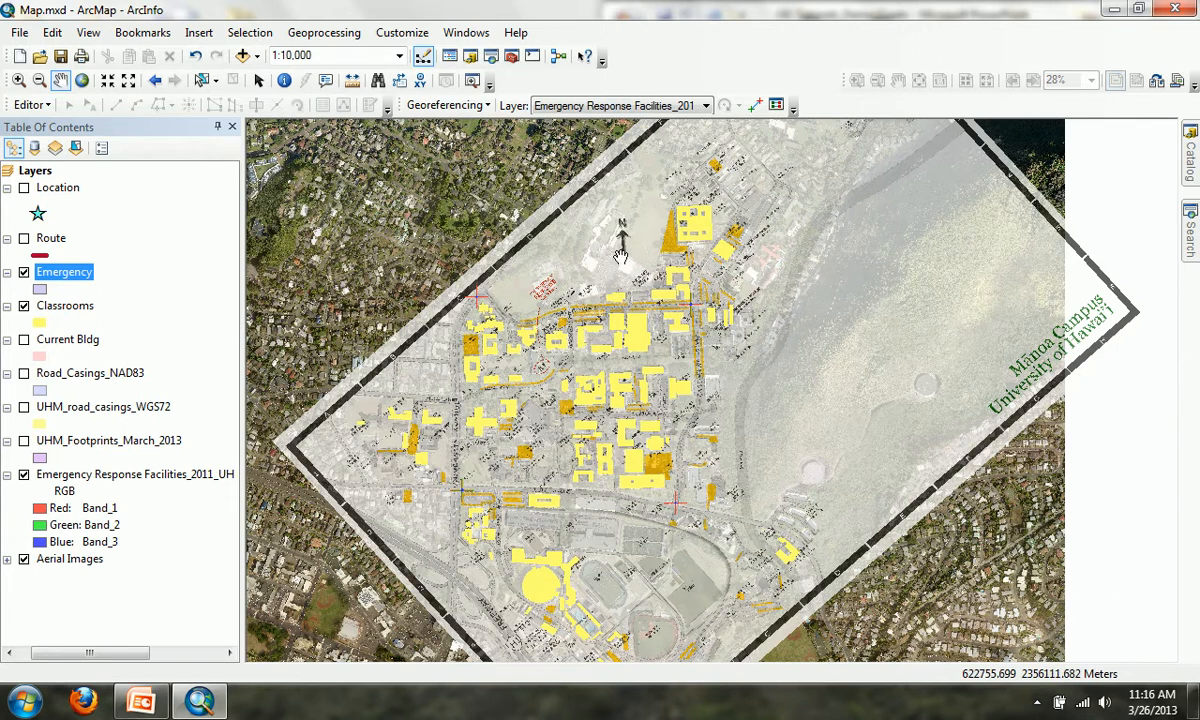
Step: Start an edit session on the Emergency layer and continue past the spatial reference warnings
scroll(617, 257, "down", 3)
scroll(727, 175, "down", 3)
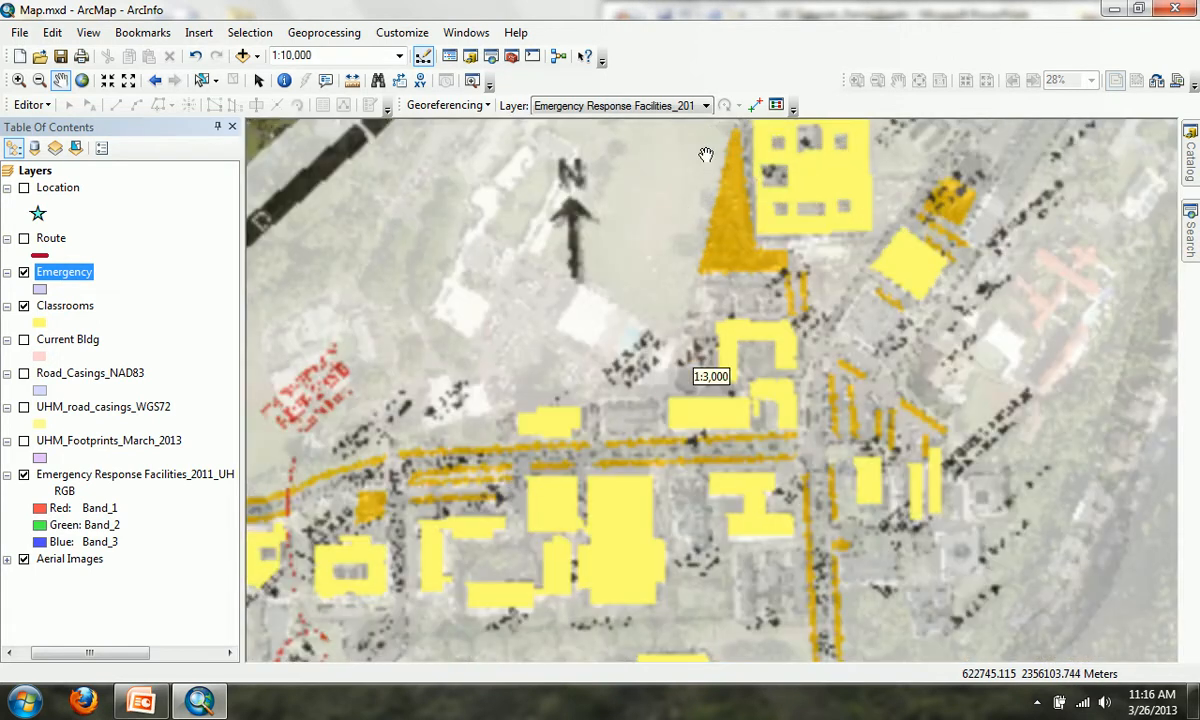
scroll(530, 438, "up", 2)
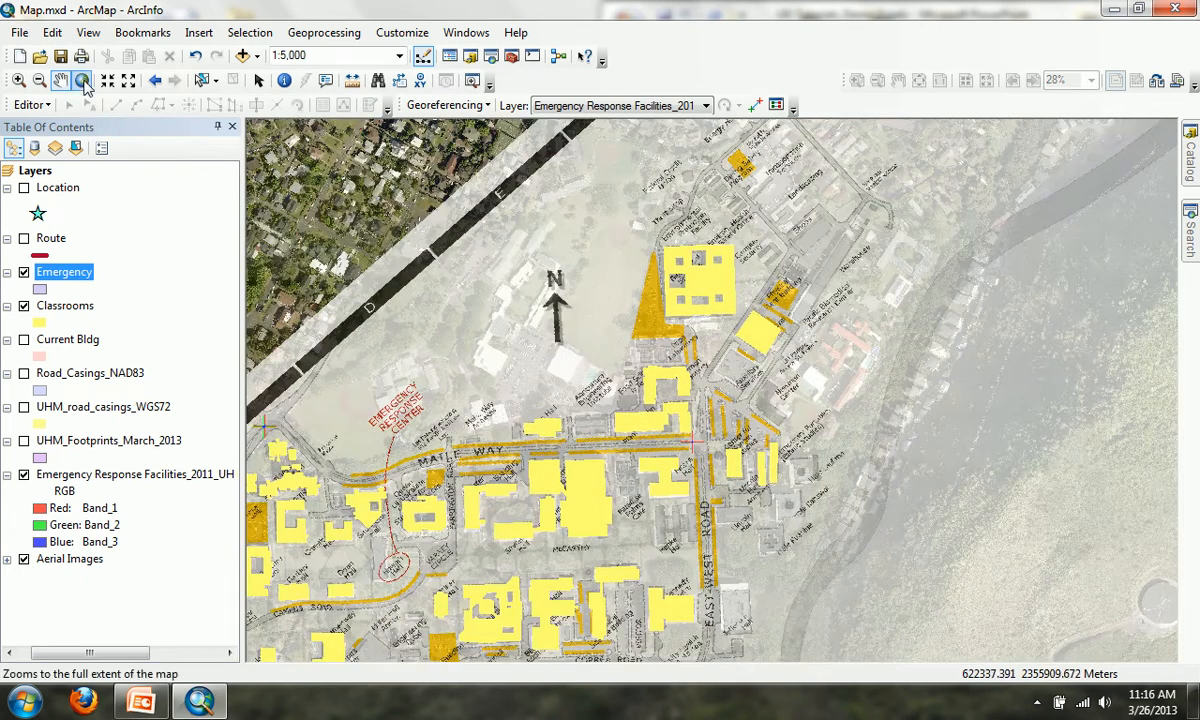
left_click(62, 85)
left_click_drag(349, 520, 758, 343)
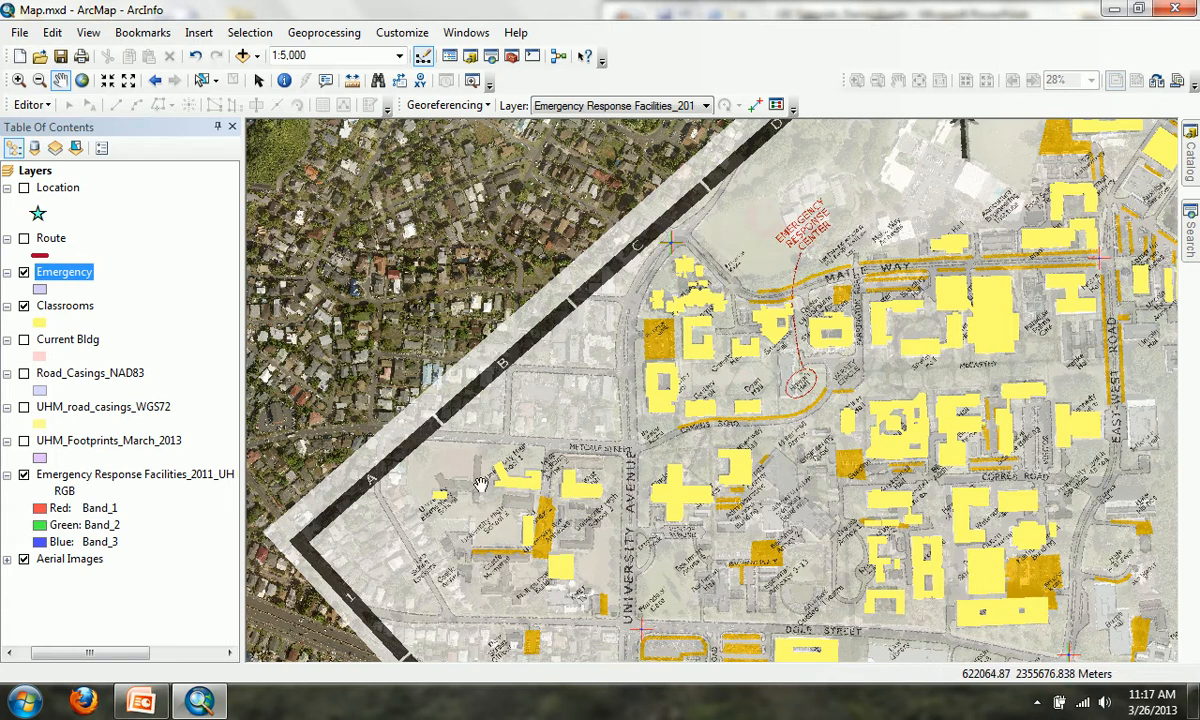
left_click(24, 105)
left_click(70, 126)
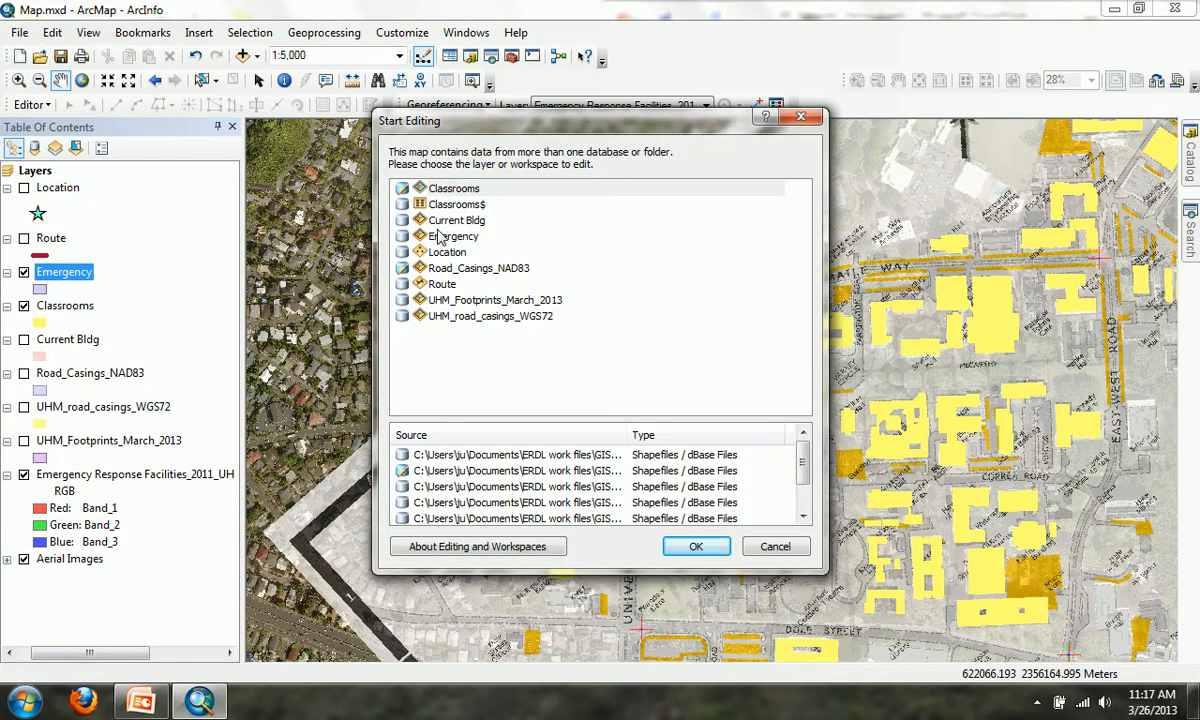
left_click(440, 236)
left_click(695, 546)
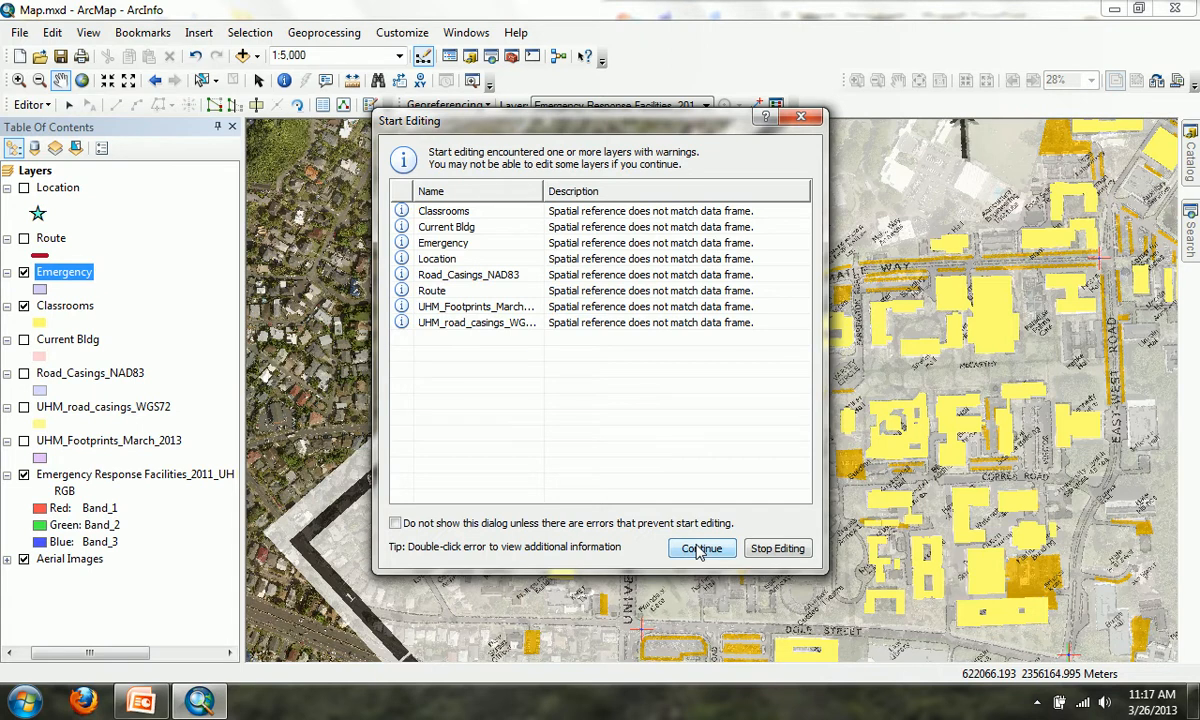
left_click(700, 551)
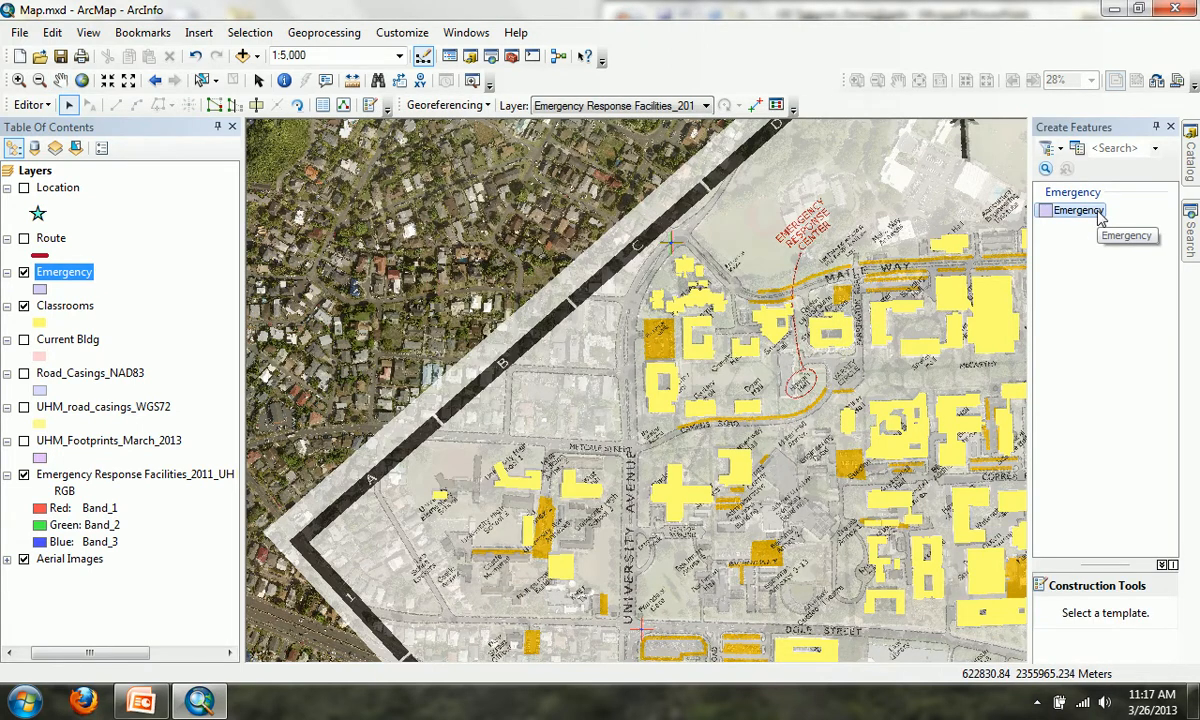
Step: Trace the orange block labelled Entrance Kiosk, above the architecture school, as a four-cornered polygon in the Emergency layer
left_click(1090, 211)
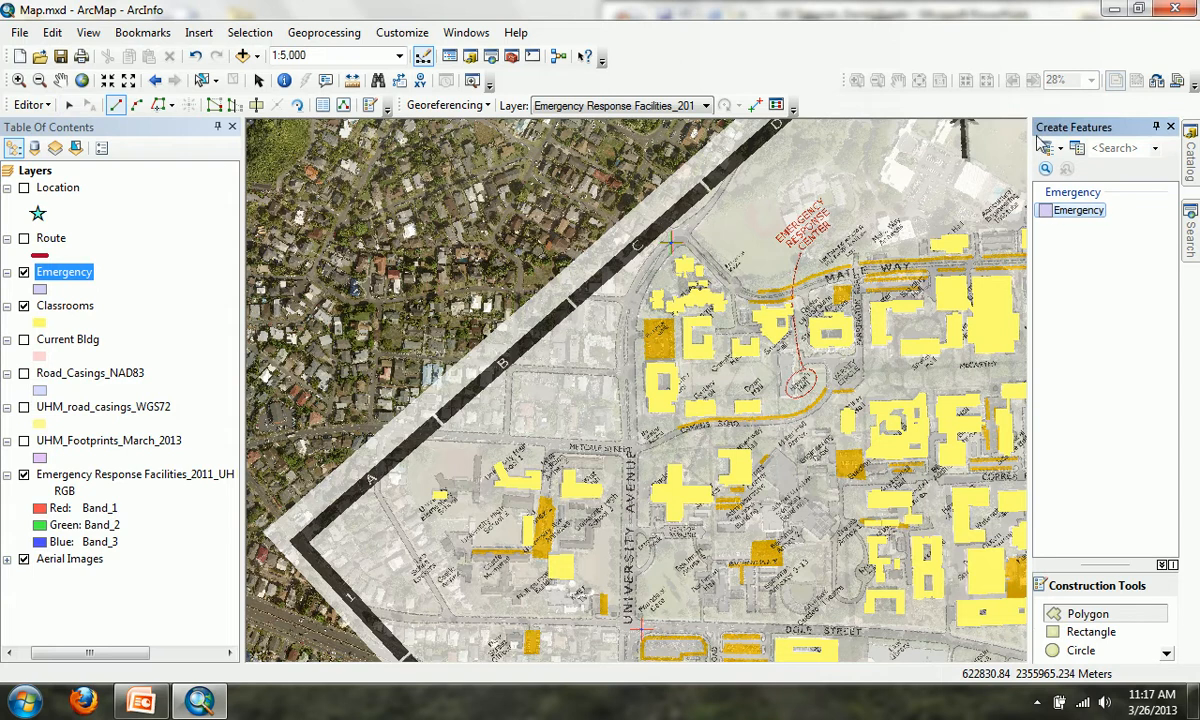
left_click_drag(1005, 150, 962, 150)
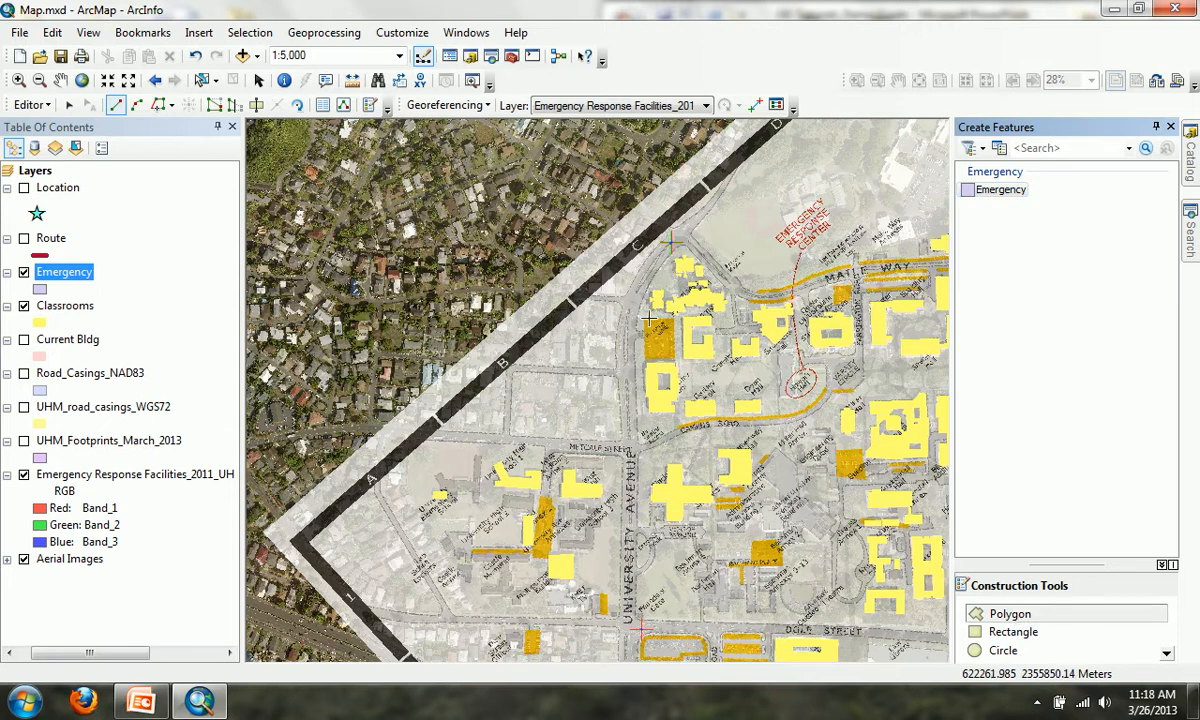
scroll(655, 345, "down", 1)
scroll(655, 345, "down", 1)
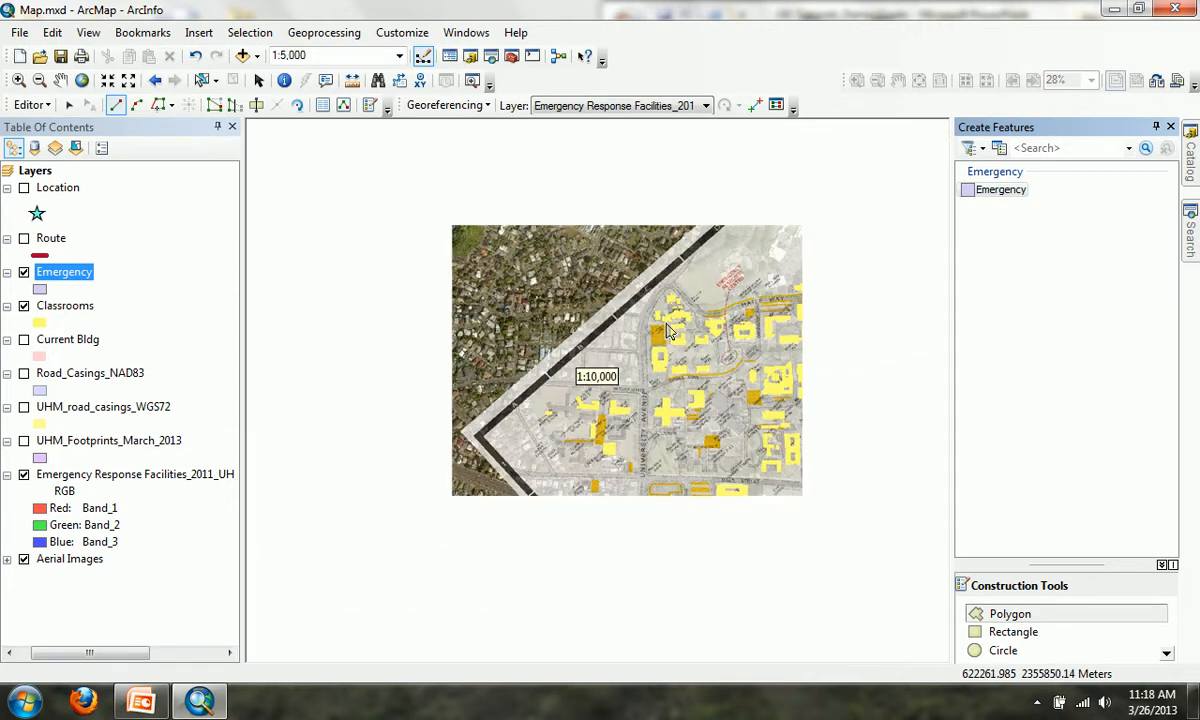
scroll(655, 332, "up", 2)
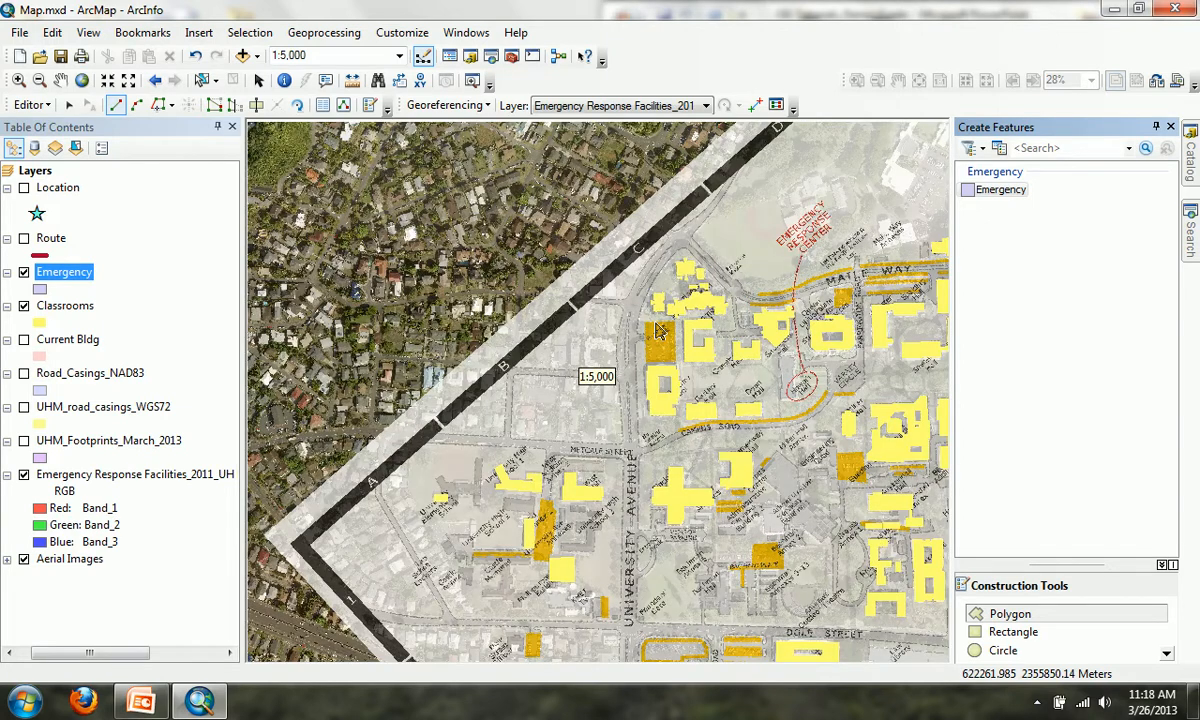
scroll(659, 332, "up", 3)
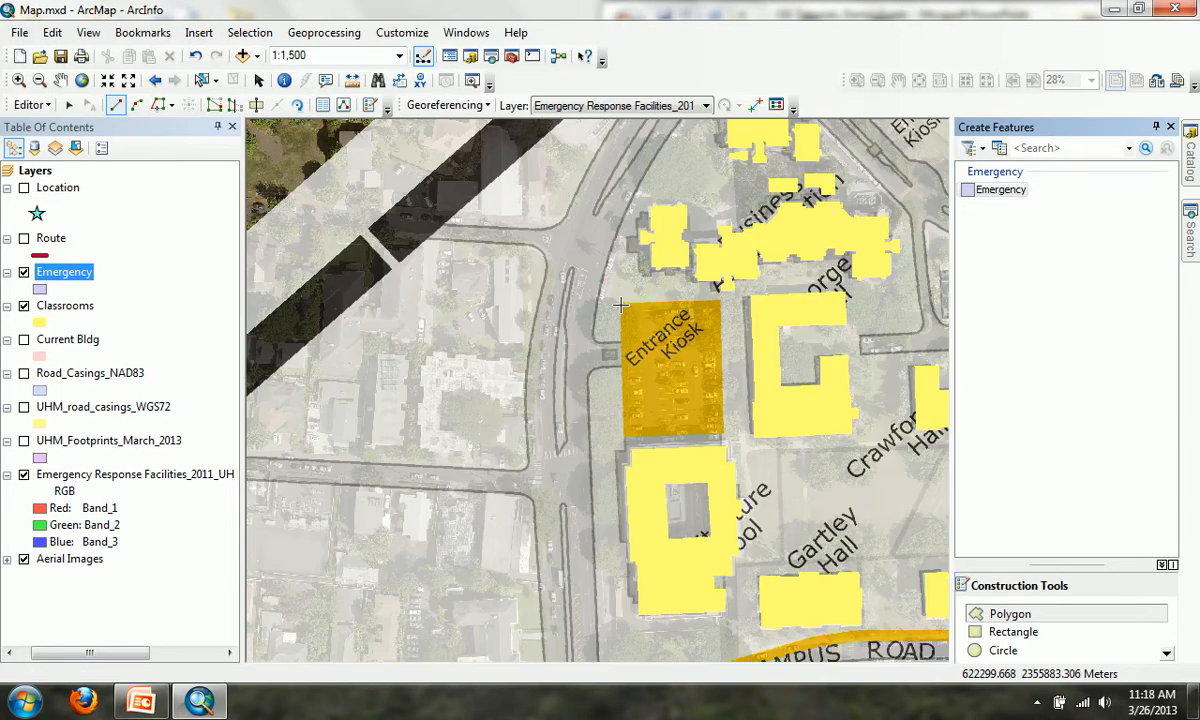
left_click(621, 302)
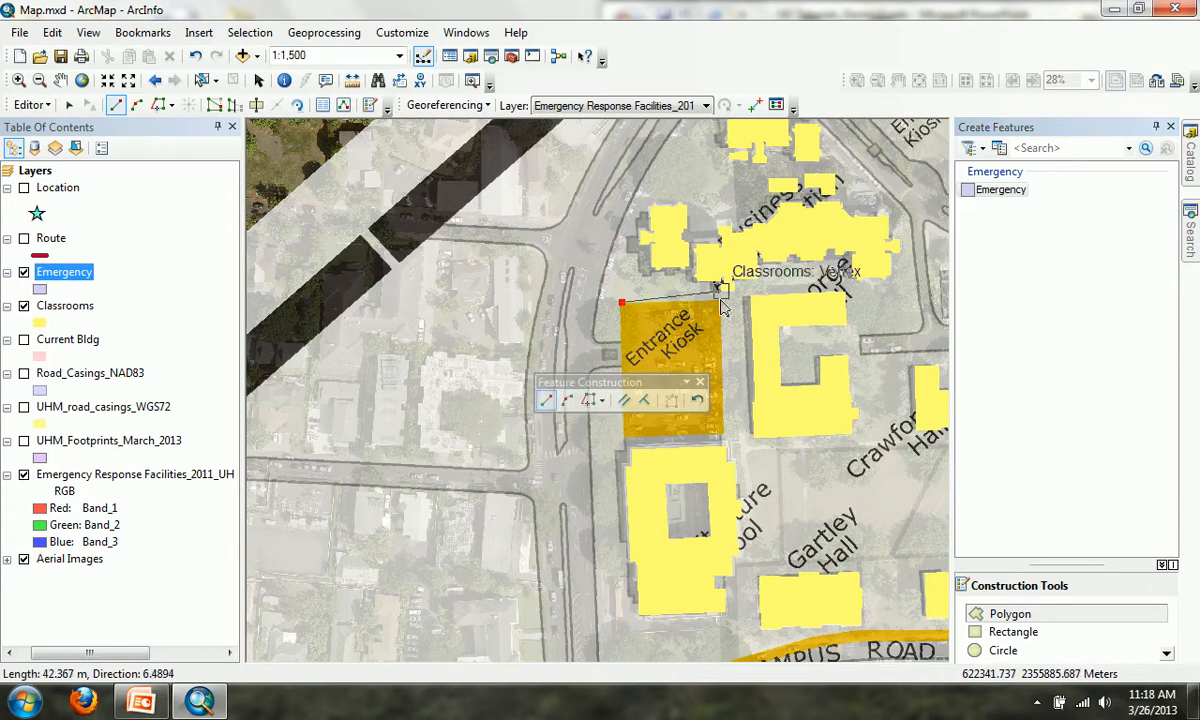
left_click(720, 302)
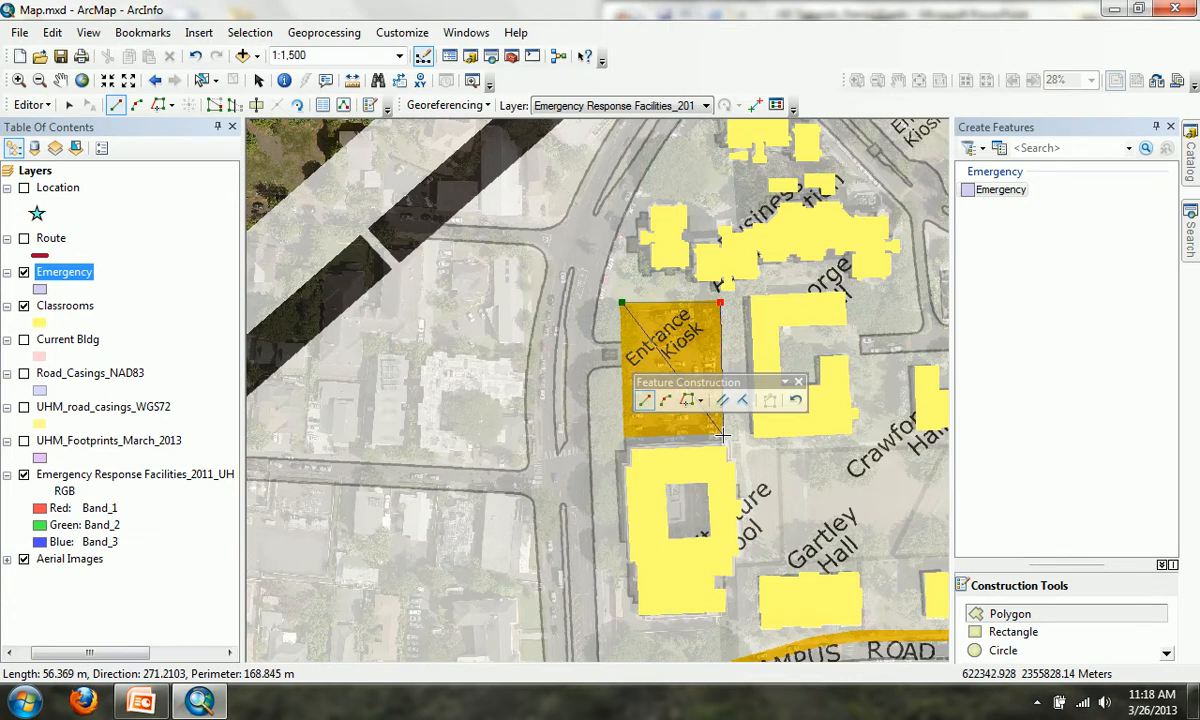
left_click(722, 434)
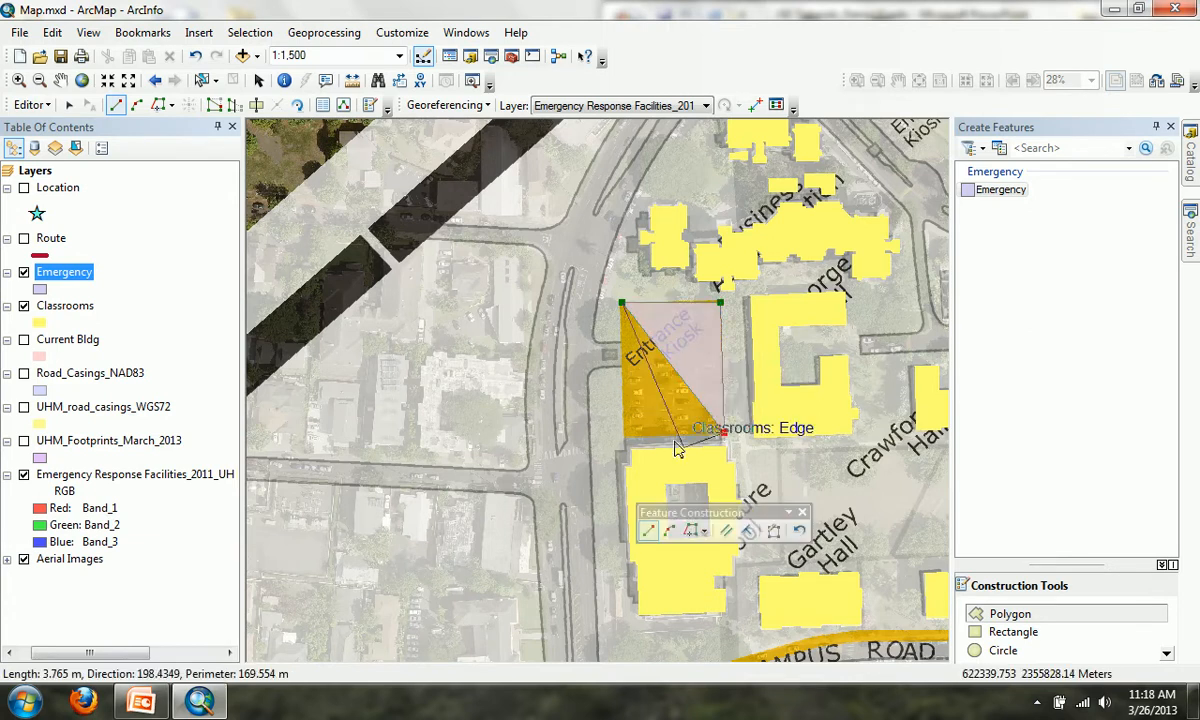
left_click(623, 438)
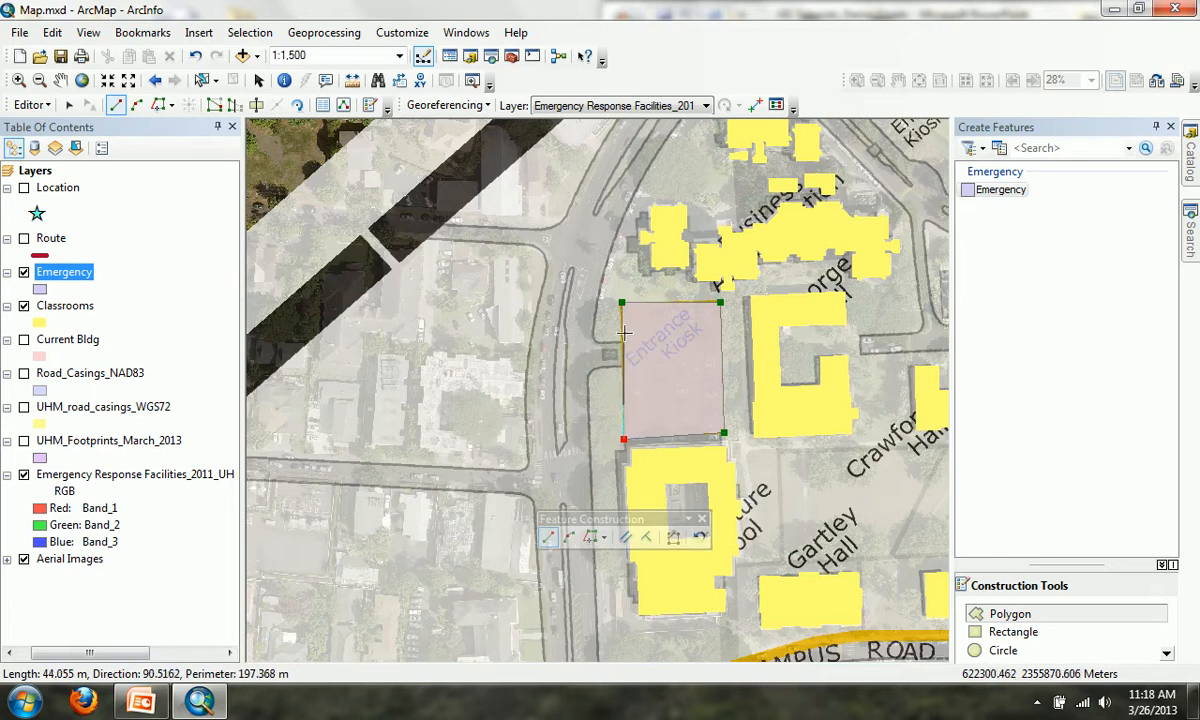
double_click(622, 301)
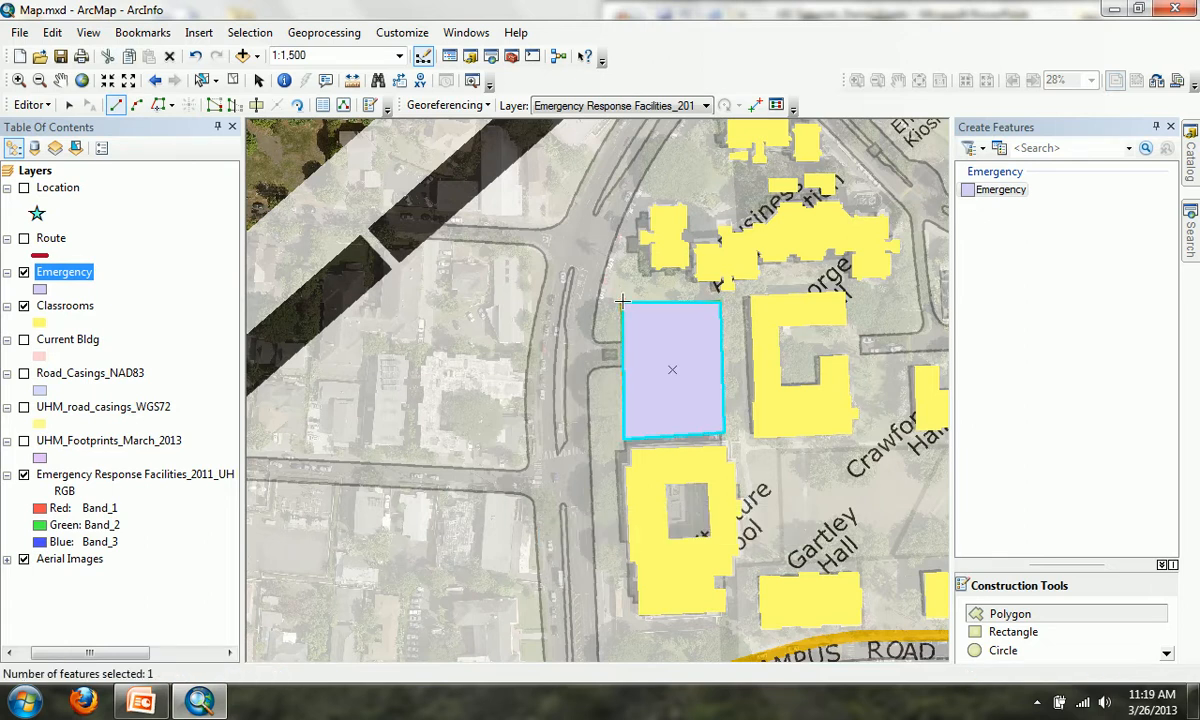
Step: Change the Emergency layer's symbol to a red fill color
left_click(40, 289)
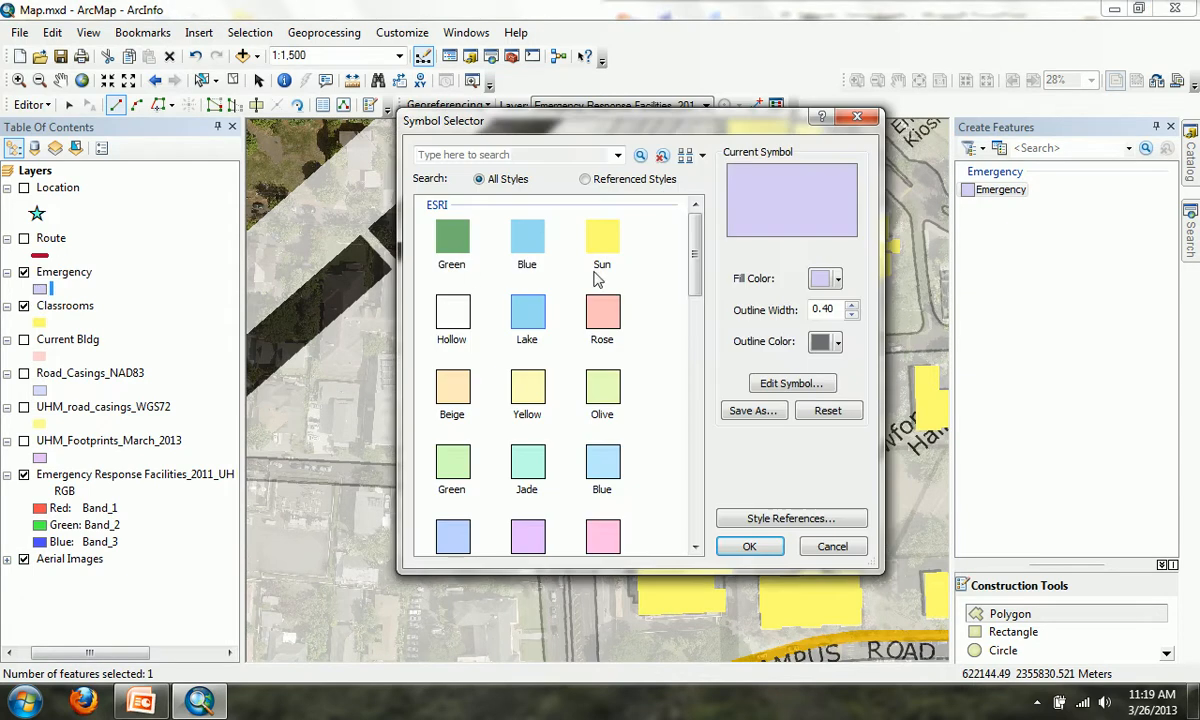
left_click_drag(697, 252, 692, 215)
left_click(837, 280)
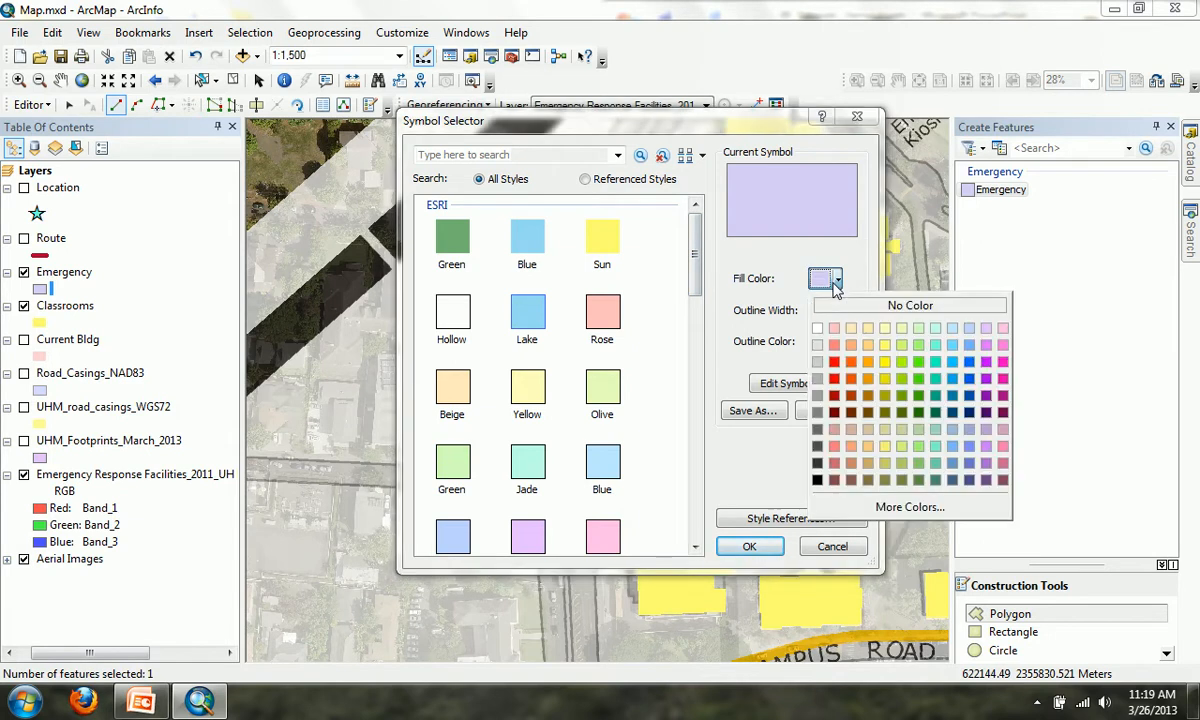
left_click(835, 363)
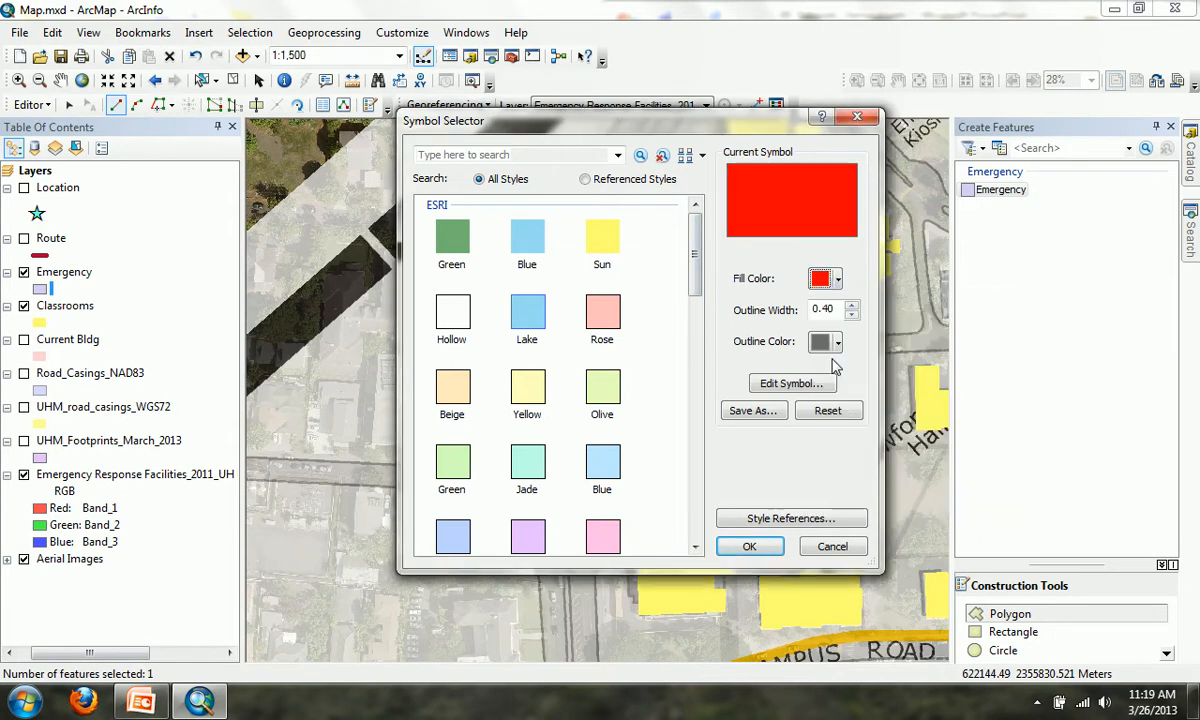
left_click(758, 548)
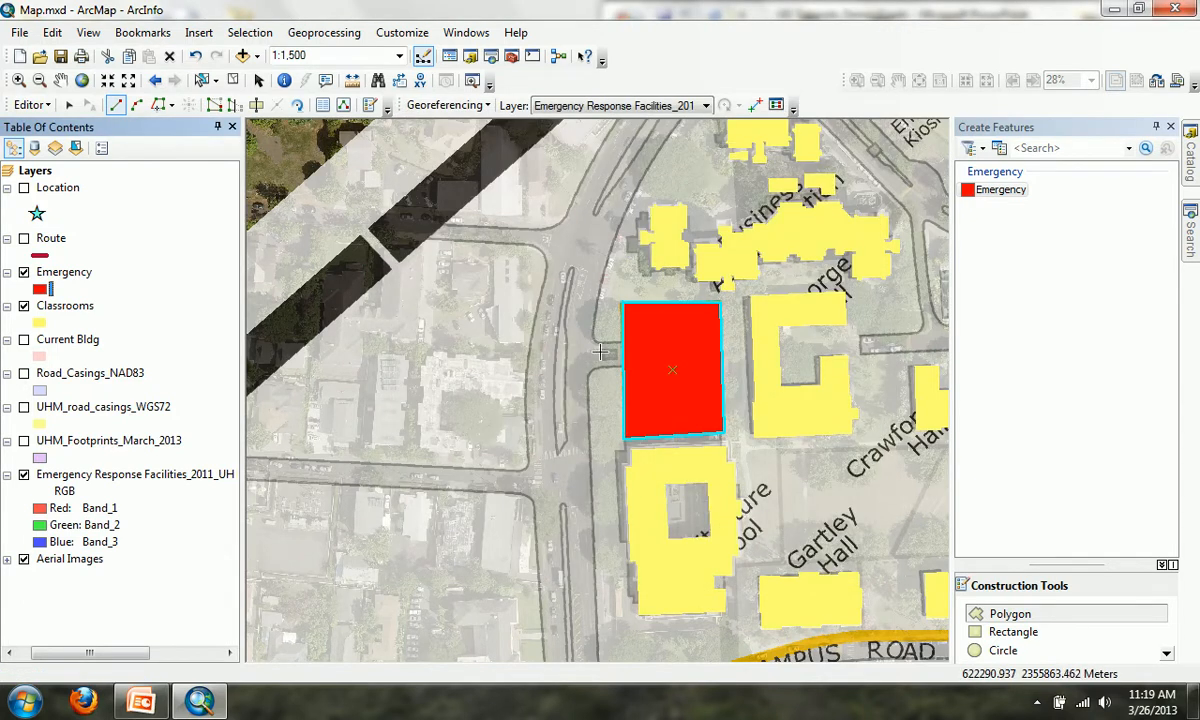
Step: Look over the remaining orange marked areas across the campus map that still need tracing
left_click(60, 80)
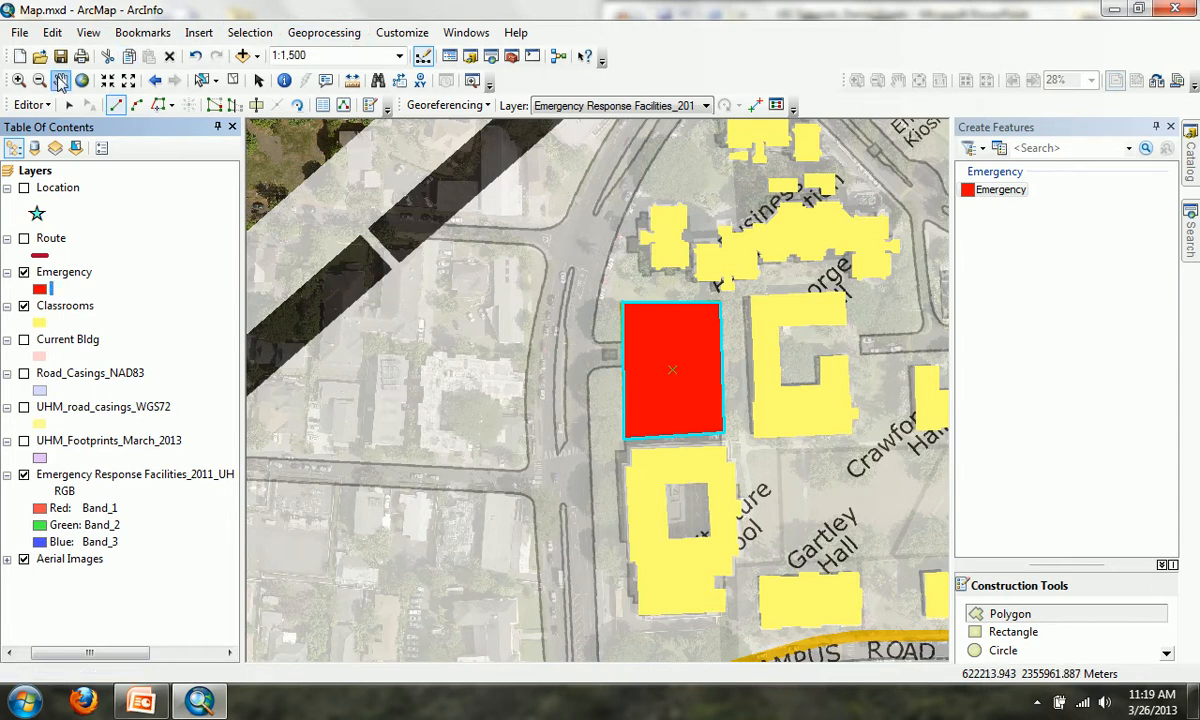
left_click_drag(616, 289, 394, 214)
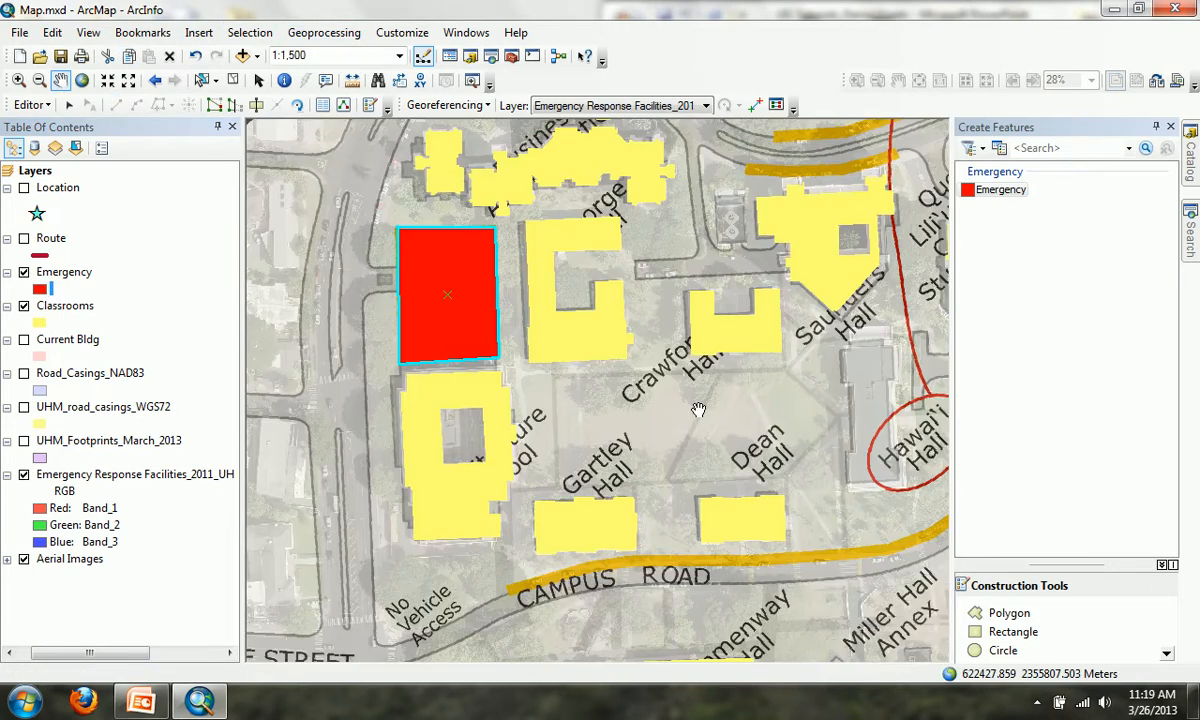
left_click_drag(655, 384, 570, 268)
scroll(680, 335, "up", 2)
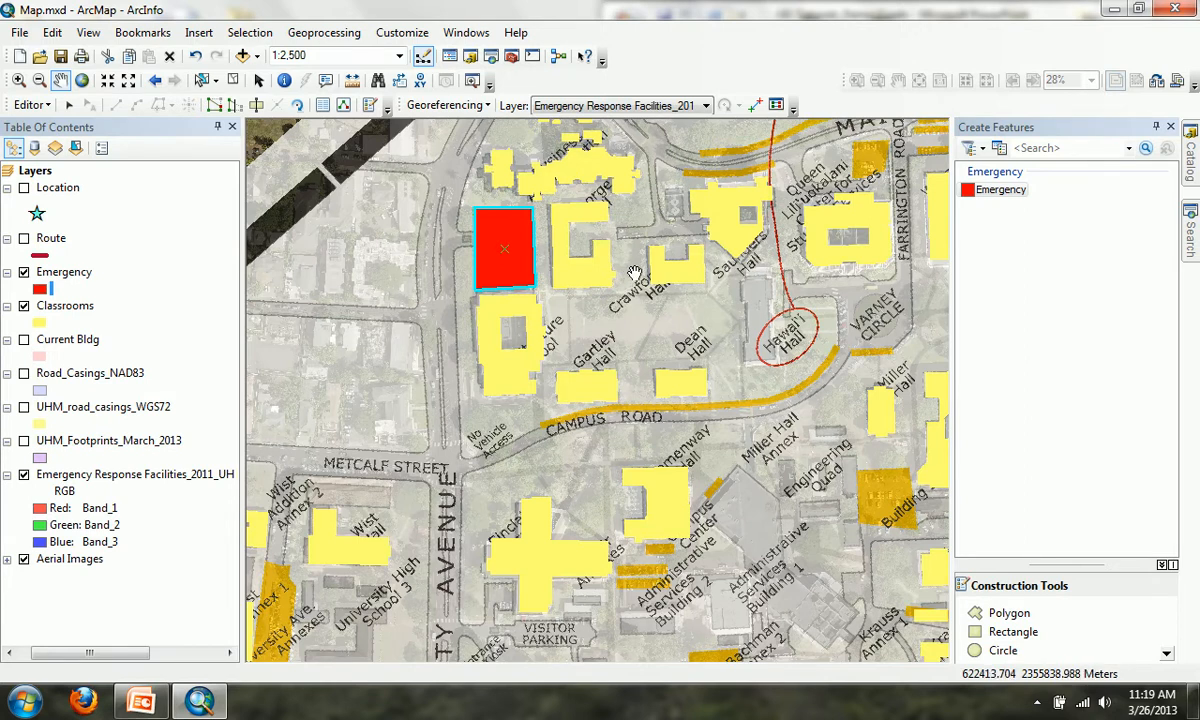
scroll(634, 276, "up", 1)
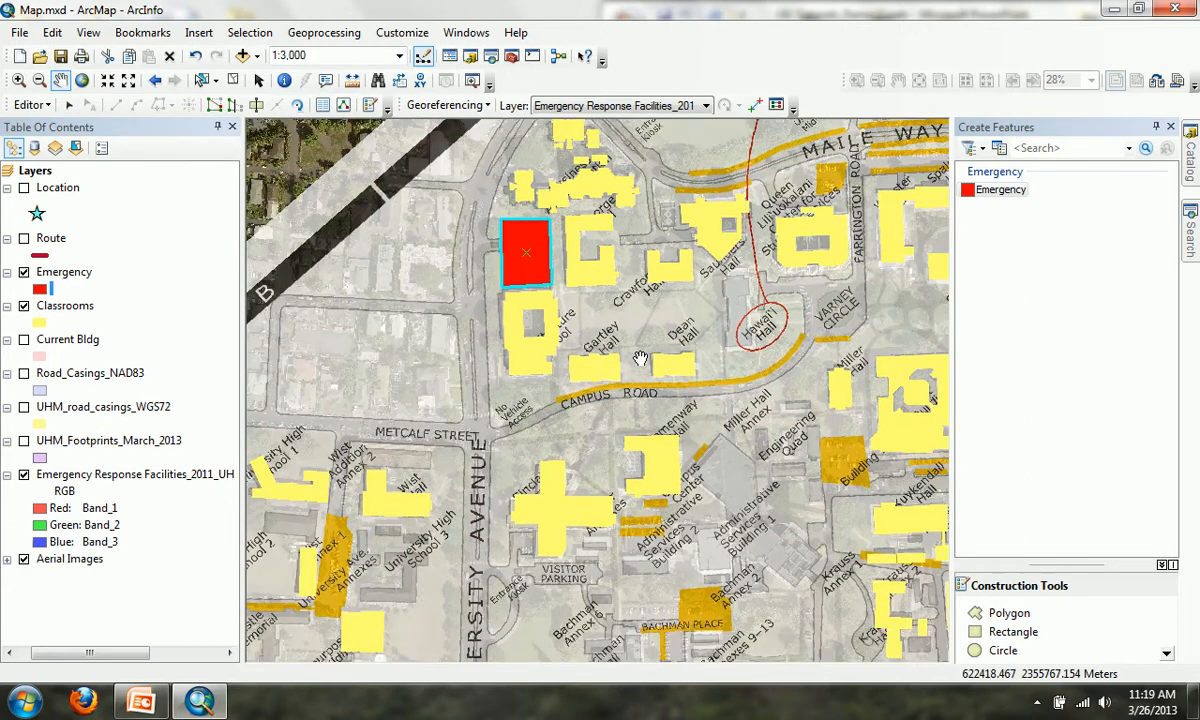
left_click_drag(646, 396, 551, 362)
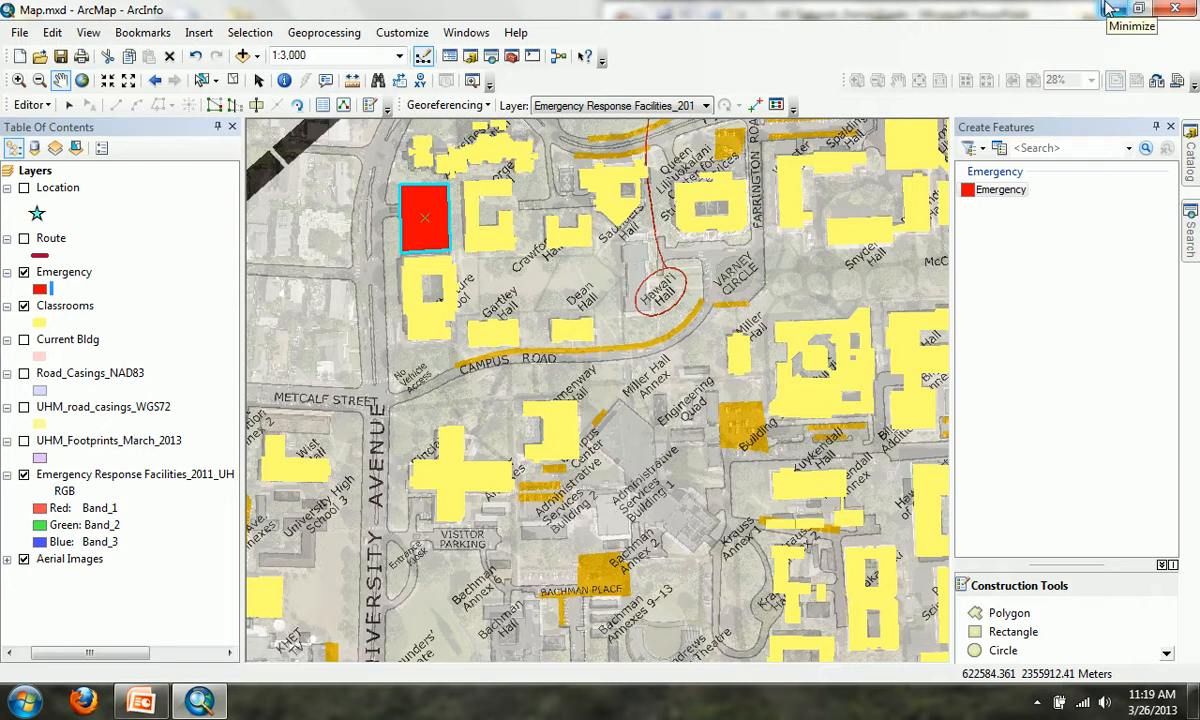
scroll(628, 328, "up", 2)
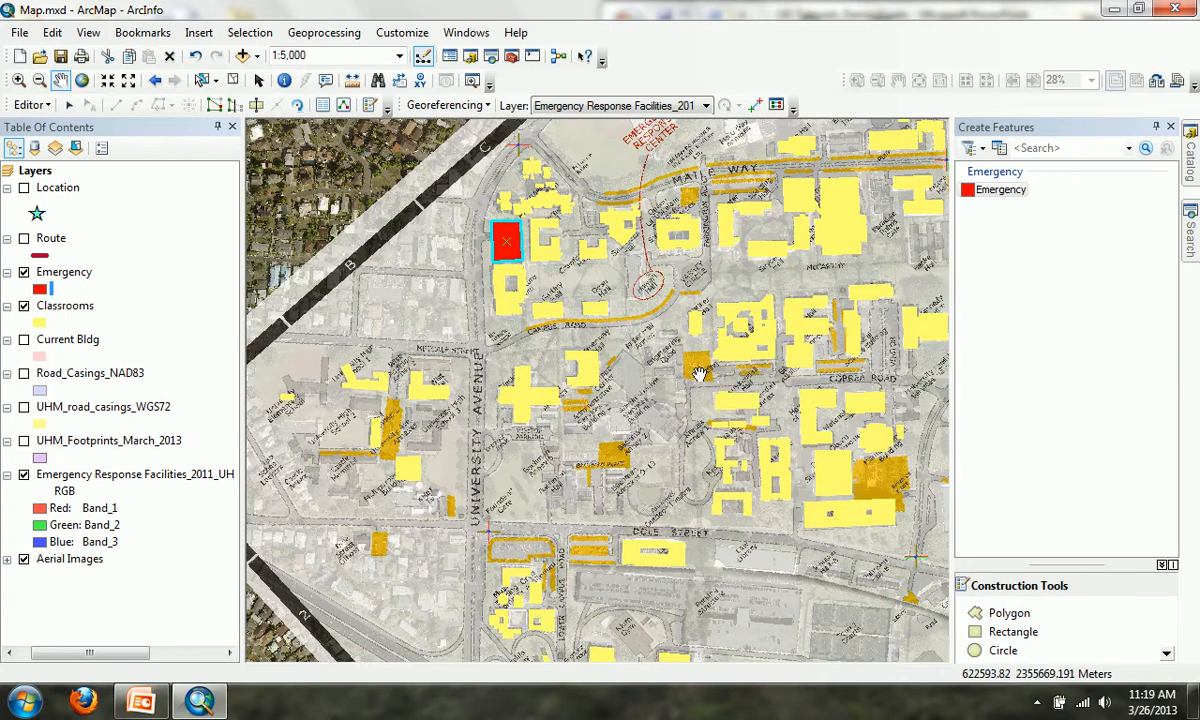
left_click_drag(699, 374, 543, 318)
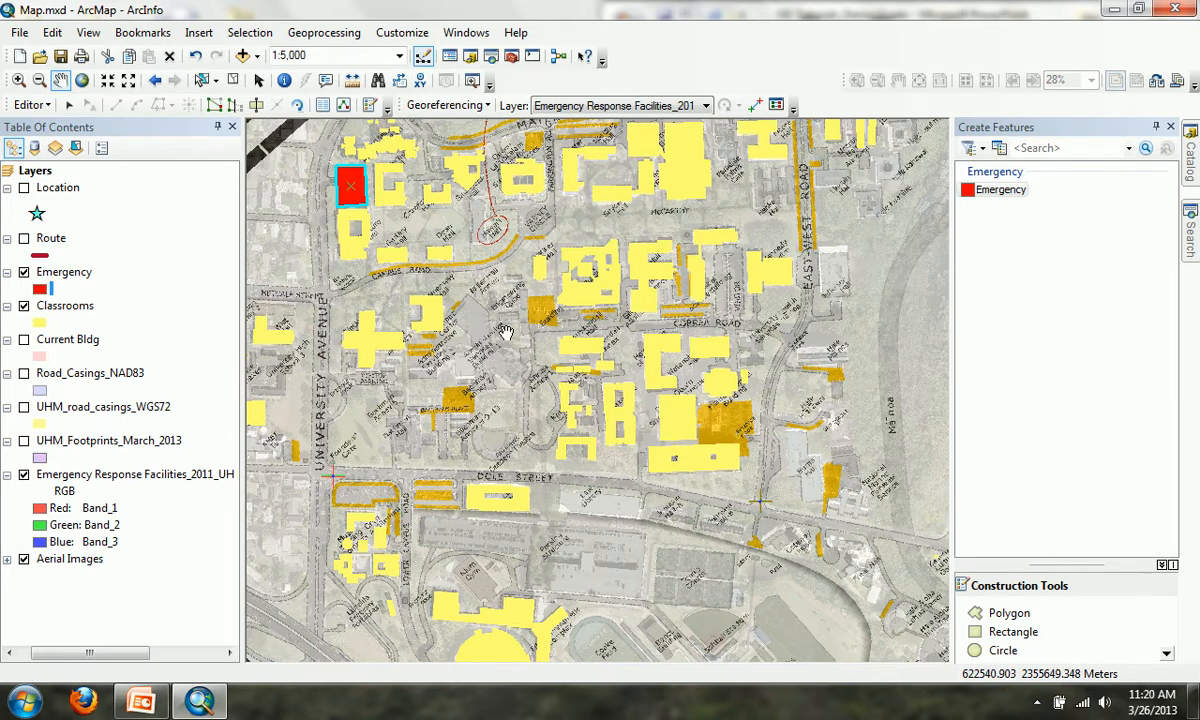
scroll(538, 378, "up", 1)
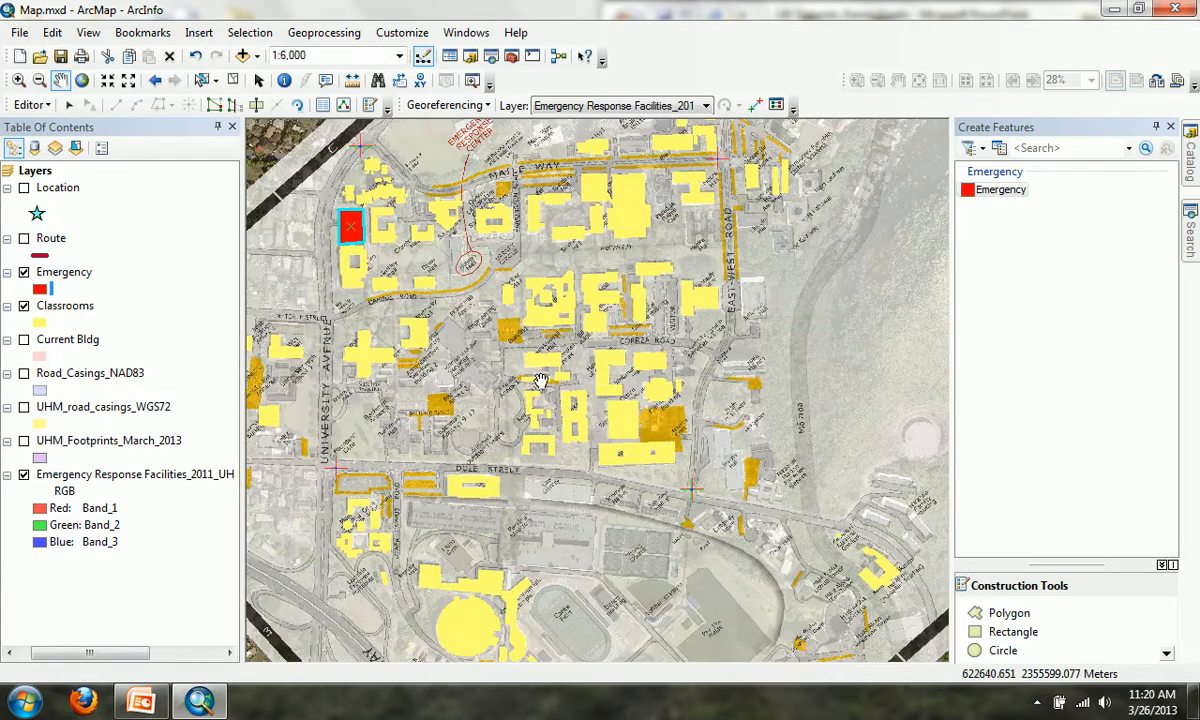
left_click_drag(547, 407, 513, 397)
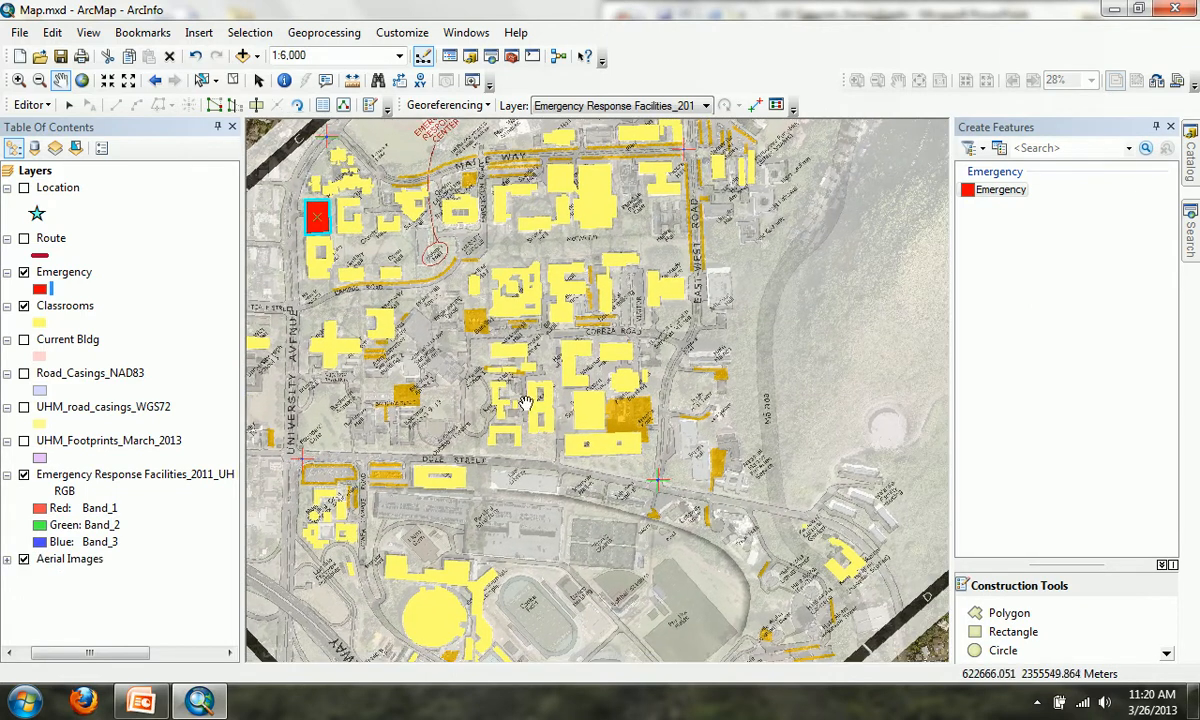
Step: Switch to the PowerPoint tutorial and review the Digitizing slide and the following slide showing the completed shapefile
left_click(1145, 10)
left_click(866, 22)
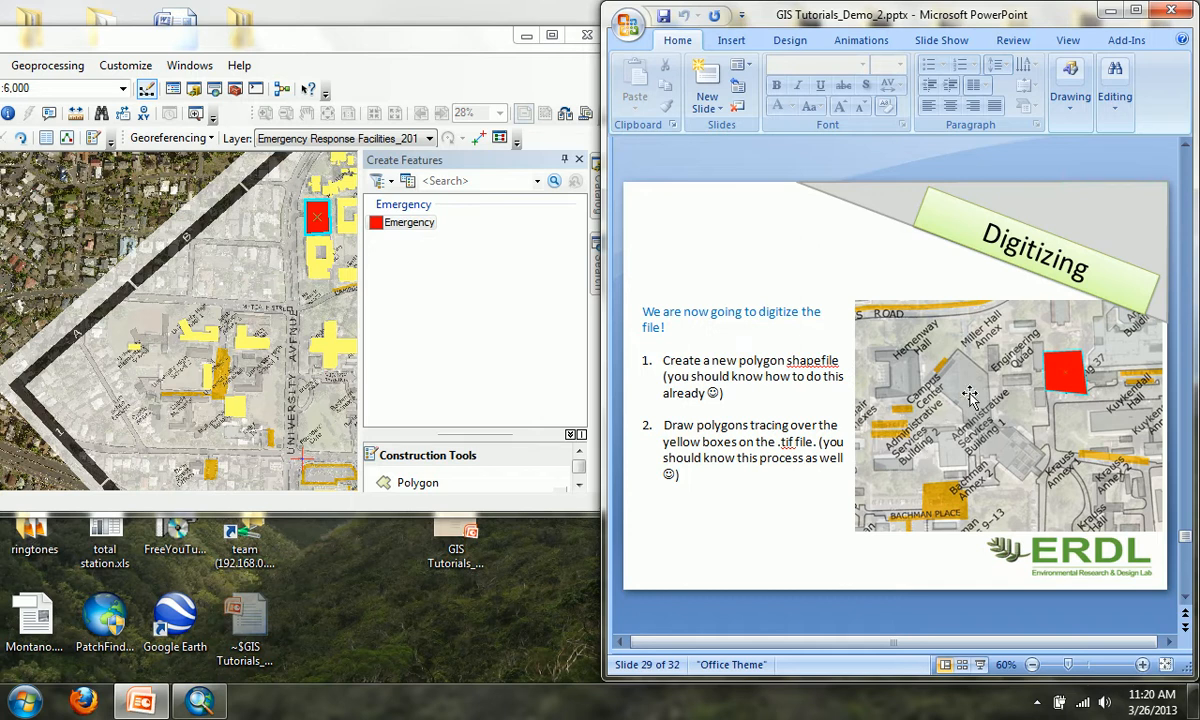
left_click(1137, 12)
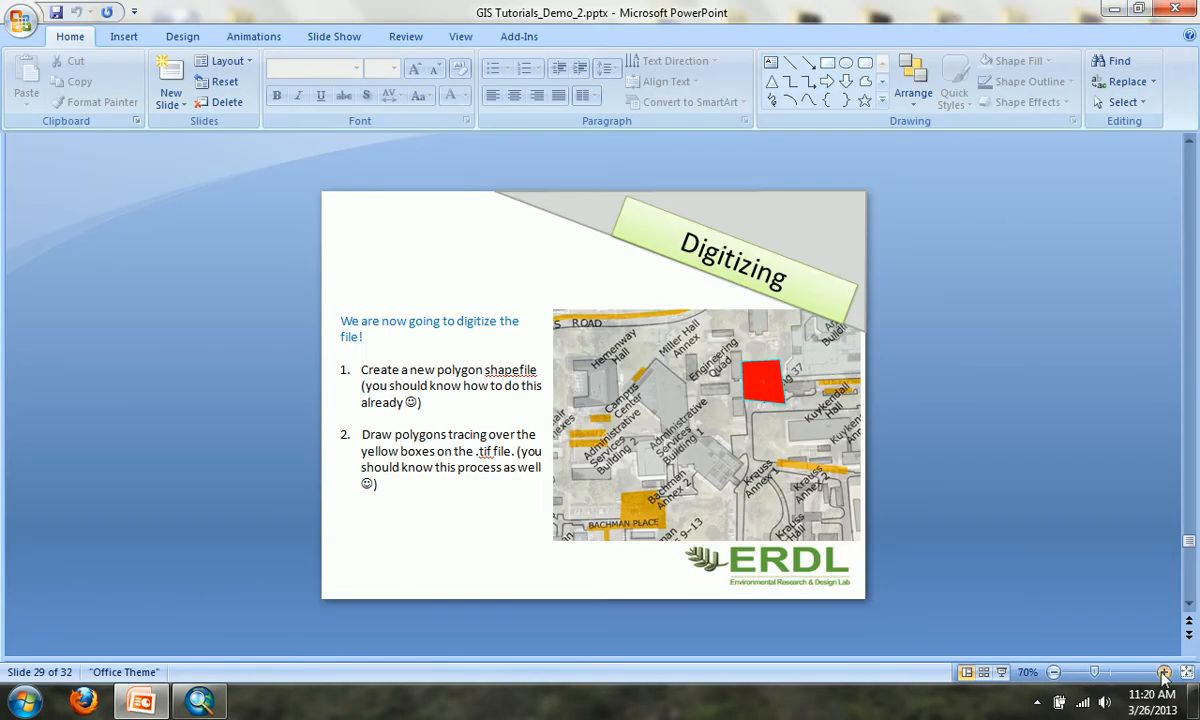
scroll(1093, 640, "up", 2, "ctrl")
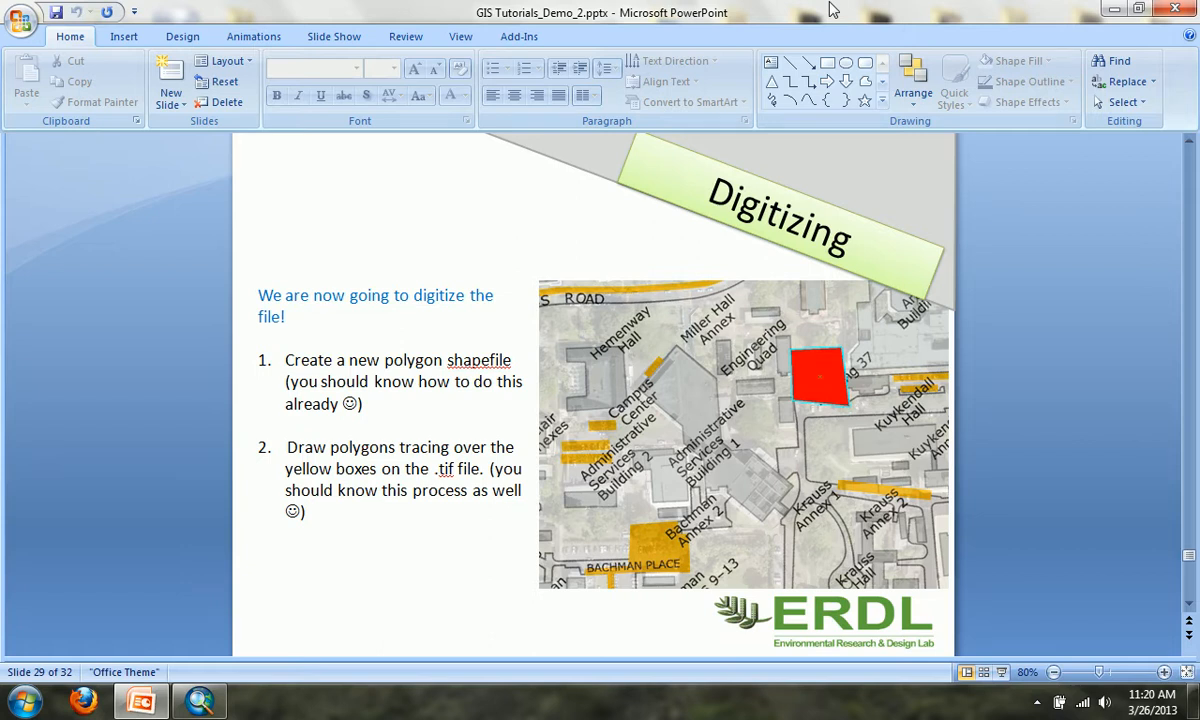
key("Page_Down")
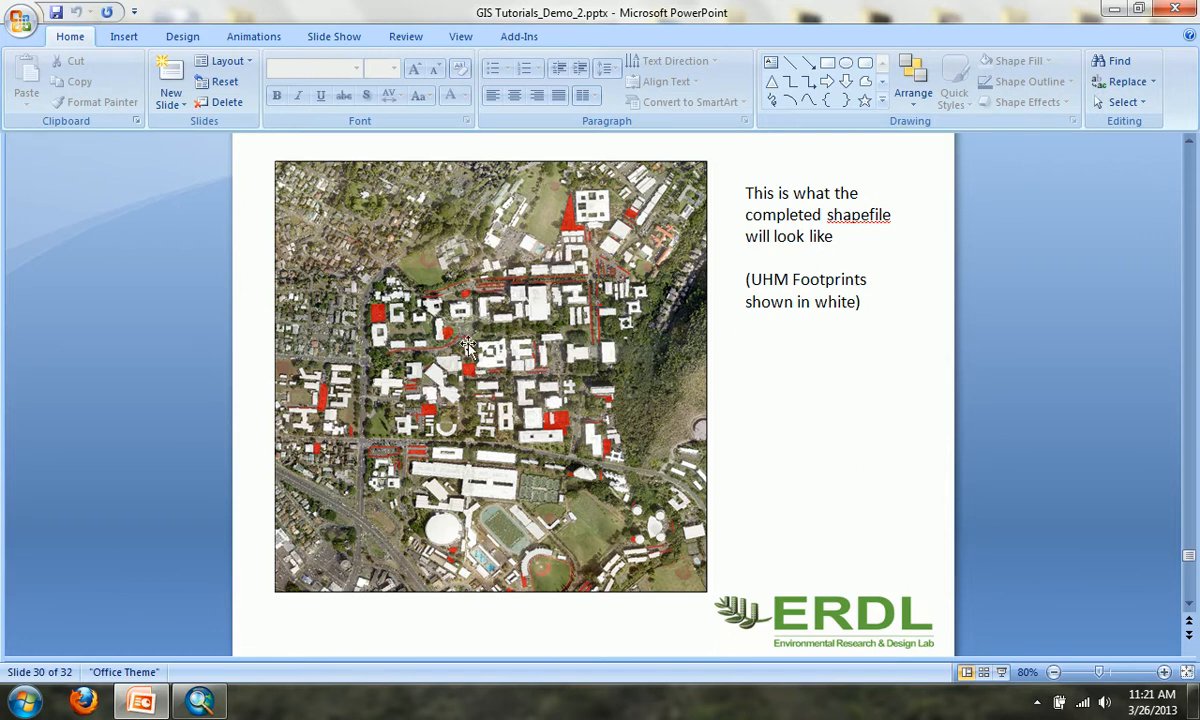
left_click(1140, 12)
left_click_drag(934, 10, 1199, 12)
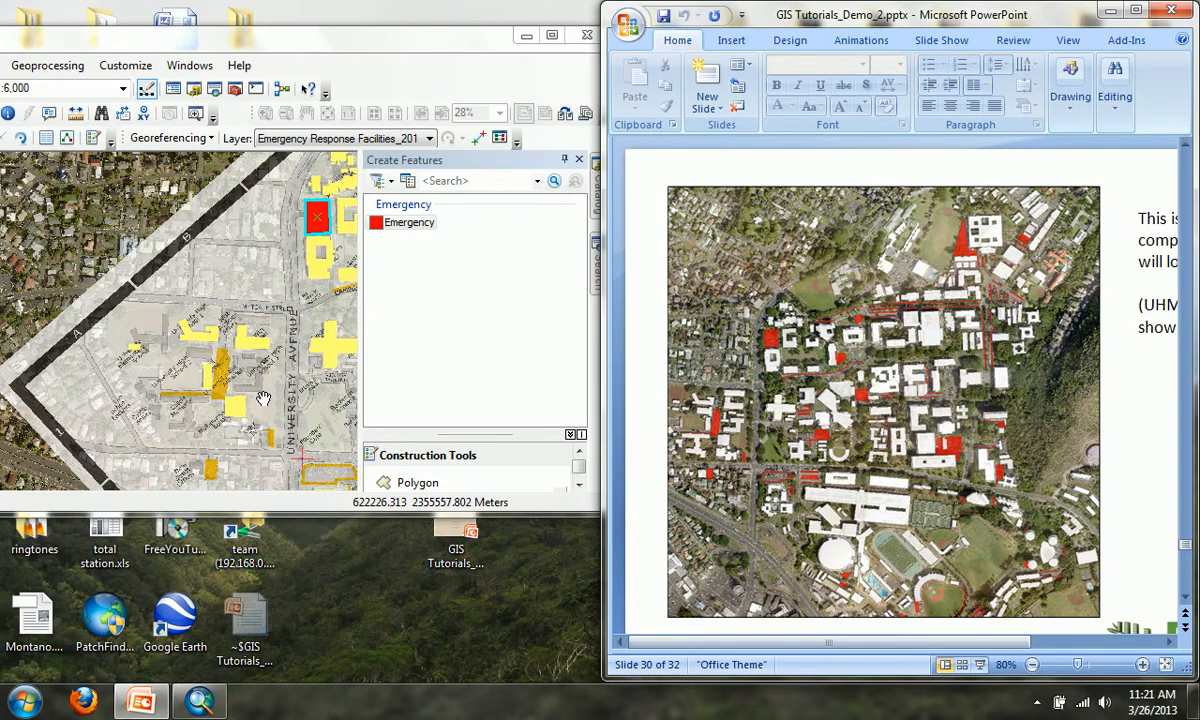
Step: Return to the ArcMap window, save the edits to the Emergency layer and stop the edit session
left_click_drag(378, 45, 799, 44)
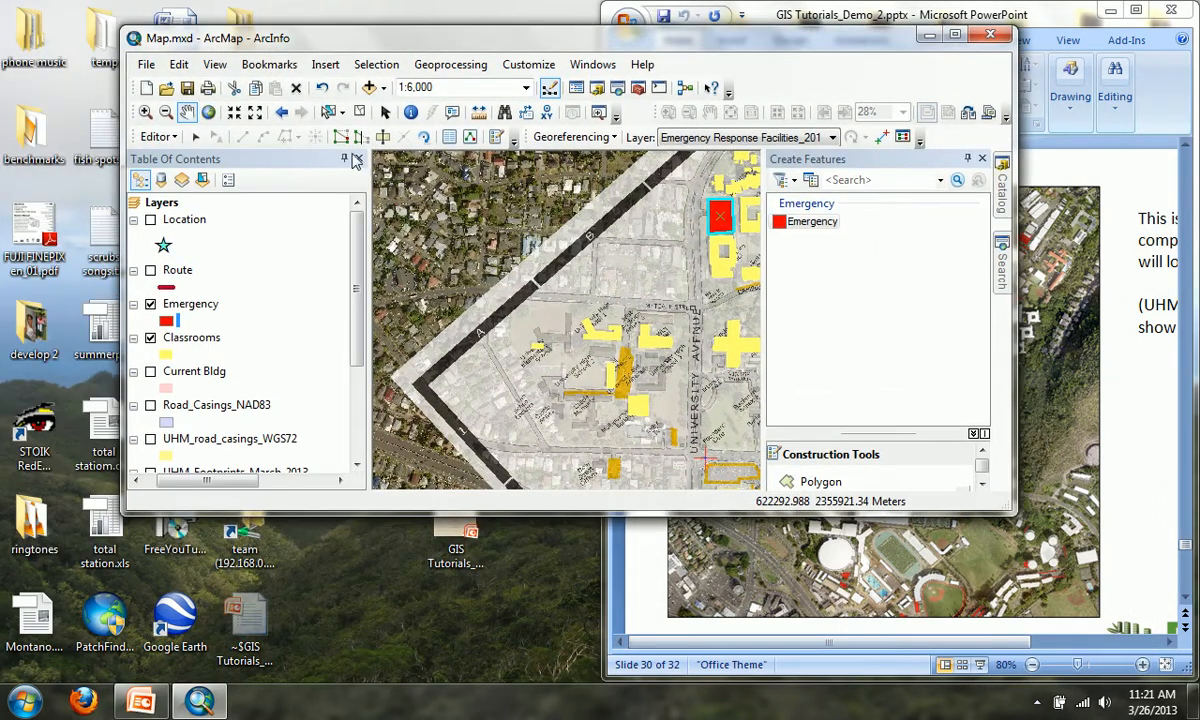
left_click(955, 35)
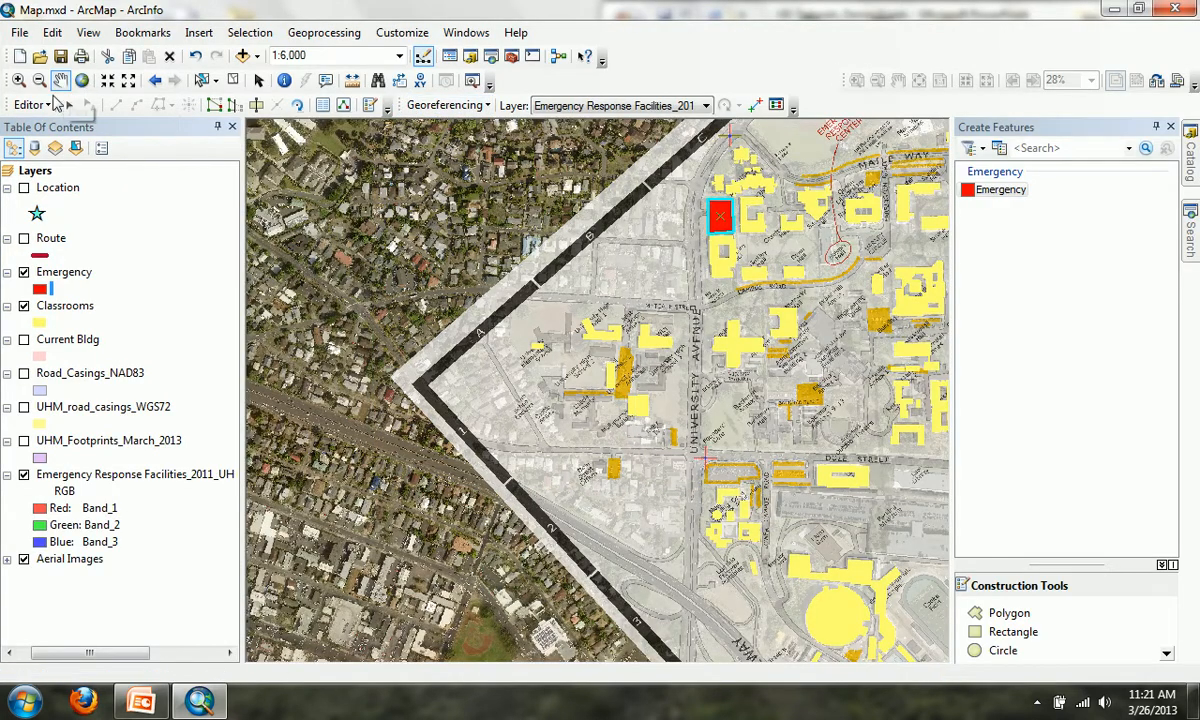
left_click(30, 104)
left_click(44, 170)
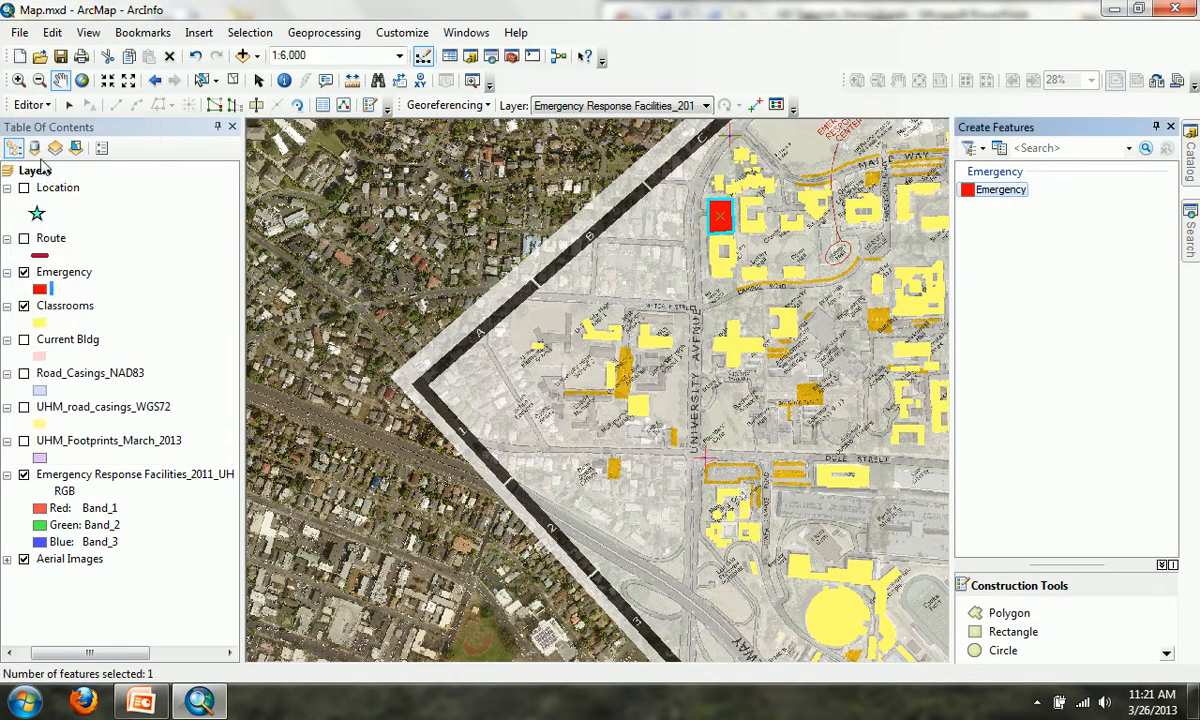
left_click(30, 104)
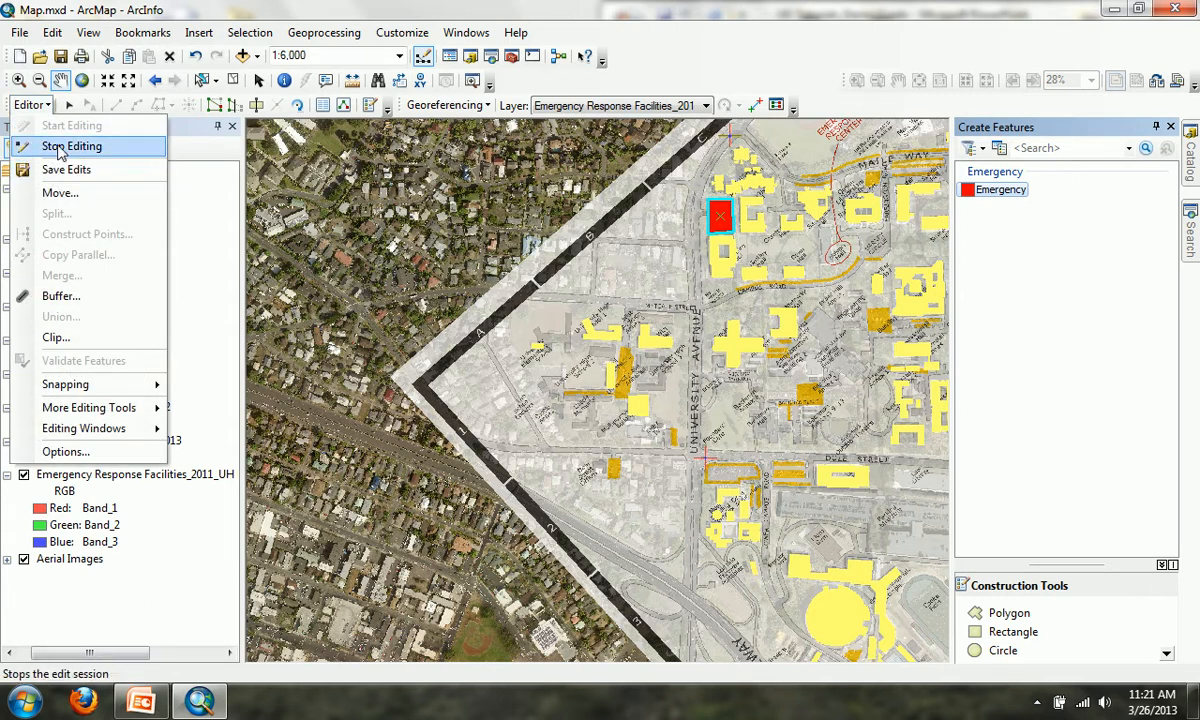
left_click(60, 147)
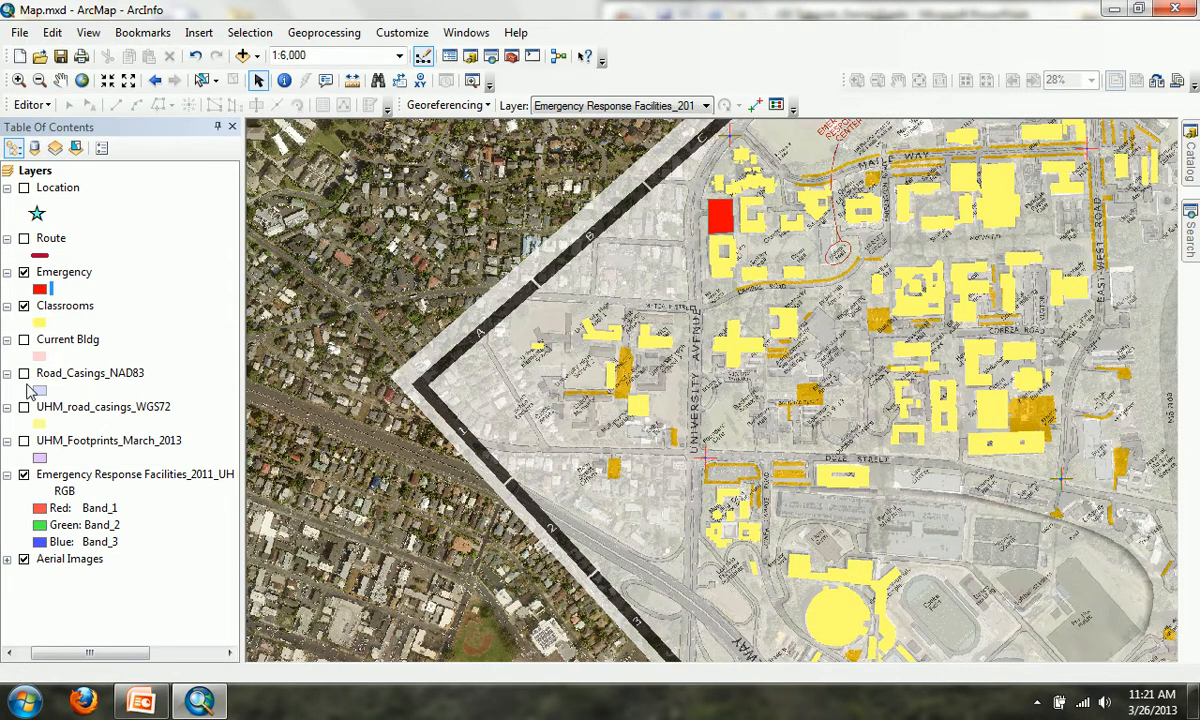
Step: Hide the Emergency Response Facilities_2011_UH image layer and place the restored ArcMap window beside the PowerPoint tutorial
left_click(23, 474)
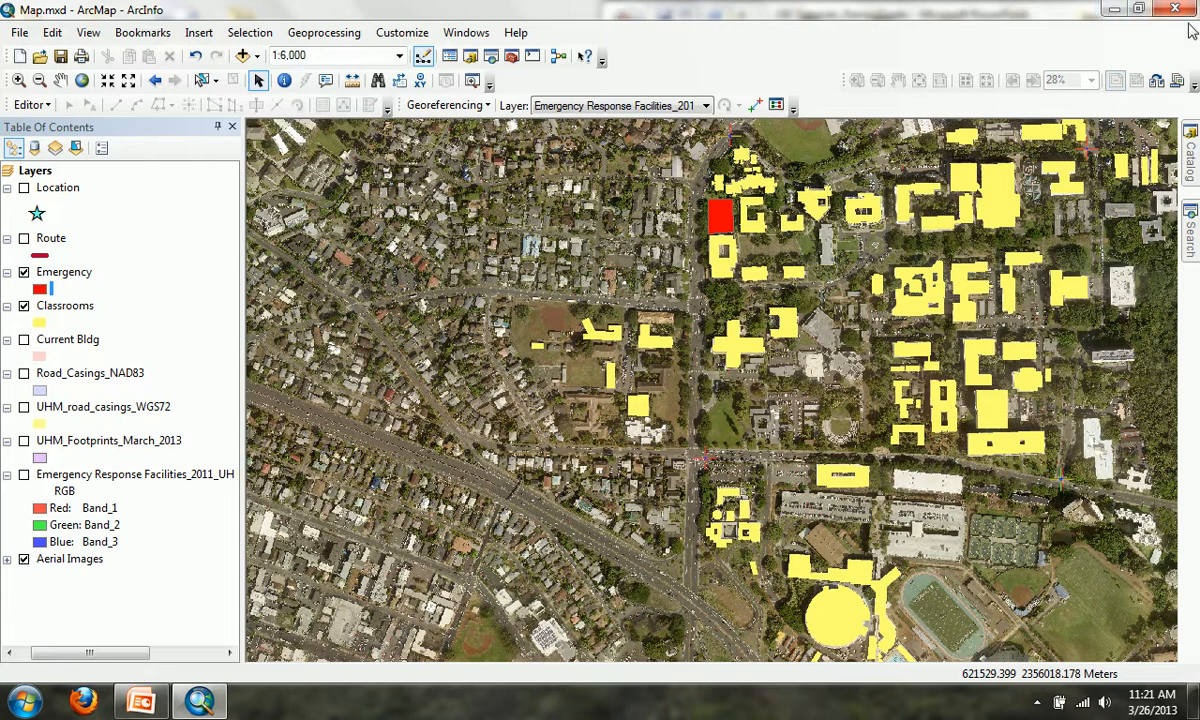
left_click(1136, 12)
left_click_drag(838, 40, 396, 57)
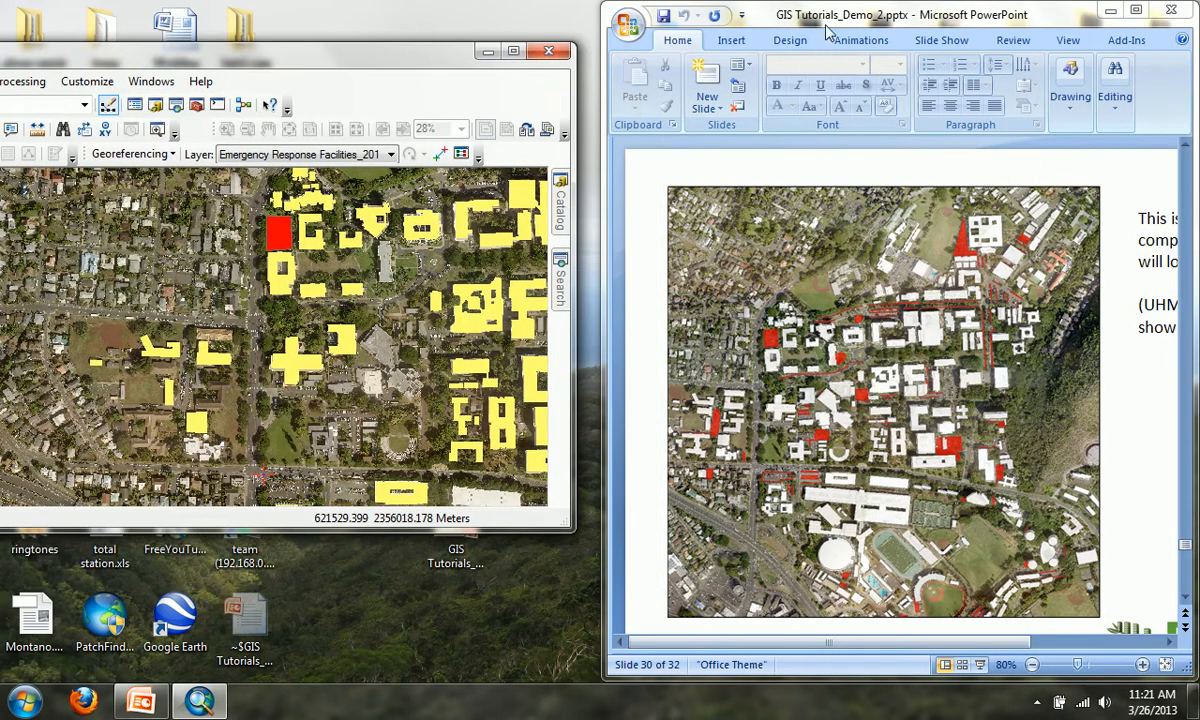
Step: Maximize the PowerPoint tutorial and advance to the slide about filling out a shapefile's attribute table
left_click_drag(778, 14, 656, 14)
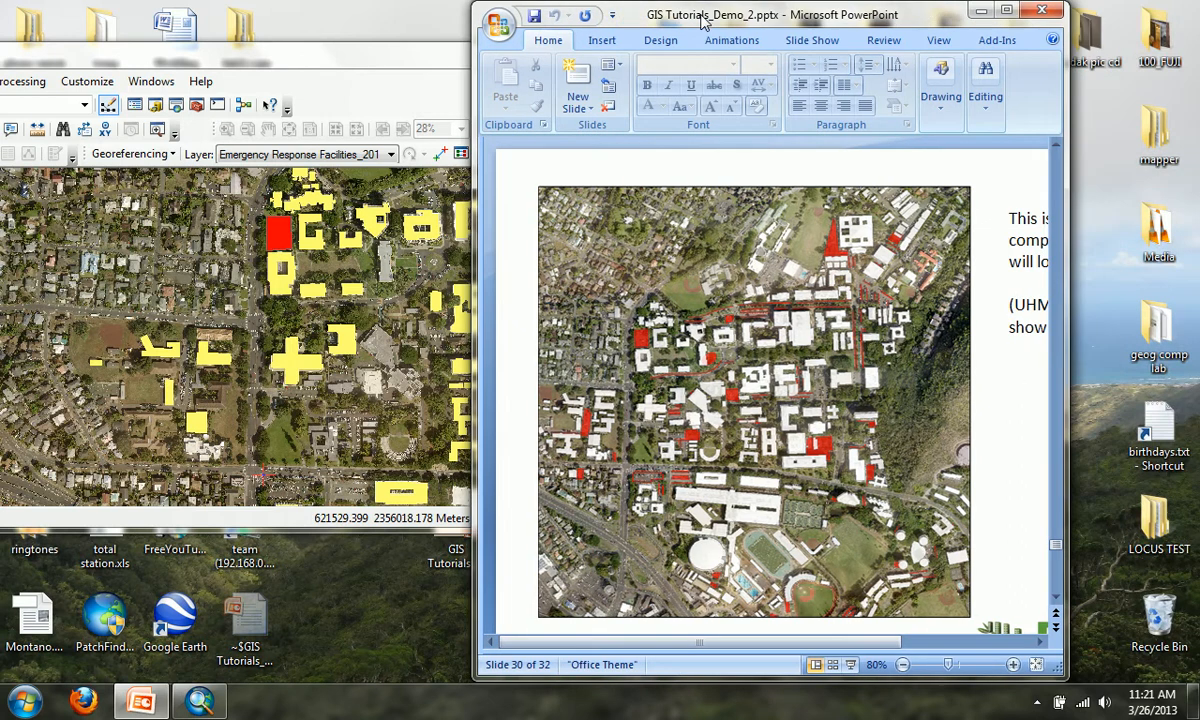
left_click(1008, 11)
key("Page_Down")
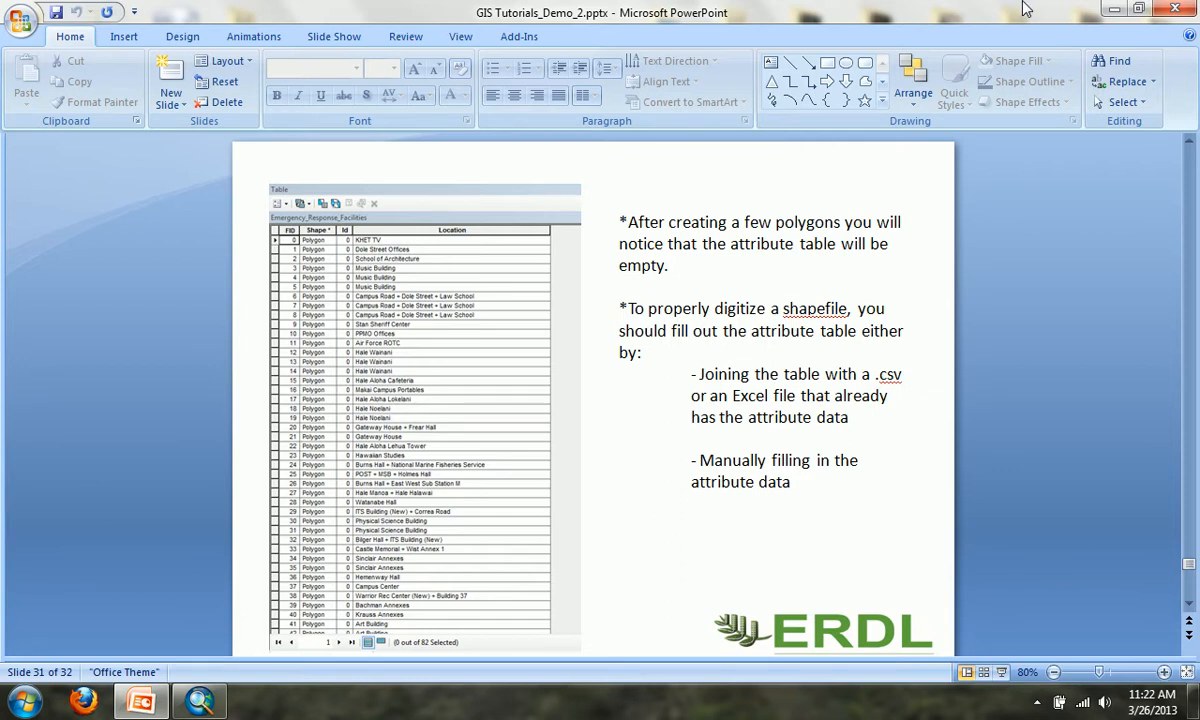
Step: Switch to a maximized ArcMap window, inspect the Emergency layer's attribute table and close the table
double_click(1070, 12)
left_click_drag(662, 14, 938, 47)
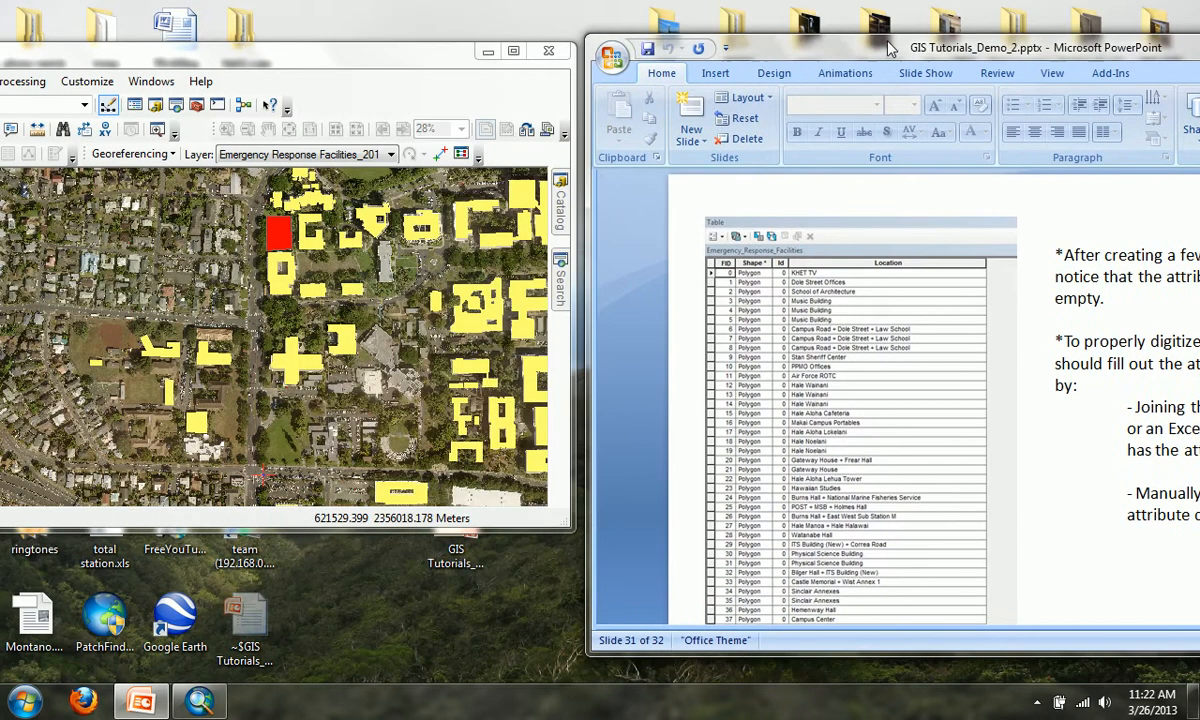
left_click(514, 50)
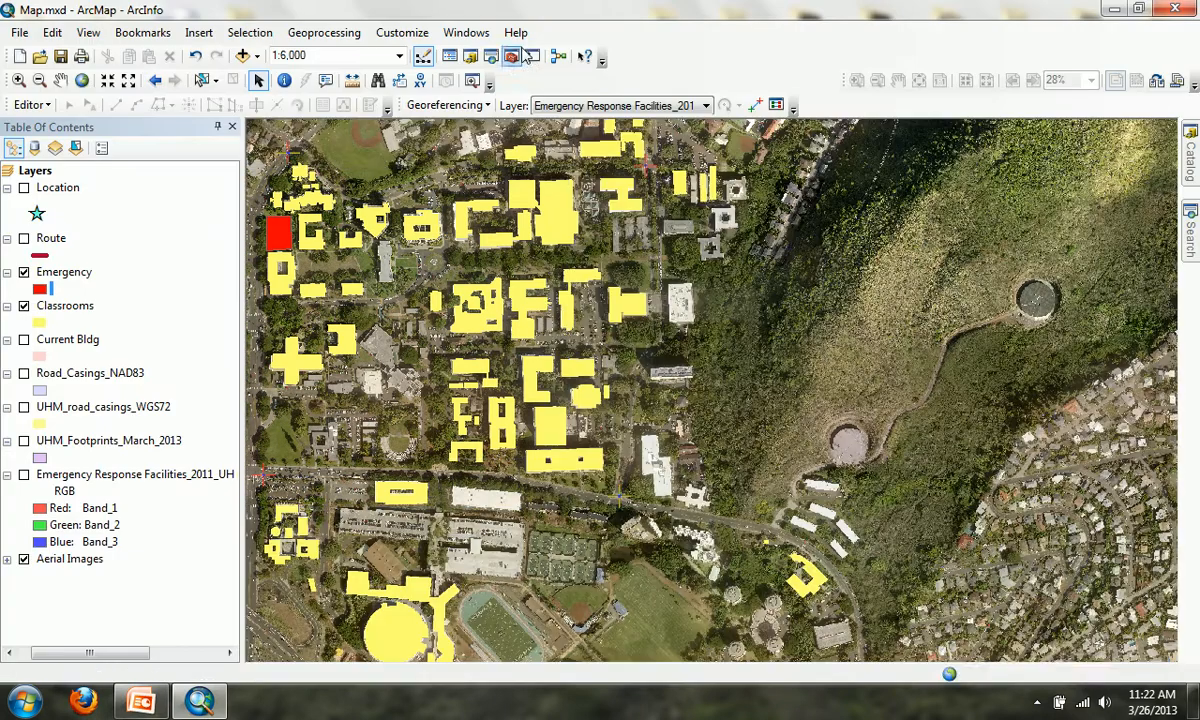
right_click(68, 272)
left_click(150, 331)
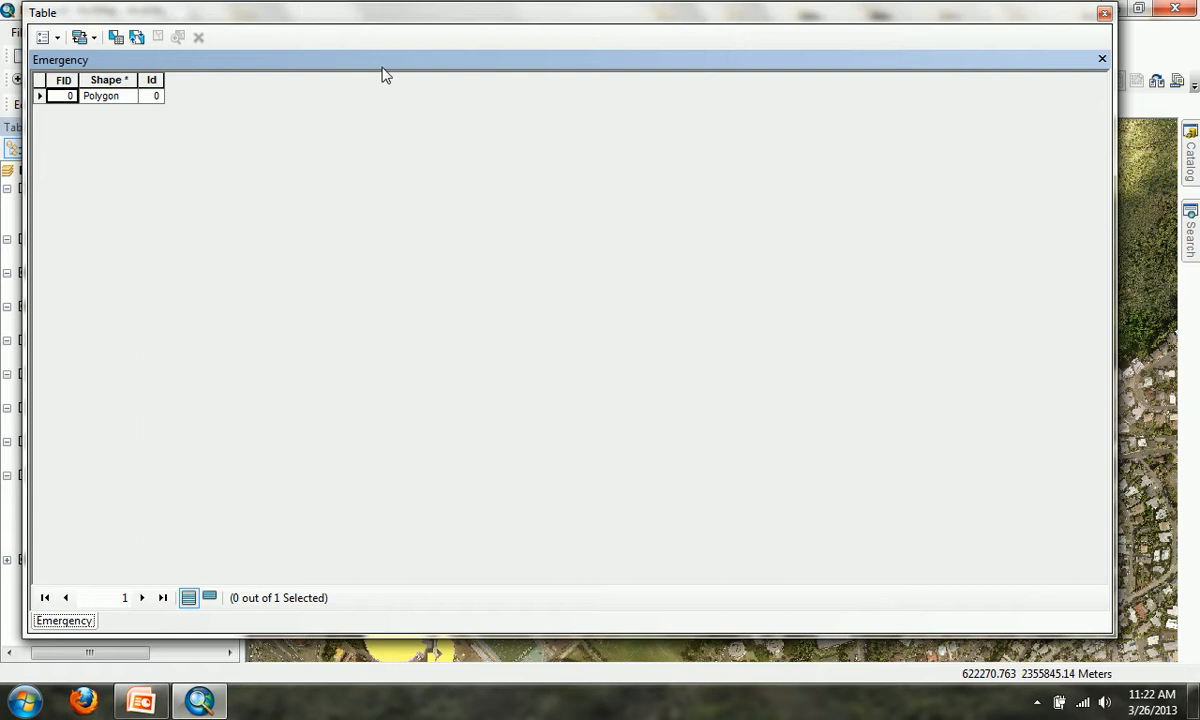
left_click(1104, 16)
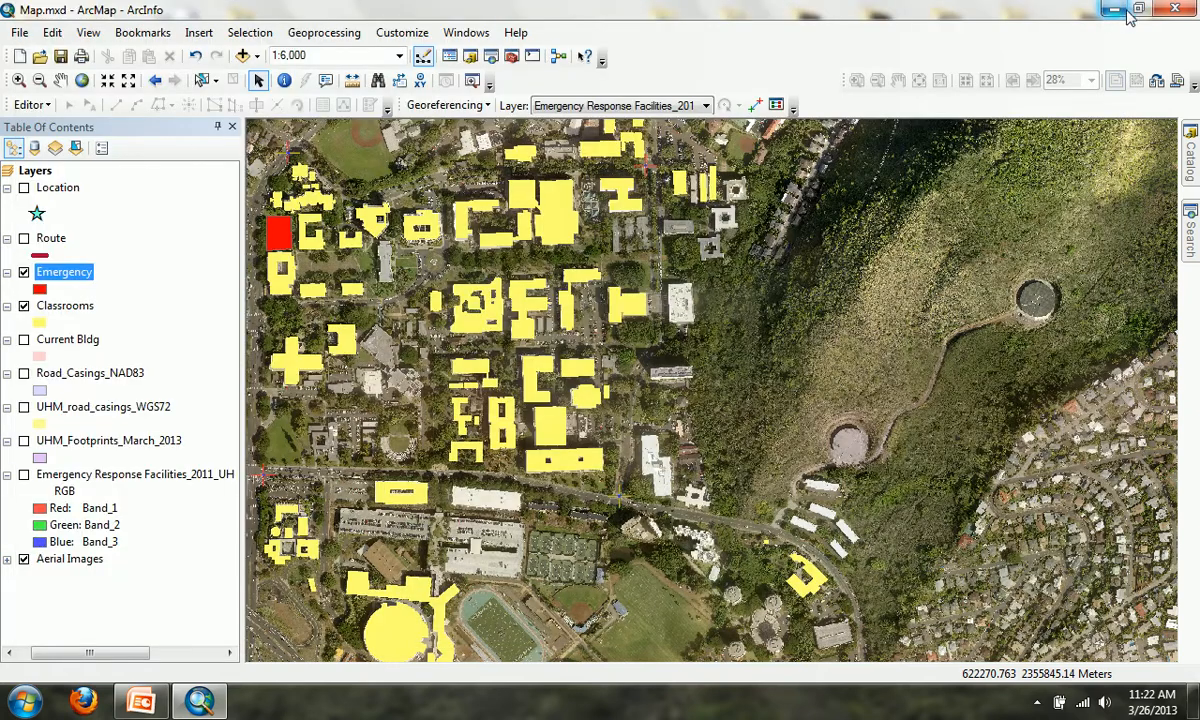
Step: Switch back to the PowerPoint tutorial in full size and review the two ways of filling in attribute data
left_click(1114, 9)
left_click_drag(1077, 41, 720, 0)
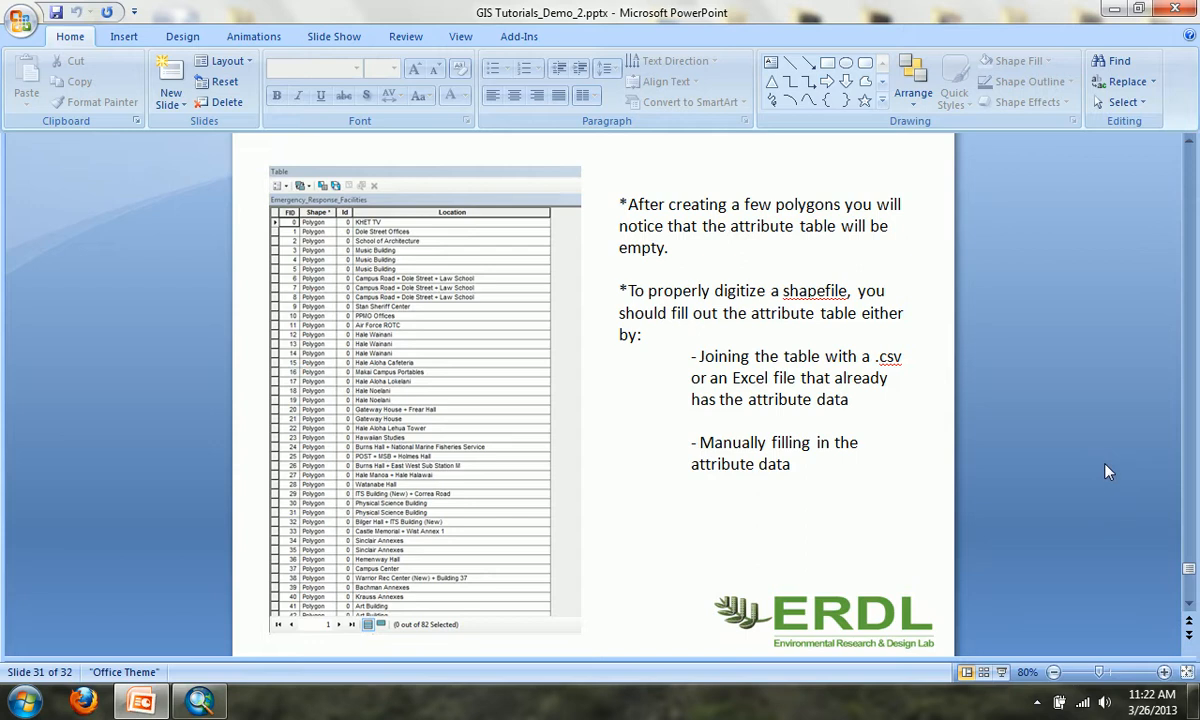
left_click(1189, 605)
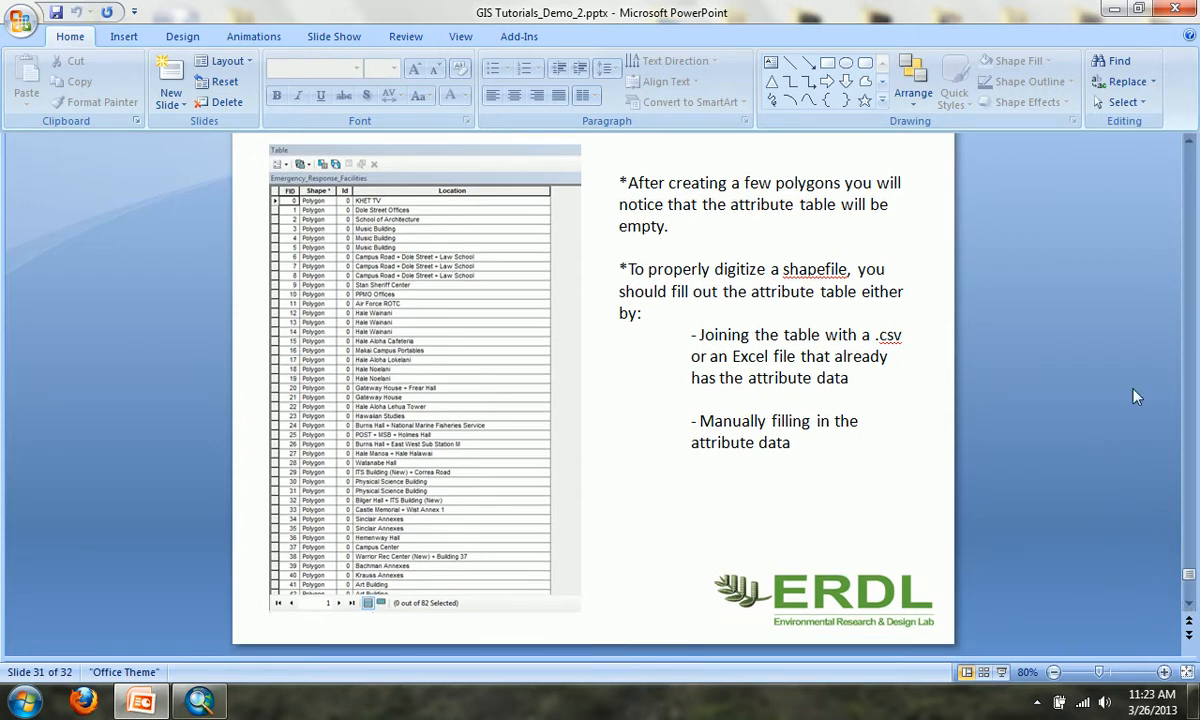
left_click(1190, 142)
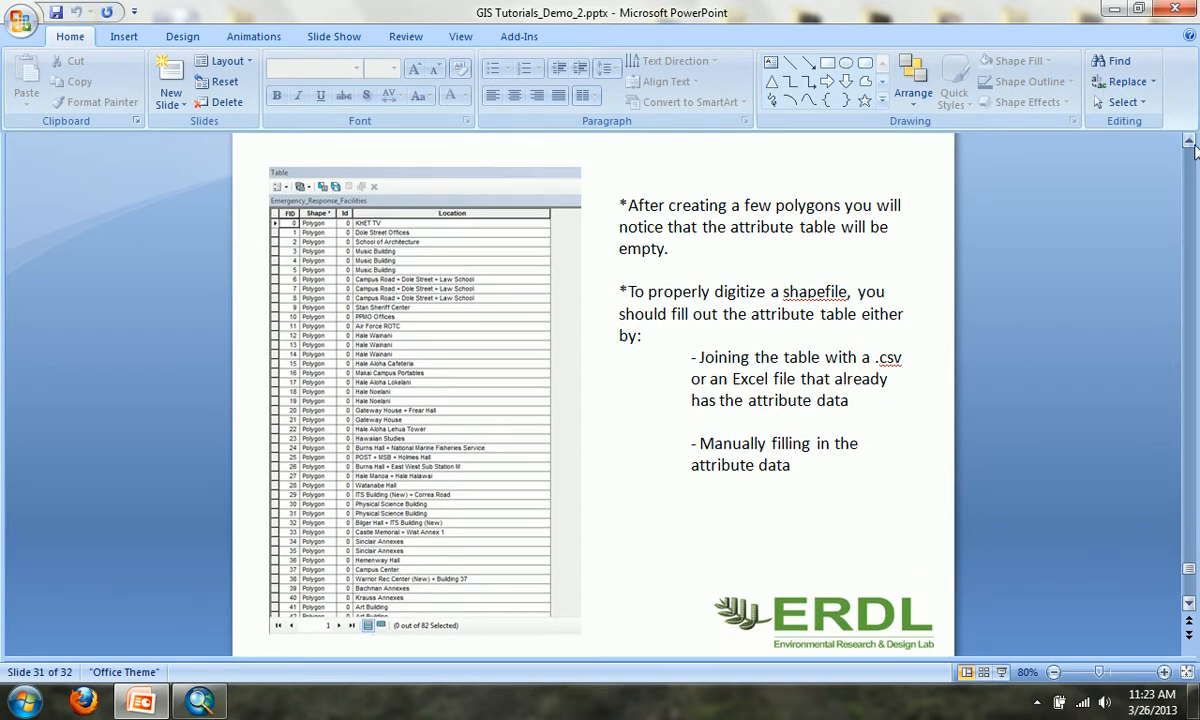
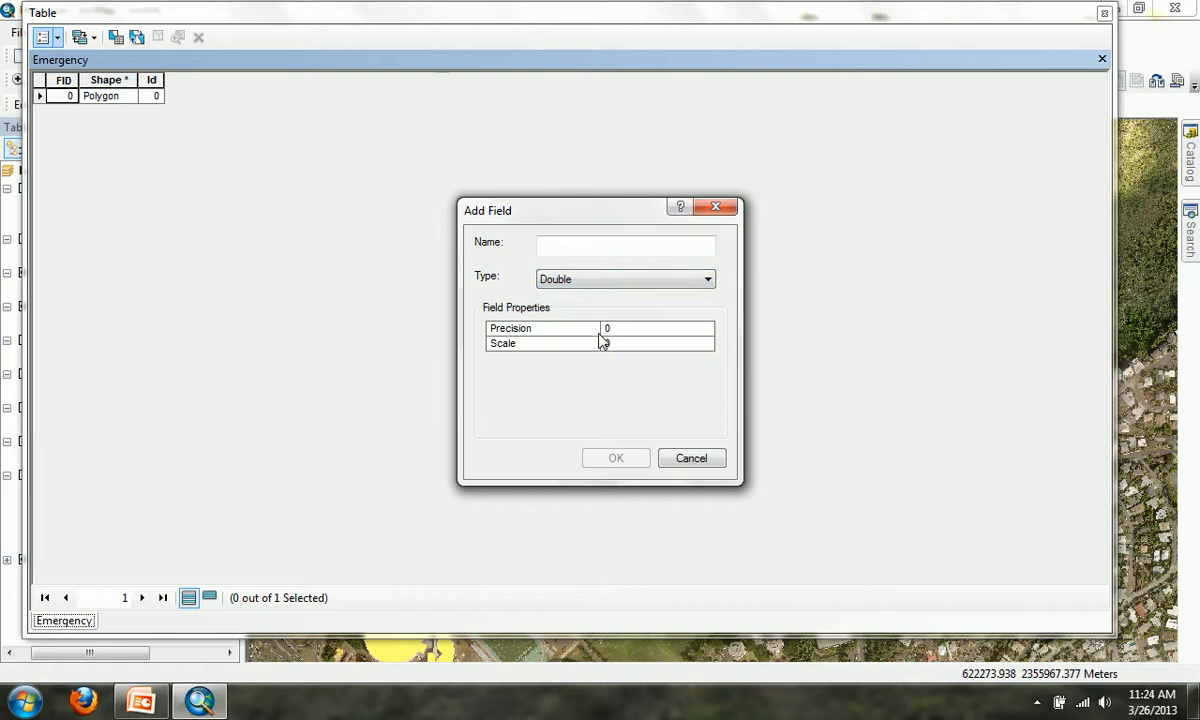
Step: Add a field named Area of type Double to the Emergency attribute table
left_click(545, 247)
type("Area")
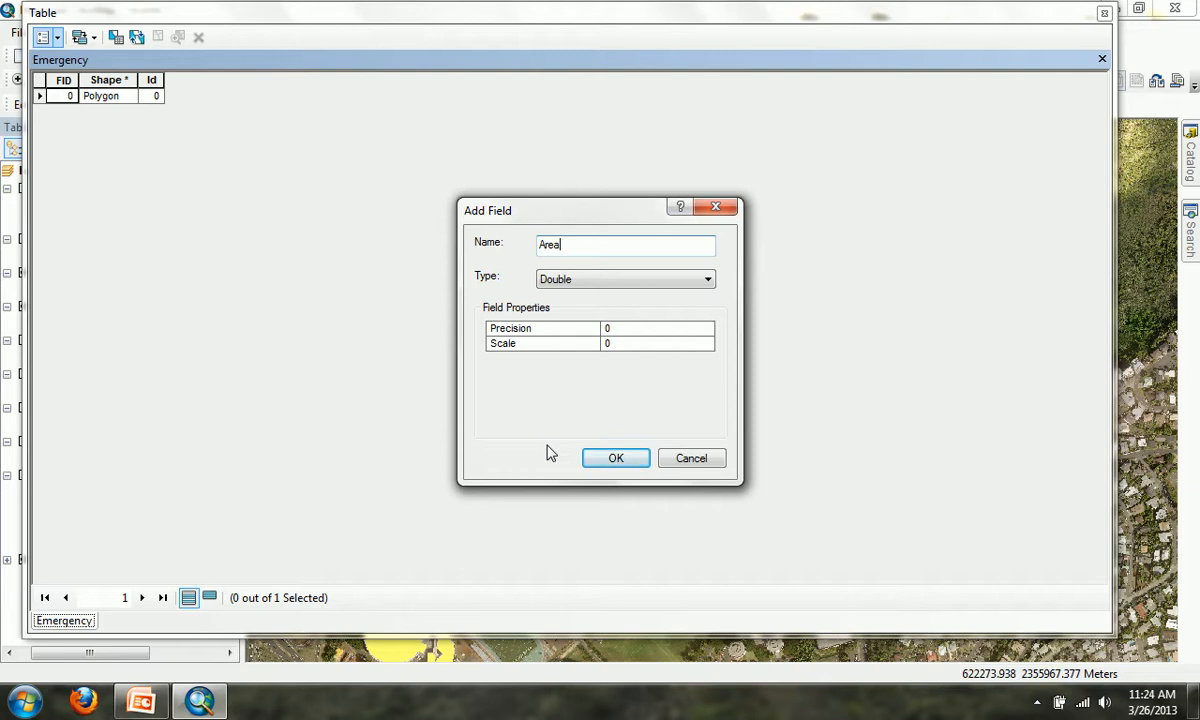
left_click(600, 459)
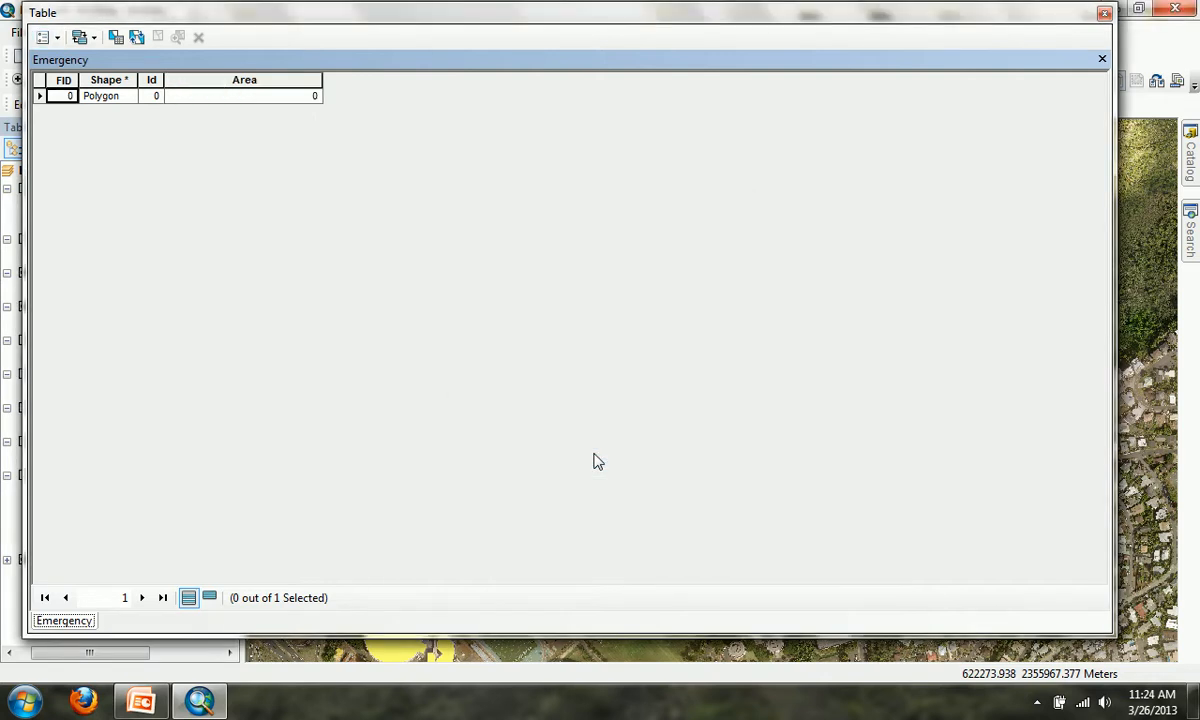
Step: Calculate the Area field's geometry in square meters, using the data source's coordinate system, NAD 1983 UTM Zone 4N
right_click(263, 80)
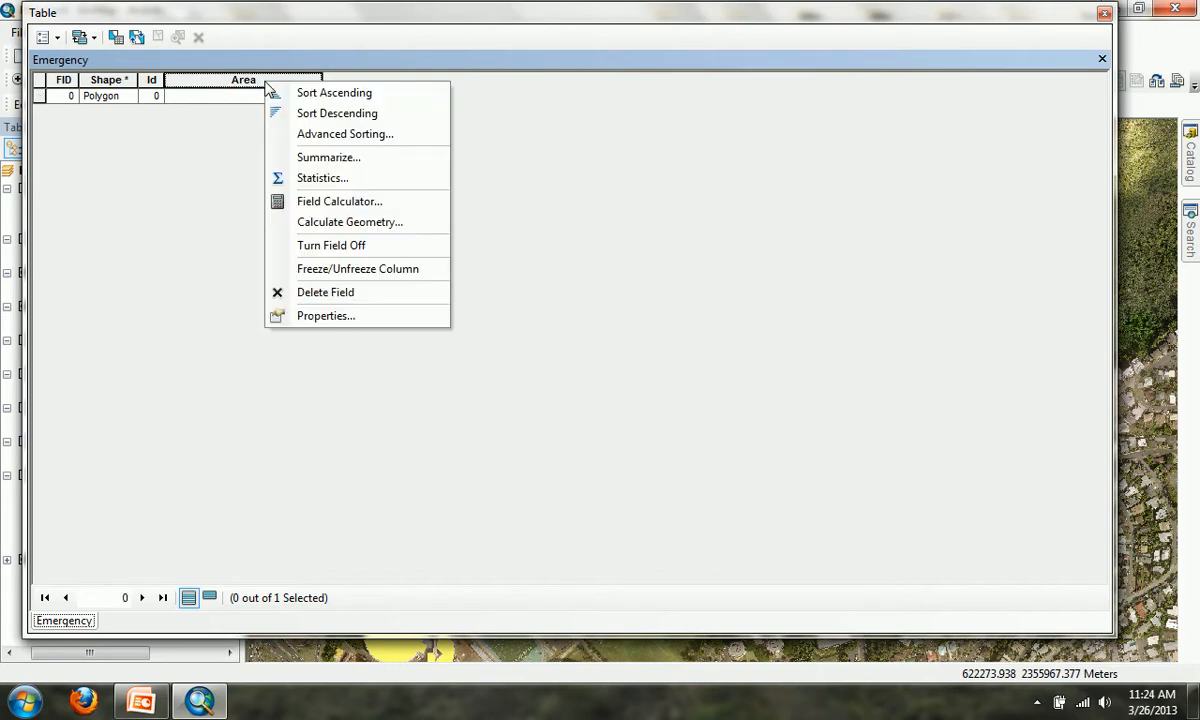
left_click(291, 228)
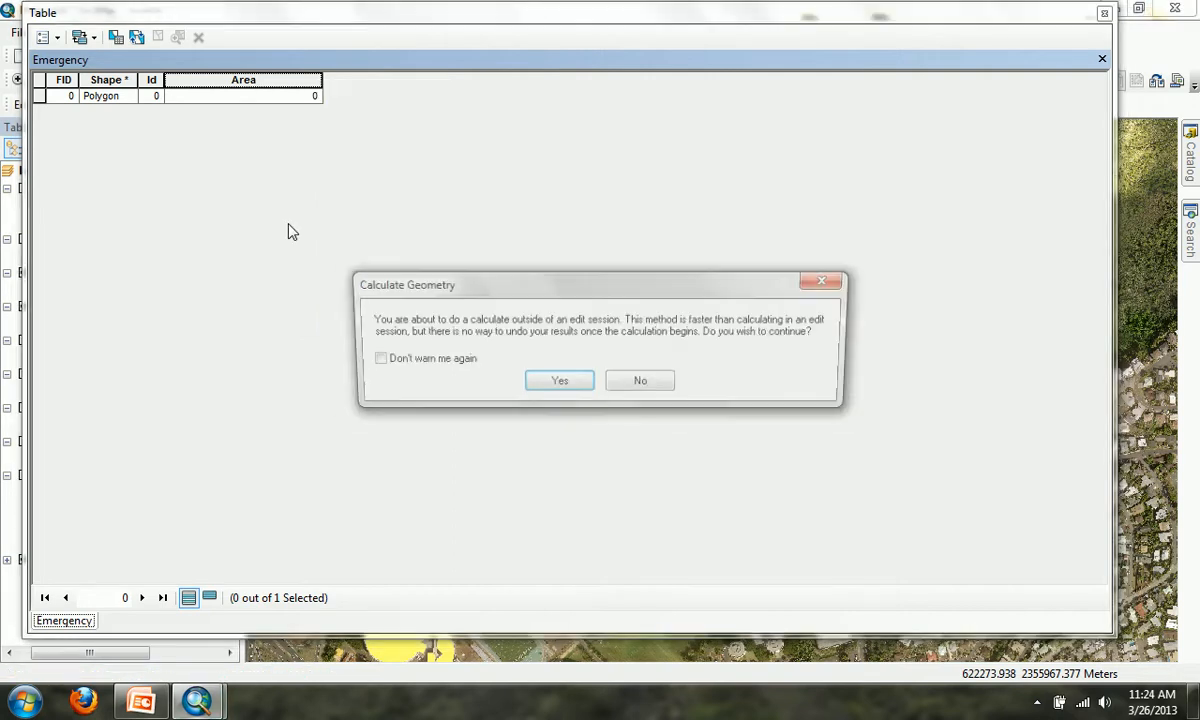
left_click(560, 389)
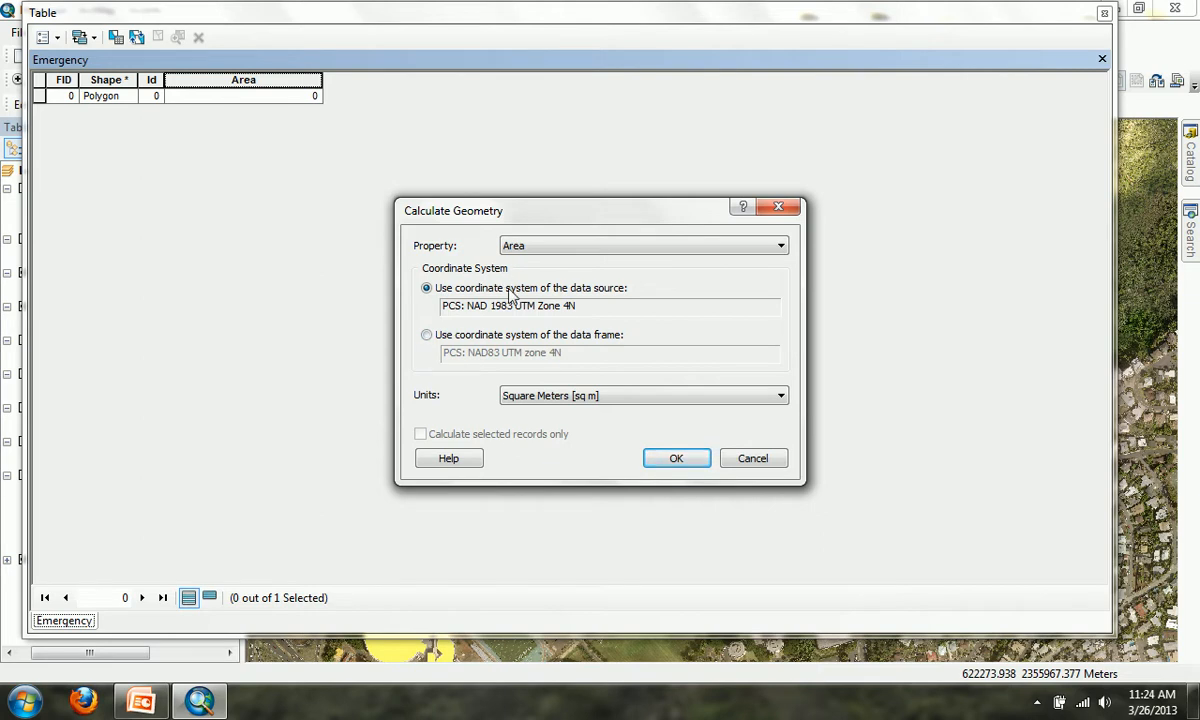
left_click(676, 459)
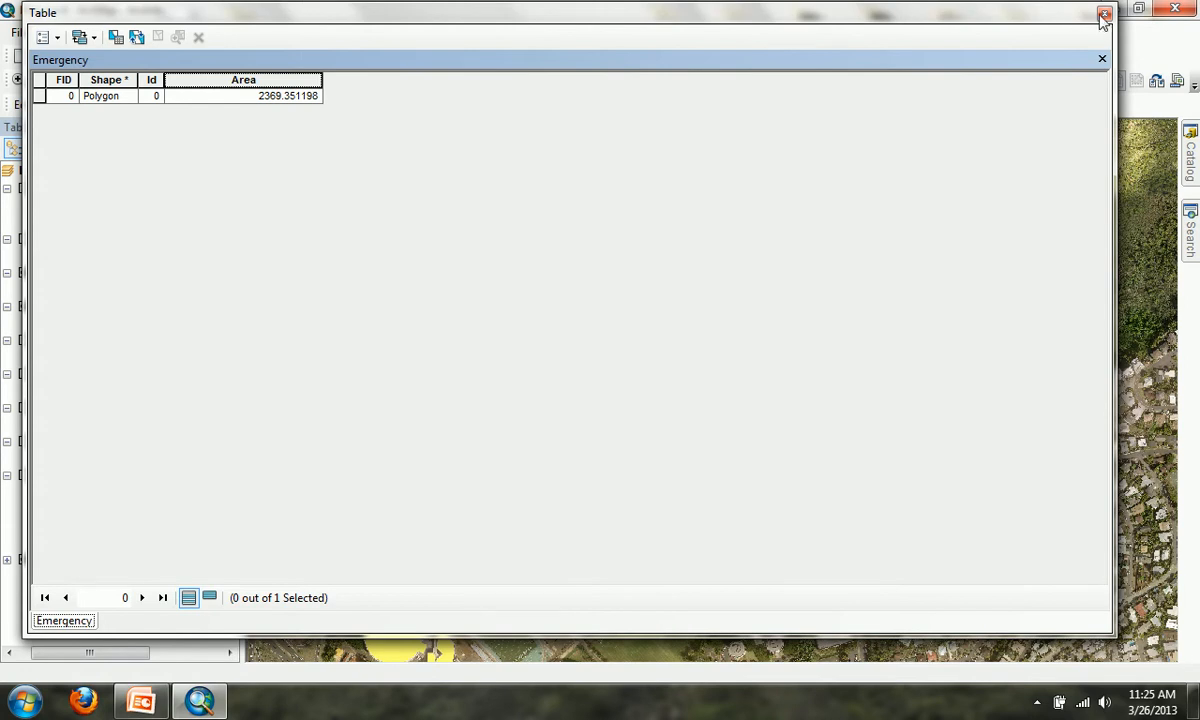
Step: Shrink the attribute table, select its polygon record to locate it on the map, and close the table
left_click_drag(1113, 175, 256, 204)
left_click(42, 97)
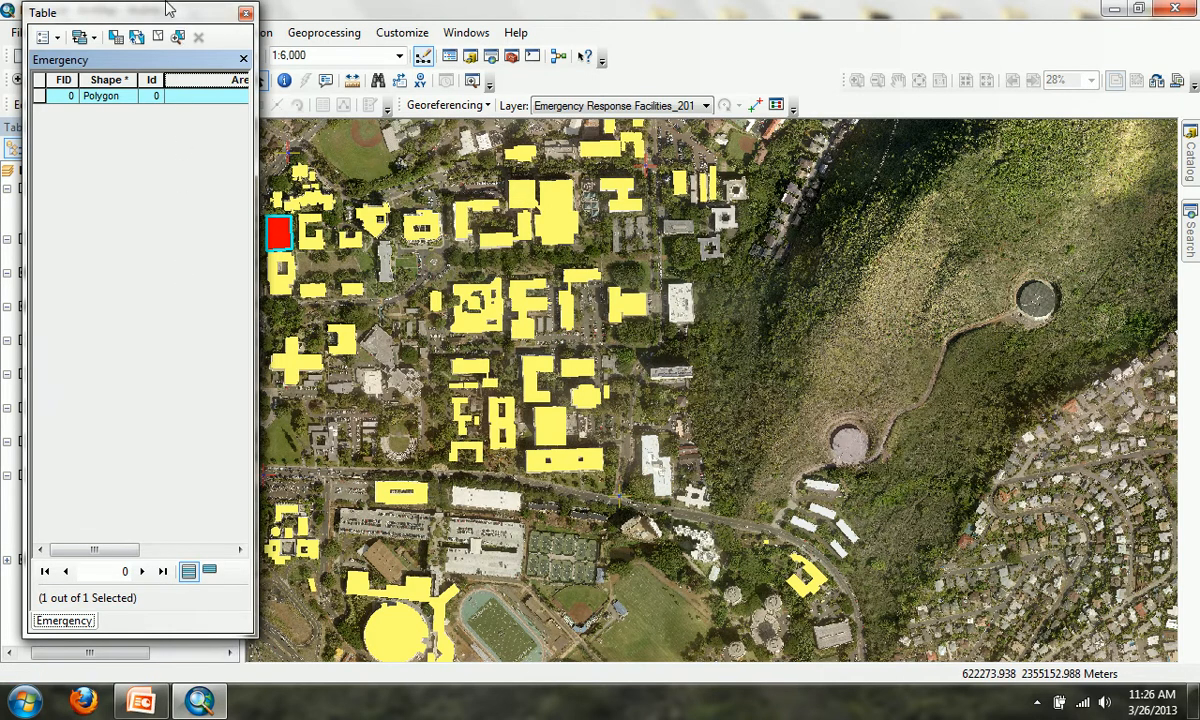
left_click_drag(166, 17, 809, 45)
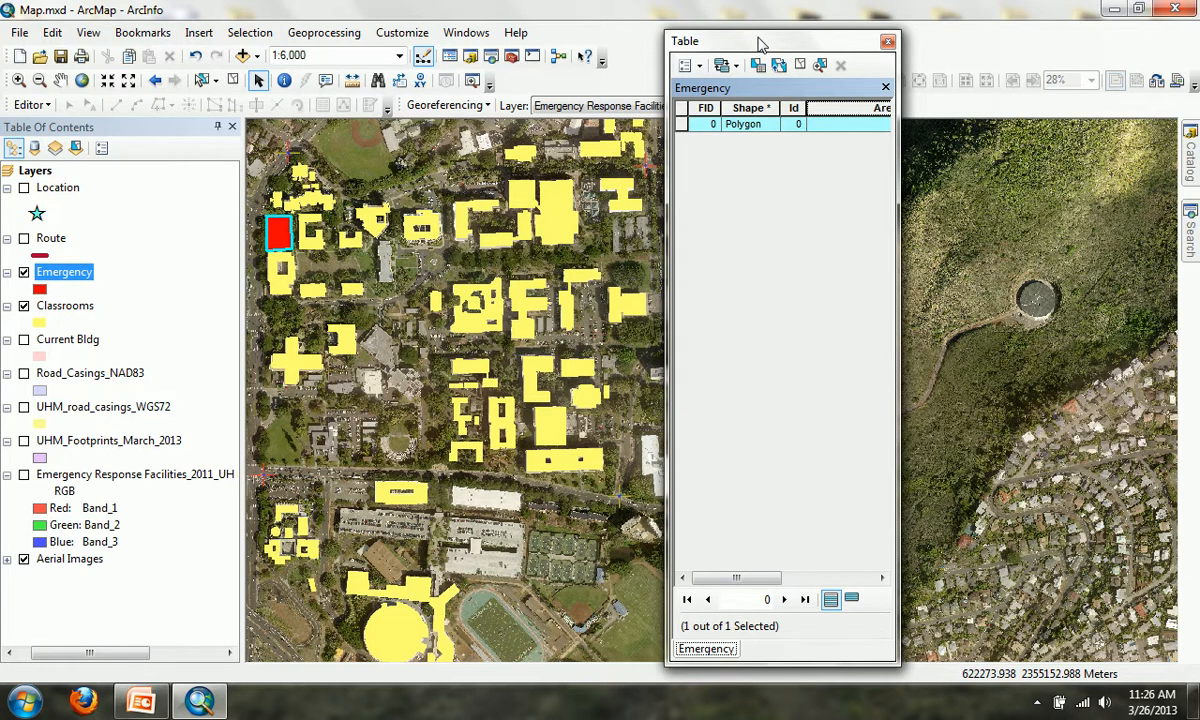
left_click(888, 42)
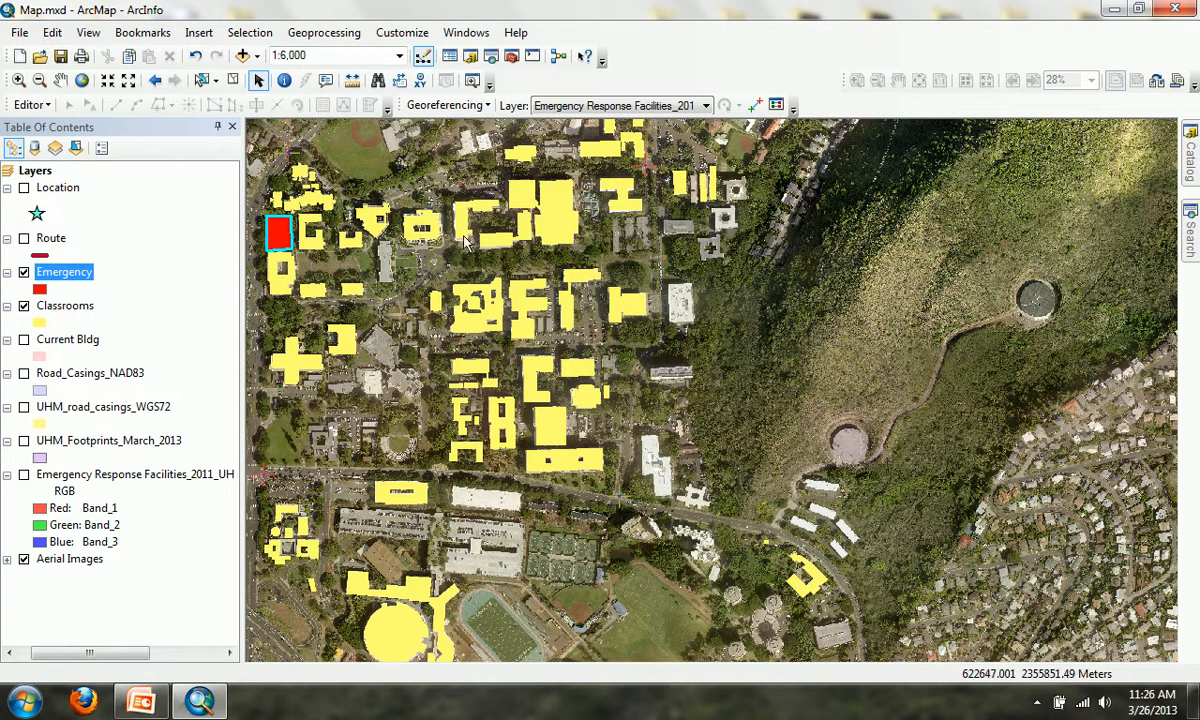
Step: Clear the selected Emergency polygon and narrow the Table Of Contents to widen the map
left_click(238, 84)
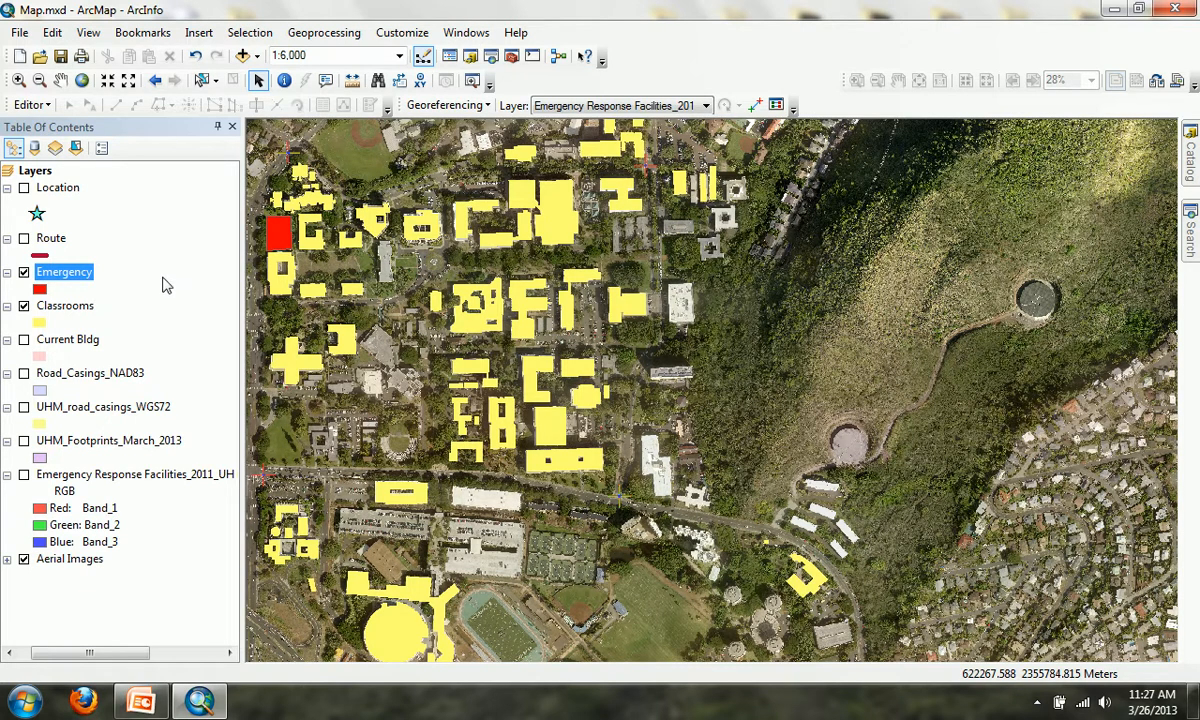
left_click_drag(243, 313, 183, 313)
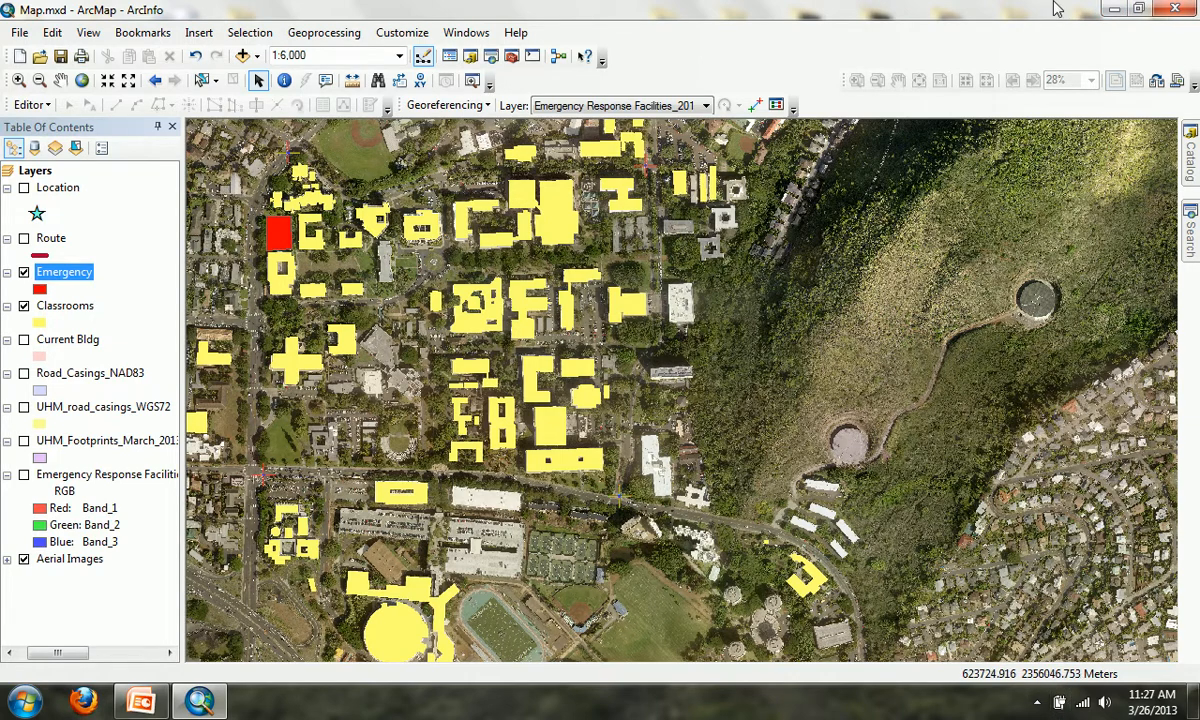
left_click(1038, 703)
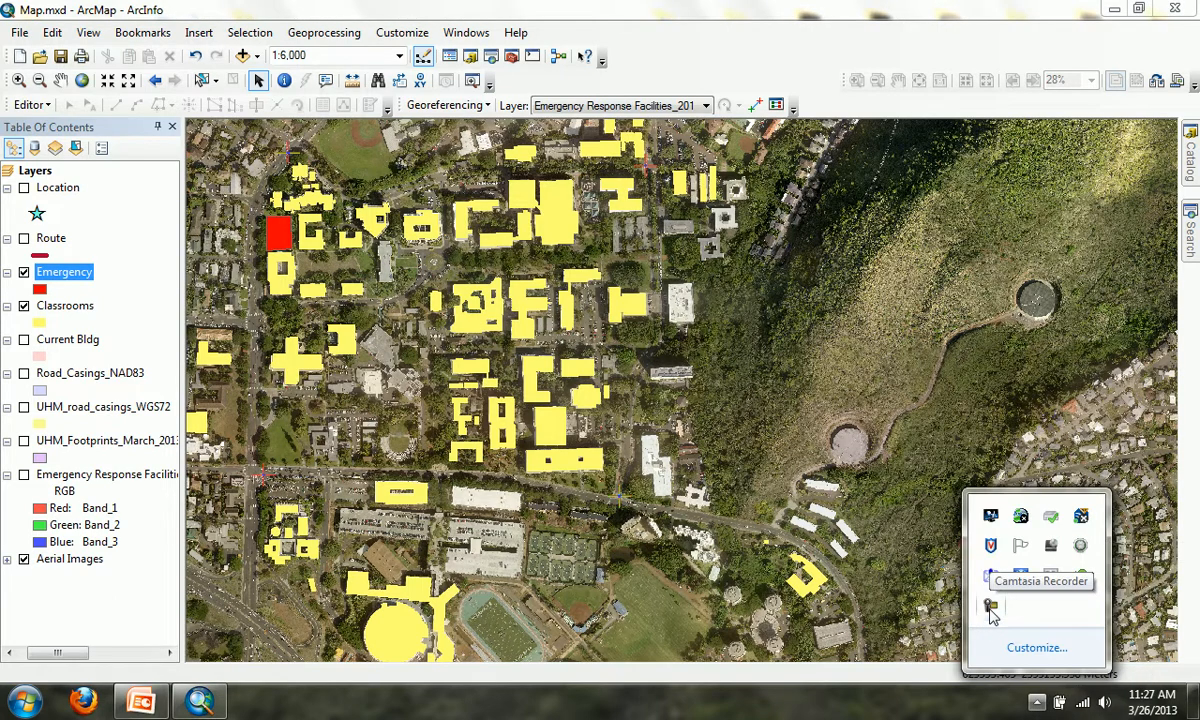
key("XF86AudioRaiseVolume")
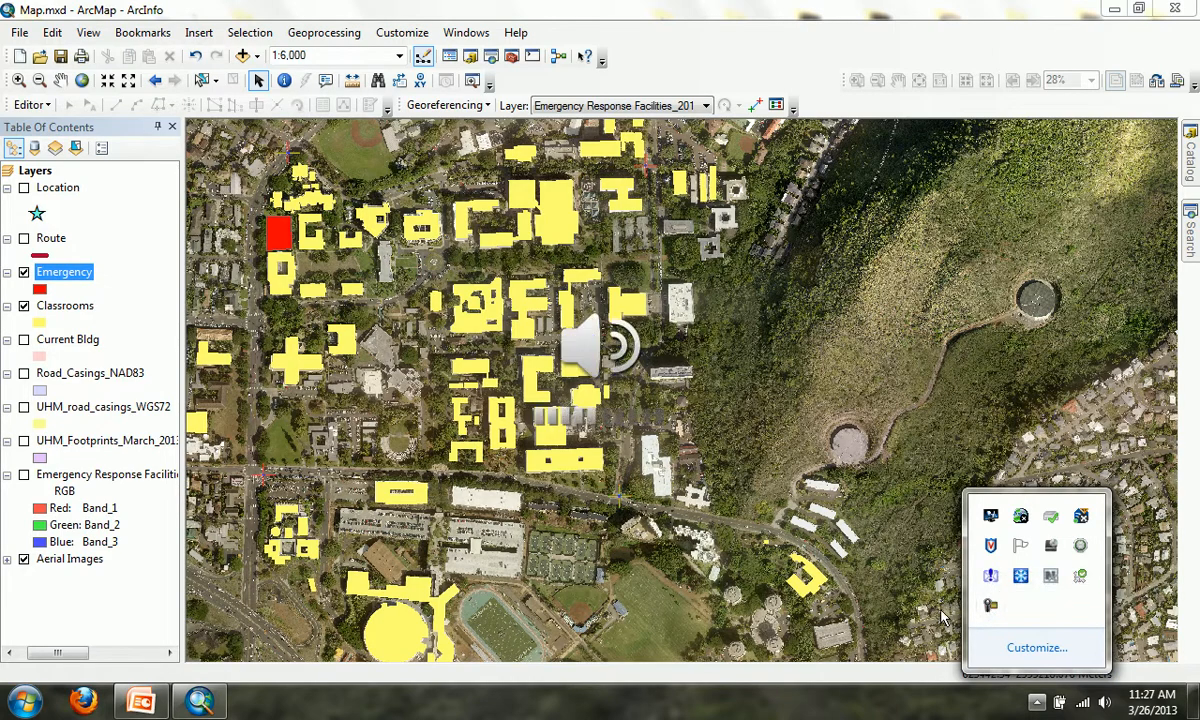